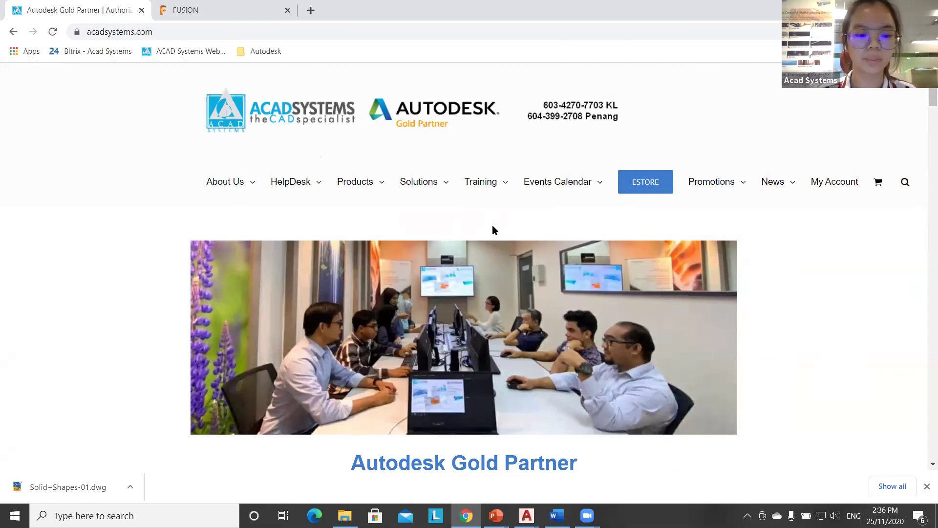
# Step: Scroll the acadsystems.com homepage past the Gold Partner text to Latest Autodesk Promotions & News
pyautogui.scroll(-6, 491, 225)
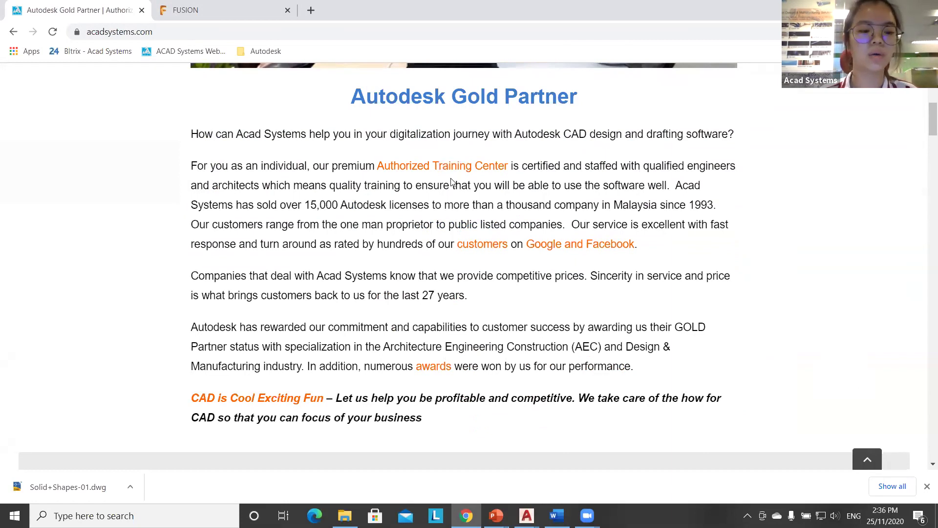
pyautogui.scroll(-10, 450, 182)
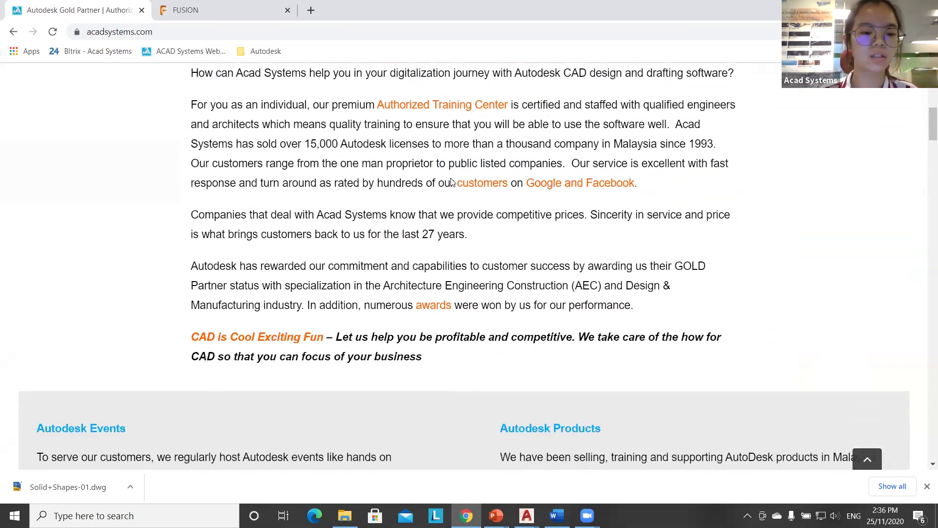
pyautogui.scroll(-3, 450, 182)
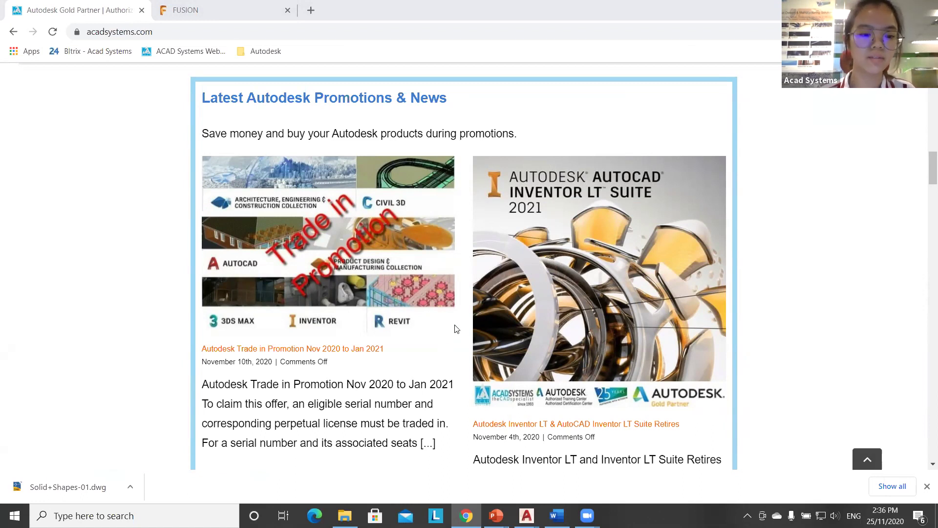
# Step: Scroll down and highlight the Kuala Lumpur and Penang office phone numbers
pyautogui.scroll(-1, 454, 329)
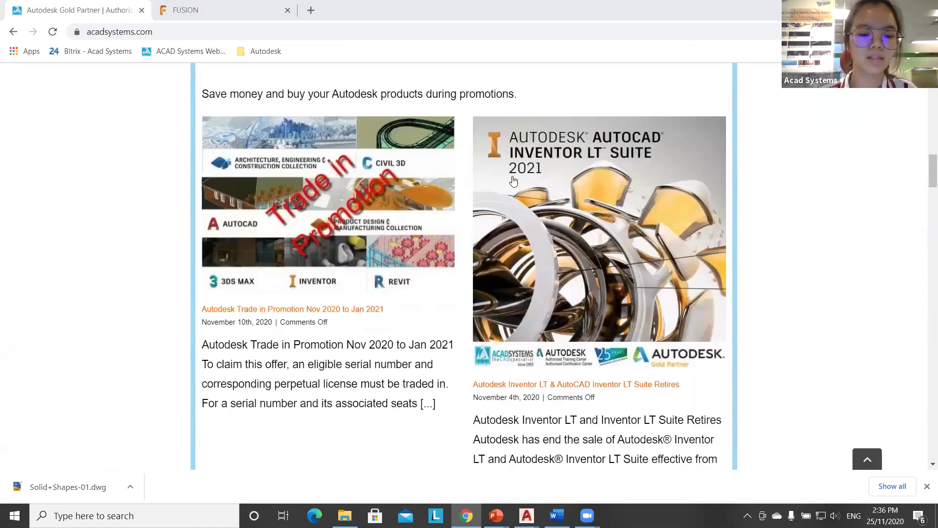
pyautogui.scroll(-3, 422, 171)
pyautogui.scroll(-1, 404, 222)
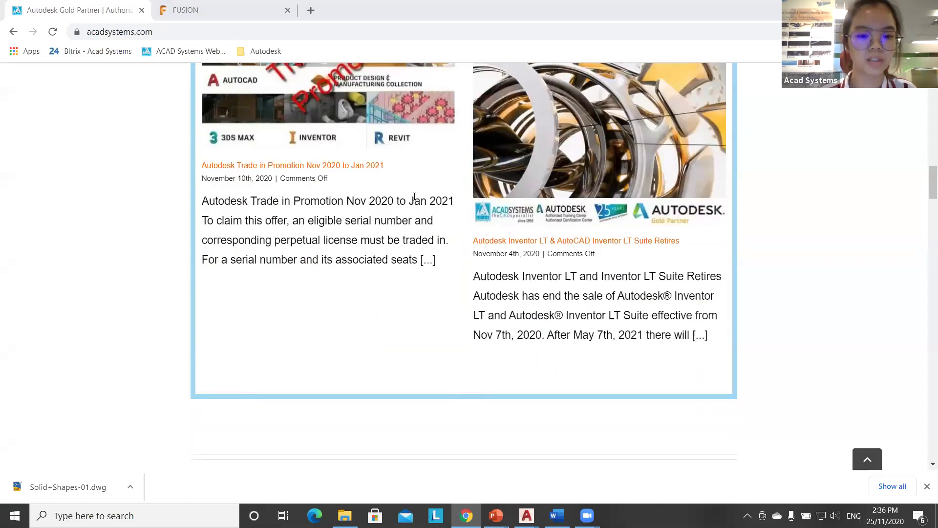
pyautogui.scroll(-9, 415, 196)
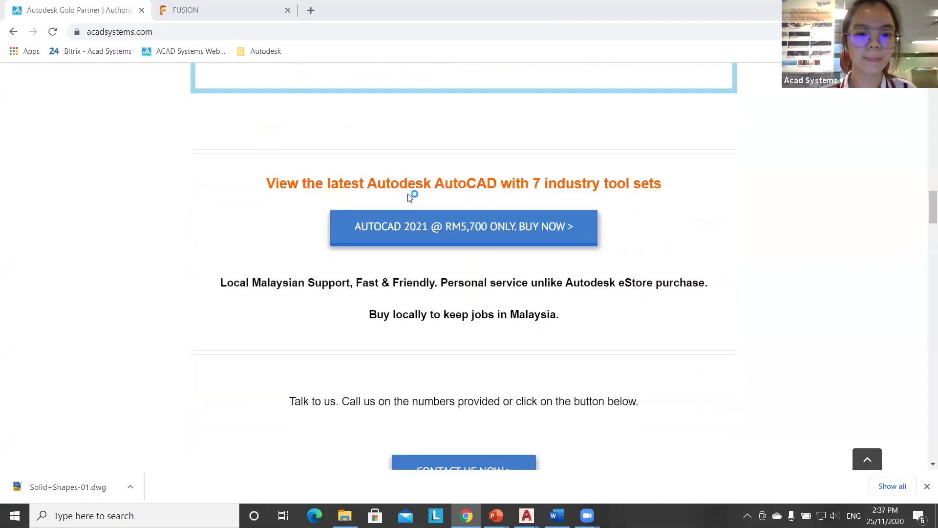
pyautogui.scroll(-4, 230, 303)
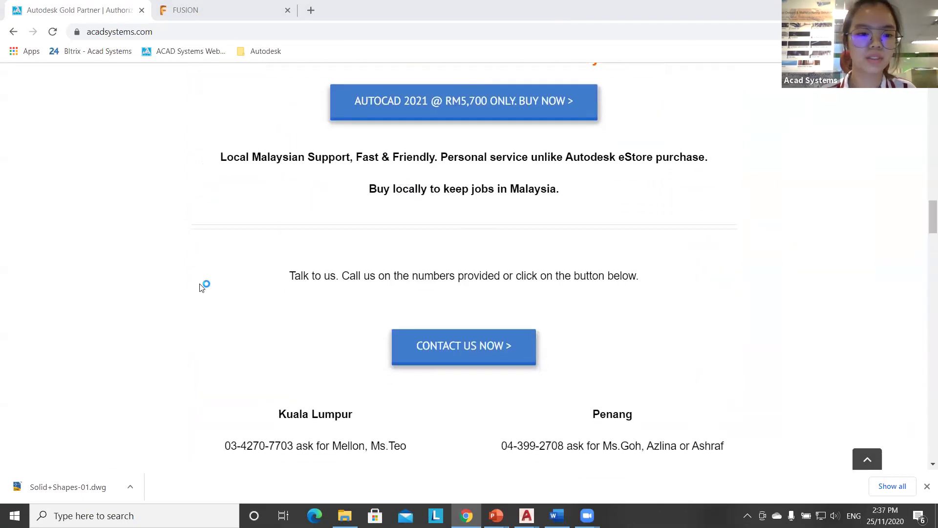
pyautogui.scroll(-1, 224, 264)
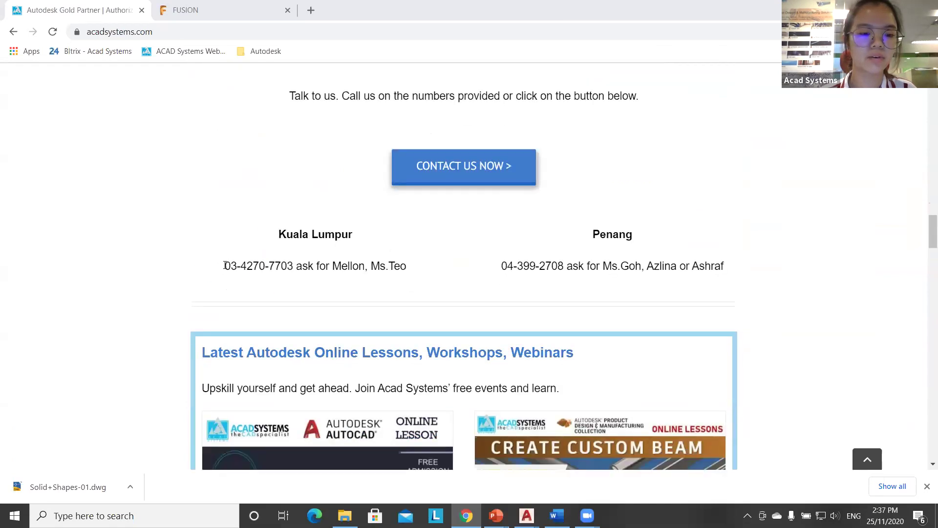
pyautogui.moveTo(294, 266); pyautogui.dragTo(242, 245)
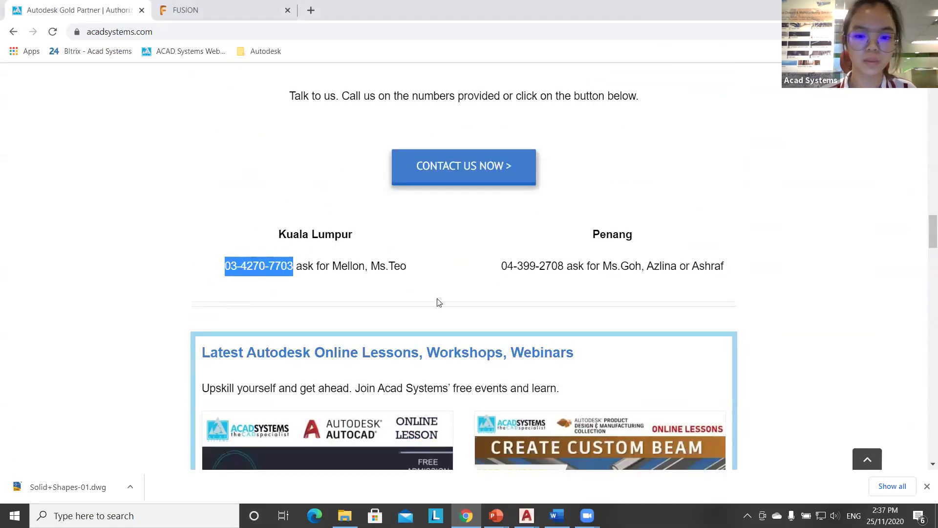
pyautogui.moveTo(499, 268); pyautogui.dragTo(556, 273)
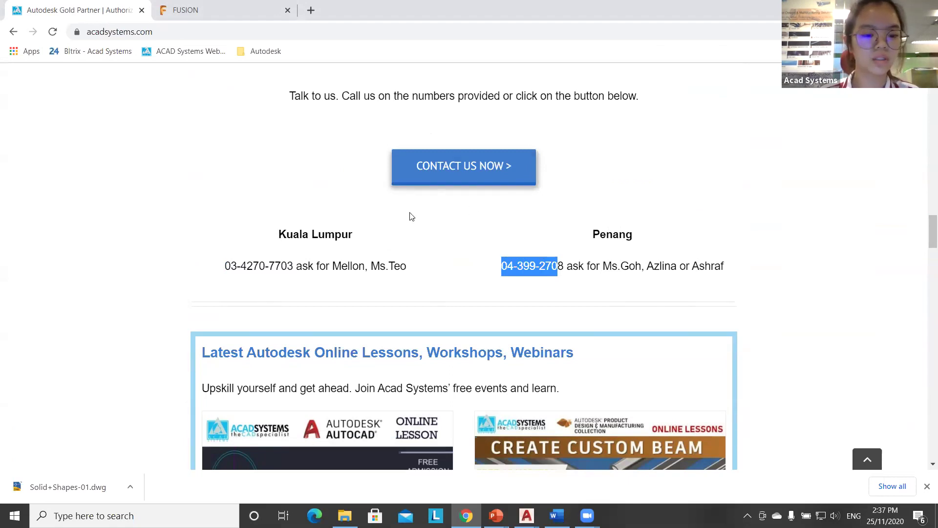
# Step: Browse the Latest Online Lessons, Workshops, Webinars cards, such as Convert AutoCAD 2D to 3D and Create Custom Beam
pyautogui.scroll(-3, 412, 217)
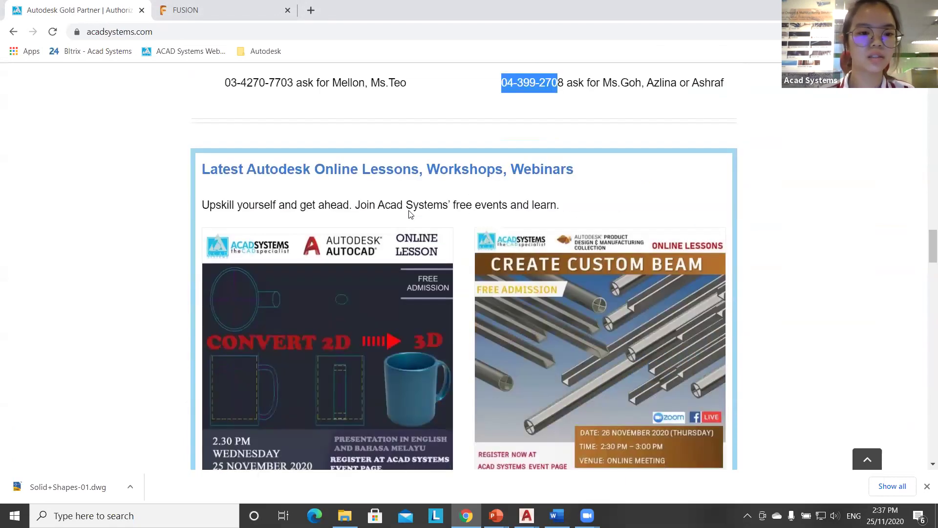
pyautogui.scroll(-1, 410, 213)
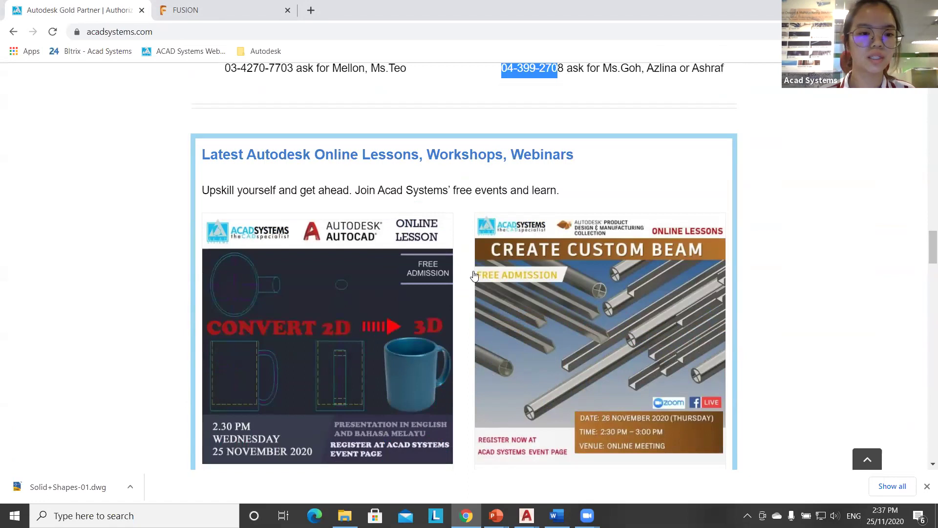
pyautogui.scroll(-2, 251, 187)
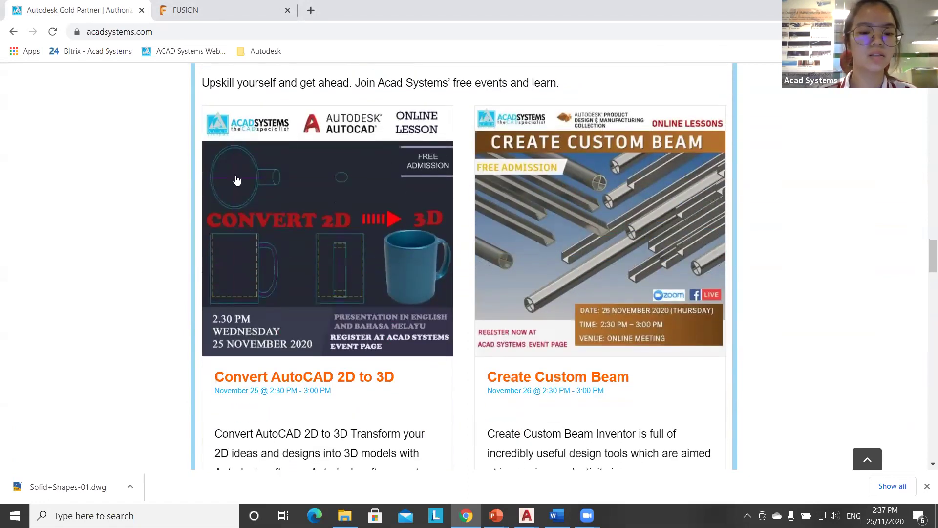
pyautogui.scroll(1, 210, 319)
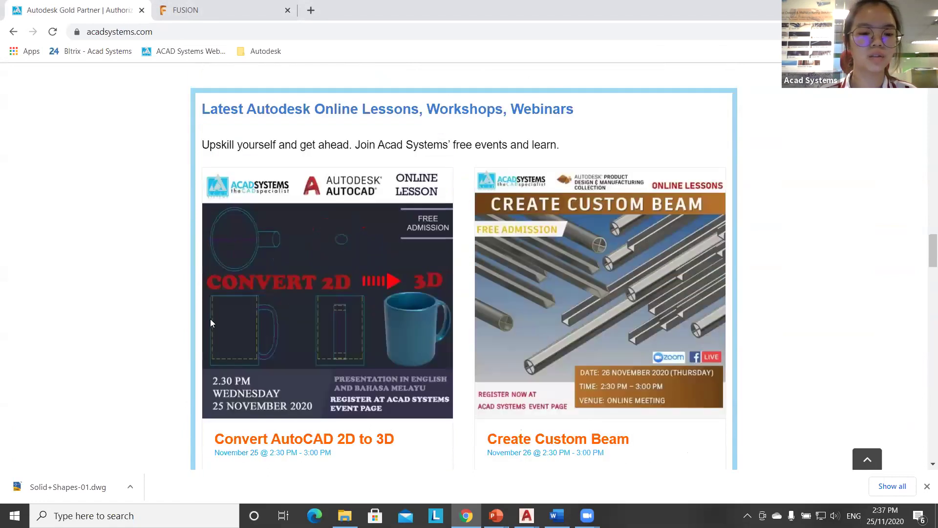
pyautogui.scroll(-2, 310, 330)
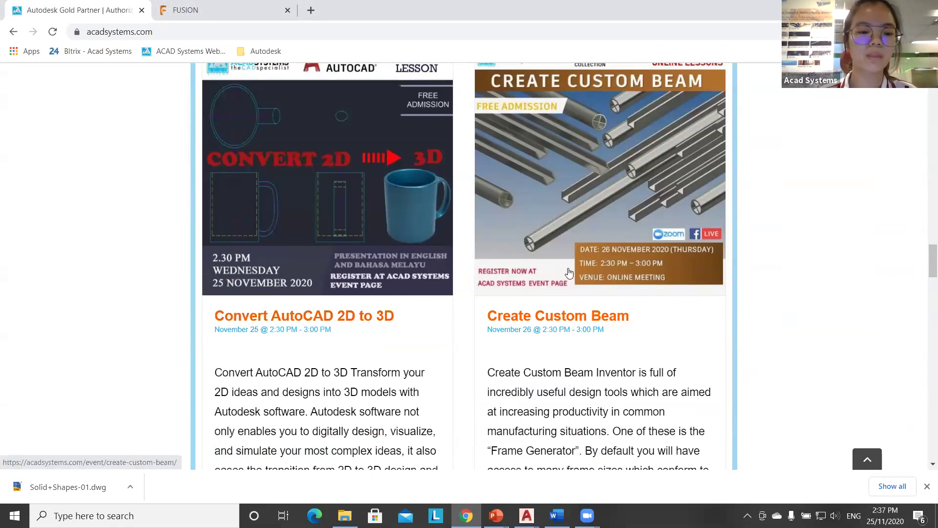
pyautogui.scroll(-2, 258, 304)
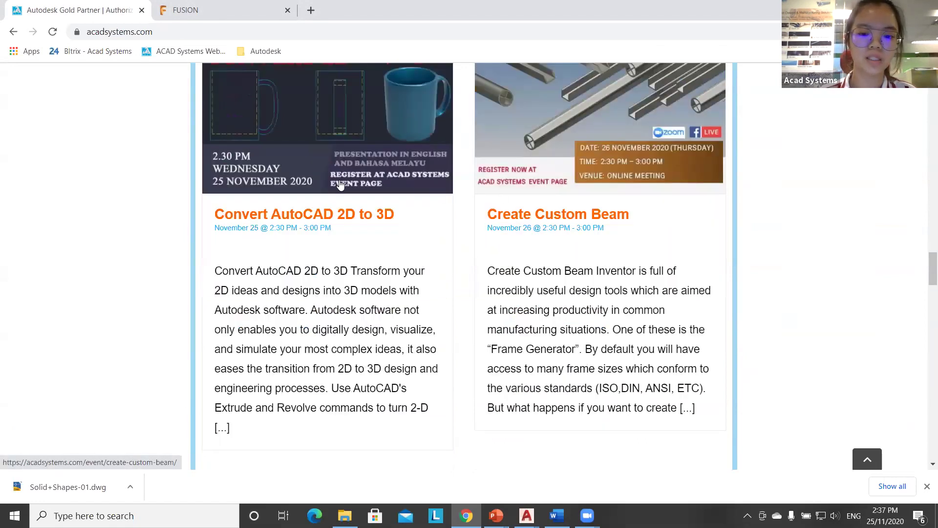
pyautogui.scroll(-7, 468, 245)
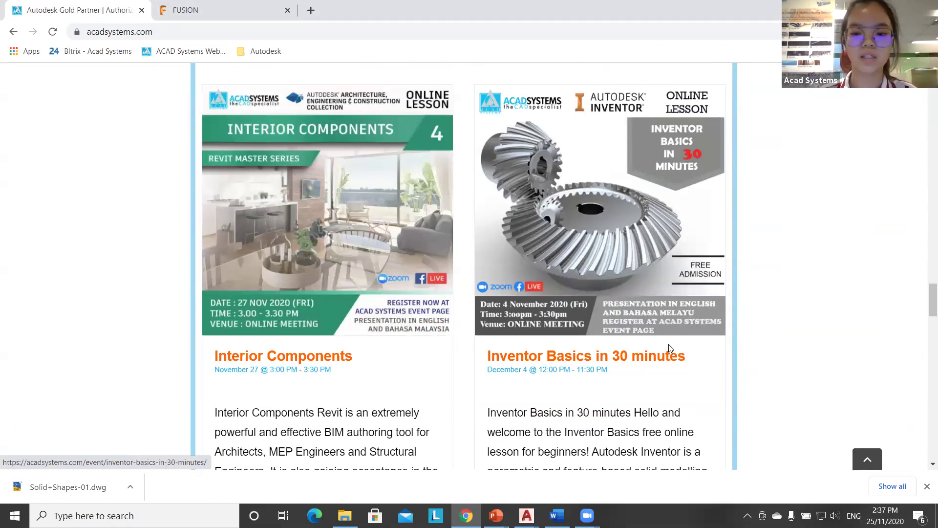
pyautogui.scroll(-2, 447, 267)
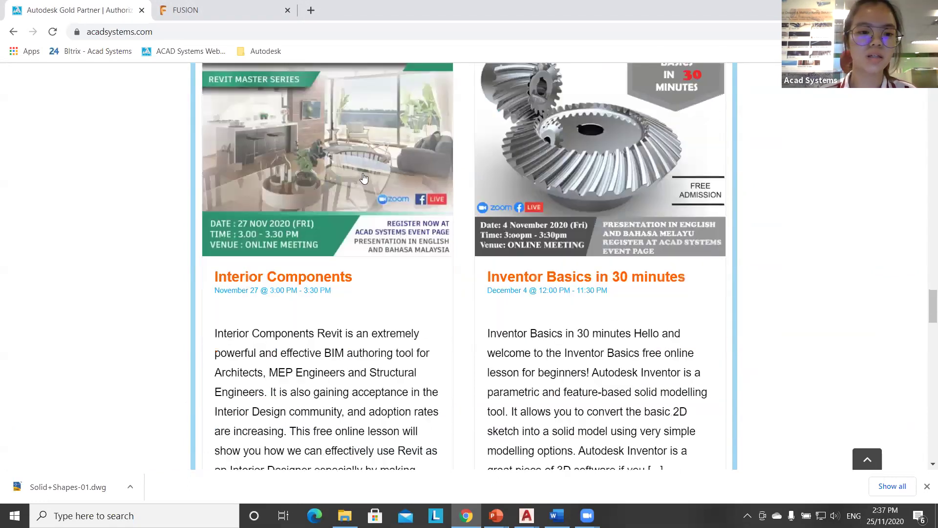
pyautogui.scroll(-5, 254, 186)
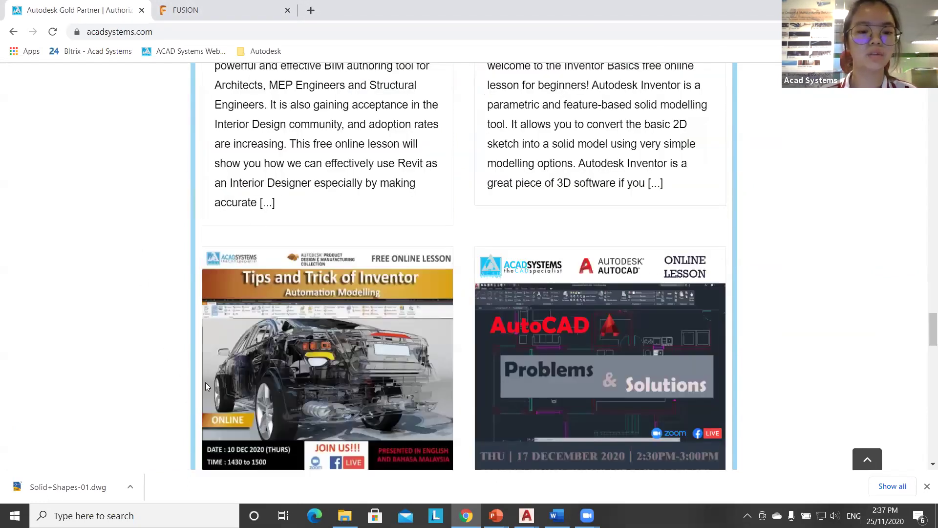
pyautogui.scroll(-3, 205, 382)
pyautogui.scroll(2, 813, 290)
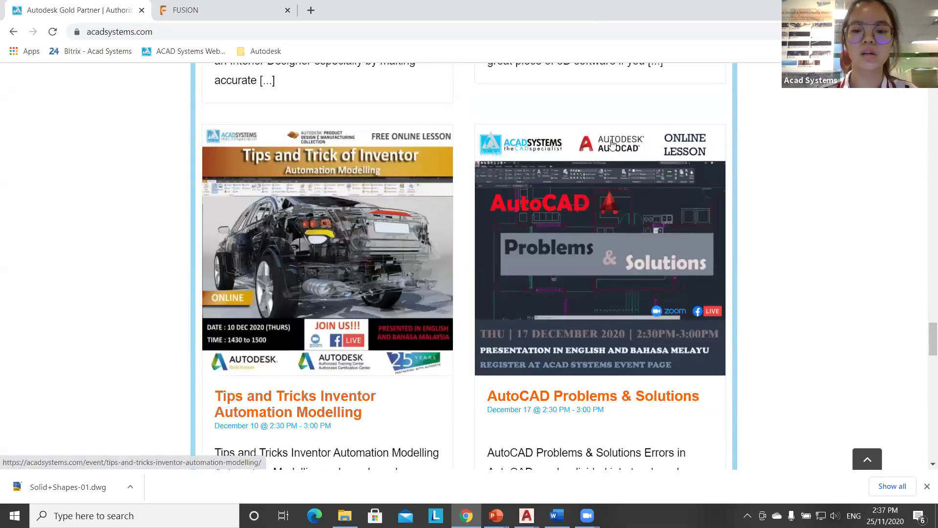
pyautogui.scroll(1, 545, 264)
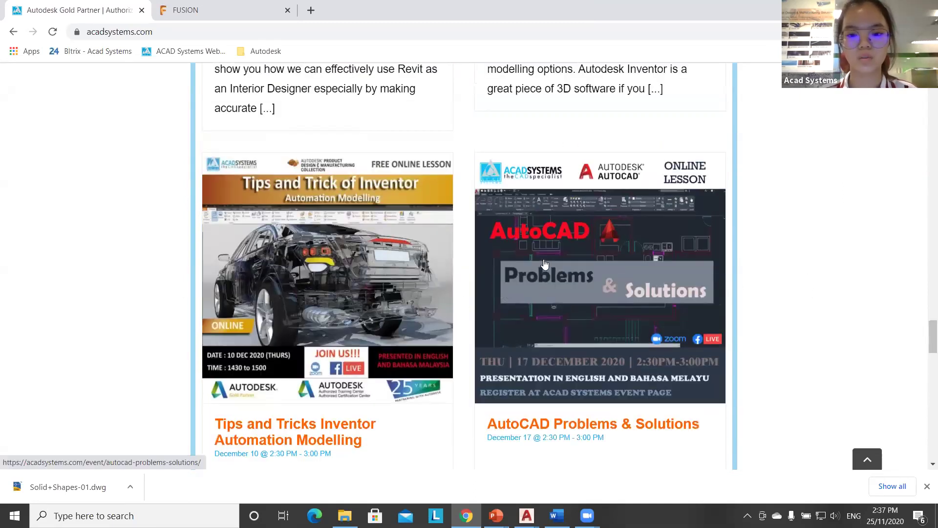
pyautogui.scroll(4, 545, 264)
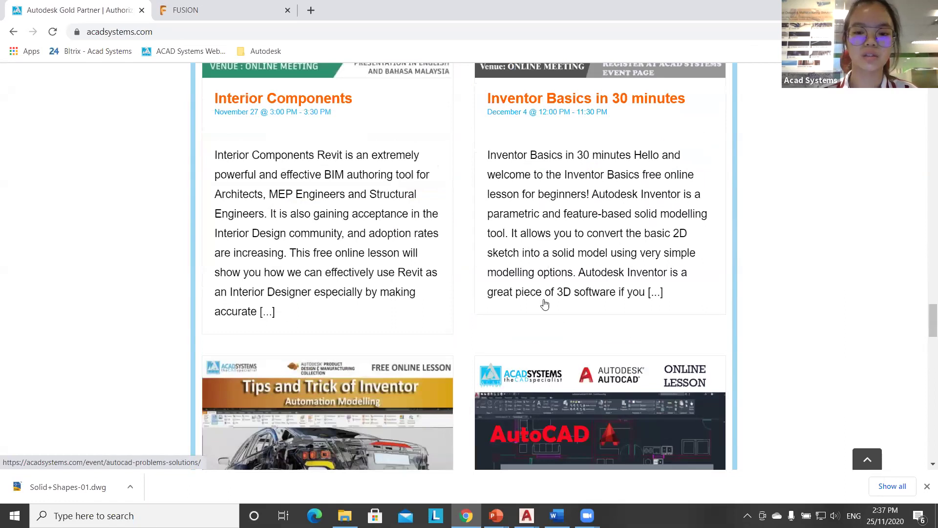
pyautogui.scroll(3, 541, 313)
pyautogui.scroll(3, 538, 376)
pyautogui.scroll(3, 537, 379)
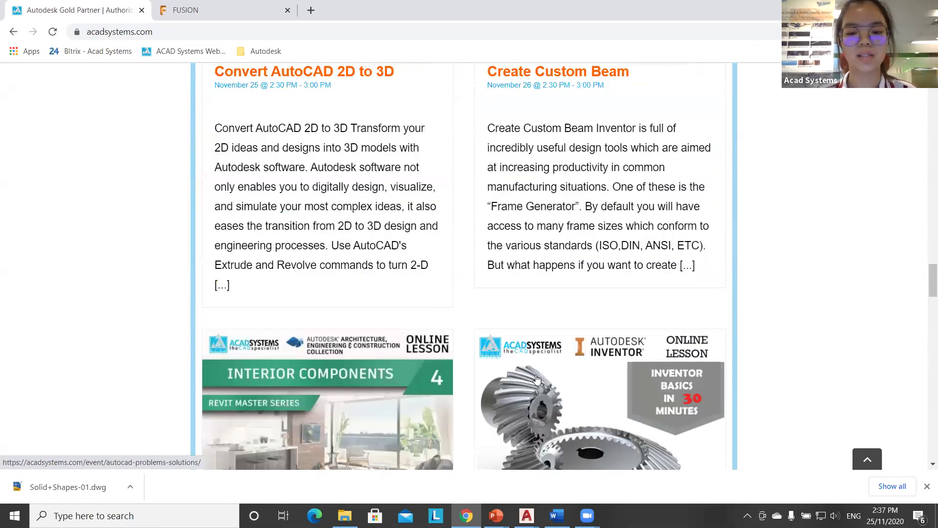
pyautogui.scroll(5, 538, 380)
# Step: Open the Create Custom Beam event page and scroll to its details
pyautogui.click(525, 378)
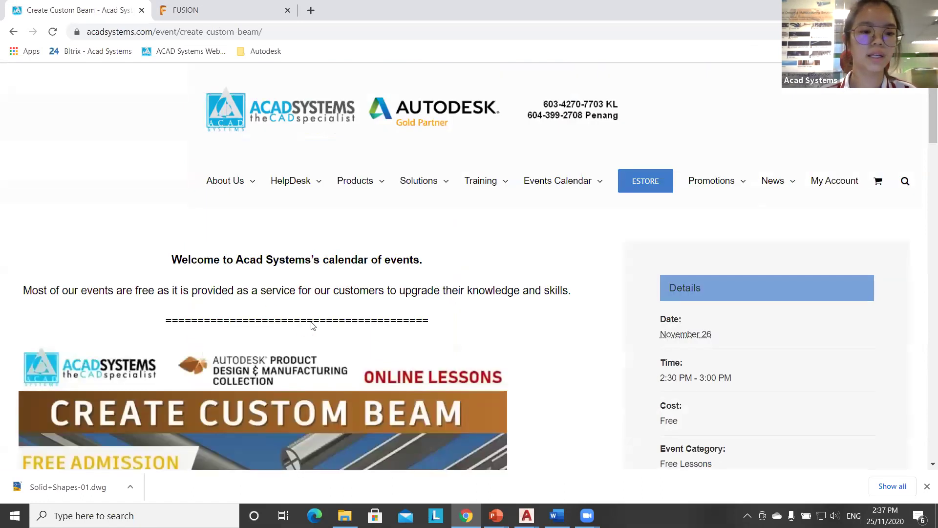
pyautogui.scroll(-7, 312, 312)
pyautogui.scroll(-5, 311, 298)
# Step: RSVP as Going to the event, then scroll back up the page
pyautogui.click(312, 297)
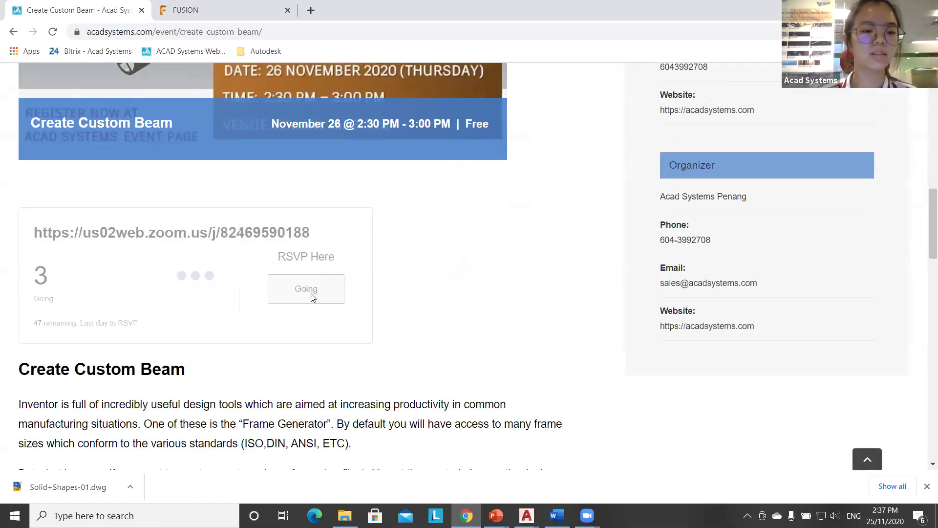
pyautogui.scroll(-1, 313, 298)
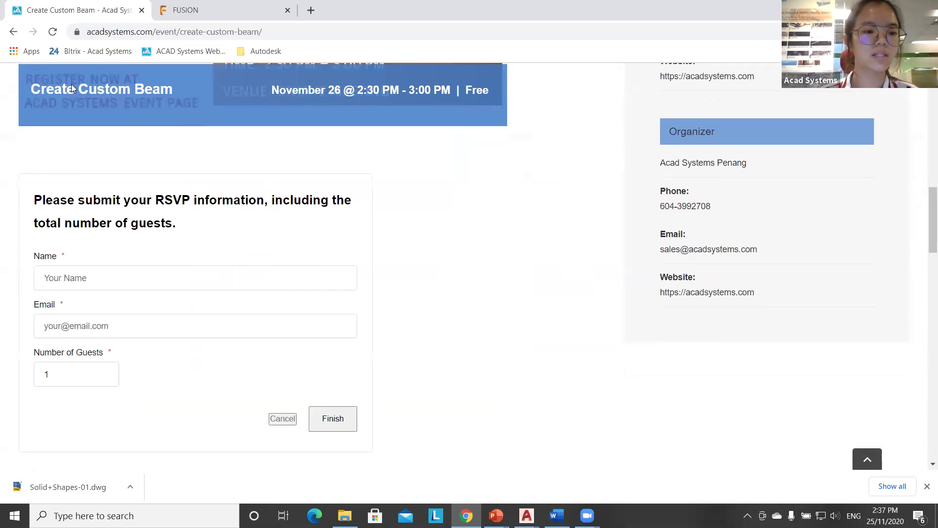
pyautogui.scroll(-2, 376, 113)
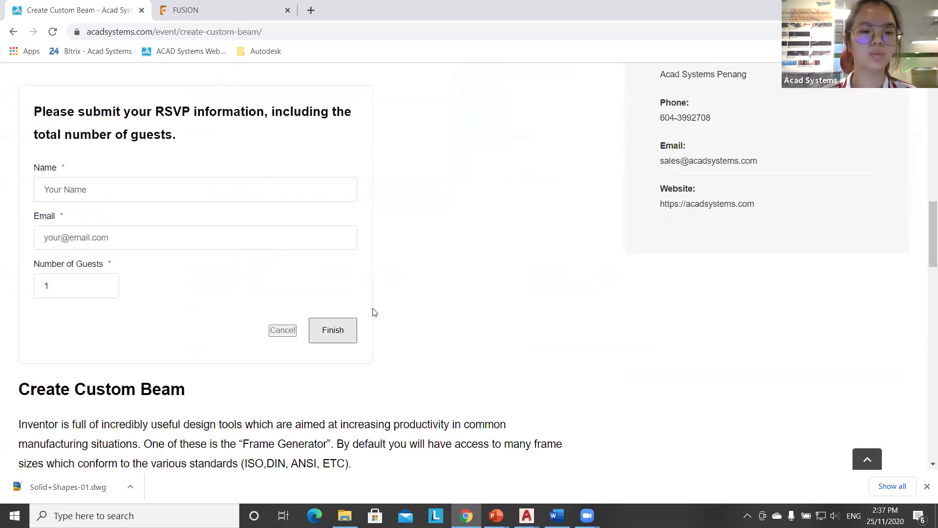
pyautogui.scroll(3, 374, 312)
pyautogui.scroll(3, 374, 312)
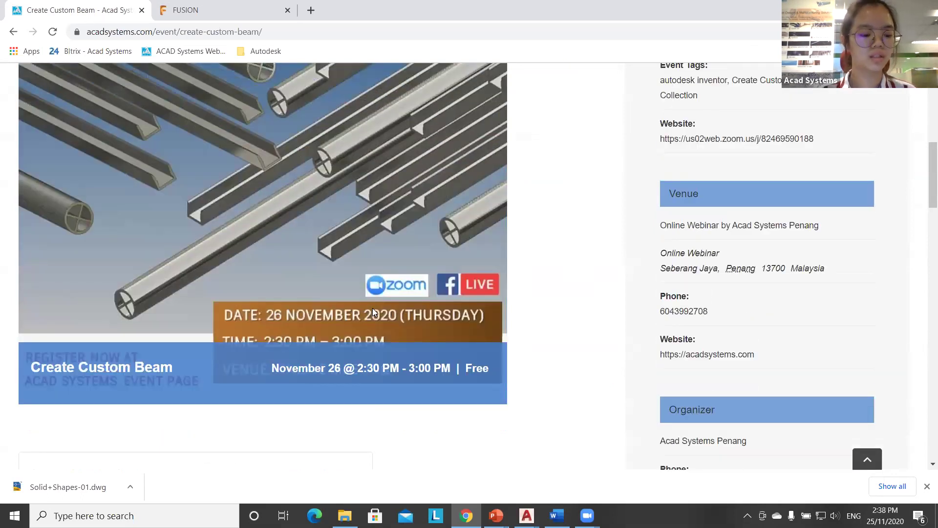
# Step: Switch to the AutoCAD 2D to 3D slideshow and advance to the slide listing 3D tools
pyautogui.hotkey('alt', 'Tab')
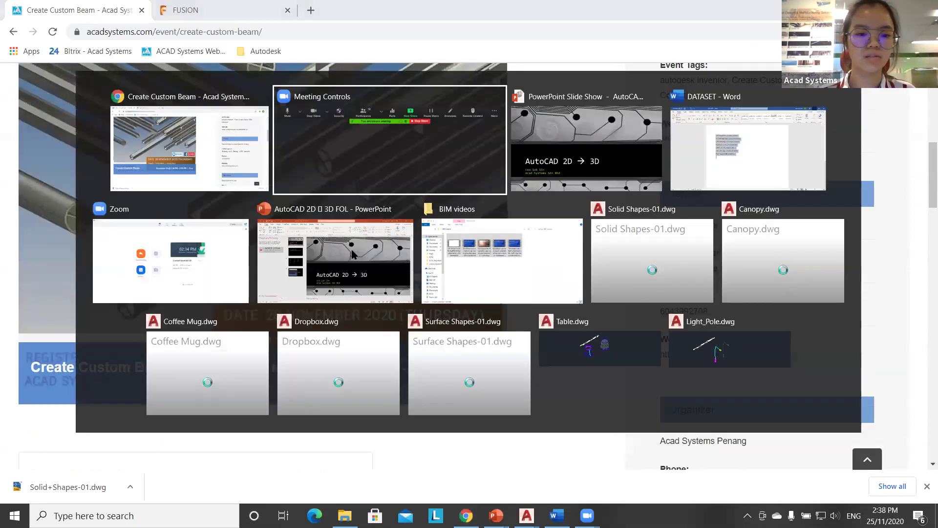
pyautogui.click(538, 158)
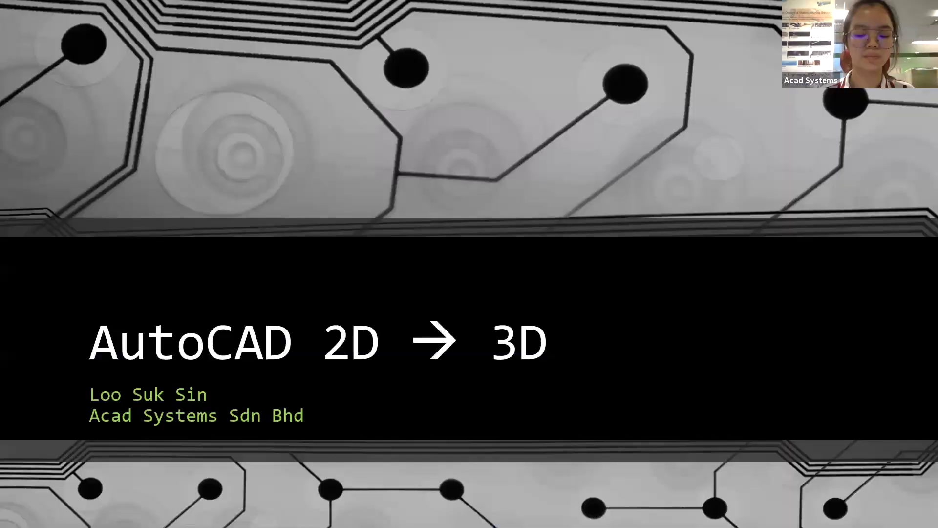
pyautogui.press('Right')
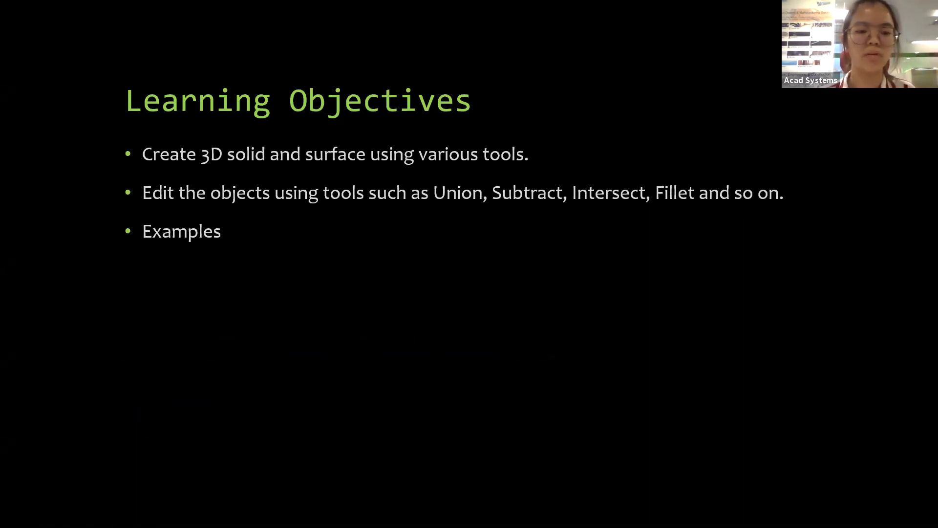
pyautogui.press('Right')
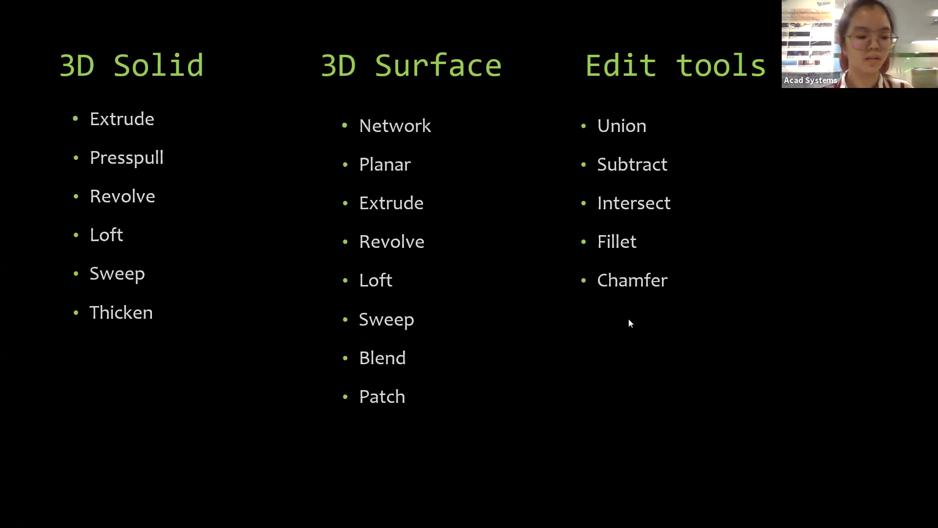
# Step: Bring the AutoCAD Light_Pole drawing window forward
pyautogui.hotkey('alt', 'Tab')
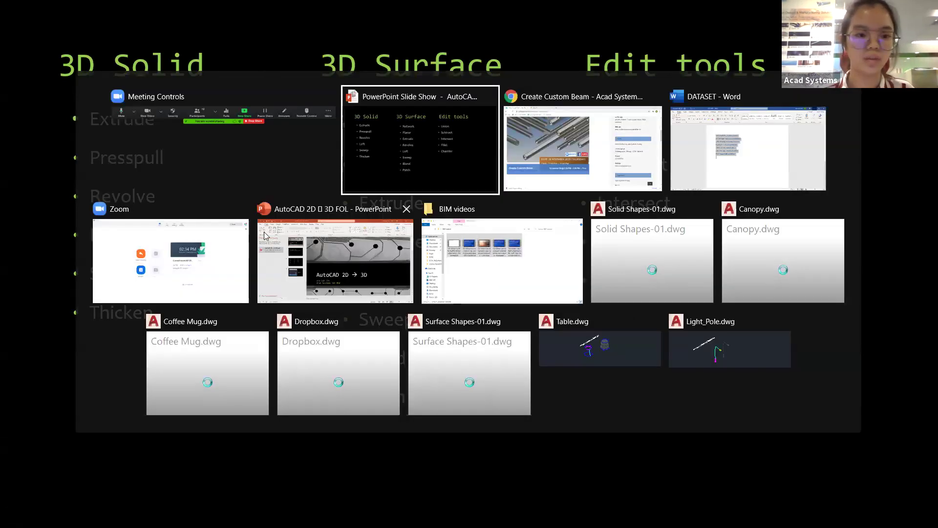
pyautogui.press('Escape')
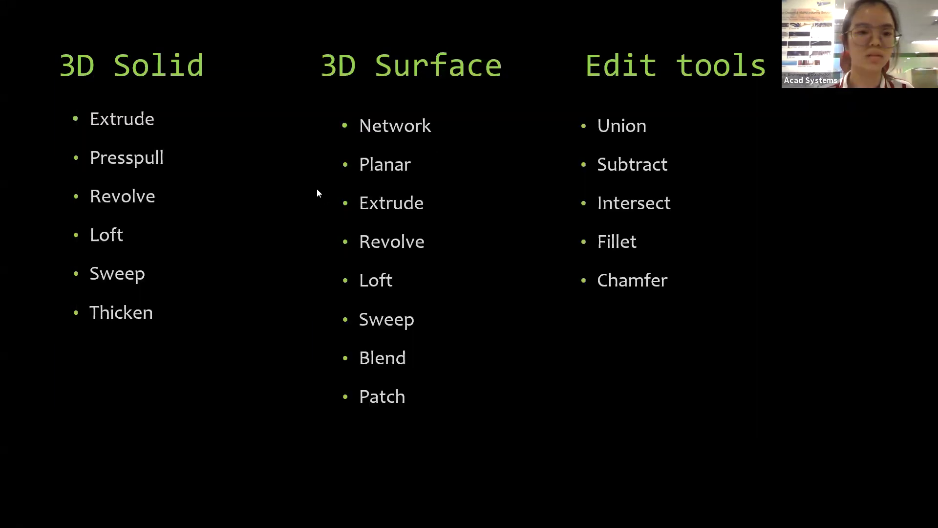
pyautogui.hotkey('alt', 'Tab')
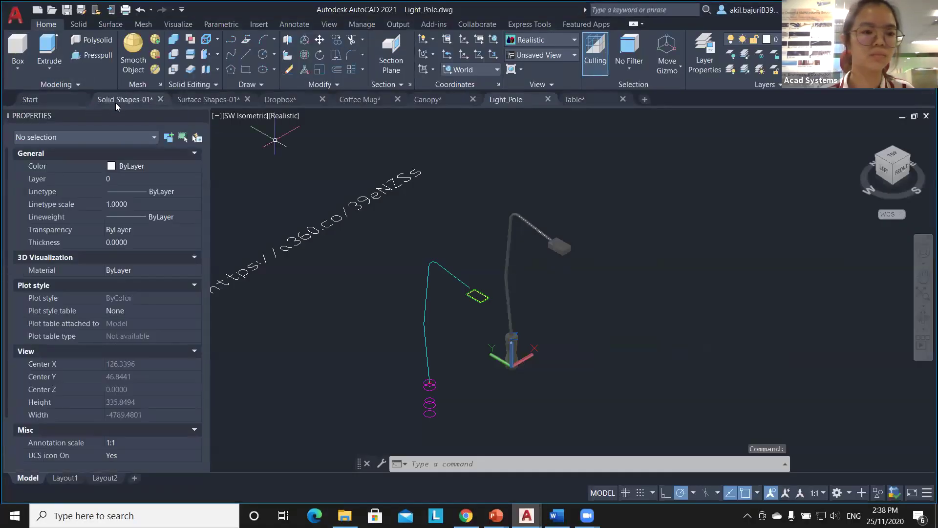
# Step: Switch to the Solid Shapes-01 drawing tab and maximize the AutoCAD window
pyautogui.click(116, 102)
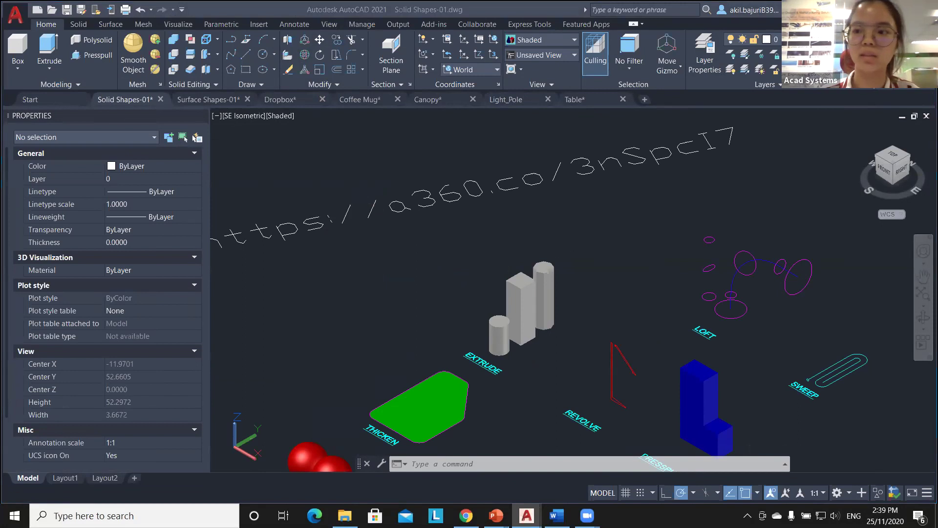
pyautogui.doubleClick(180, 10)
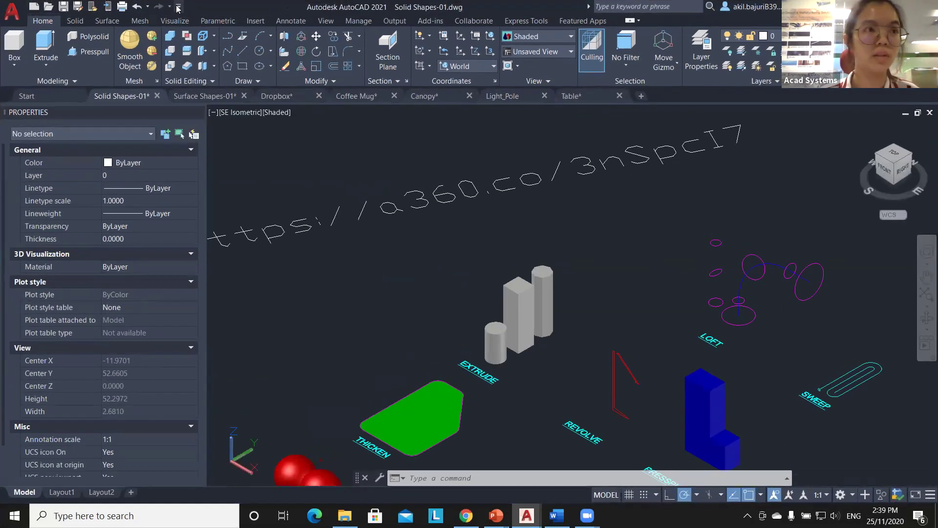
# Step: Add the Workspace switcher to the Quick Access Toolbar, try 3D Basics, then return to 3D Modeling
pyautogui.click(178, 7)
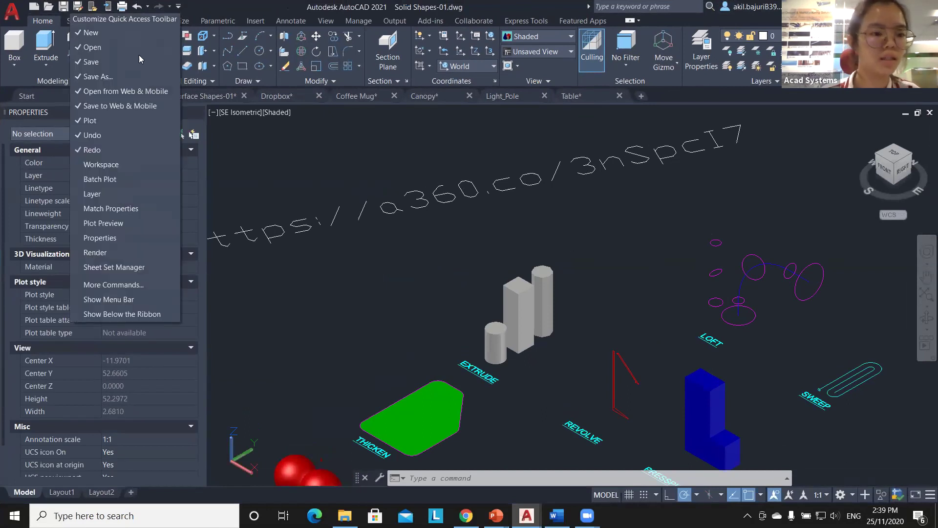
pyautogui.click(99, 167)
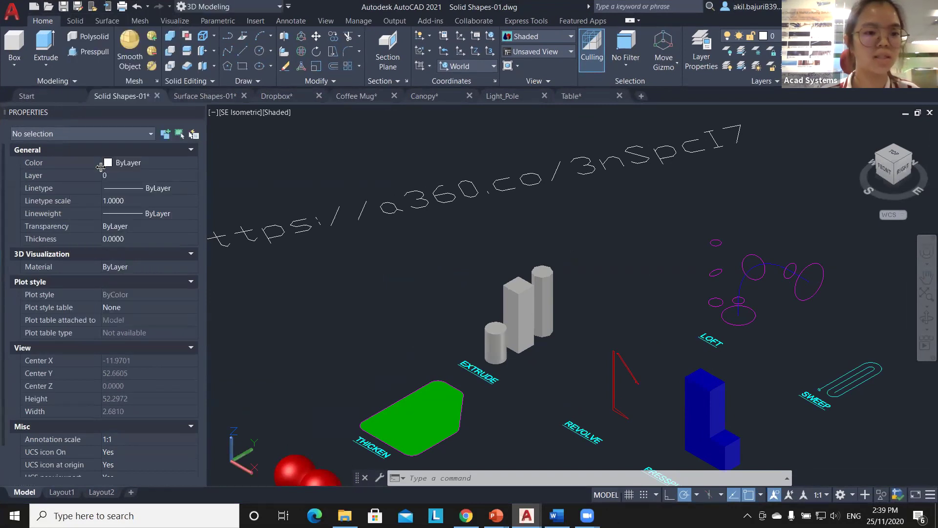
pyautogui.click(242, 8)
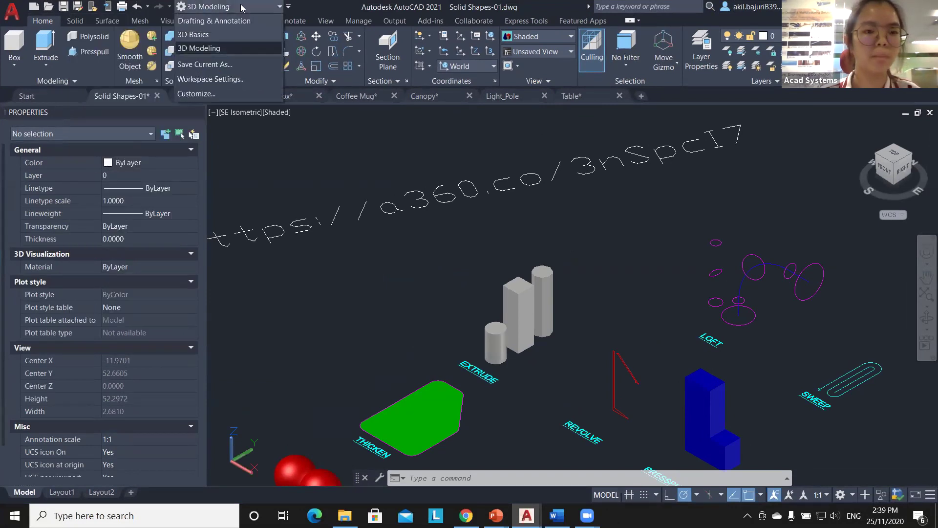
pyautogui.click(230, 33)
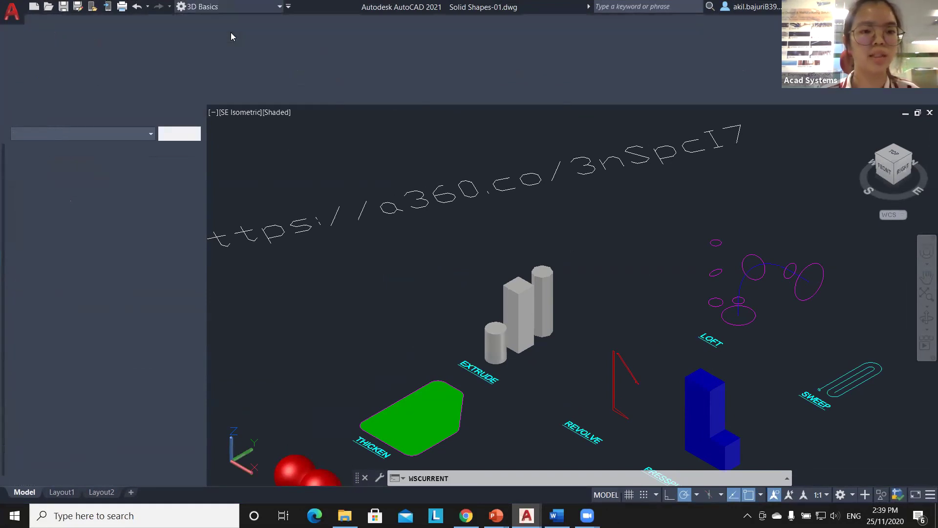
pyautogui.click(230, 7)
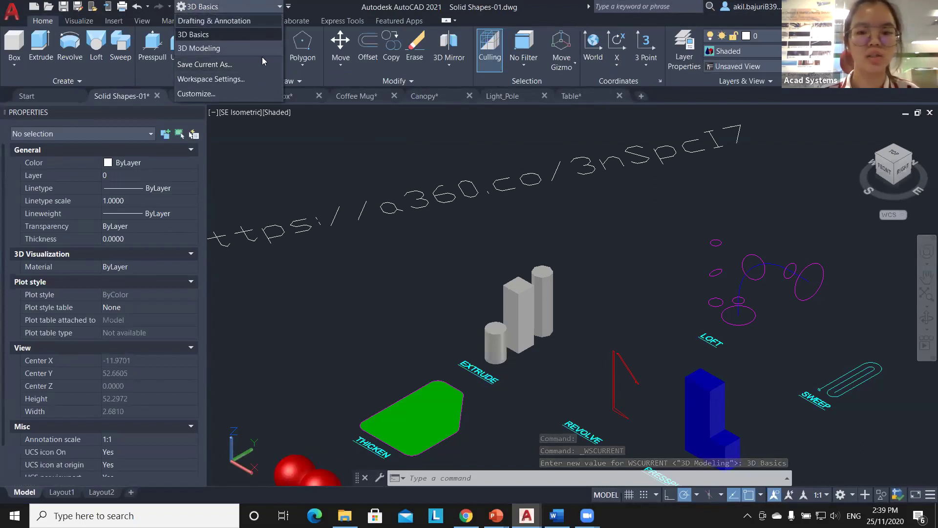
pyautogui.click(923, 460)
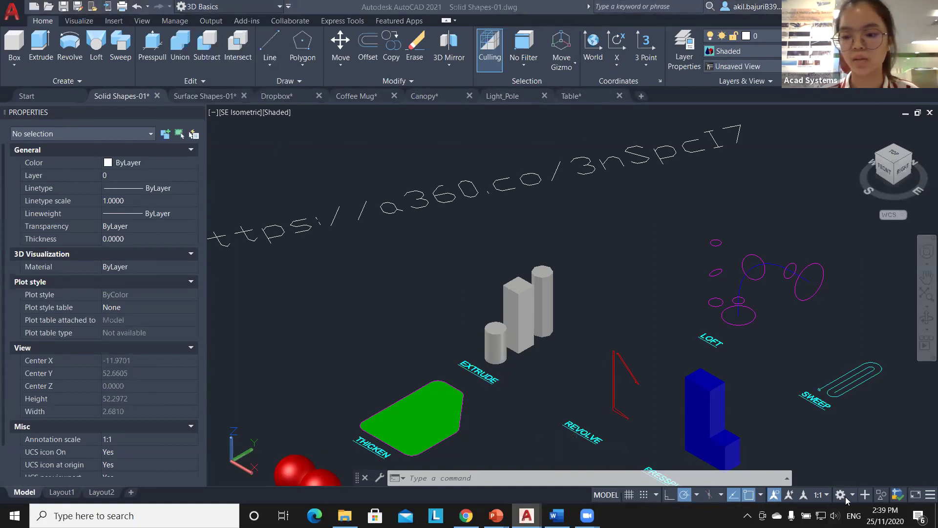
pyautogui.click(848, 497)
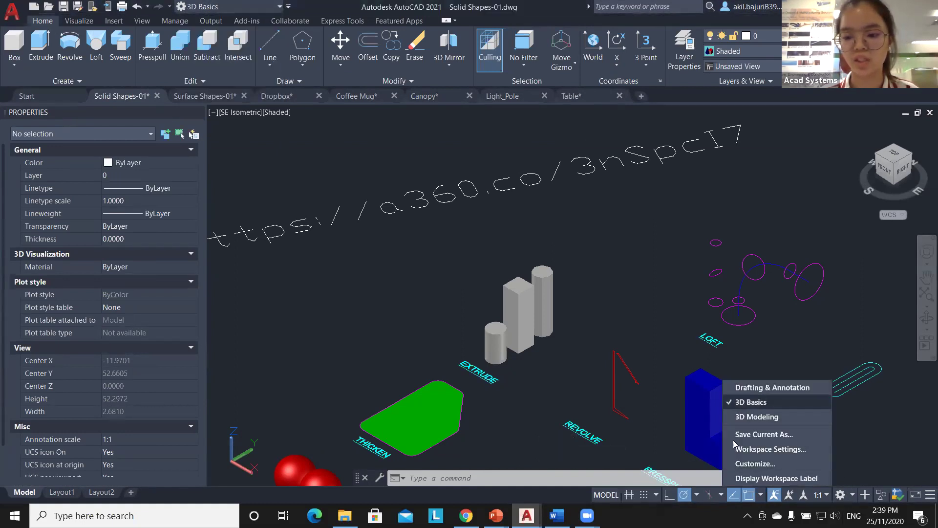
pyautogui.click(848, 499)
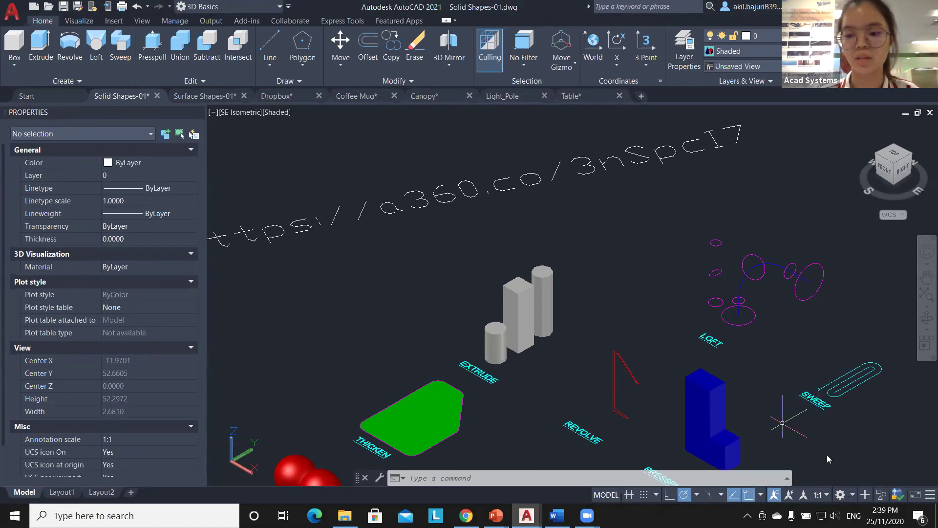
pyautogui.click(217, 6)
pyautogui.click(221, 46)
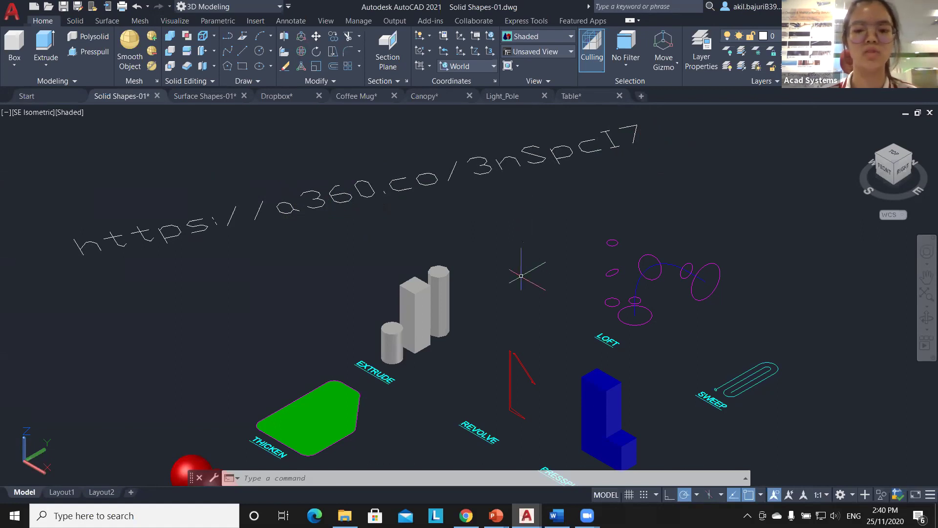
# Step: Zoom out to view all labelled examples, then zoom in on the blue PRESSPULL solid
pyautogui.scroll(-5, 521, 276)
pyautogui.moveTo(521, 276)
pyautogui.mouseDown(button='middle')
pyautogui.moveTo(508, 230)
pyautogui.moveTo(475, 280)
pyautogui.mouseUp(button='middle')
pyautogui.scroll(2, 474, 280)
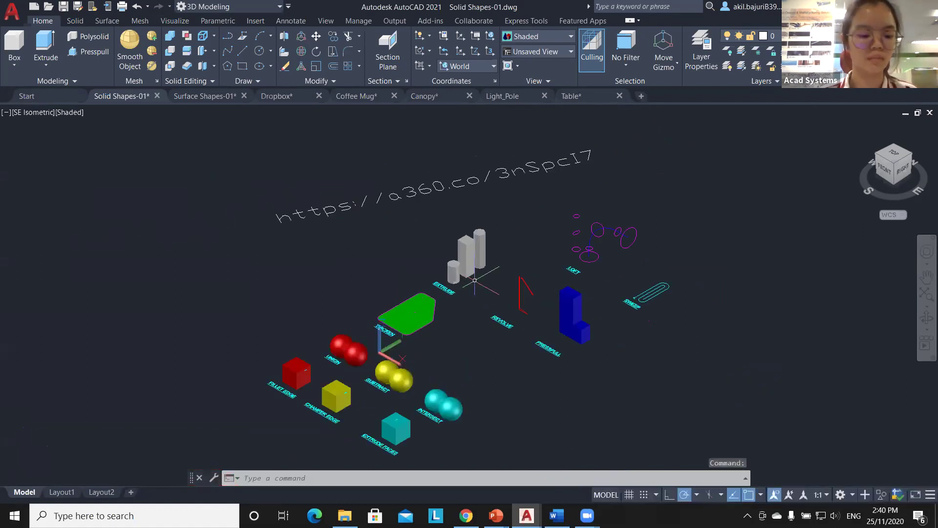
pyautogui.scroll(3, 475, 280)
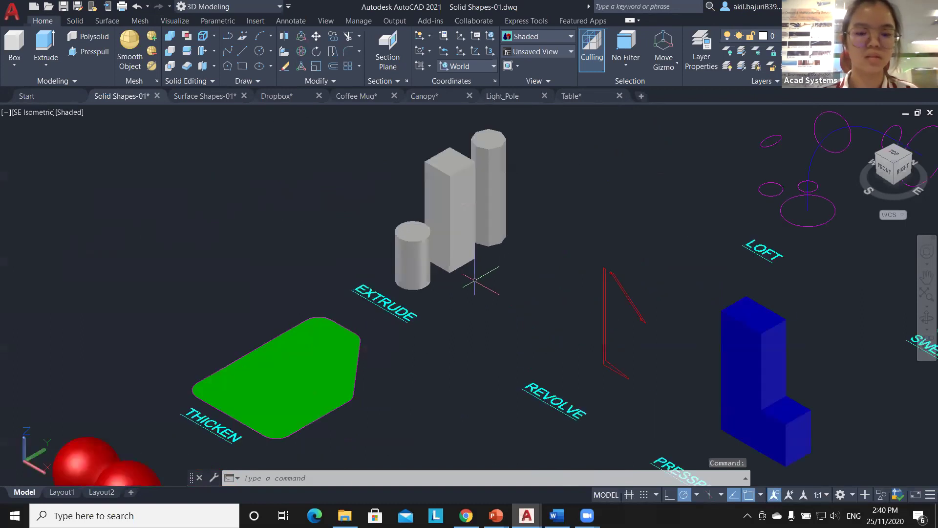
pyautogui.click(415, 250)
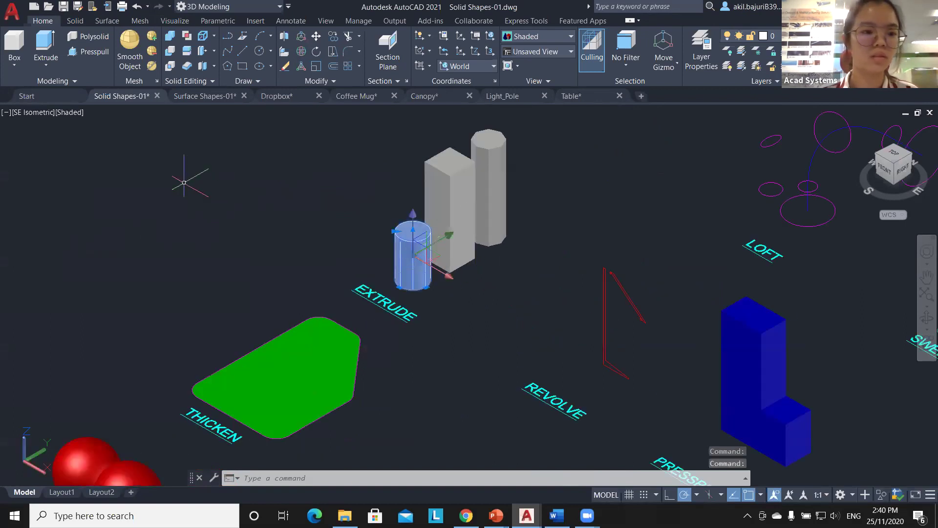
pyautogui.click(337, 201)
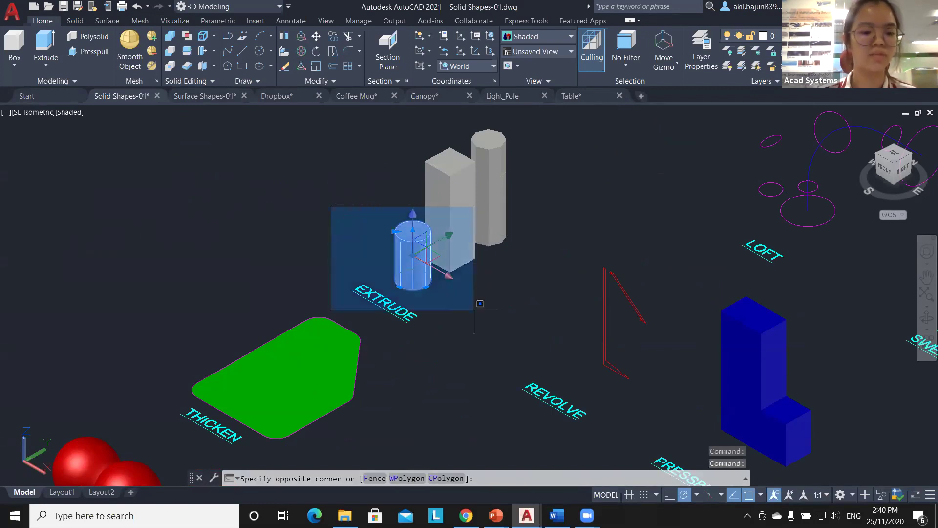
pyautogui.press('Escape')
pyautogui.press('Escape')
pyautogui.moveTo(522, 336); pyautogui.dragTo(331, 179, button='middle')
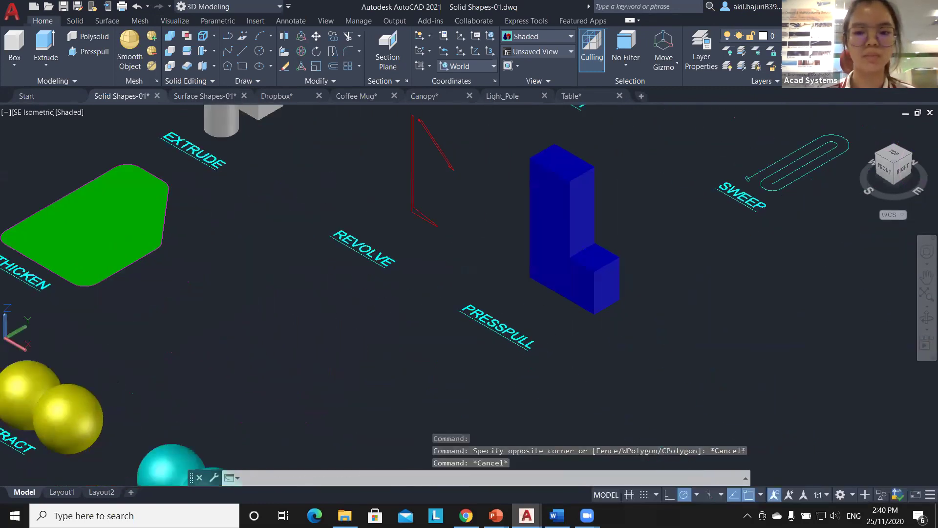
# Step: Presspull four faces of the blue L-shaped solid into a large block with a small notch
pyautogui.click(85, 56)
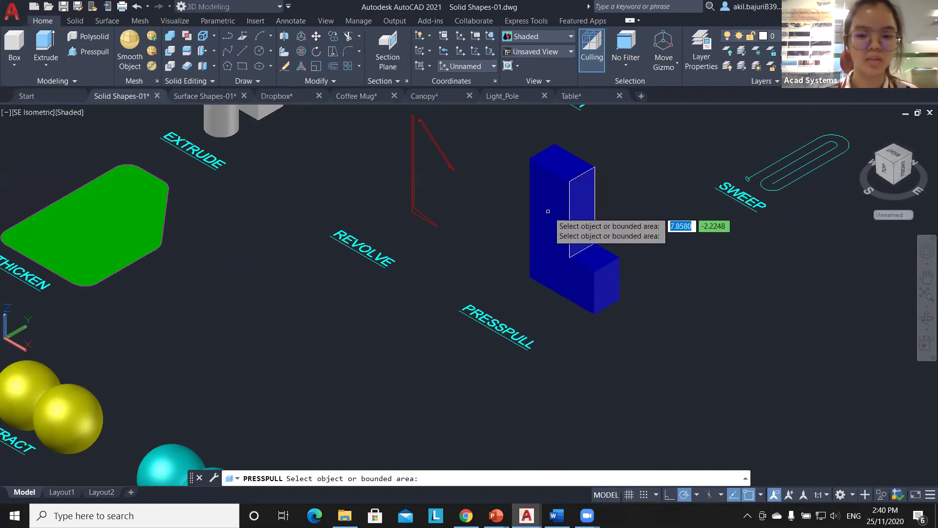
pyautogui.click(555, 231)
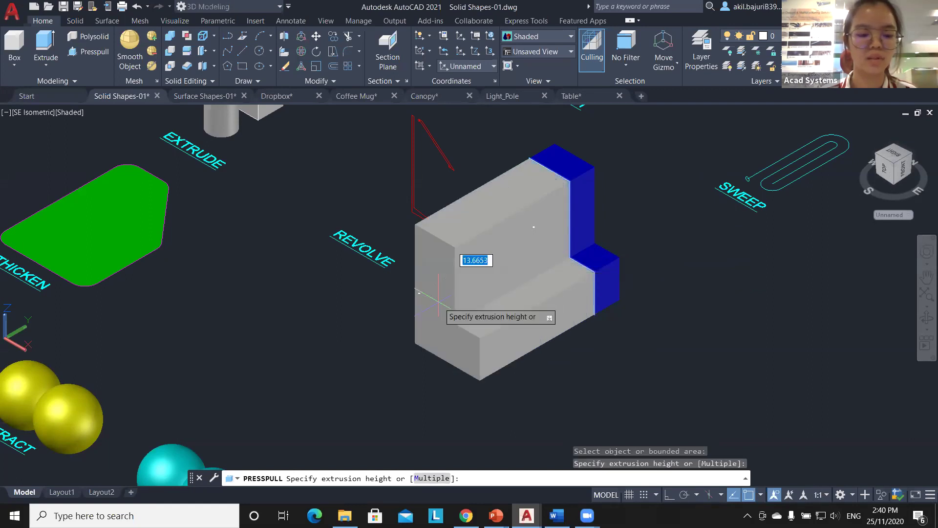
pyautogui.click(521, 262)
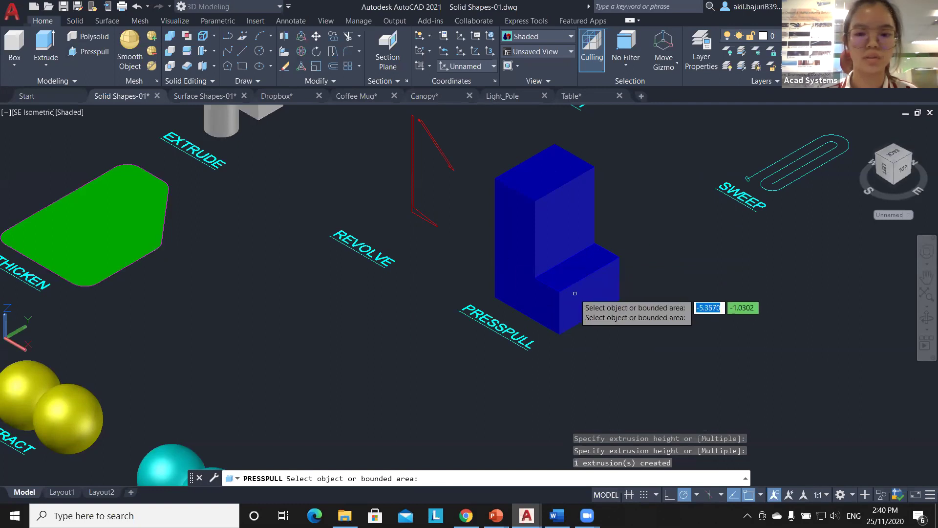
pyautogui.click(570, 293)
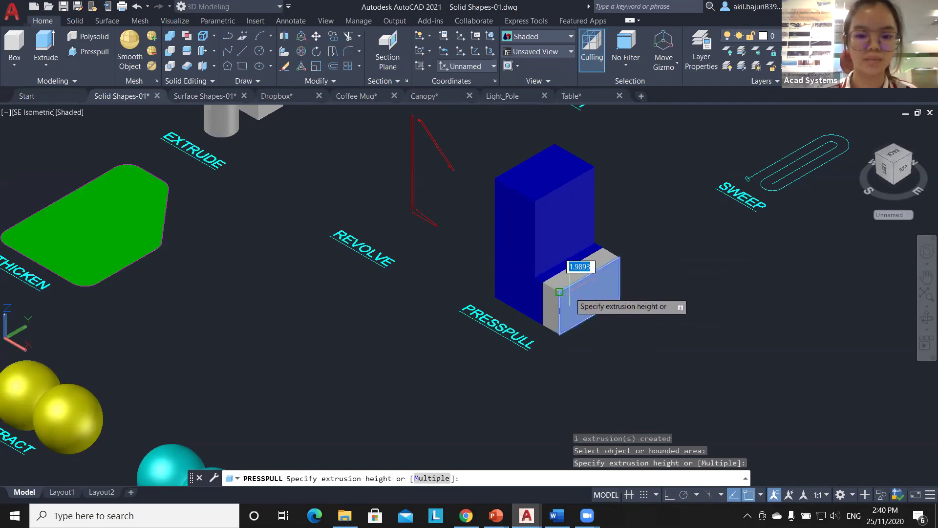
pyautogui.click(560, 291)
pyautogui.click(518, 249)
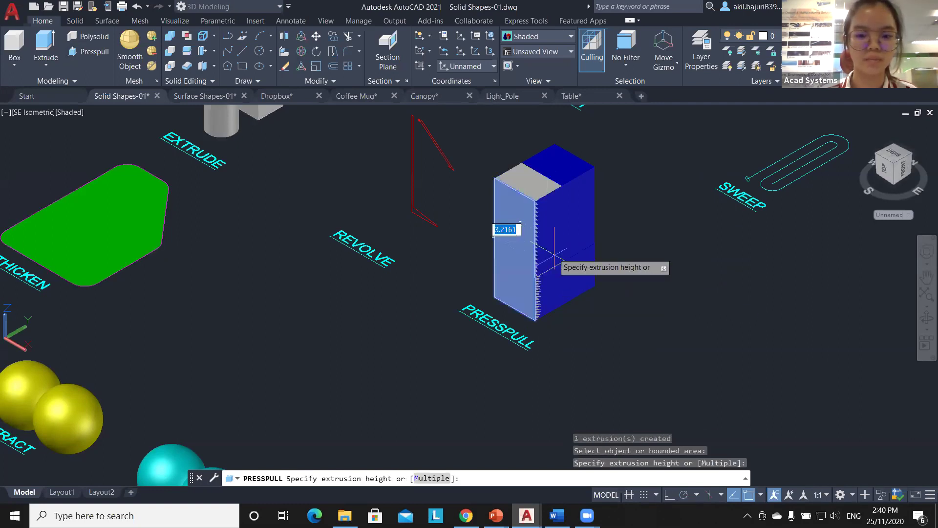
pyautogui.click(498, 259)
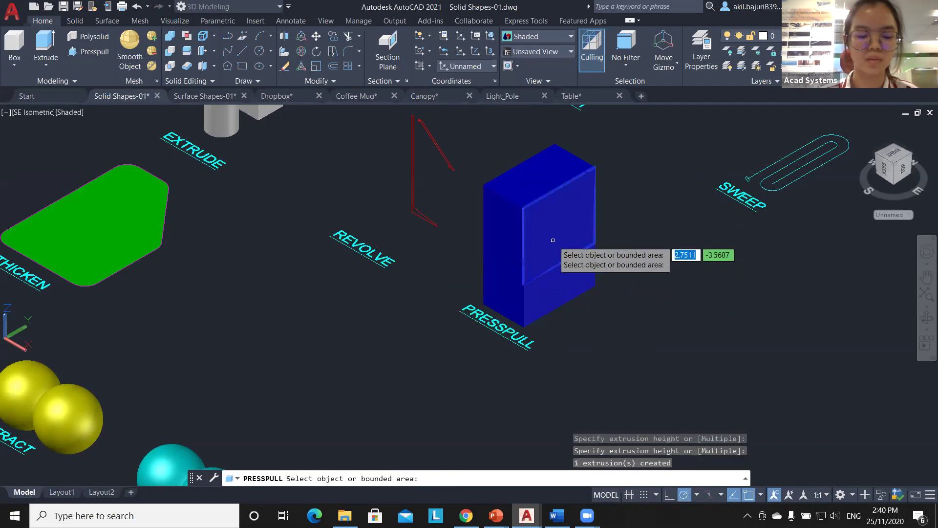
pyautogui.click(557, 258)
pyautogui.click(607, 279)
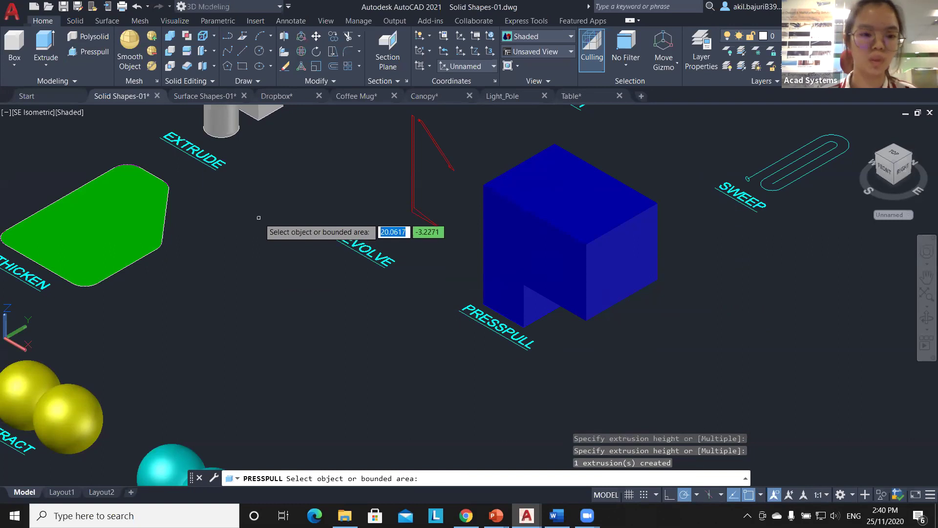
pyautogui.press('Return')
pyautogui.moveTo(254, 171); pyautogui.dragTo(328, 311, button='middle')
# Step: Delete the cylinder, grey box and hexagonal prism by the EXTRUDE label
pyautogui.click(300, 250)
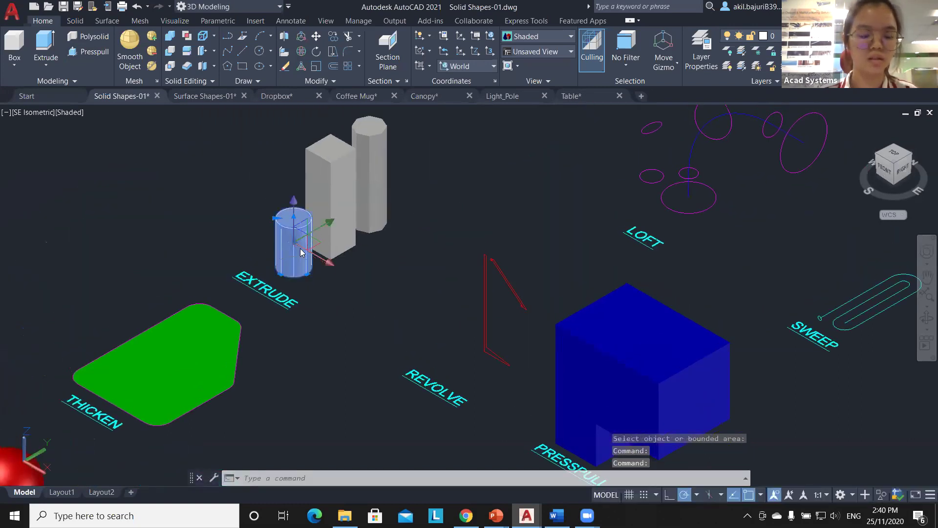
pyautogui.press('Delete')
pyautogui.click(330, 205)
pyautogui.press('Delete')
pyautogui.click(369, 176)
pyautogui.press('Delete')
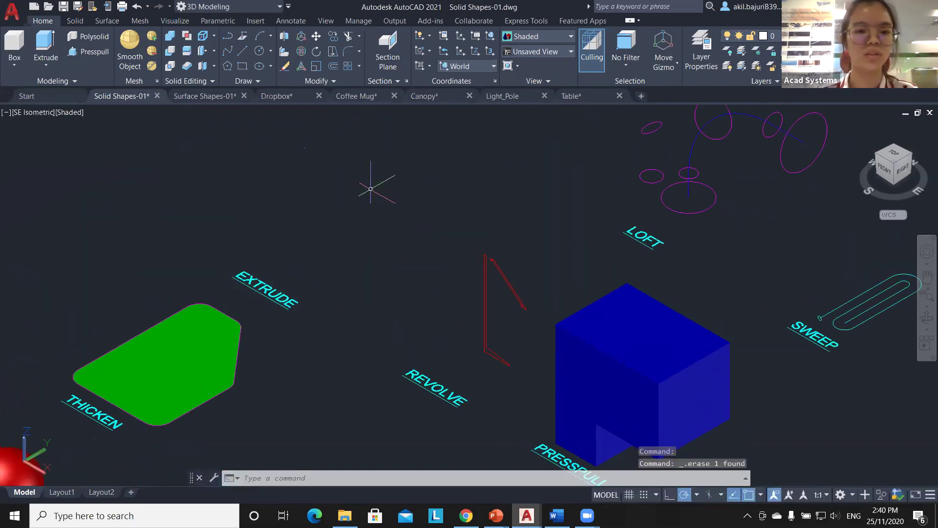
# Step: Draw a rectangle near EXTRUDE and a small circle beside it
pyautogui.write('rec')
pyautogui.press('Return')
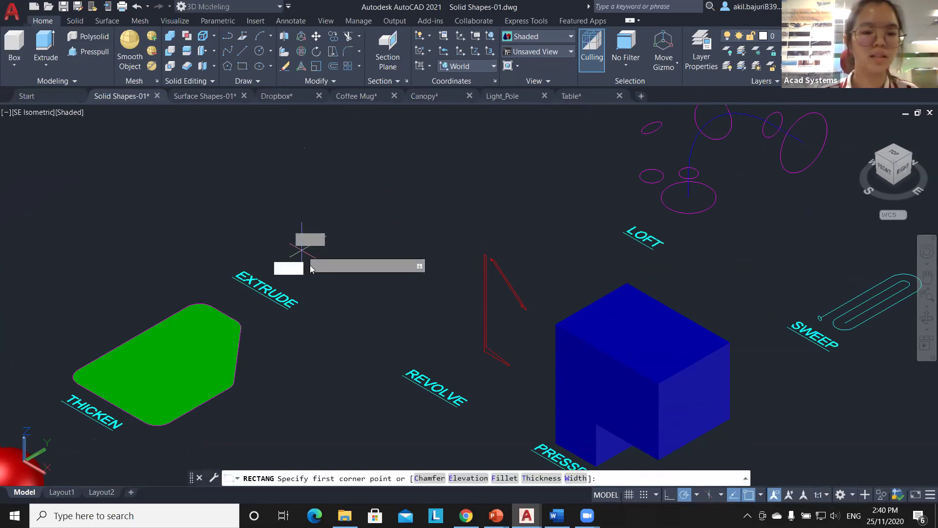
pyautogui.click(303, 250)
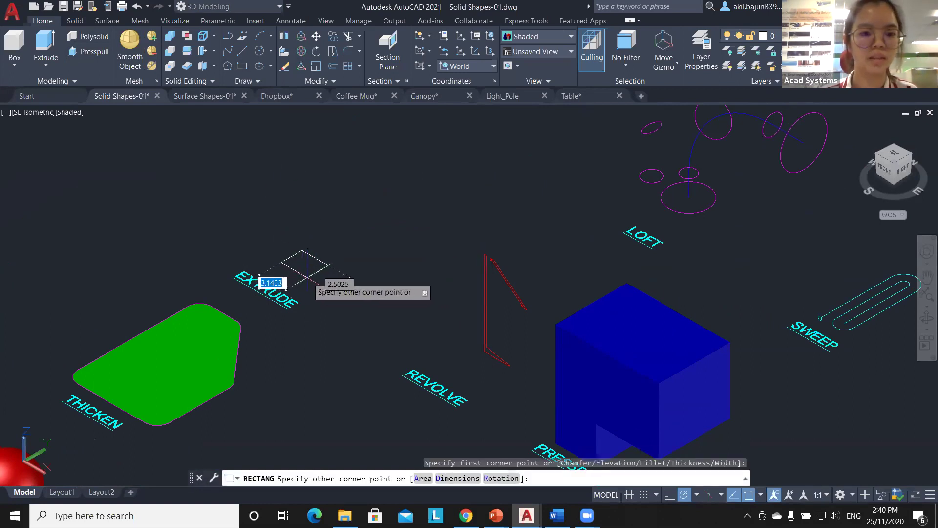
pyautogui.click(303, 280)
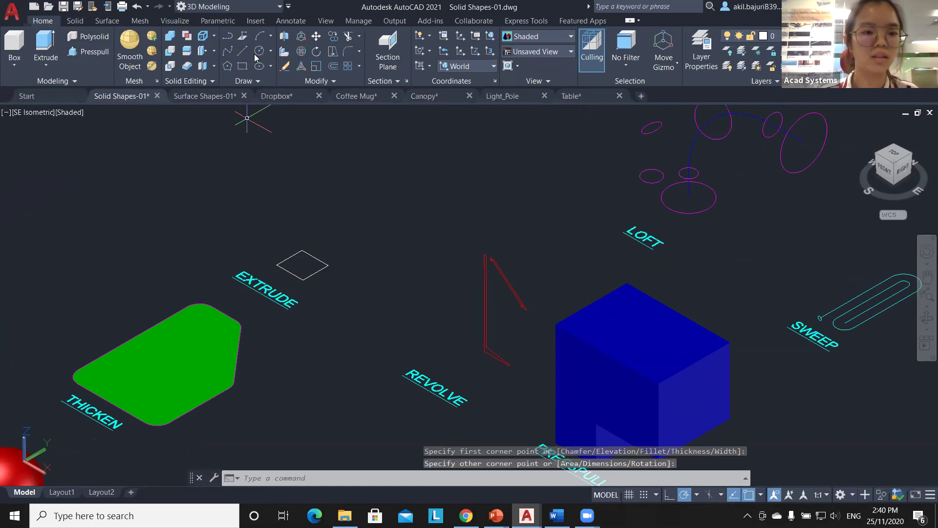
pyautogui.click(258, 52)
pyautogui.click(353, 231)
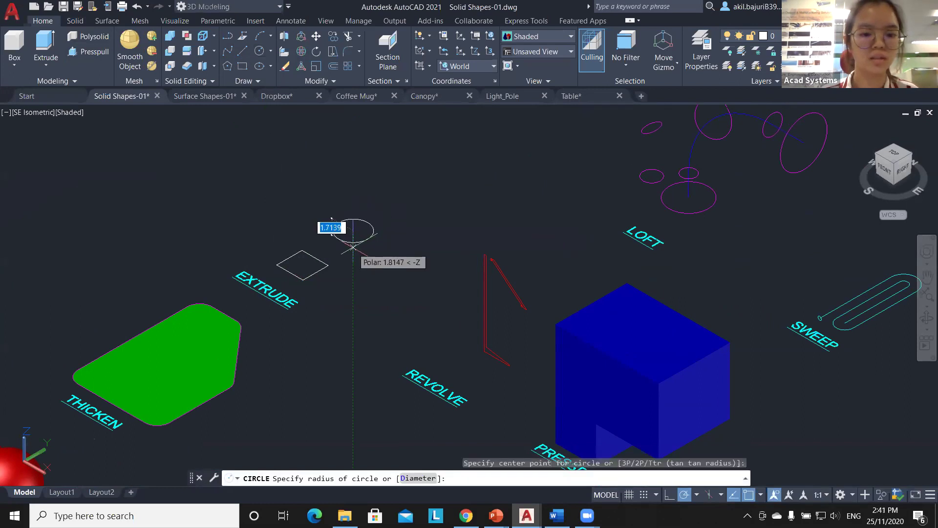
pyautogui.click(337, 242)
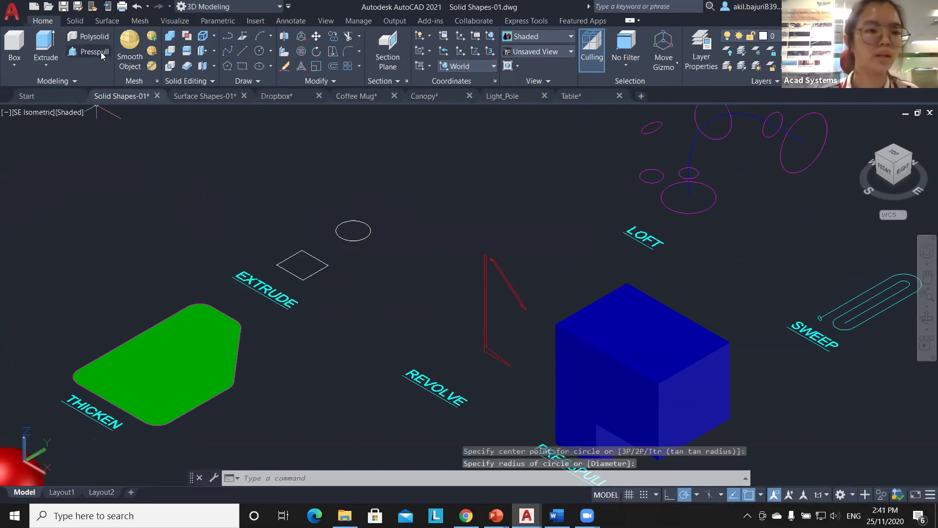
# Step: Extrude the rectangle and circle into a box and cylinder at the default height
pyautogui.click(74, 21)
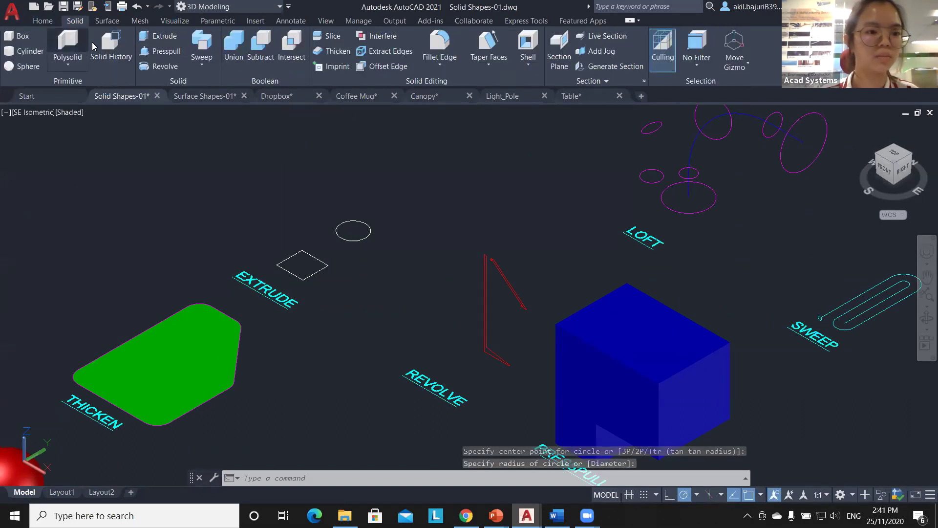
pyautogui.click(161, 39)
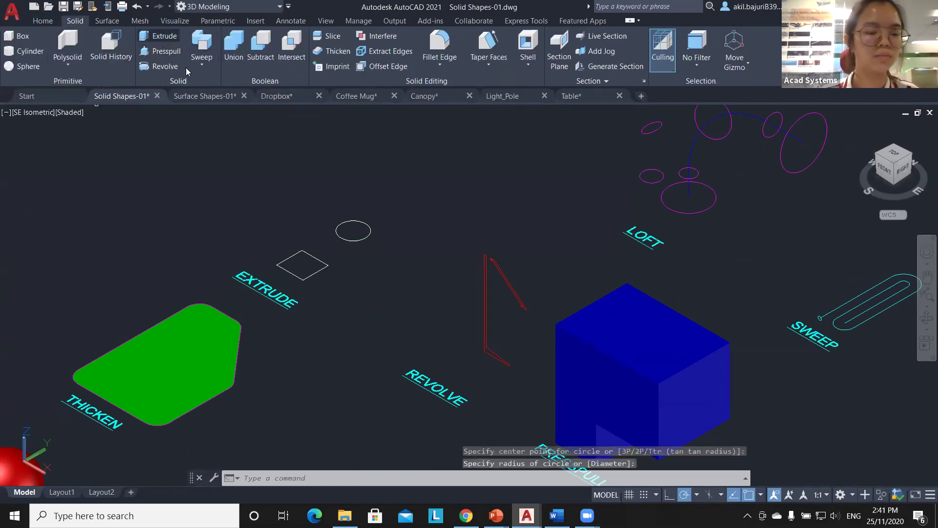
pyautogui.click(317, 270)
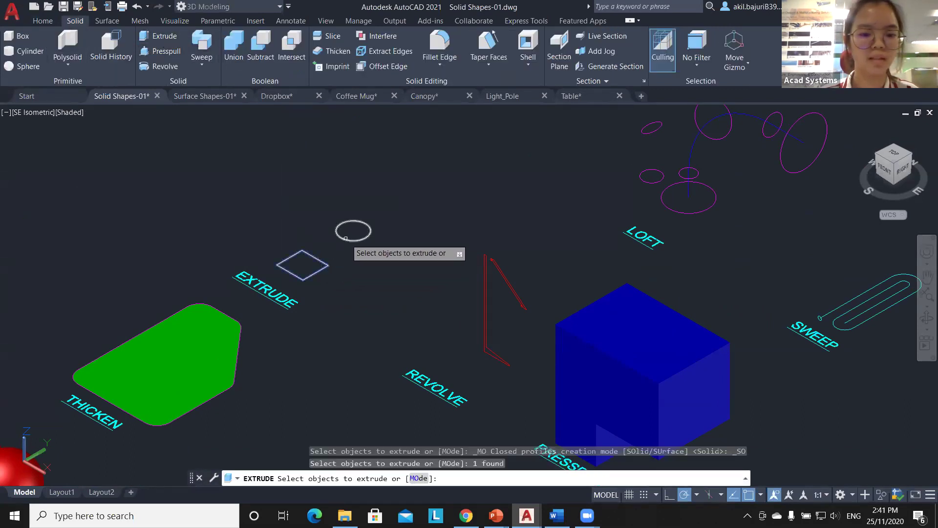
pyautogui.click(346, 239)
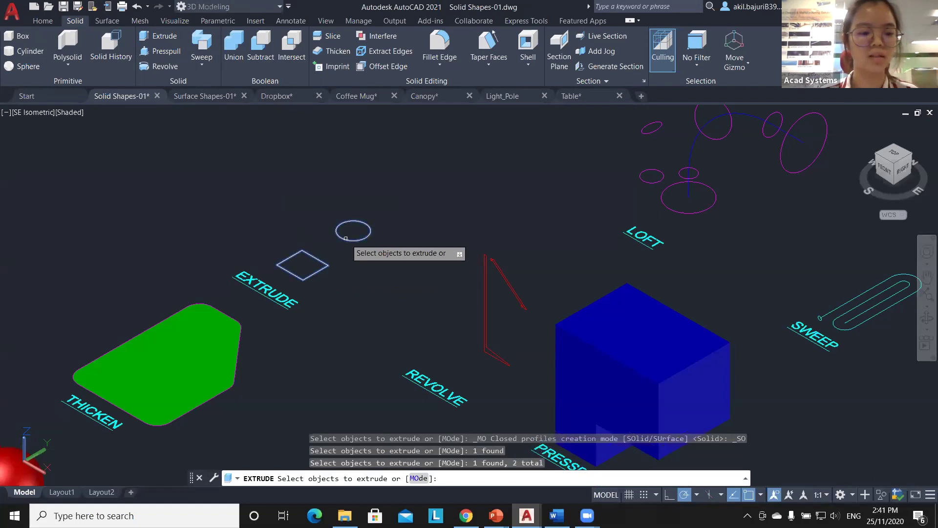
pyautogui.press('Return')
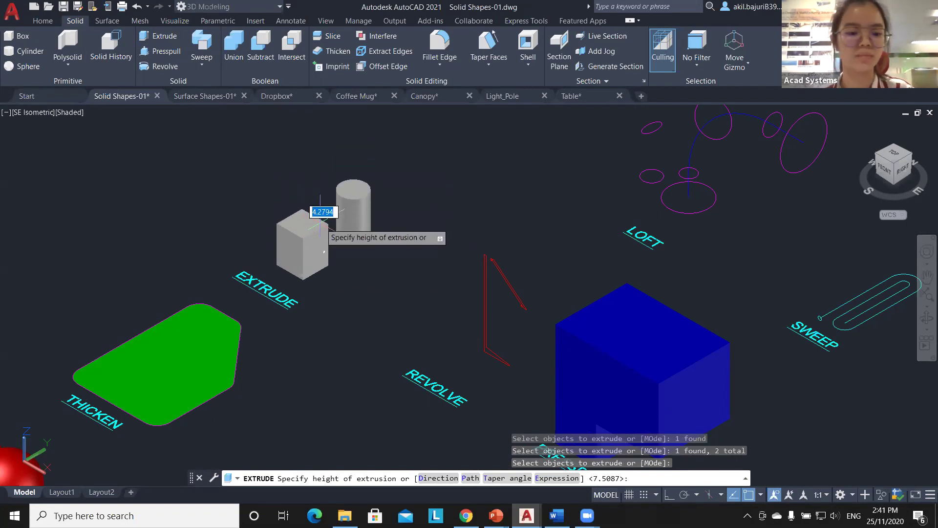
pyautogui.press('Return')
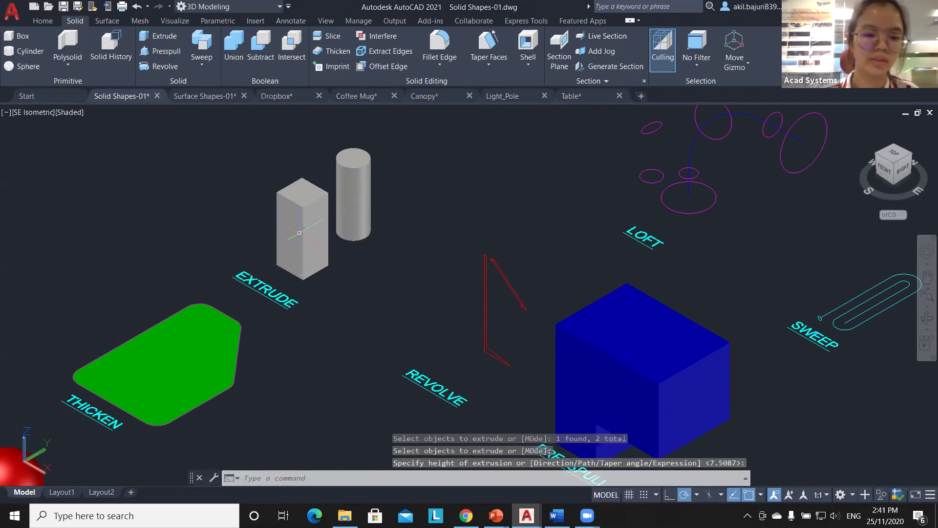
# Step: Grip-stretch the box's top down to shorten it into a cube
pyautogui.click(299, 233)
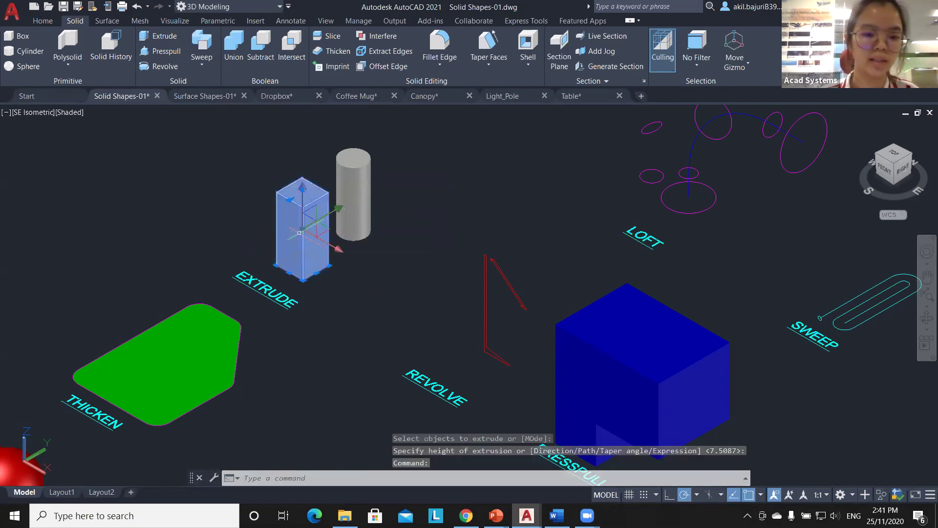
pyautogui.click(301, 195)
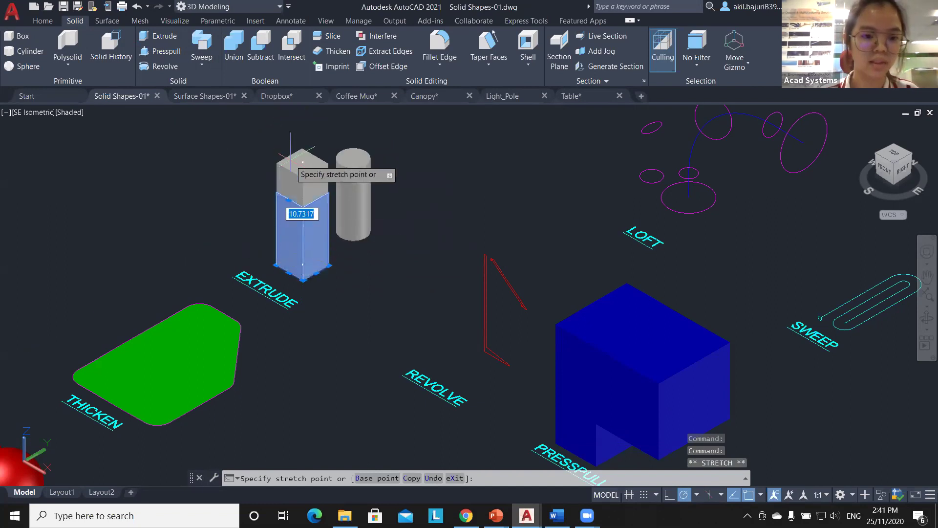
pyautogui.click(303, 229)
pyautogui.click(303, 228)
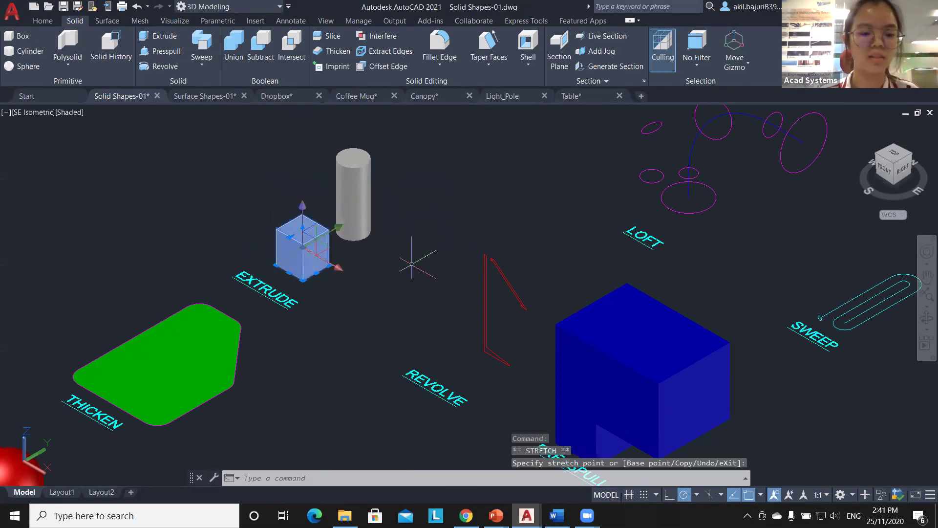
pyautogui.press('Escape')
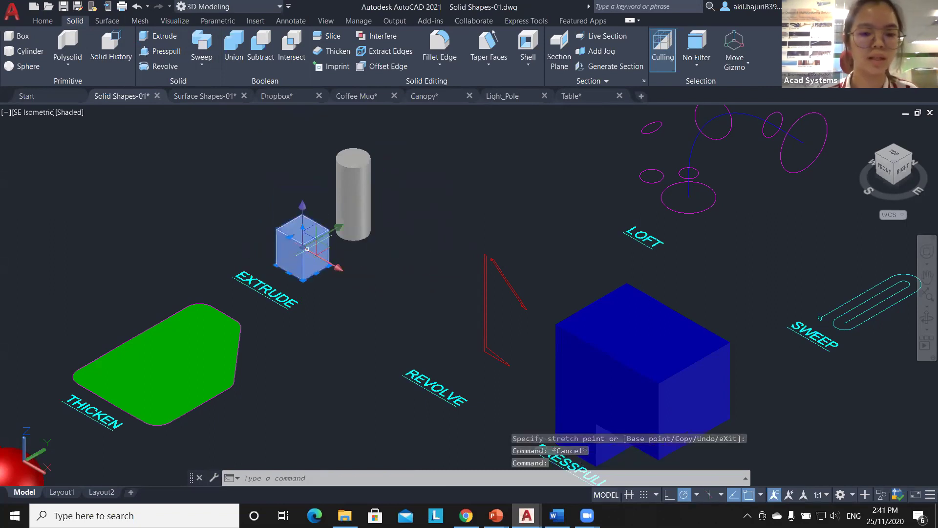
# Step: Set the extruded box's Height to 10 in the Properties palette
pyautogui.rightClick(289, 255)
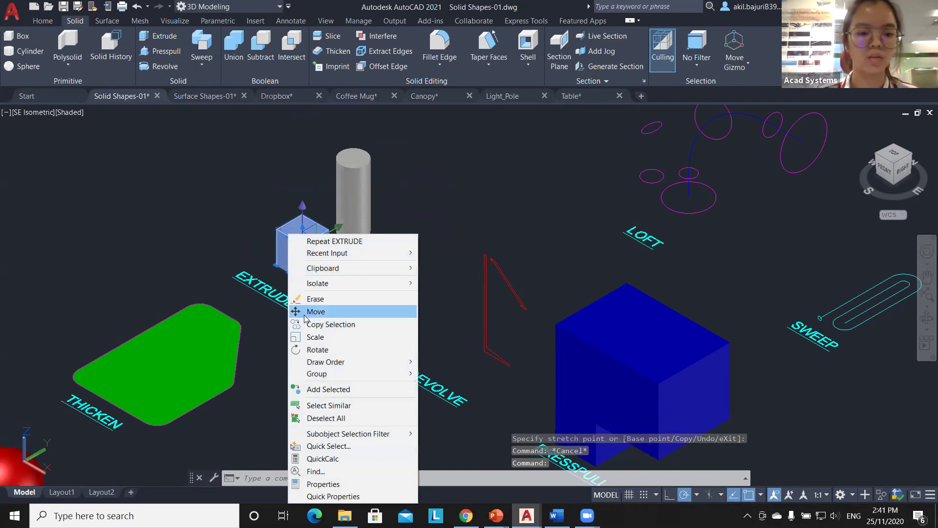
pyautogui.click(320, 483)
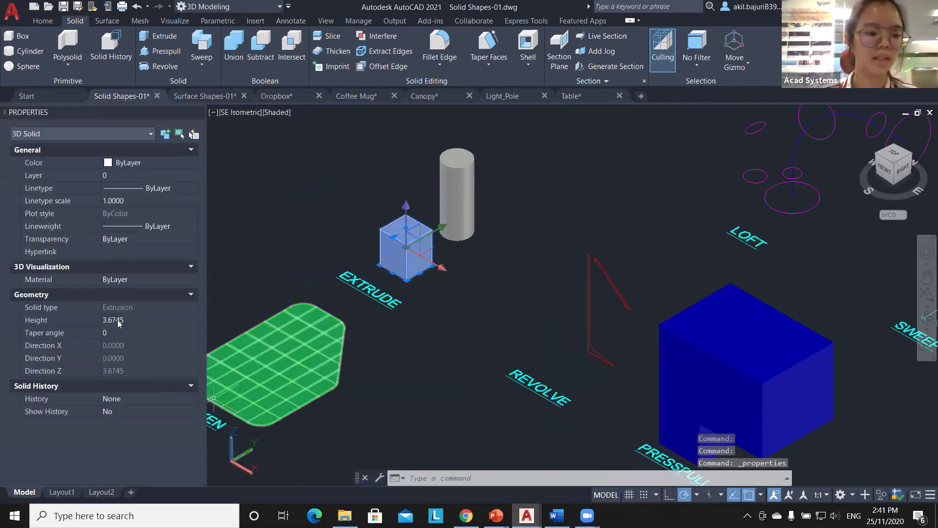
pyautogui.click(118, 320)
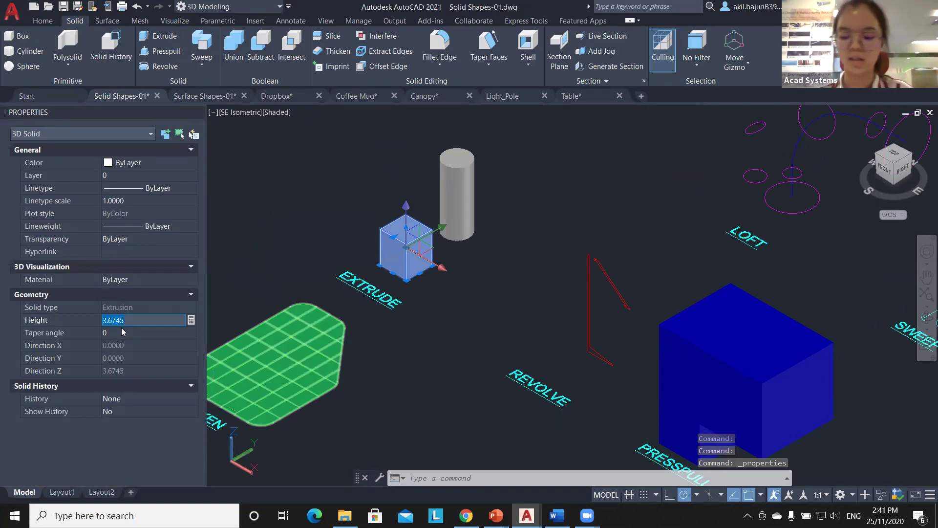
pyautogui.click(96, 321)
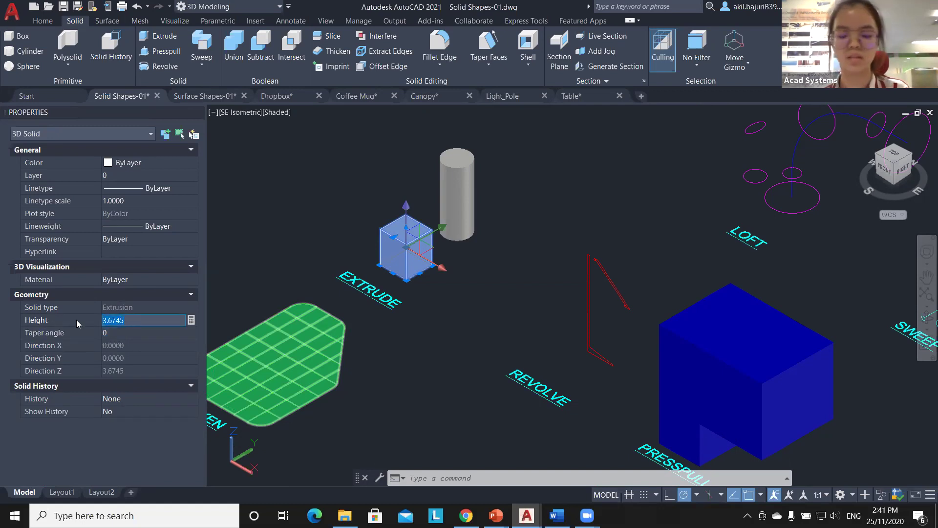
pyautogui.write('10')
pyautogui.press('Tab')
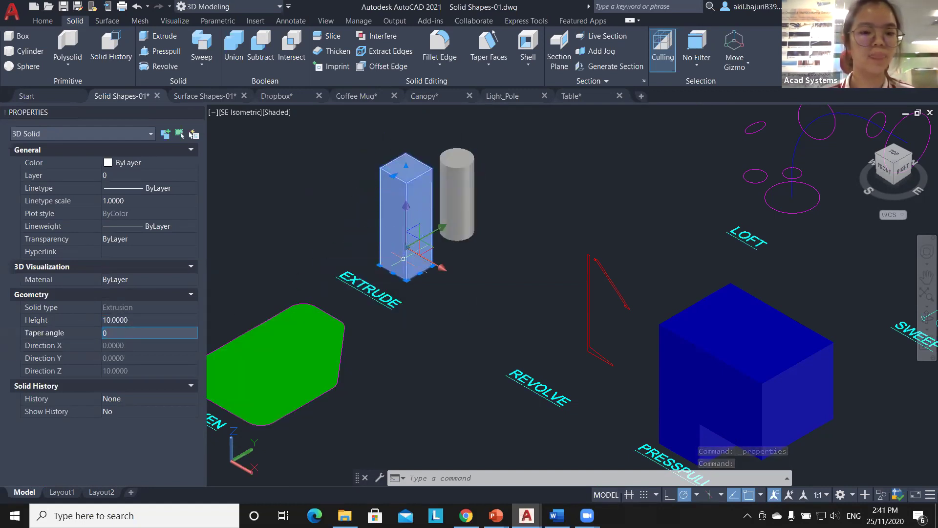
# Step: Pan to the empty space below PRESSPULL and start a rectangle from the Home tab
pyautogui.scroll(-2, 483, 274)
pyautogui.moveTo(482, 296); pyautogui.dragTo(441, 254, button='middle')
pyautogui.moveTo(440, 254); pyautogui.dragTo(388, 249)
pyautogui.press('Return')
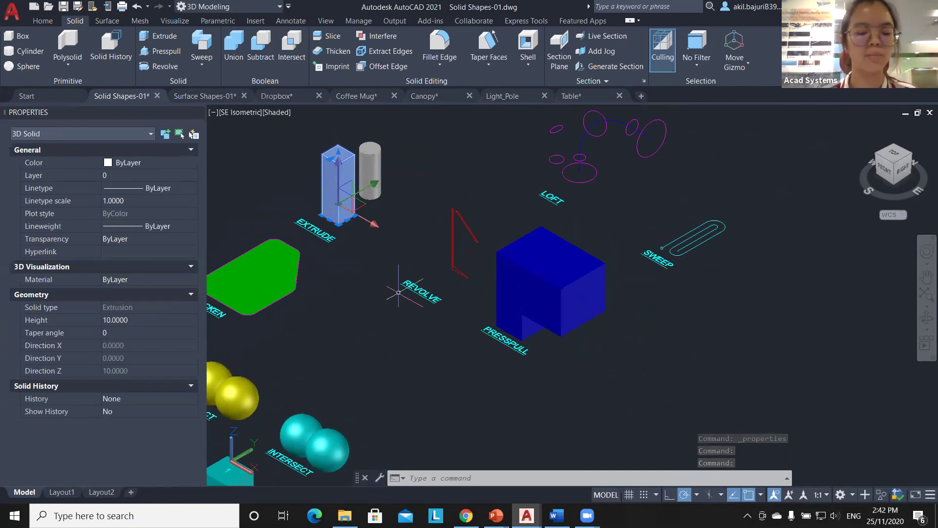
pyautogui.moveTo(430, 338); pyautogui.dragTo(420, 331, button='middle')
pyautogui.moveTo(420, 331); pyautogui.dragTo(338, 286)
pyautogui.press('Return')
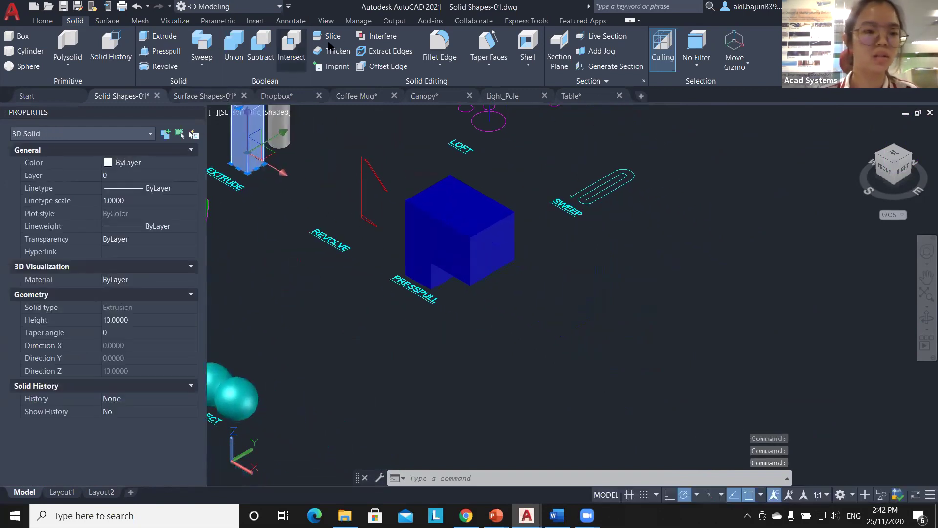
pyautogui.click(41, 21)
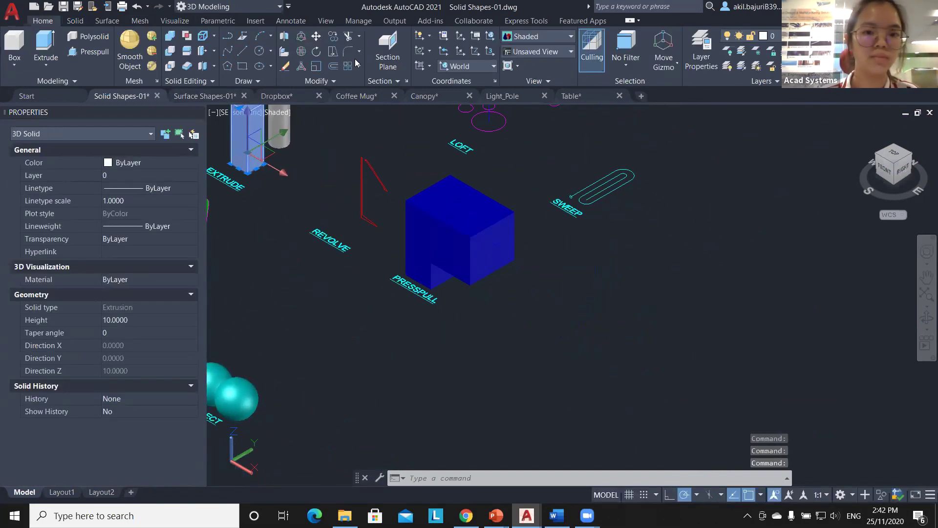
pyautogui.click(242, 66)
# Step: Draw an outer rectangle with a smaller square nested inside it
pyautogui.click(660, 329)
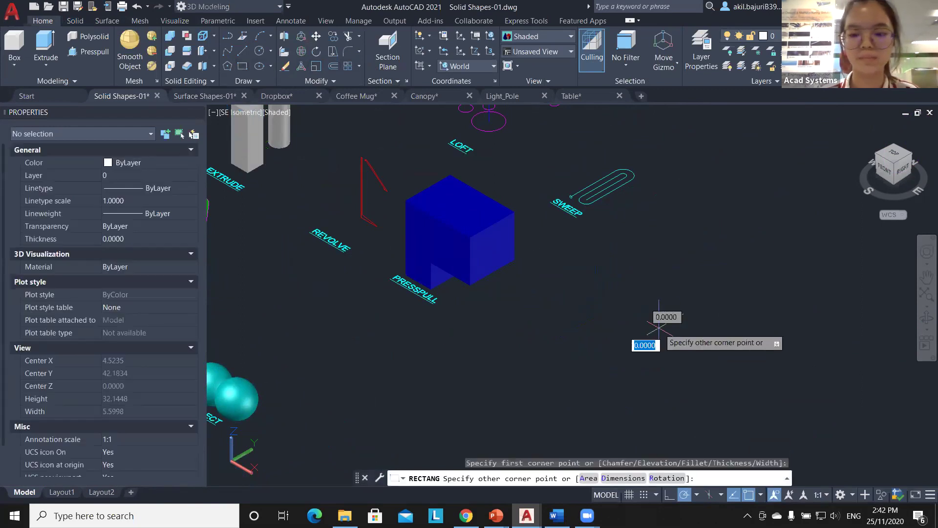
pyautogui.click(664, 400)
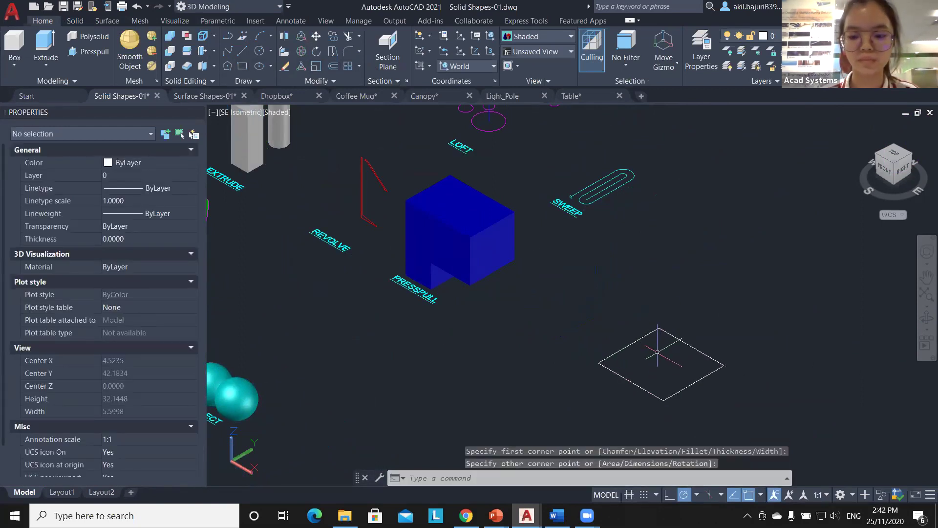
pyautogui.write('rec')
pyautogui.press('Return')
pyautogui.click(661, 350)
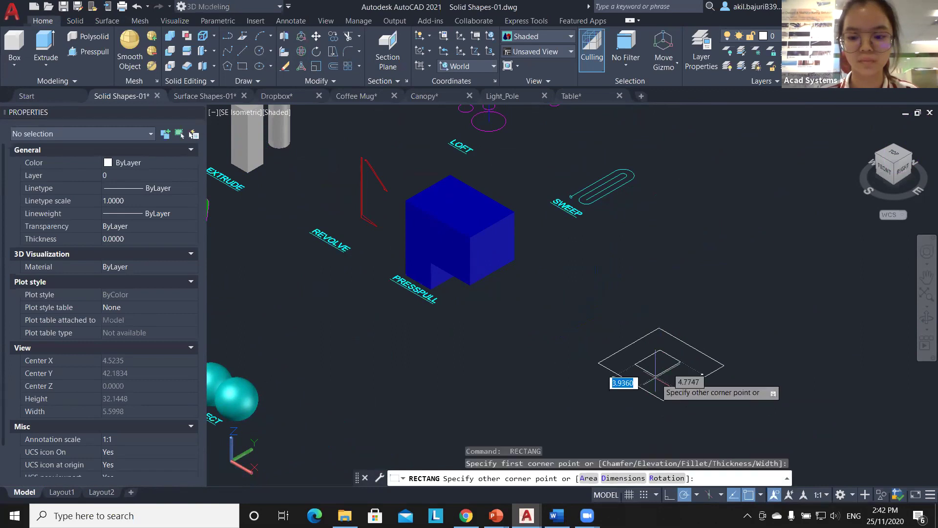
pyautogui.click(662, 382)
# Step: Copy the two nested squares and paste the copy beside the originals
pyautogui.moveTo(662, 381); pyautogui.dragTo(588, 298, button='middle')
pyautogui.click(676, 351)
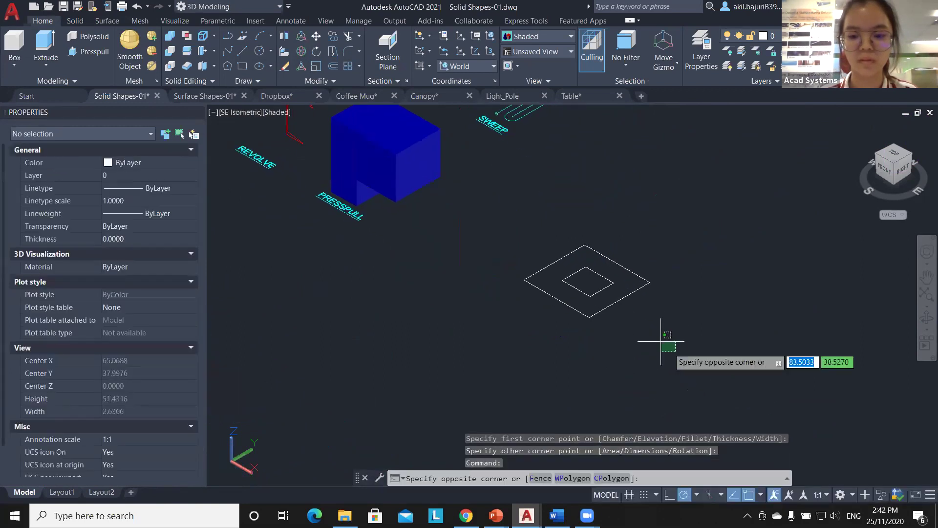
pyautogui.click(523, 236)
pyautogui.hotkey('ctrl', 'c')
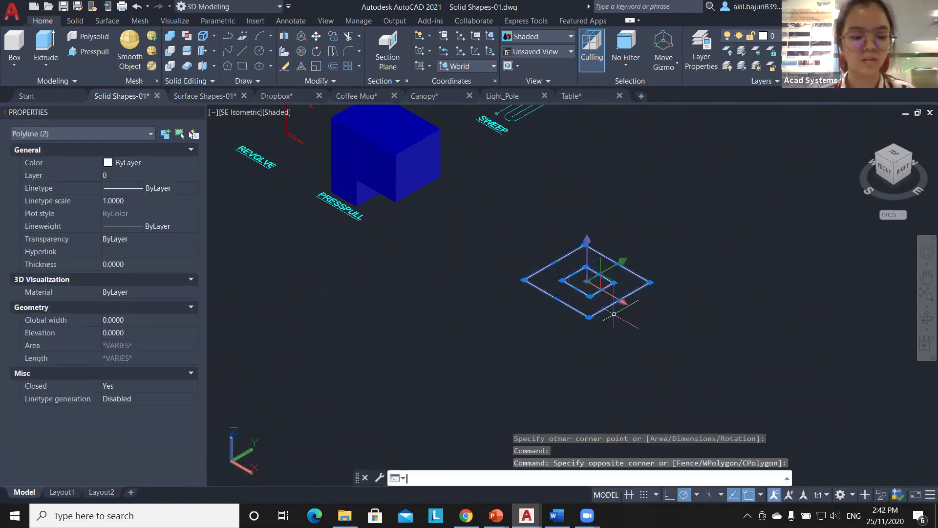
pyautogui.hotkey('ctrl', 'v')
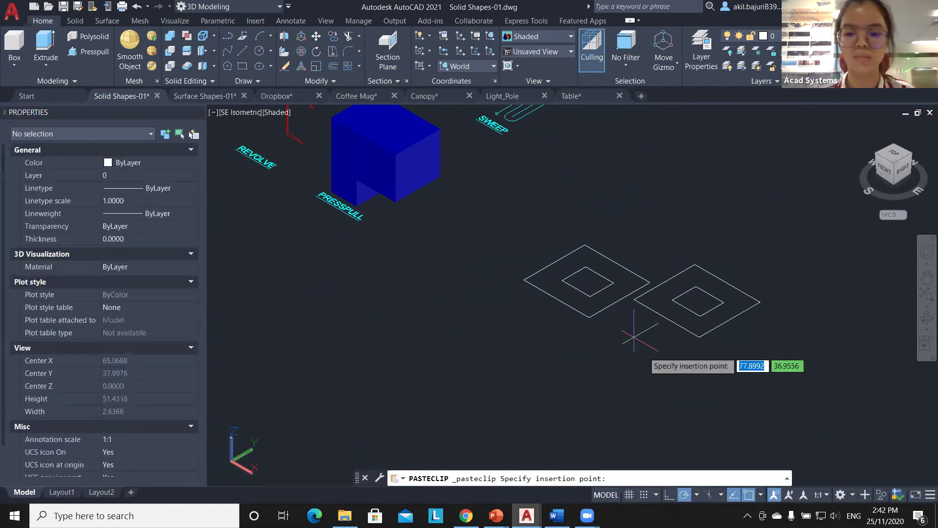
pyautogui.click(612, 375)
# Step: Press-pull the area between the copied squares into a block with a square hole
pyautogui.click(87, 53)
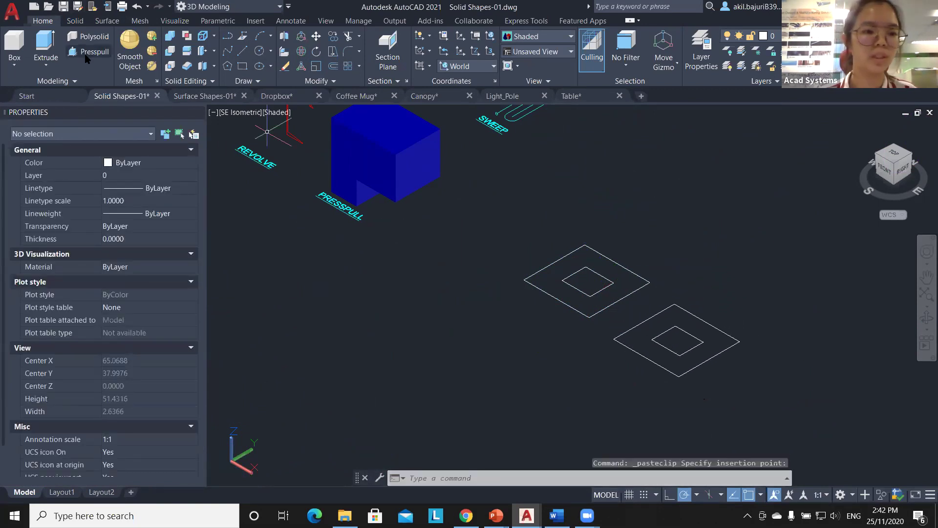
pyautogui.click(75, 20)
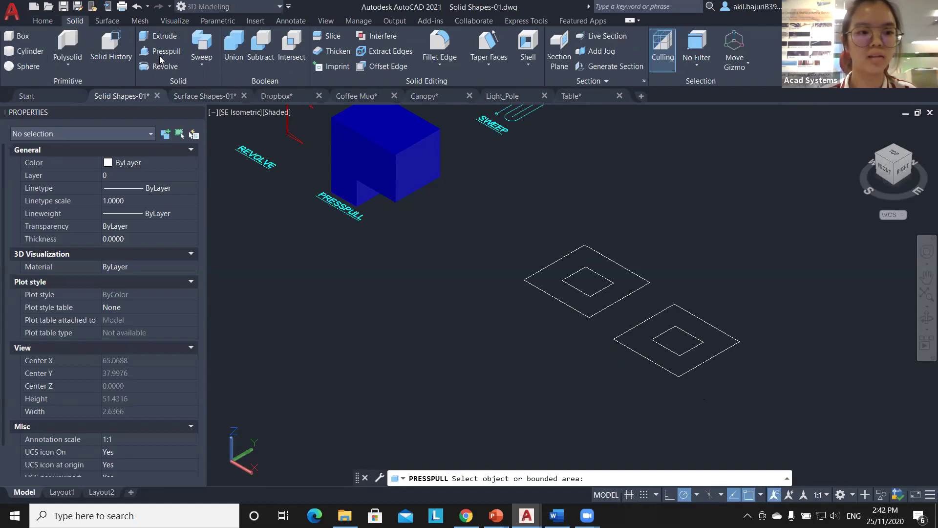
pyautogui.click(170, 57)
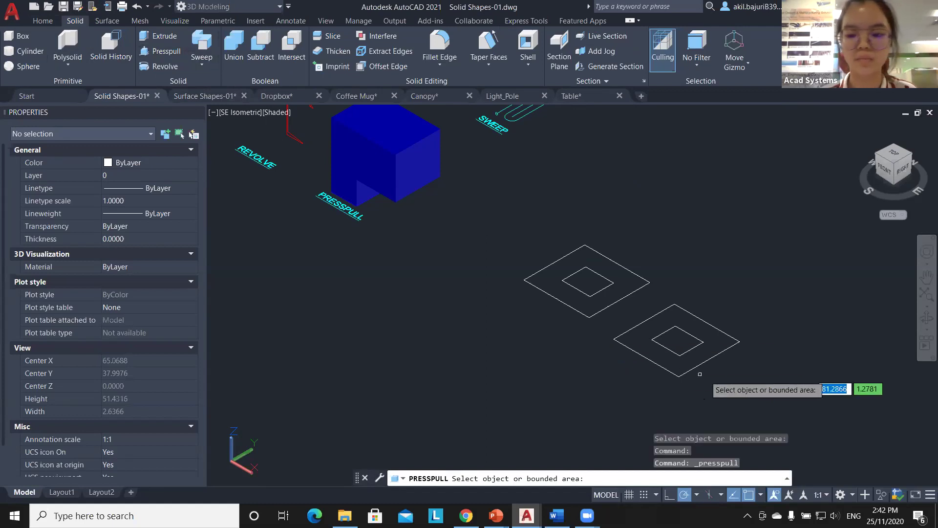
pyautogui.click(643, 343)
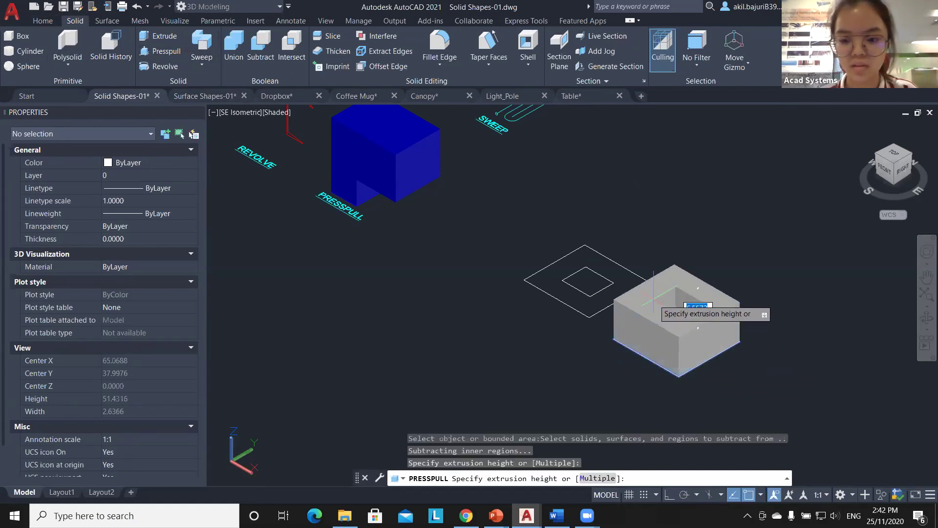
pyautogui.click(659, 278)
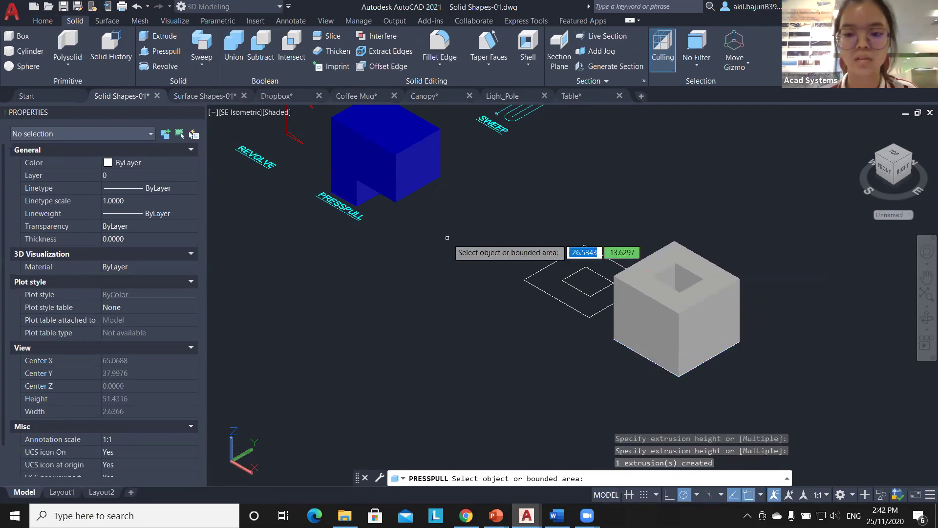
pyautogui.click(165, 37)
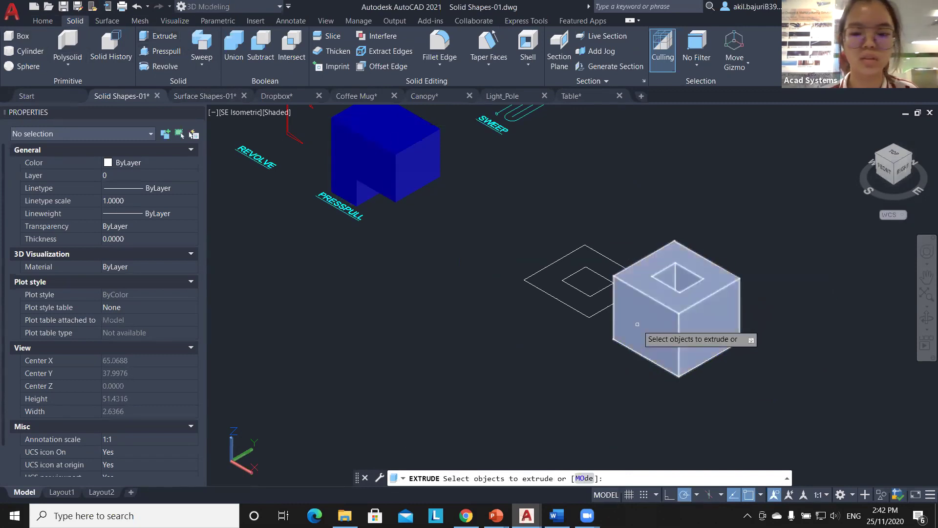
# Step: Extrude the rectangle into a solid to the picked height
pyautogui.click(540, 287)
pyautogui.press('Return')
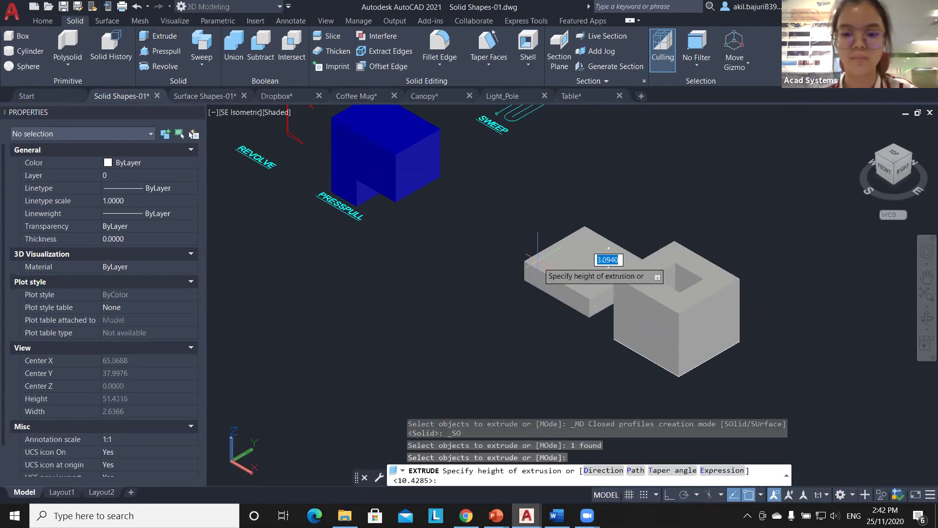
pyautogui.click(539, 218)
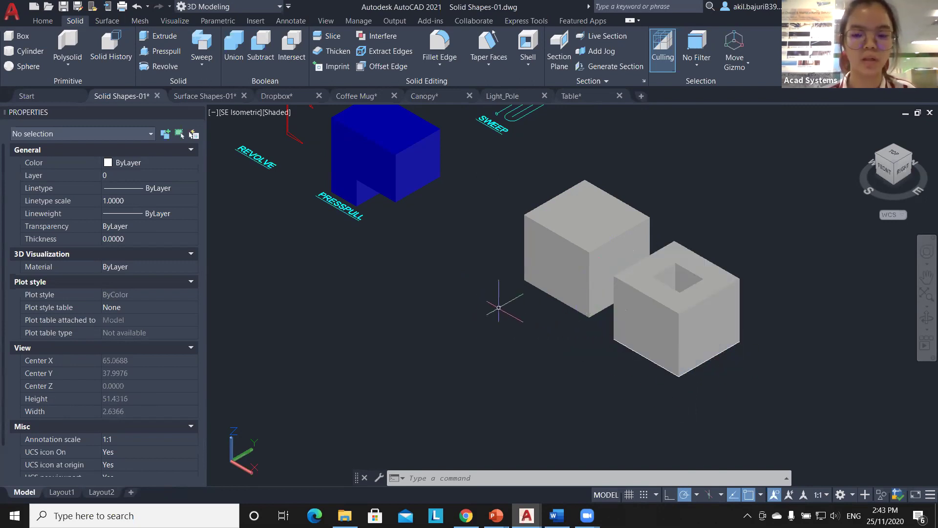
# Step: Delete both grey cubes and bring the REVOLVE example into view
pyautogui.click(531, 192)
pyautogui.click(763, 411)
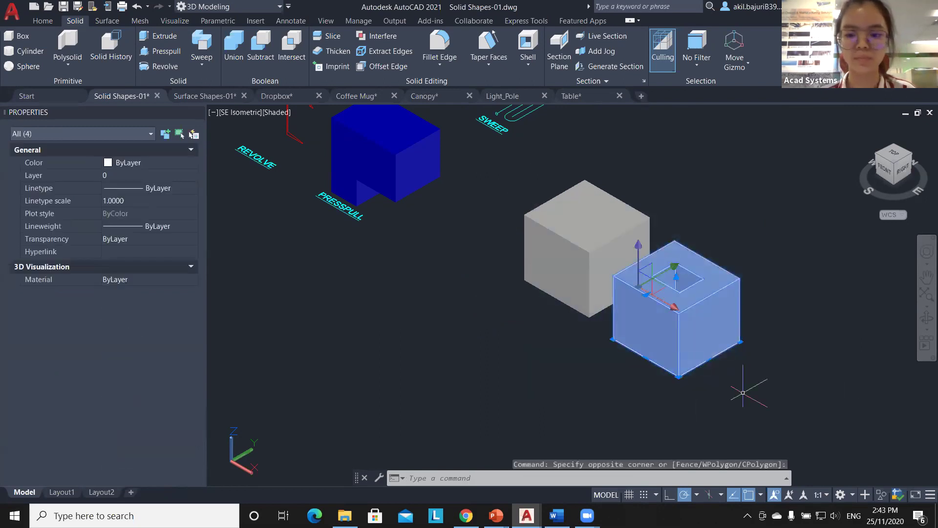
pyautogui.press('Delete')
pyautogui.click(597, 262)
pyautogui.press('Delete')
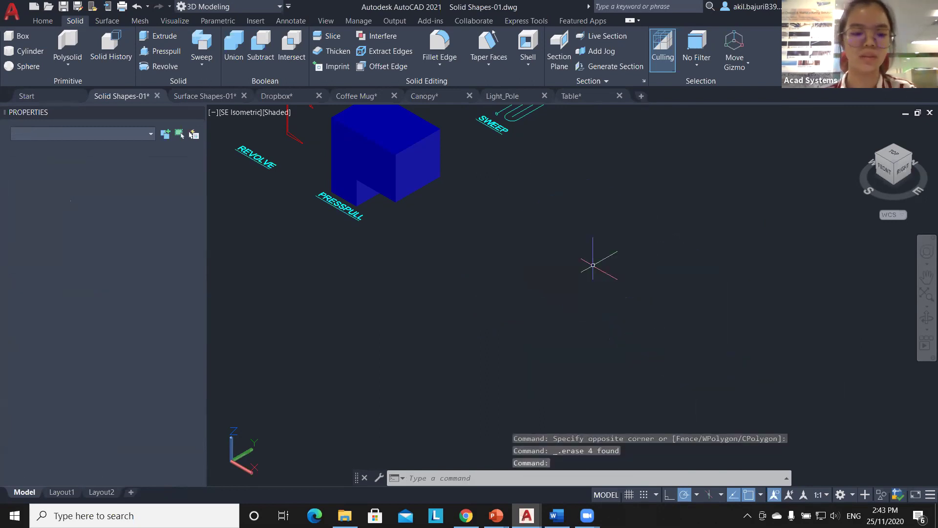
pyautogui.scroll(3, 372, 251)
pyautogui.moveTo(309, 209); pyautogui.dragTo(433, 250, button='middle')
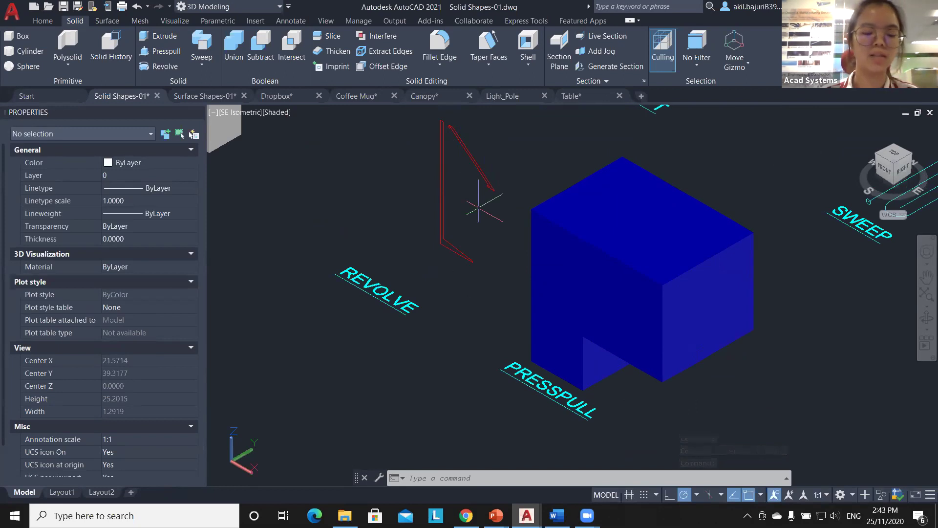
# Step: Revolve both red profile lines 273 degrees about the vertical line's bottom-to-top axis
pyautogui.click(442, 200)
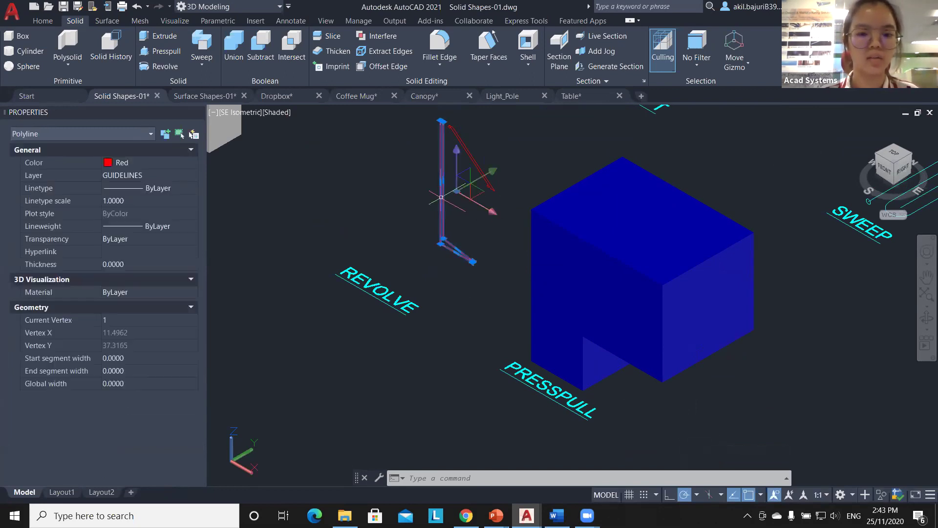
pyautogui.click(469, 155)
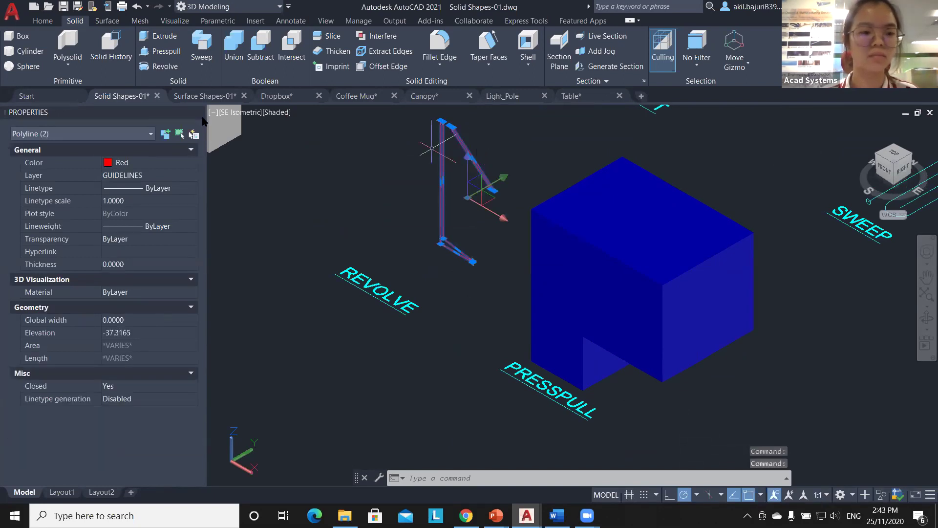
pyautogui.press('Escape')
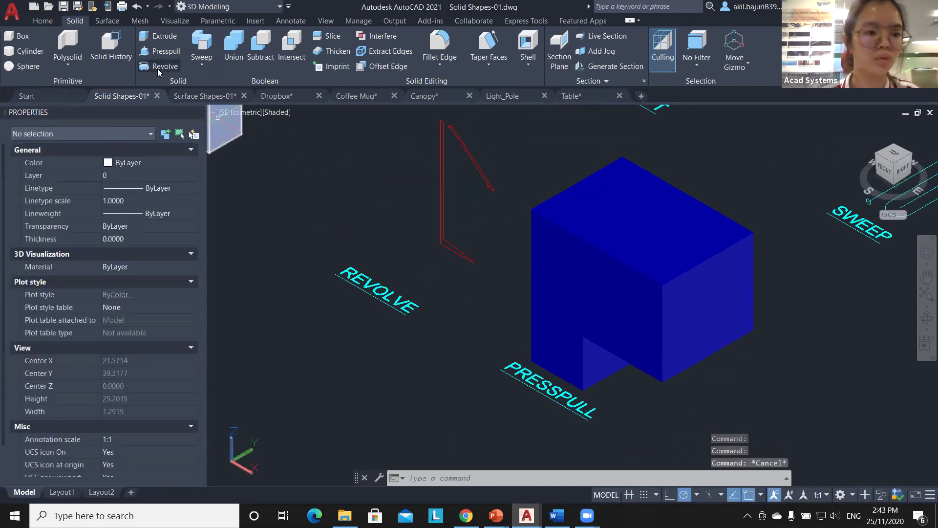
pyautogui.click(158, 68)
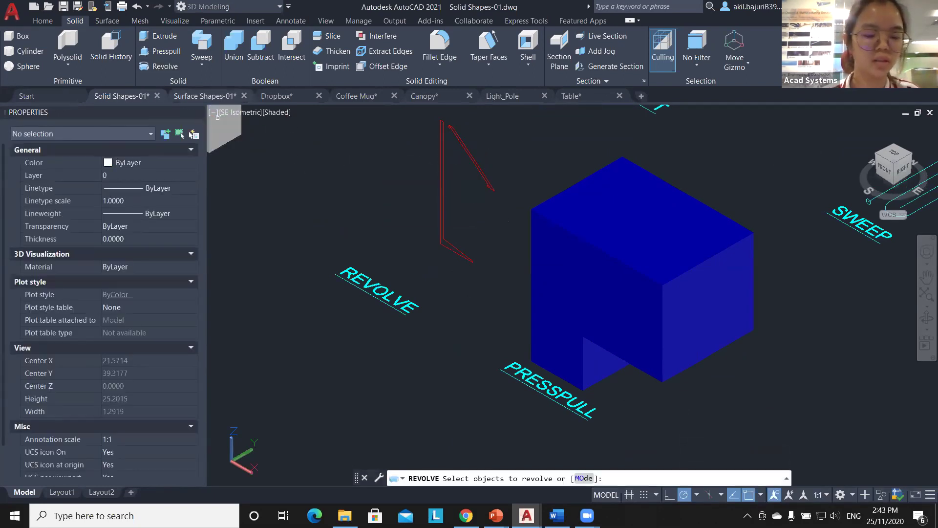
pyautogui.click(439, 192)
pyautogui.click(476, 171)
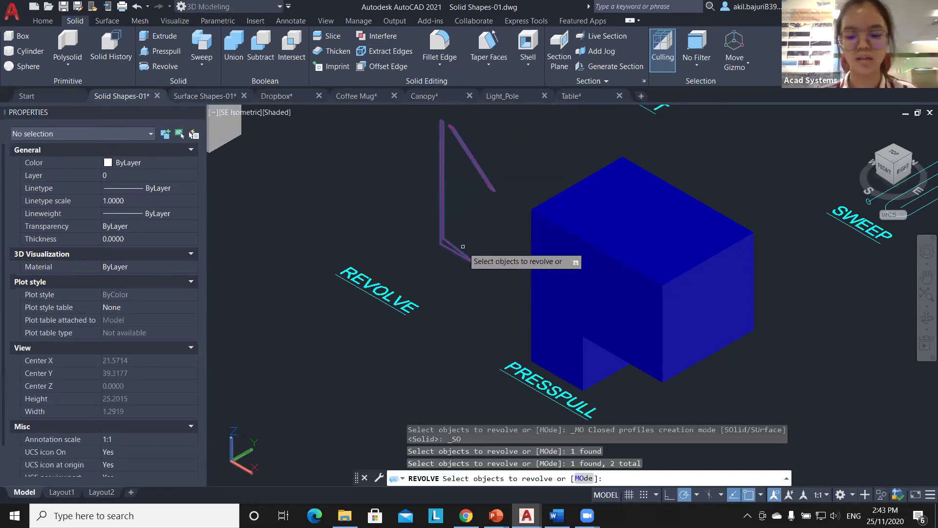
pyautogui.press('Return')
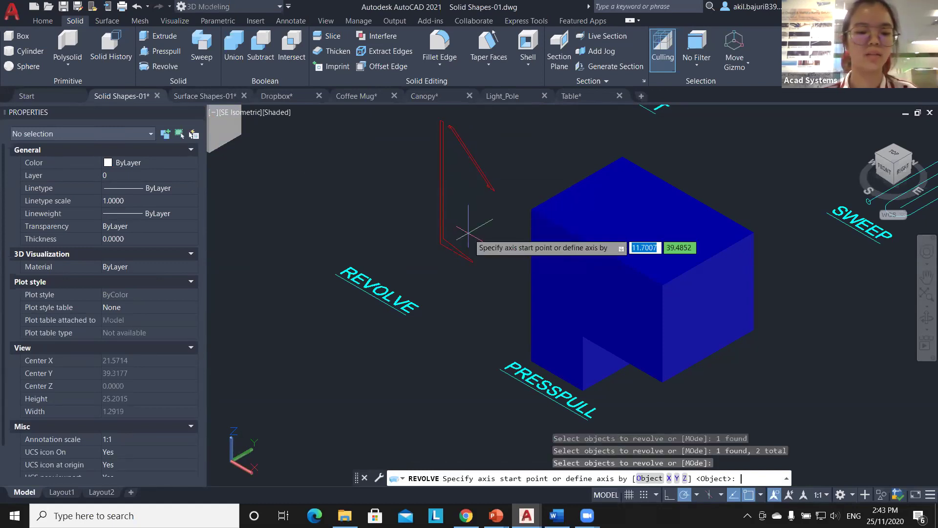
pyautogui.click(440, 243)
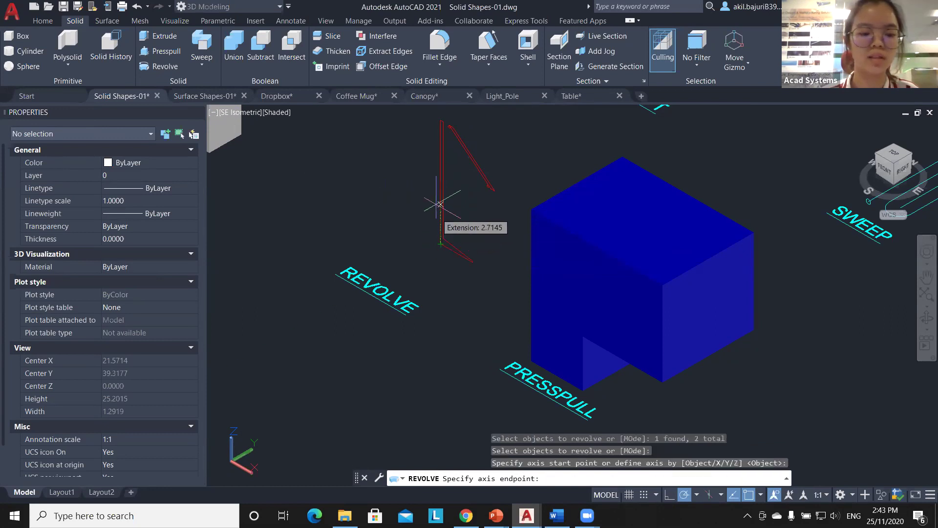
pyautogui.click(440, 120)
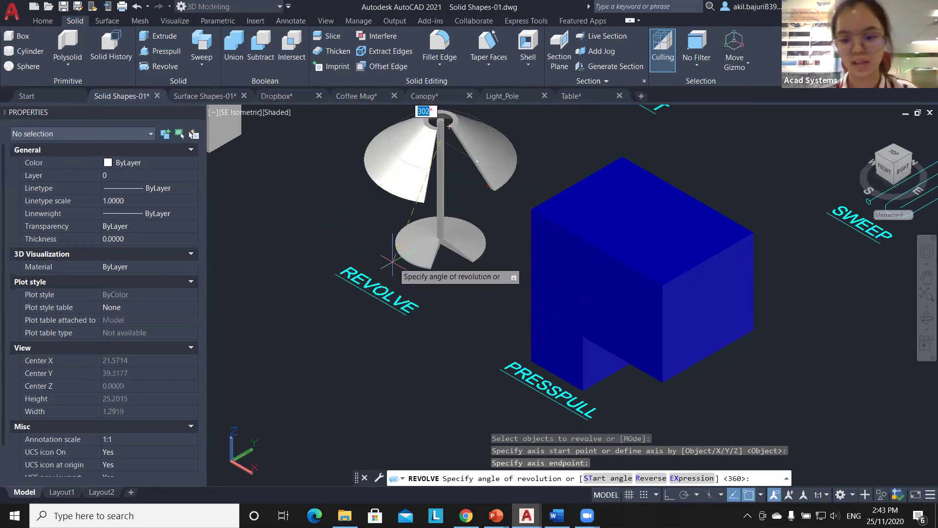
pyautogui.write('273')
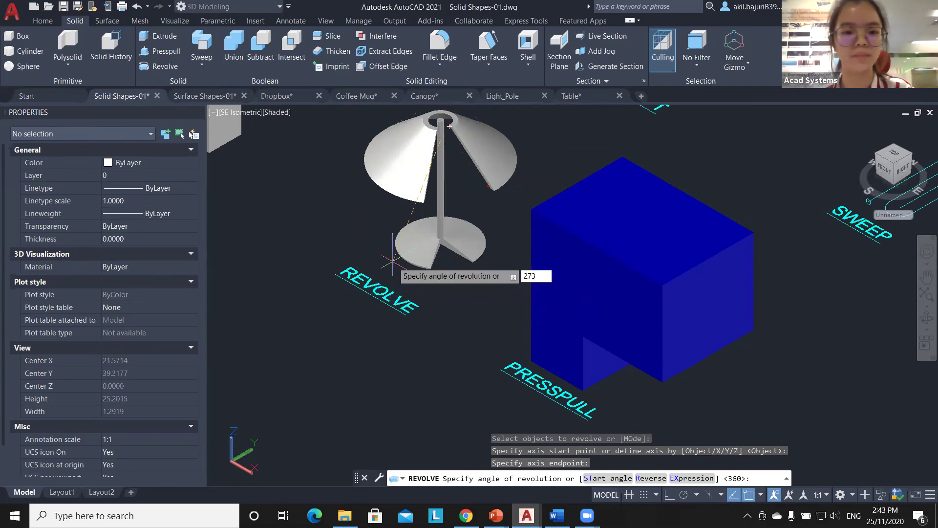
pyautogui.press('Return')
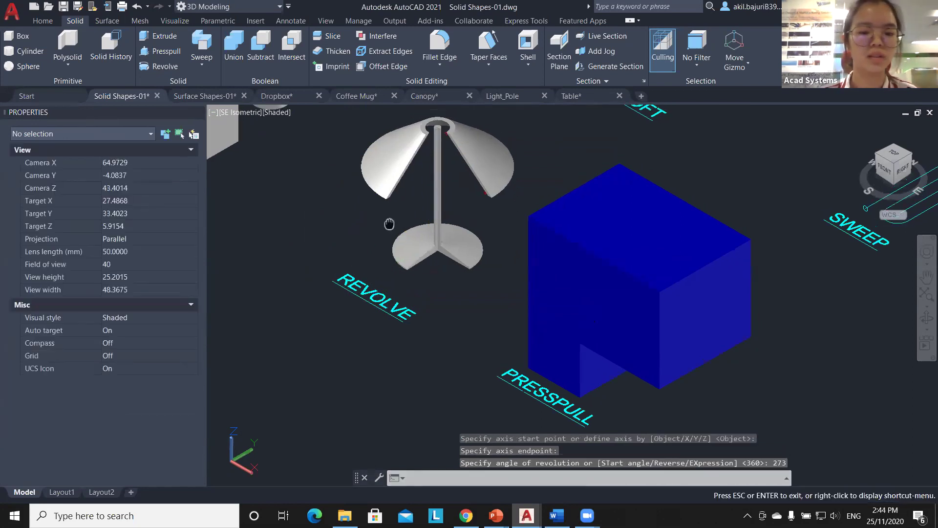
pyautogui.moveTo(391, 231); pyautogui.dragTo(381, 269, button='middle')
# Step: Change the lamp shade and base disk's angle of revolution to 360 in Properties
pyautogui.click(418, 201)
pyautogui.click(407, 296)
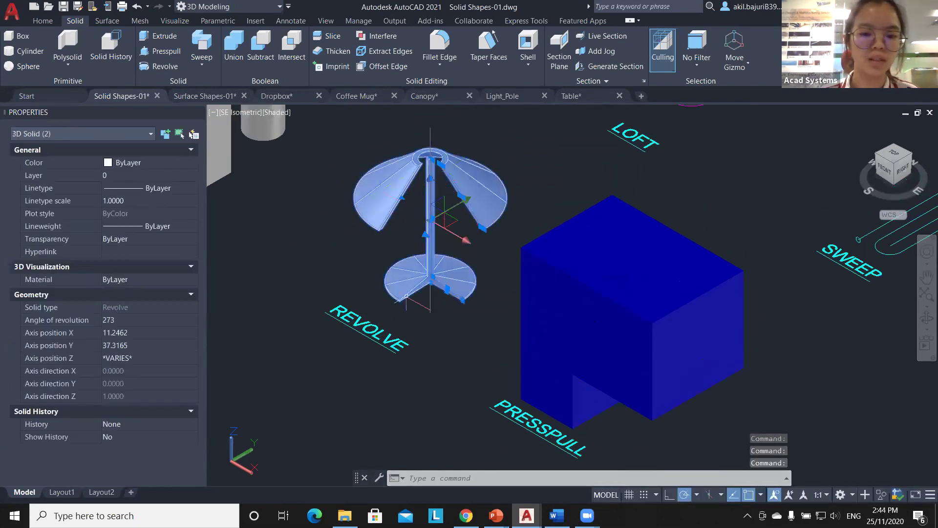
pyautogui.click(115, 321)
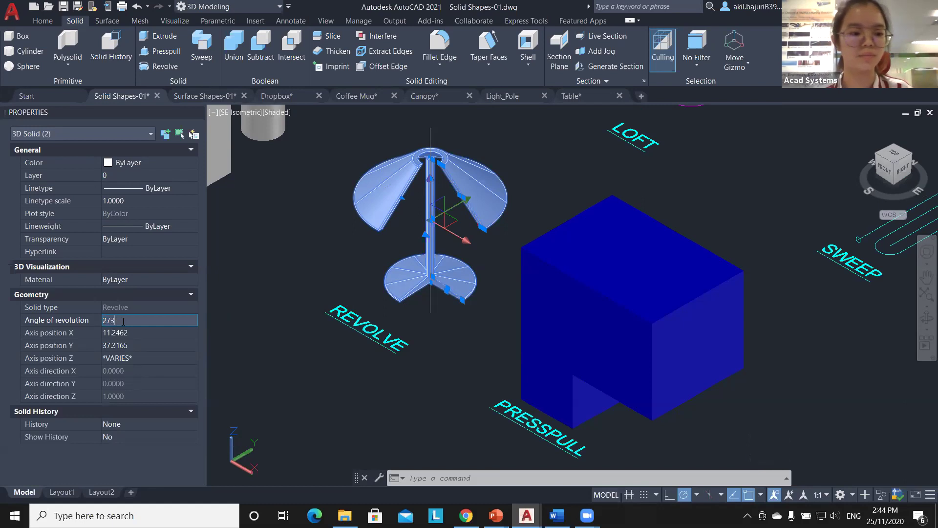
pyautogui.write('360')
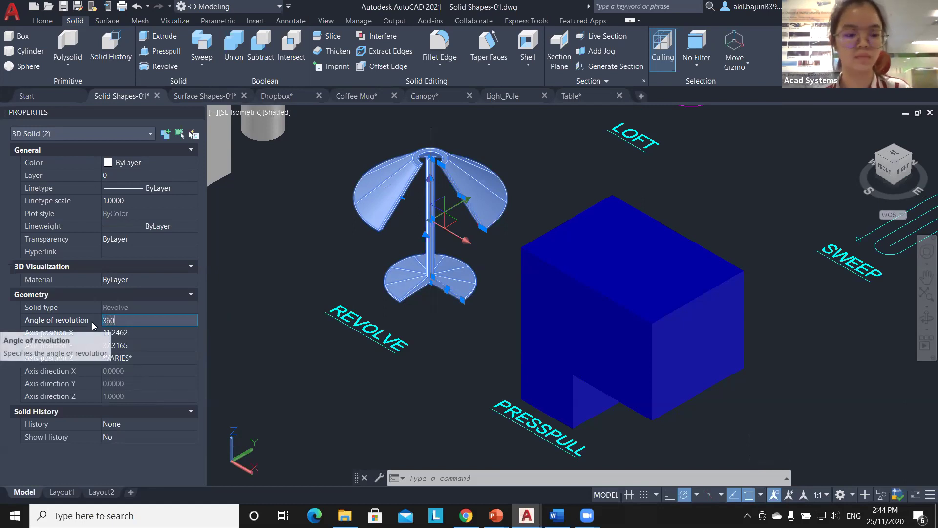
pyautogui.press('Tab')
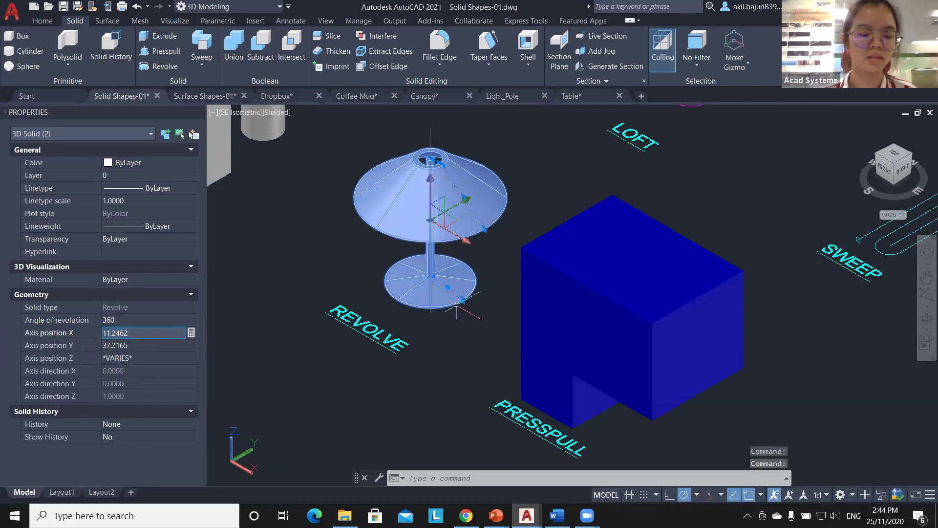
pyautogui.press('Escape')
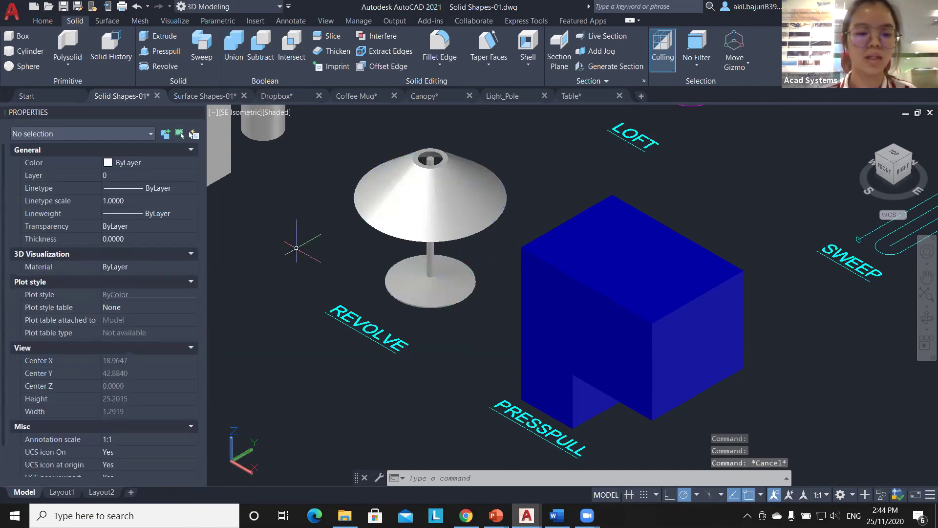
pyautogui.scroll(-5, 335, 274)
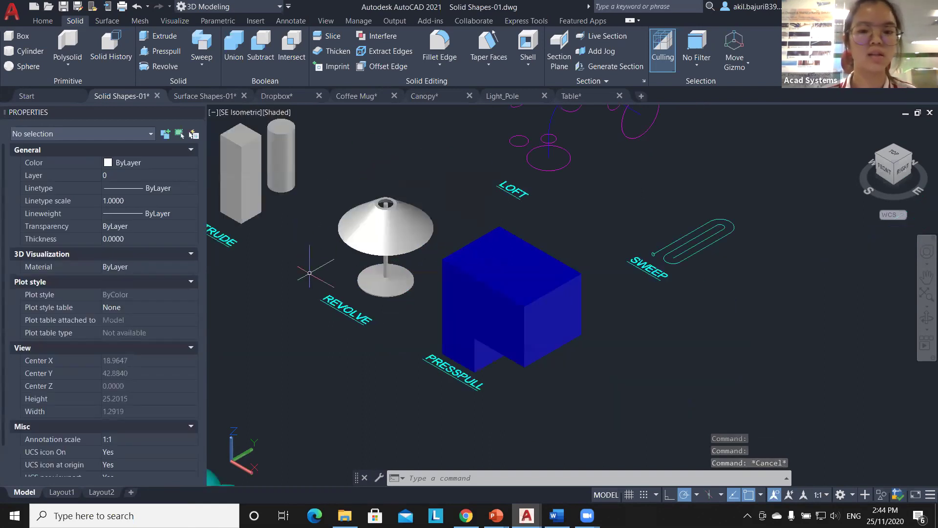
# Step: Sweep the small circle along the paperclip path into a tube solid
pyautogui.write('p')
pyautogui.press('Return')
pyautogui.moveTo(599, 266); pyautogui.dragTo(366, 266)
pyautogui.press('Escape')
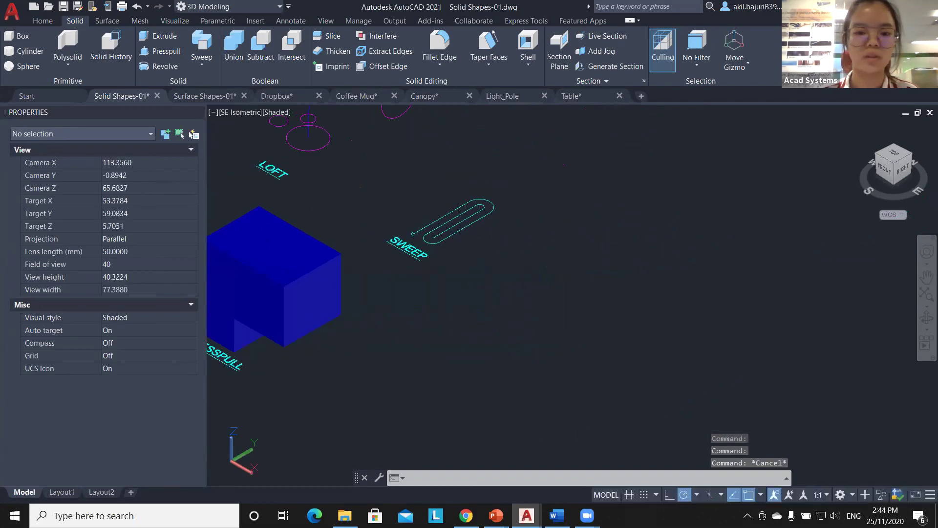
pyautogui.scroll(3, 440, 261)
pyautogui.moveTo(440, 261); pyautogui.dragTo(420, 252, button='middle')
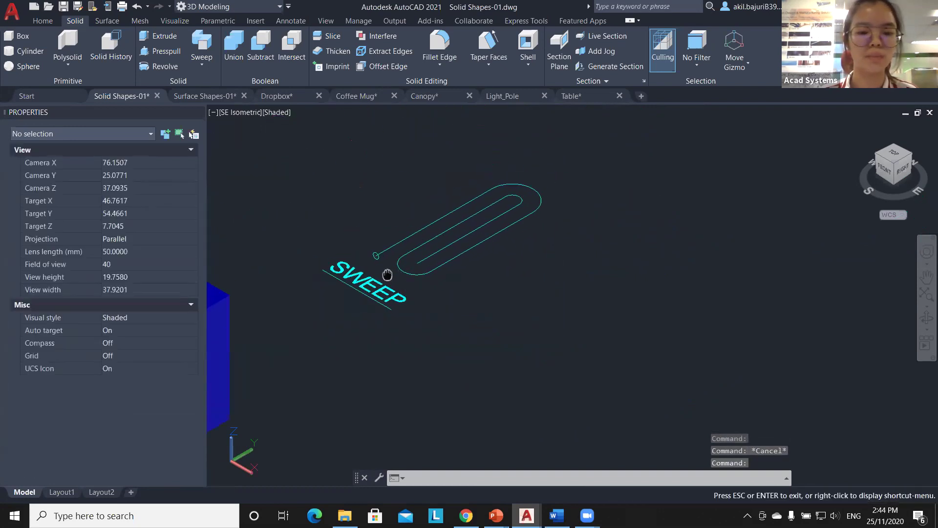
pyautogui.scroll(3, 386, 274)
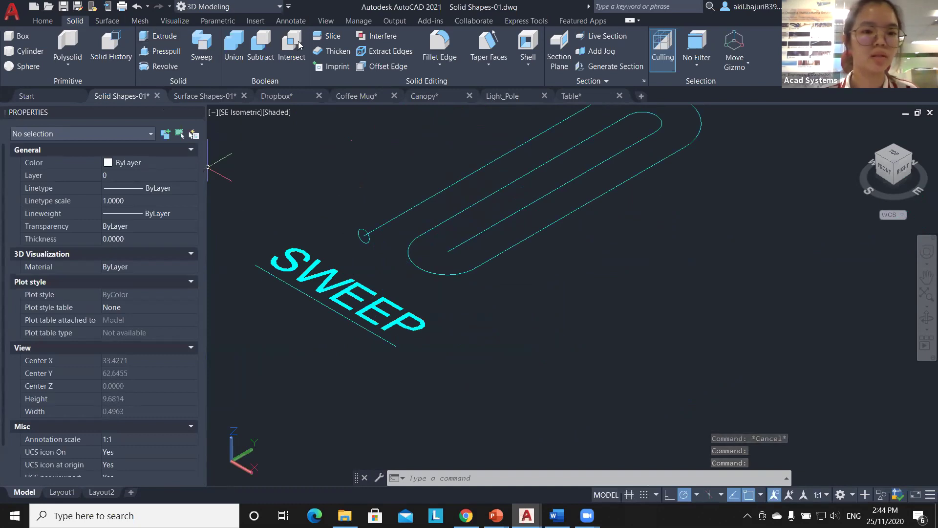
pyautogui.click(202, 44)
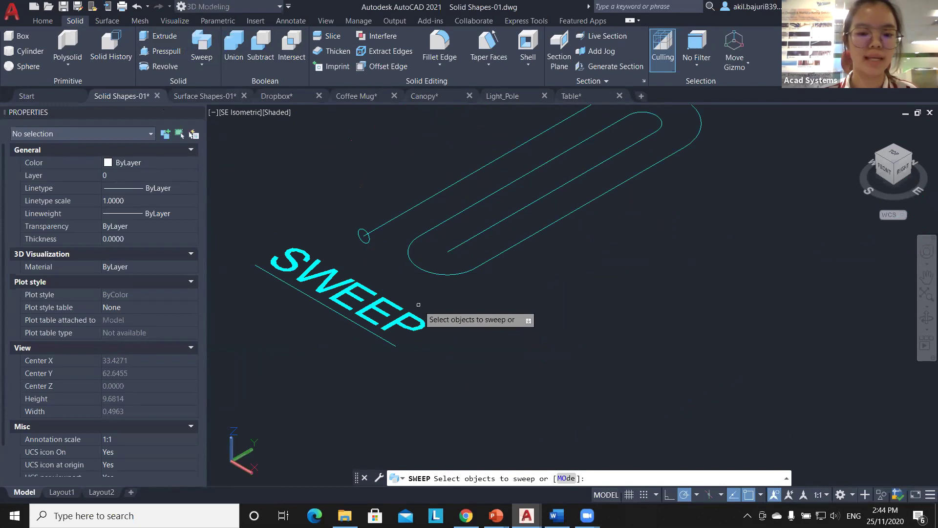
pyautogui.click(367, 243)
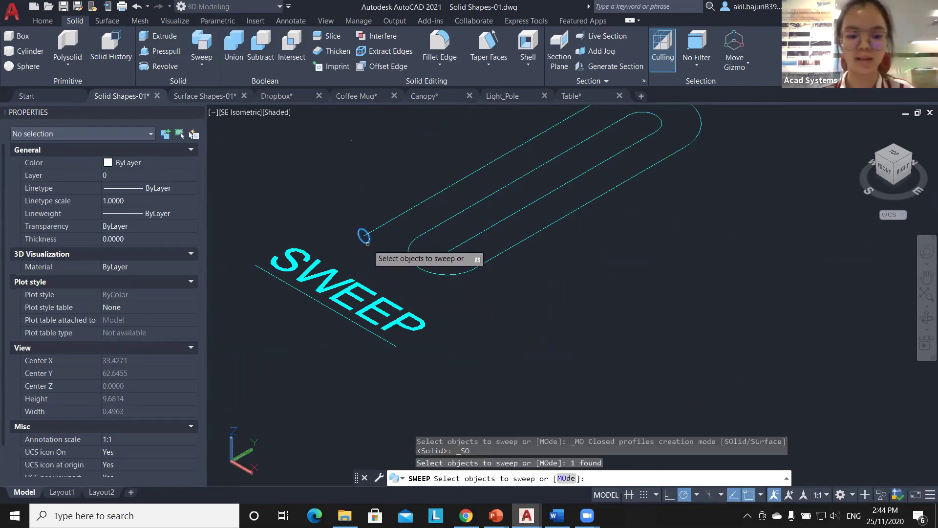
pyautogui.press('Return')
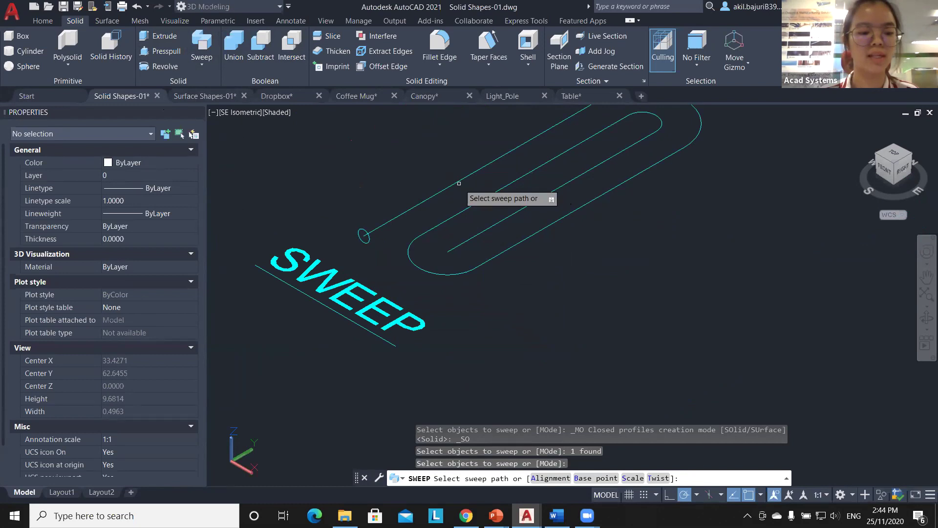
pyautogui.click(423, 199)
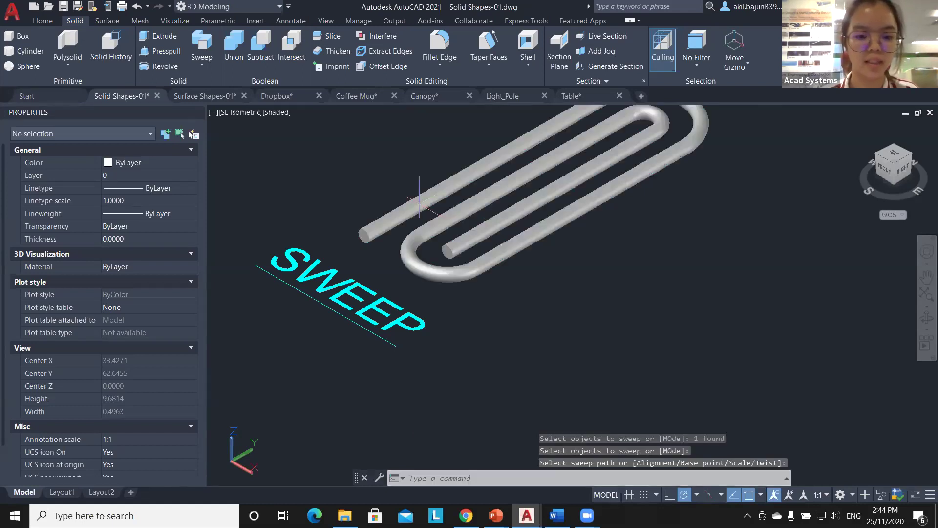
# Step: Orbit to see the tube in 3D, then bring the LOFT circles into view
pyautogui.moveTo(430, 314)
pyautogui.keyDown('shift'); pyautogui.mouseDown(button='middle')
pyautogui.moveTo(419, 293)
pyautogui.moveTo(474, 289)
pyautogui.moveTo(454, 327)
pyautogui.moveTo(415, 298)
pyautogui.moveTo(434, 324)
pyautogui.moveTo(426, 308)
pyautogui.moveTo(420, 317)
pyautogui.mouseUp(button='middle'); pyautogui.keyUp('shift')
pyautogui.scroll(-4, 359, 308)
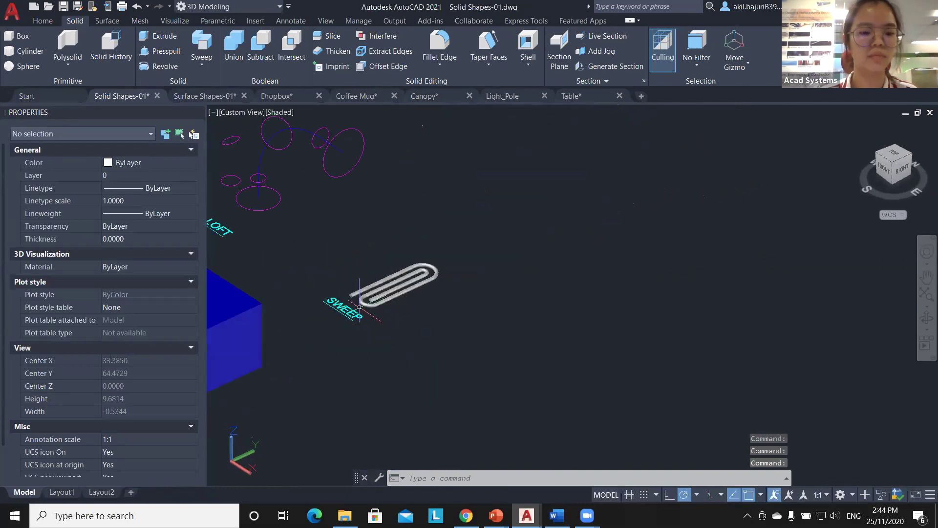
pyautogui.moveTo(327, 249); pyautogui.dragTo(384, 305, button='middle')
pyautogui.scroll(2, 381, 304)
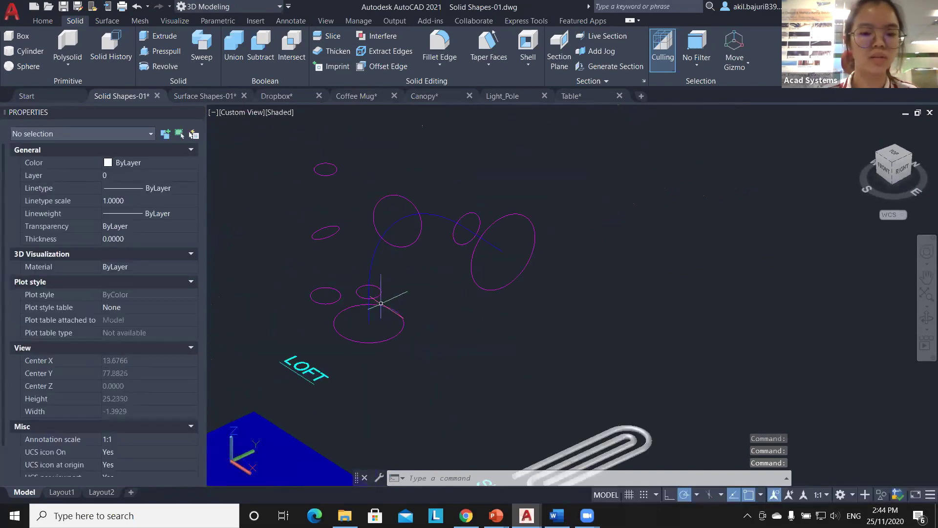
# Step: Loft the lower, middle and top circles as cross sections into a tapered column
pyautogui.click(204, 67)
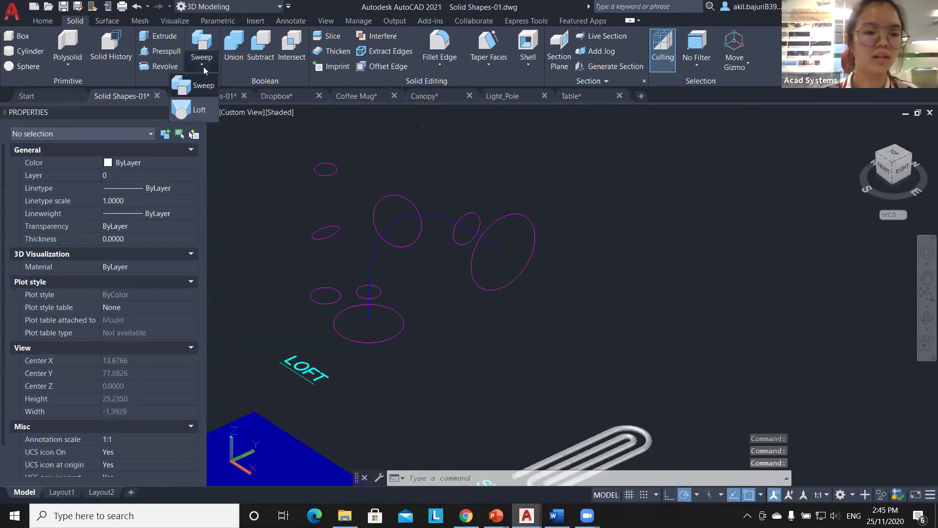
pyautogui.click(199, 110)
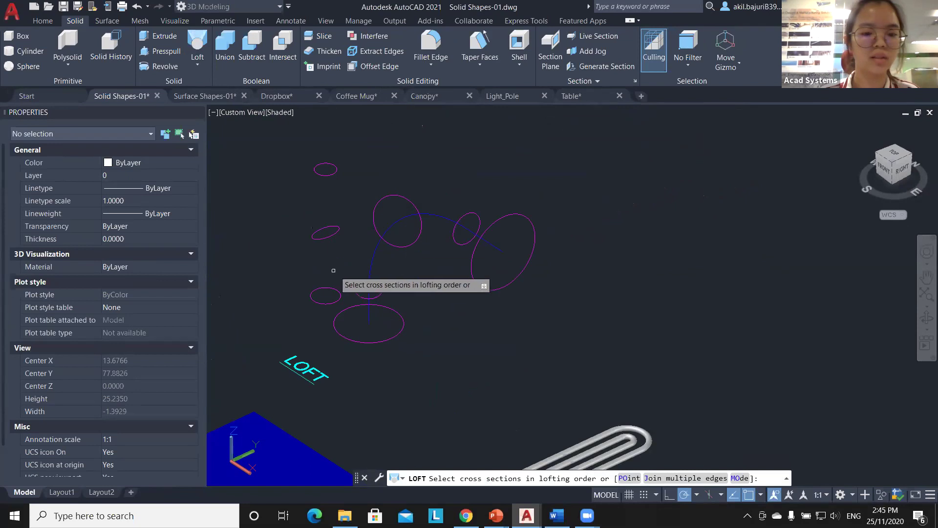
pyautogui.click(325, 303)
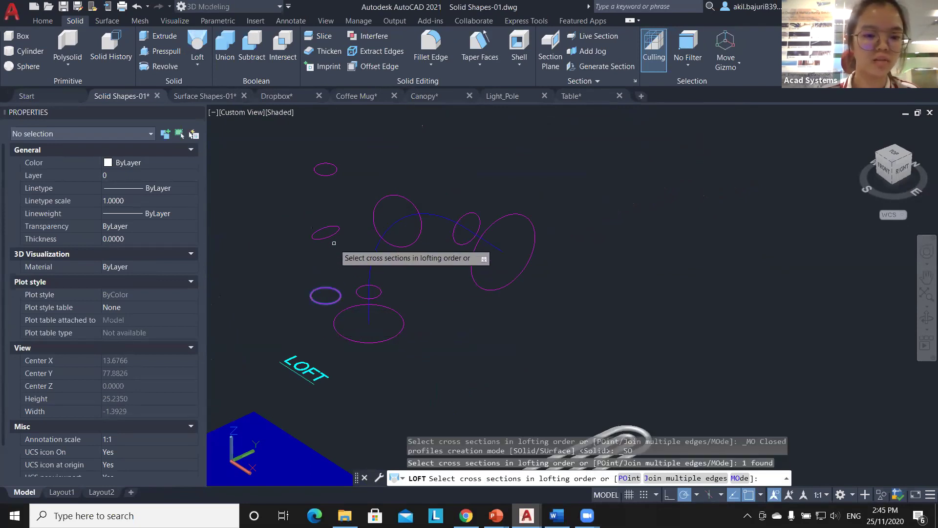
pyautogui.click(333, 232)
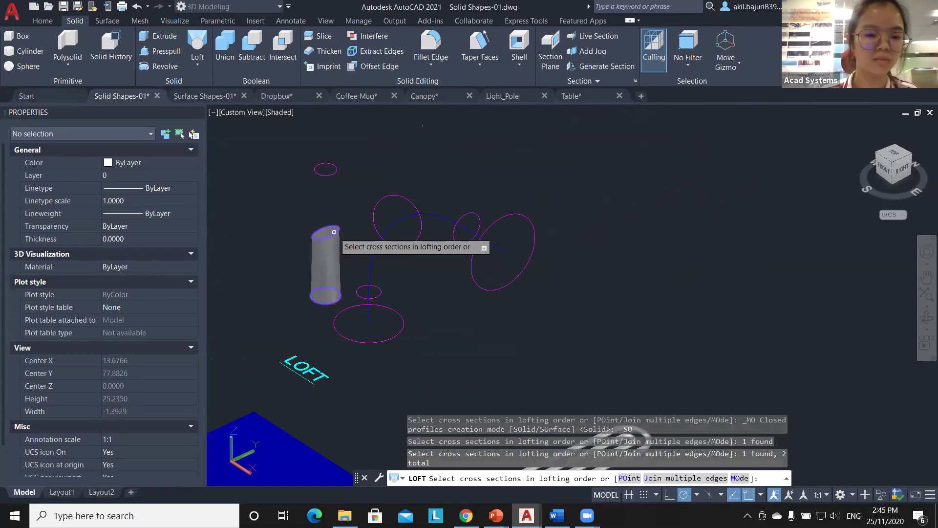
pyautogui.click(325, 174)
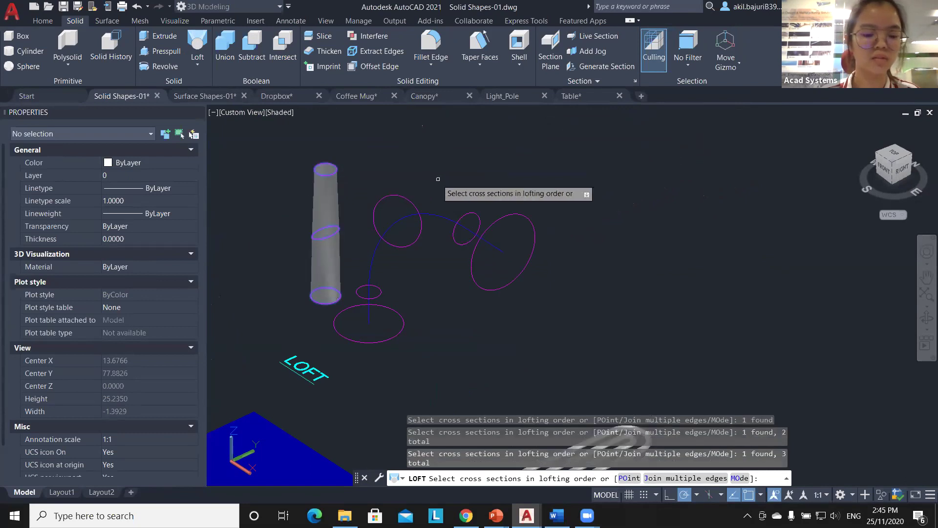
pyautogui.press('Return')
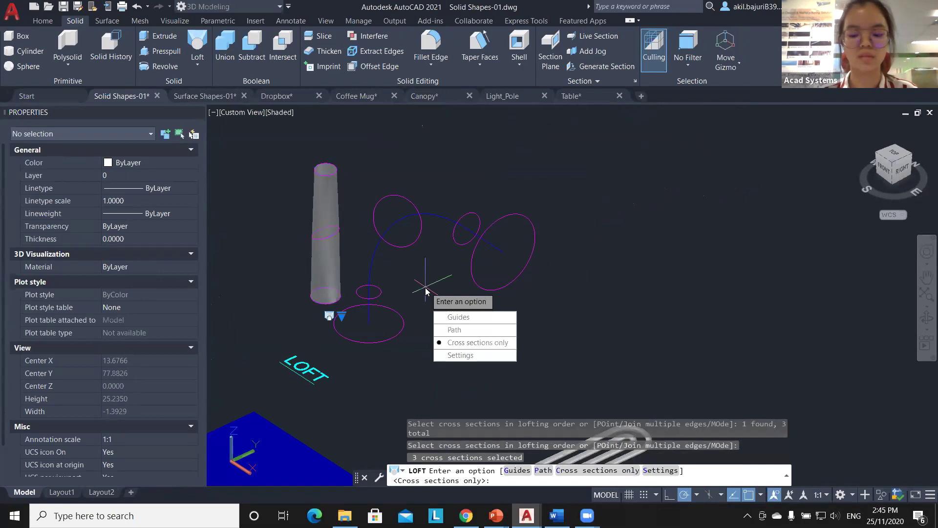
pyautogui.press('Return')
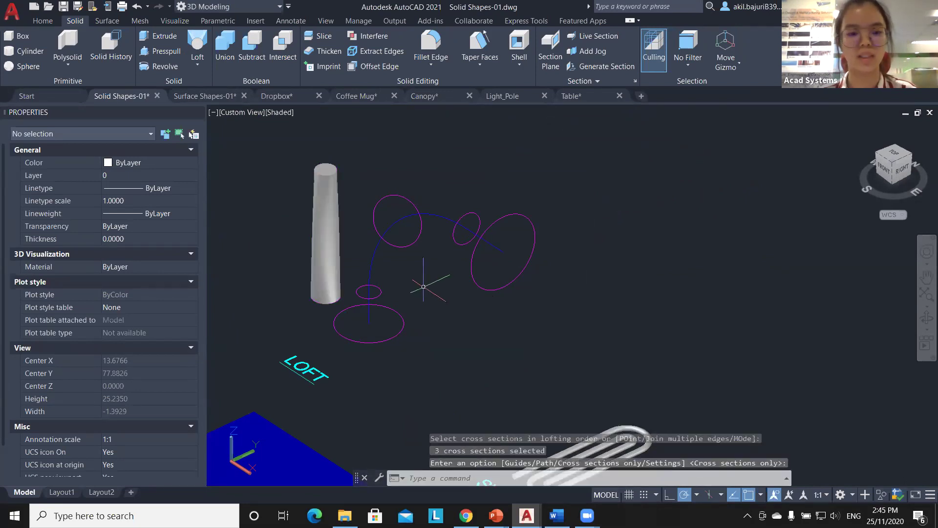
pyautogui.keyDown('shift'); pyautogui.moveTo(365, 263); pyautogui.dragTo(280, 286, button='middle'); pyautogui.keyUp('shift')
pyautogui.click(197, 47)
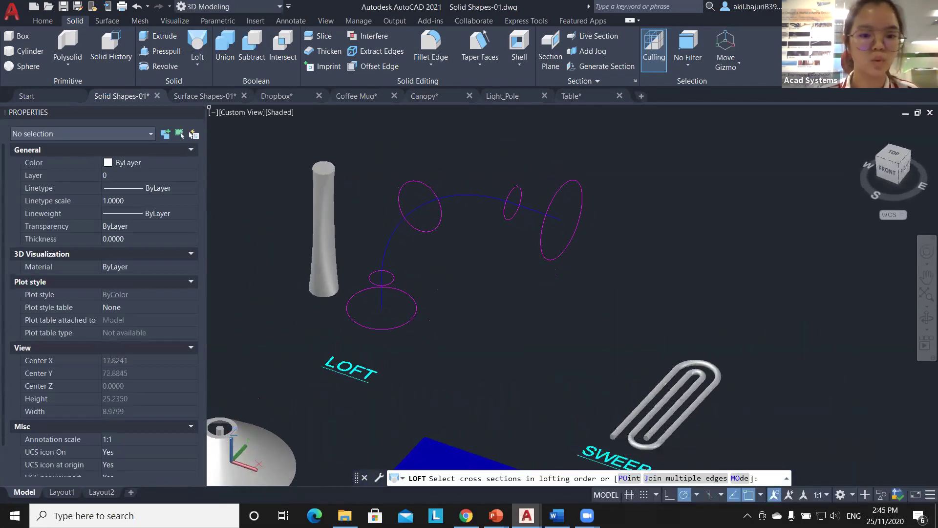
pyautogui.click(406, 322)
pyautogui.click(392, 279)
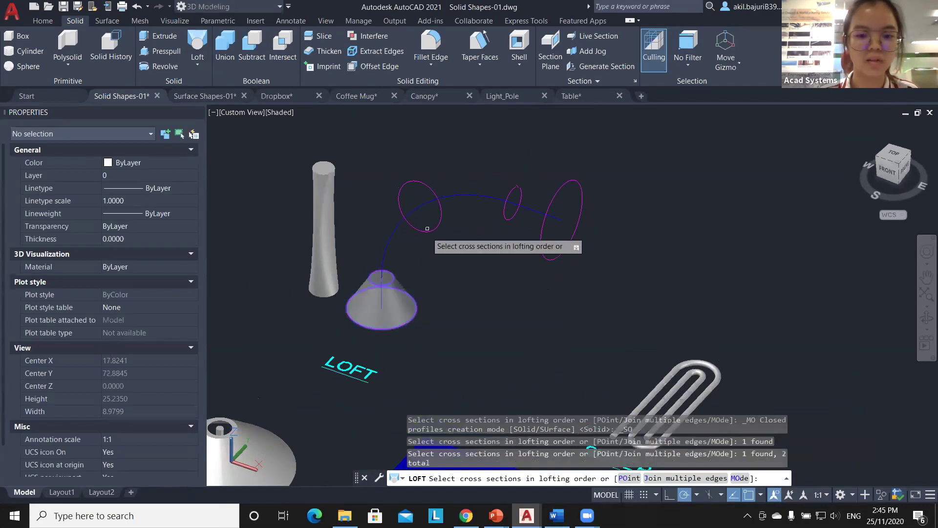
pyautogui.click(433, 228)
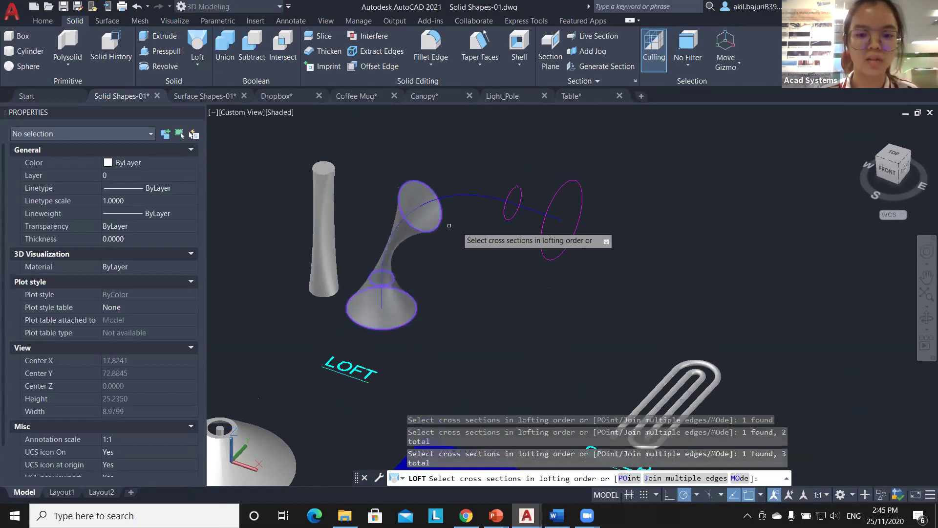
pyautogui.click(516, 217)
pyautogui.click(563, 250)
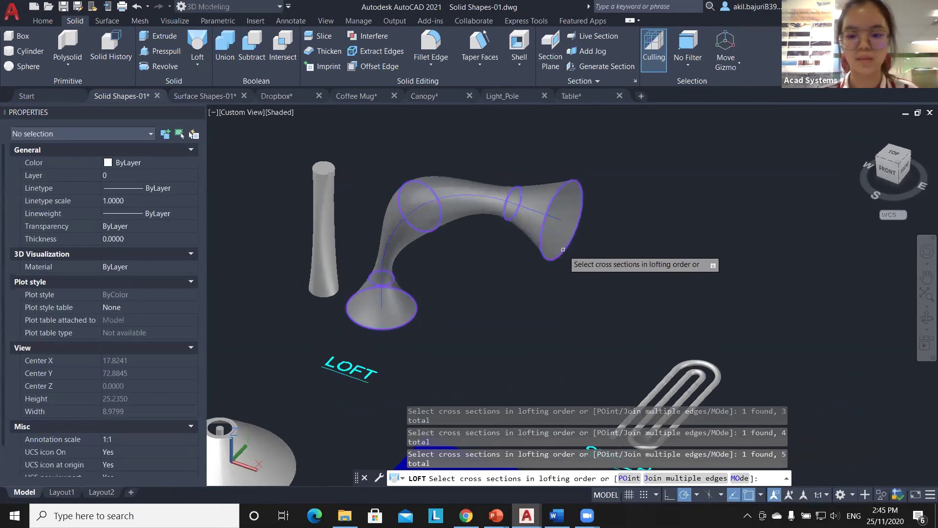
pyautogui.press('Return')
pyautogui.keyDown('shift'); pyautogui.moveTo(538, 274); pyautogui.dragTo(430, 279, button='middle'); pyautogui.keyUp('shift')
pyautogui.keyDown('shift'); pyautogui.moveTo(445, 343); pyautogui.dragTo(516, 285, button='middle'); pyautogui.keyUp('shift')
pyautogui.press('Return')
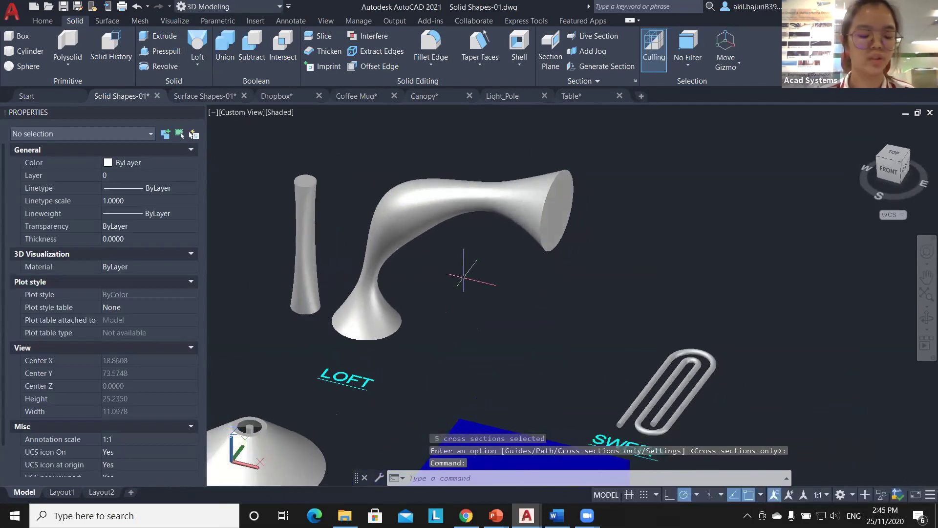
pyautogui.click(421, 268)
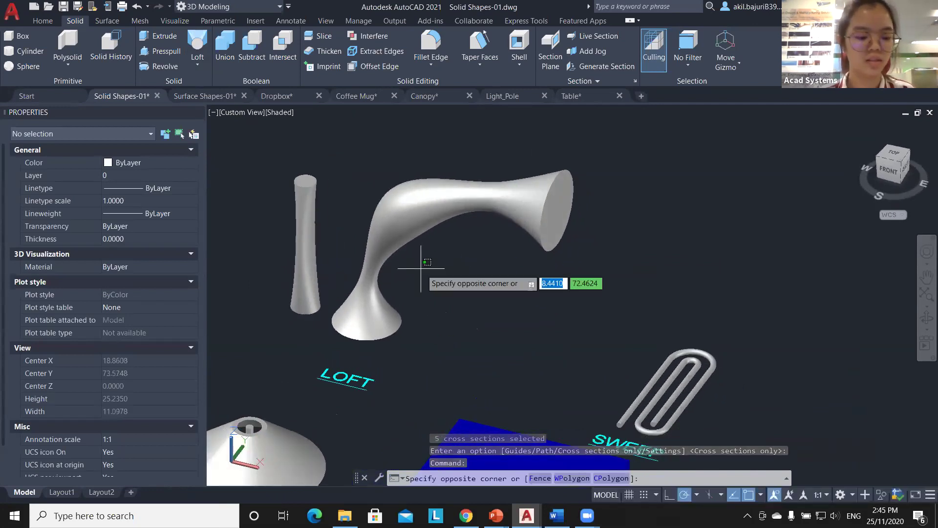
pyautogui.press('Escape')
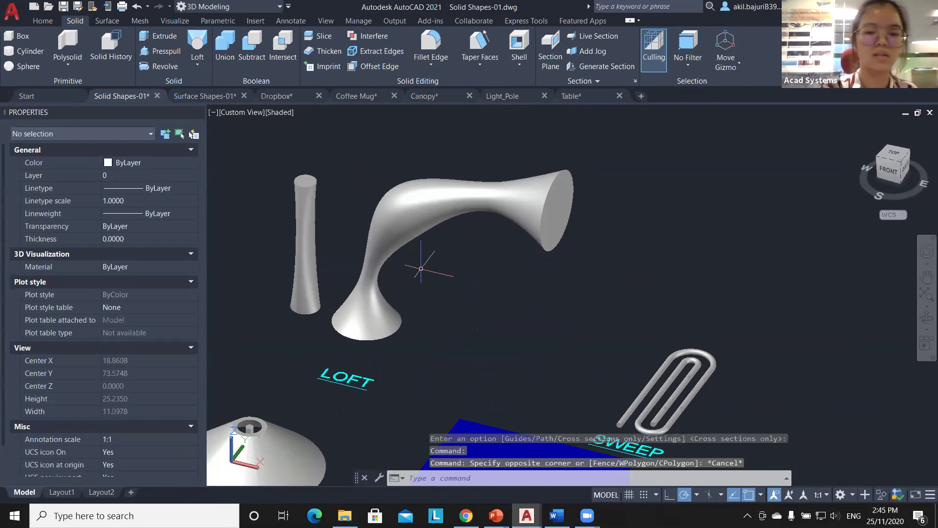
pyautogui.hotkey('ctrl', 'z')
pyautogui.hotkey('ctrl', 'z')
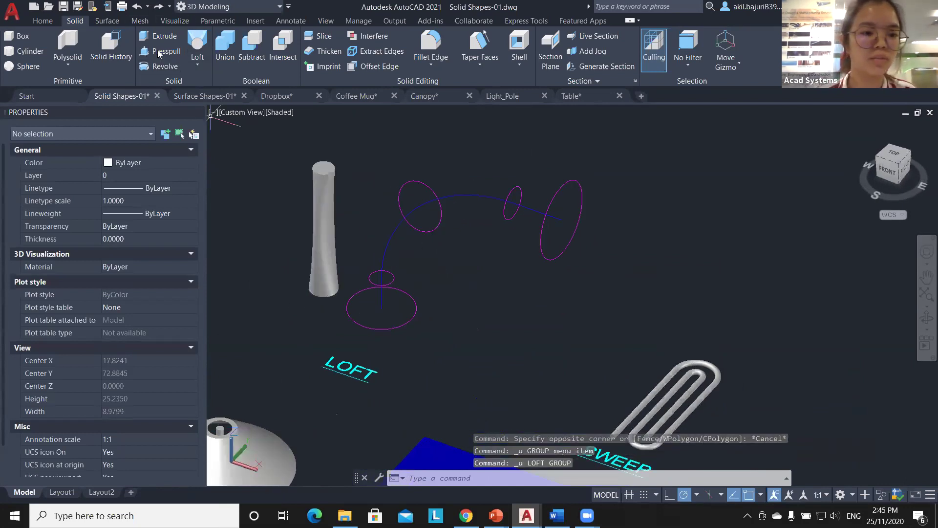
# Step: Loft the five circles in order along the curved path into a flaring trumpet solid
pyautogui.click(198, 46)
pyautogui.click(392, 273)
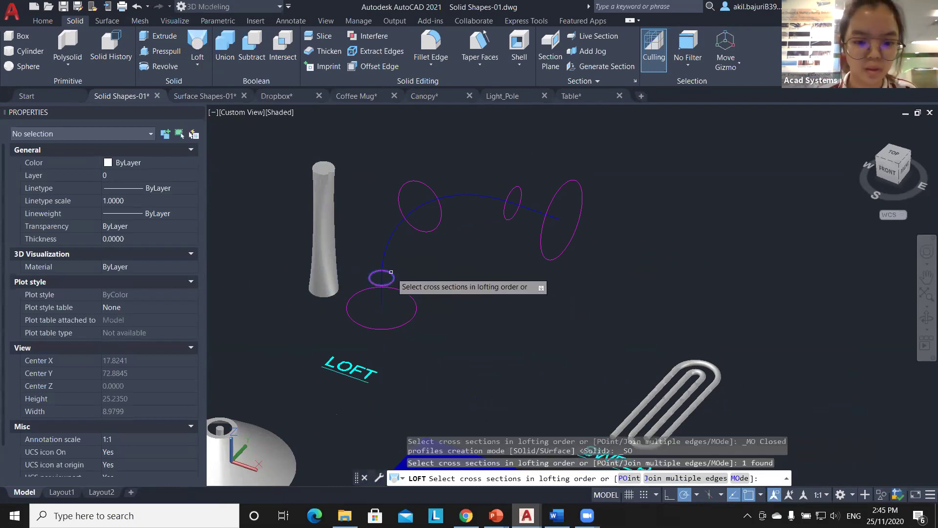
pyautogui.click(415, 304)
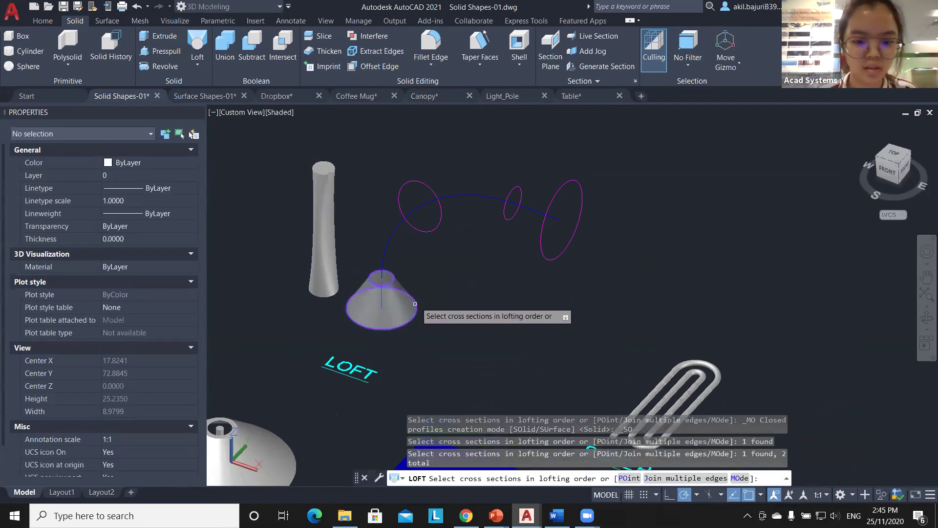
pyautogui.click(429, 231)
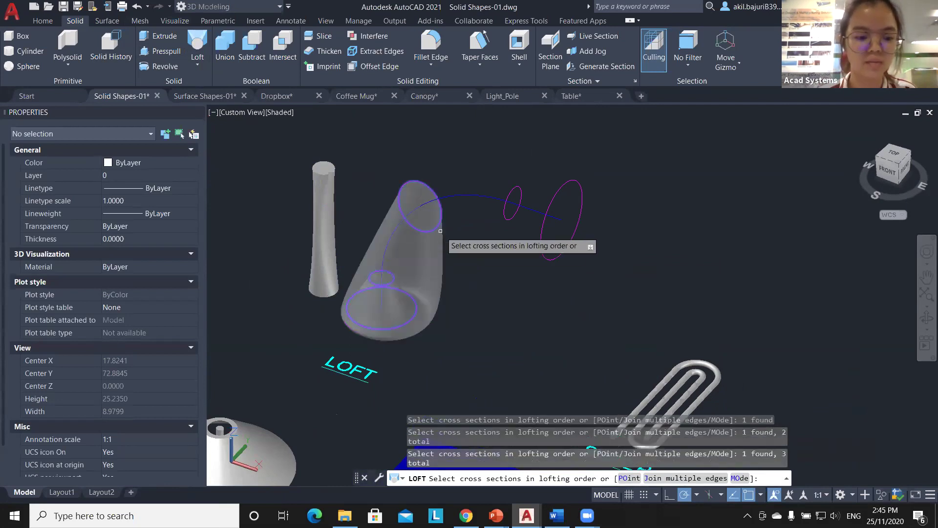
pyautogui.click(579, 218)
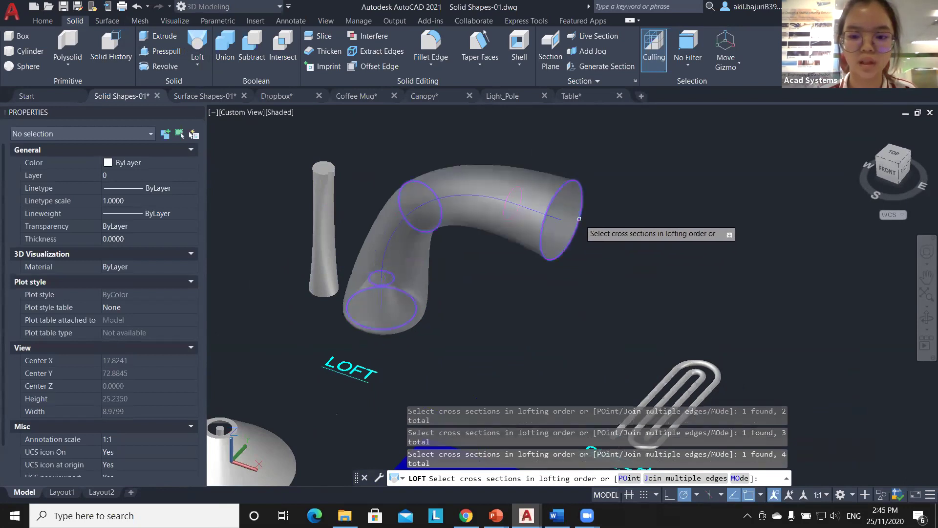
pyautogui.click(512, 198)
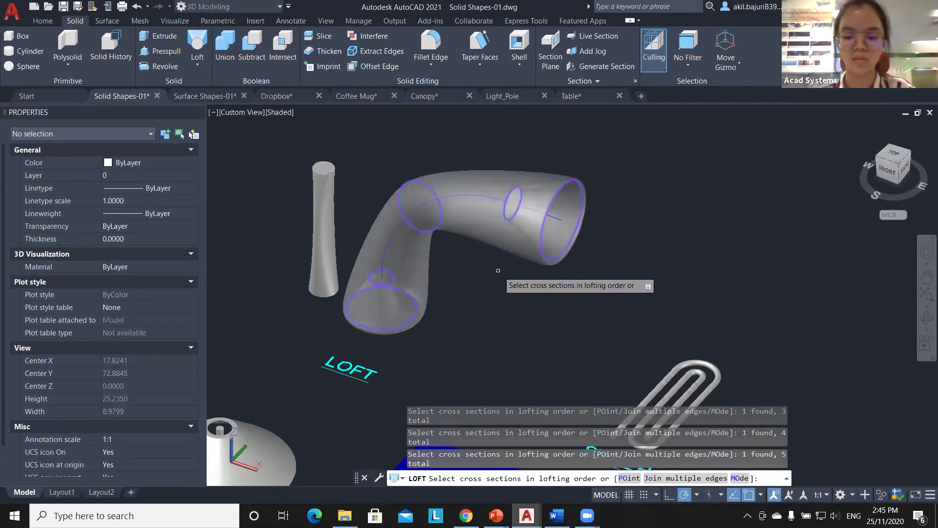
pyautogui.press('Return')
pyautogui.press('Return')
pyautogui.keyDown('shift'); pyautogui.moveTo(529, 291); pyautogui.dragTo(388, 325, button='middle'); pyautogui.keyUp('shift')
# Step: Thicken the green surface by 2 units into a solid slab
pyautogui.scroll(-5, 519, 305)
pyautogui.scroll(3, 400, 352)
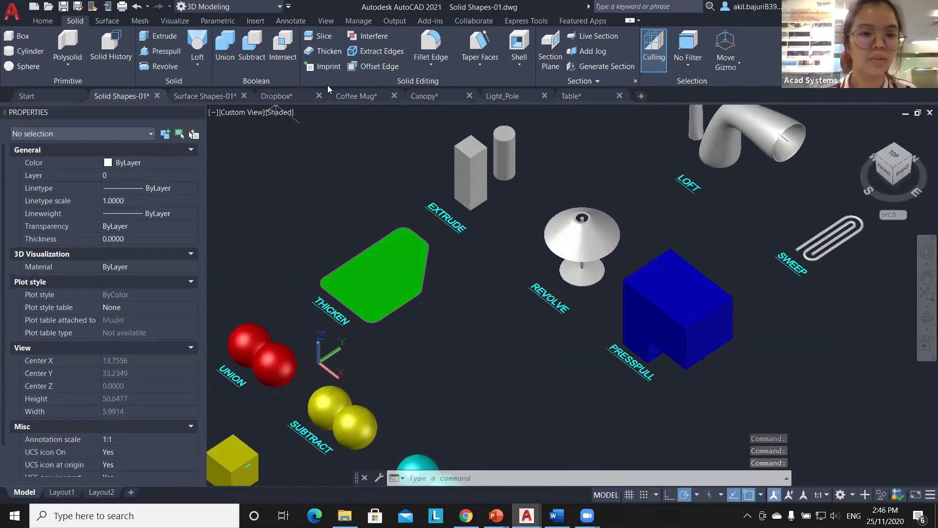
pyautogui.click(319, 52)
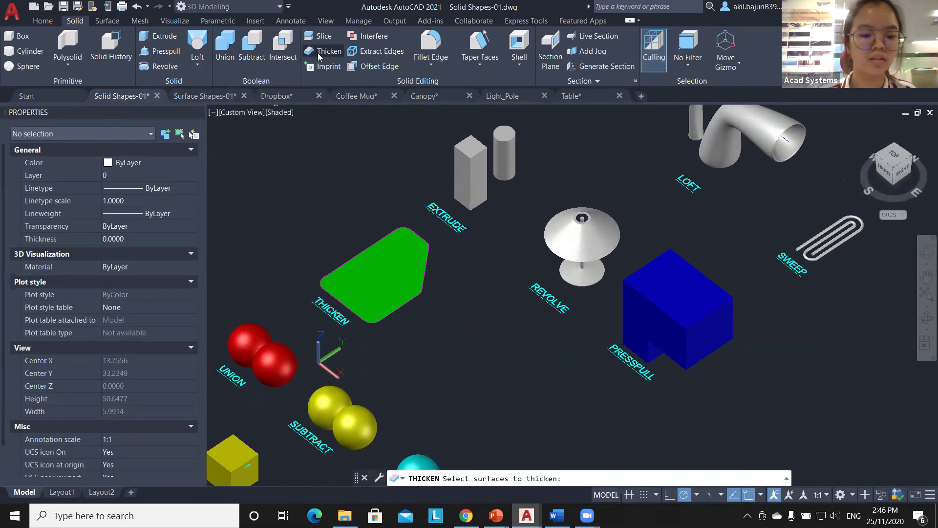
pyautogui.click(387, 263)
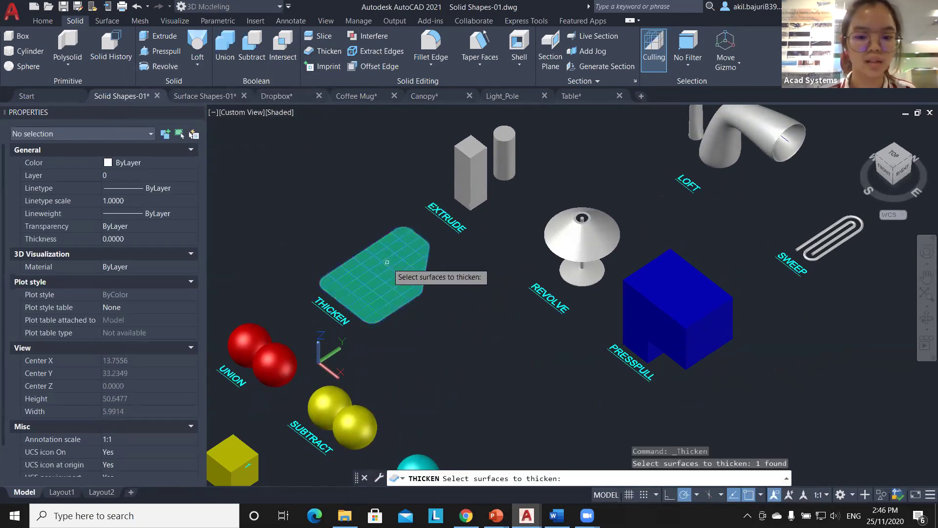
pyautogui.press('Return')
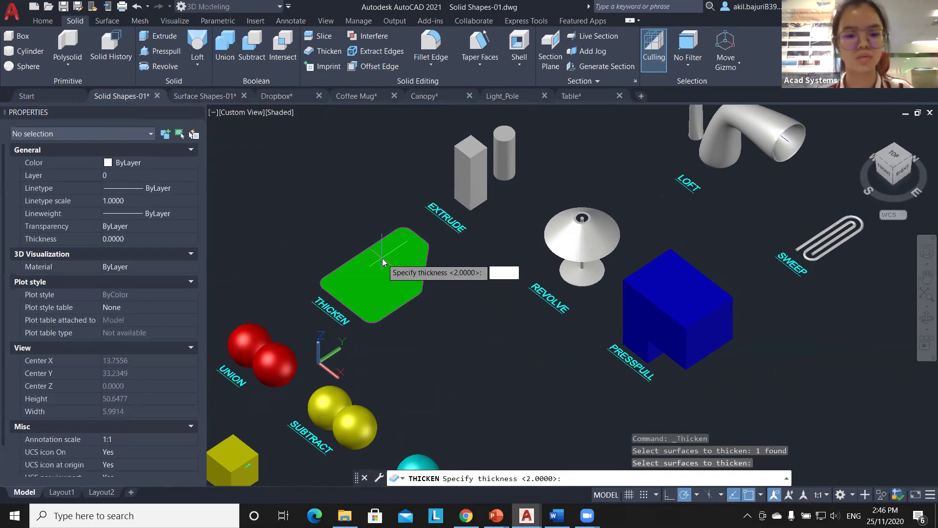
pyautogui.write('2')
pyautogui.press('Return')
pyautogui.keyDown('shift'); pyautogui.moveTo(412, 325); pyautogui.dragTo(431, 311, button='middle'); pyautogui.keyUp('shift')
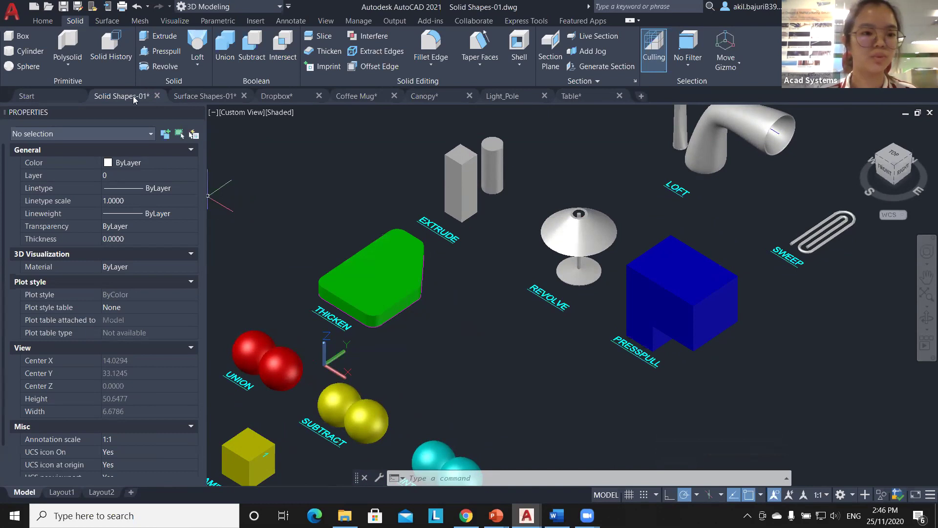
# Step: Switch to the Surface Shapes-01 drawing and show the Surface ribbon tools
pyautogui.moveTo(202, 97)
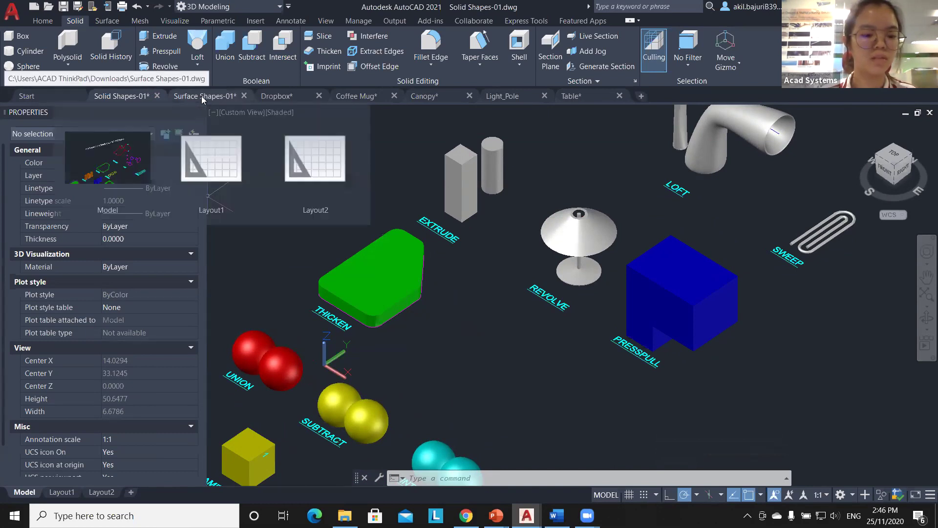
pyautogui.click(201, 96)
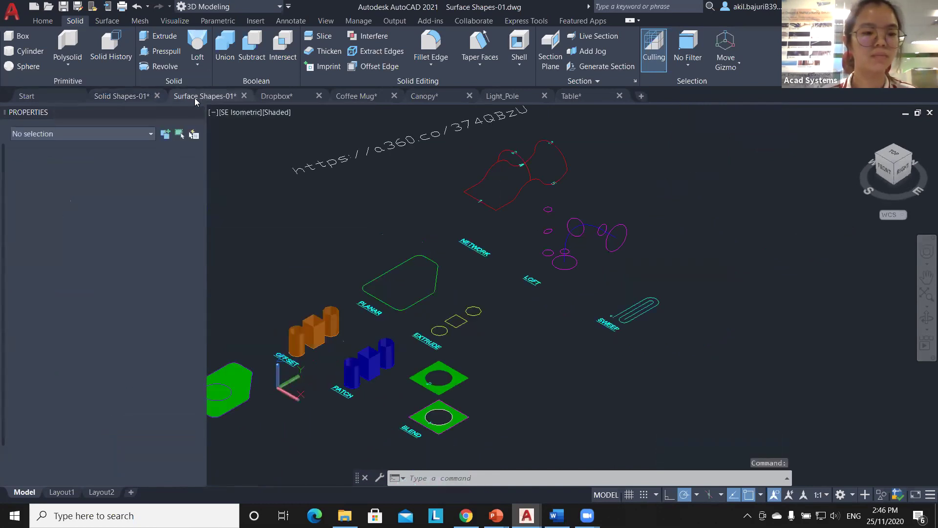
pyautogui.click(107, 21)
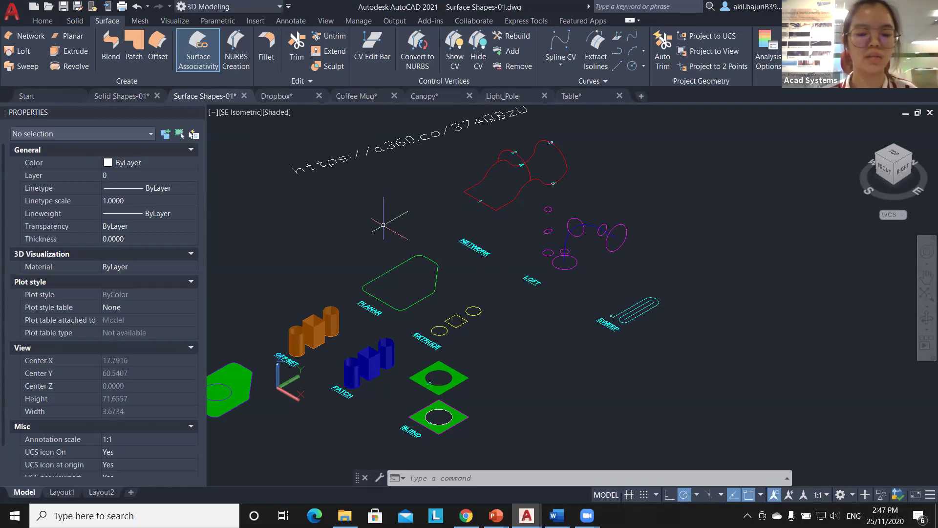
# Step: Pan and zoom to frame the numbered NETWORK curves
pyautogui.write('p')
pyautogui.press('Return')
pyautogui.moveTo(383, 225); pyautogui.dragTo(329, 262)
pyautogui.moveTo(342, 227); pyautogui.dragTo(348, 262)
pyautogui.press('Escape')
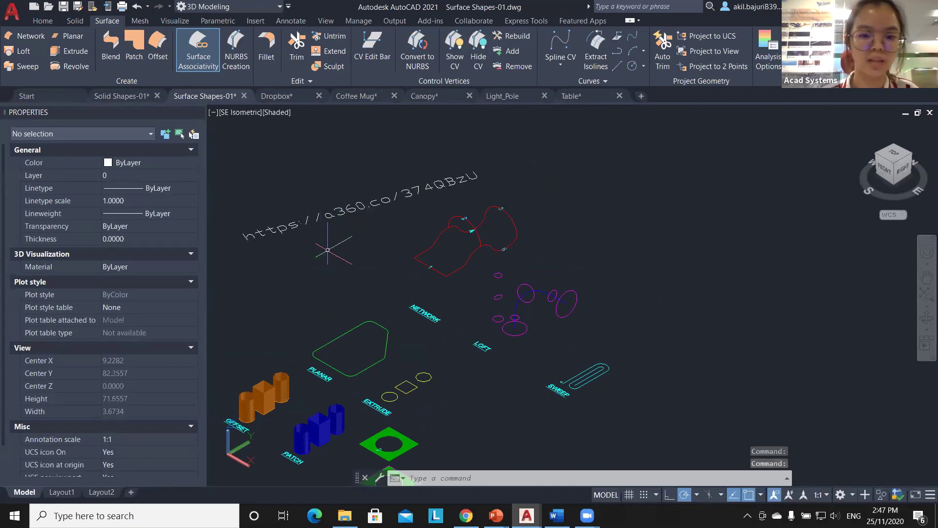
pyautogui.moveTo(409, 212)
pyautogui.mouseDown()
pyautogui.moveTo(420, 257)
pyautogui.moveTo(391, 260)
pyautogui.mouseUp()
pyautogui.press('Escape')
pyautogui.scroll(3, 395, 272)
pyautogui.press('Escape')
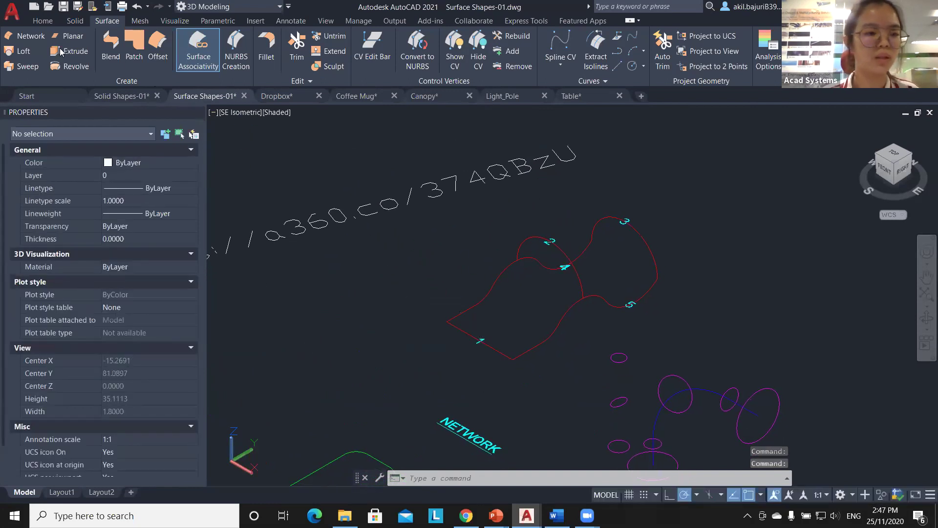
# Step: Build a network surface with curves 1–3 in the first direction and curves 4–5 in the second
pyautogui.click(26, 39)
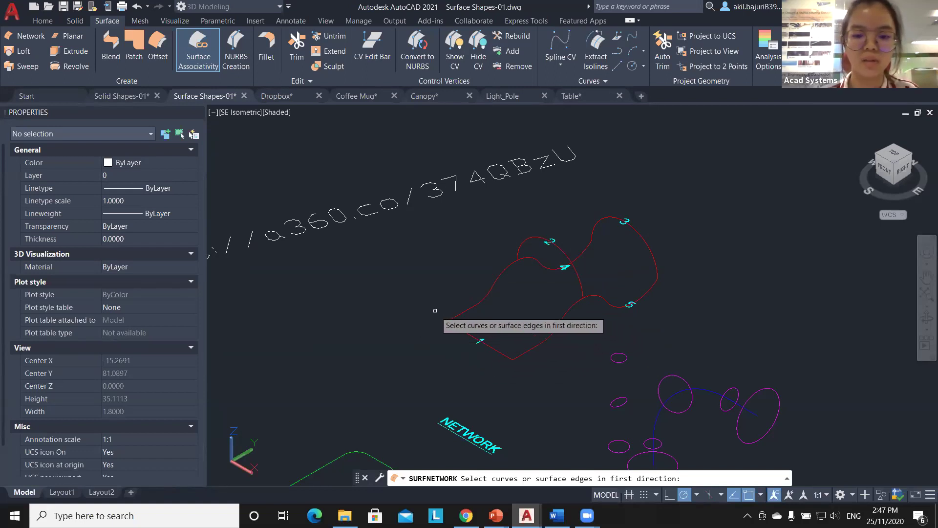
pyautogui.click(492, 347)
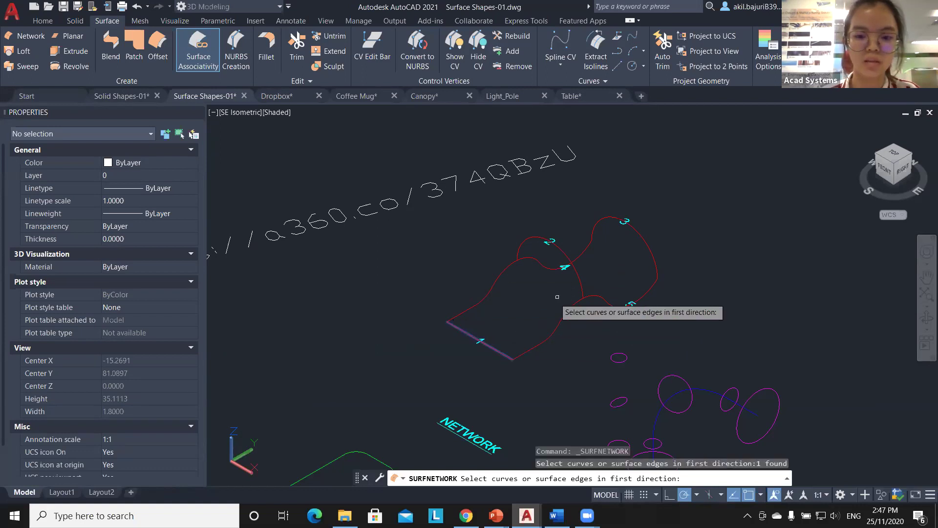
pyautogui.click(581, 289)
pyautogui.click(653, 268)
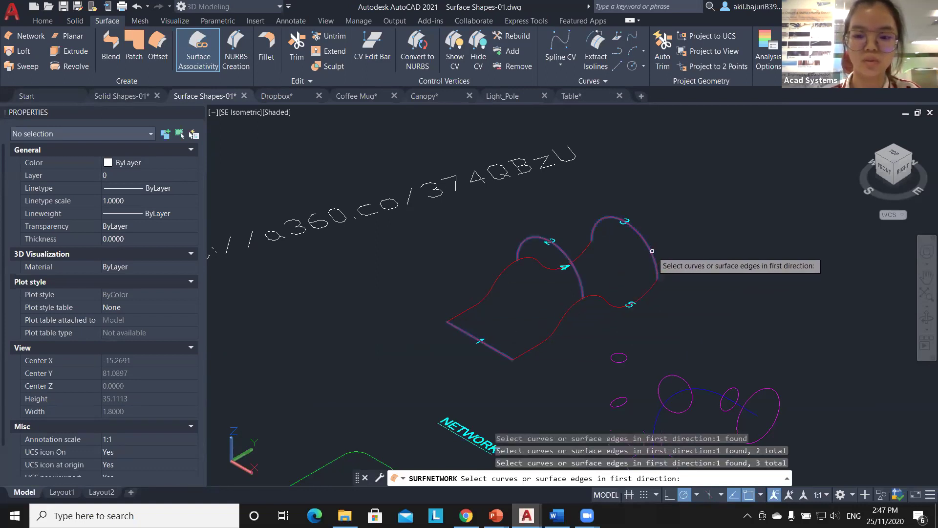
pyautogui.press('Return')
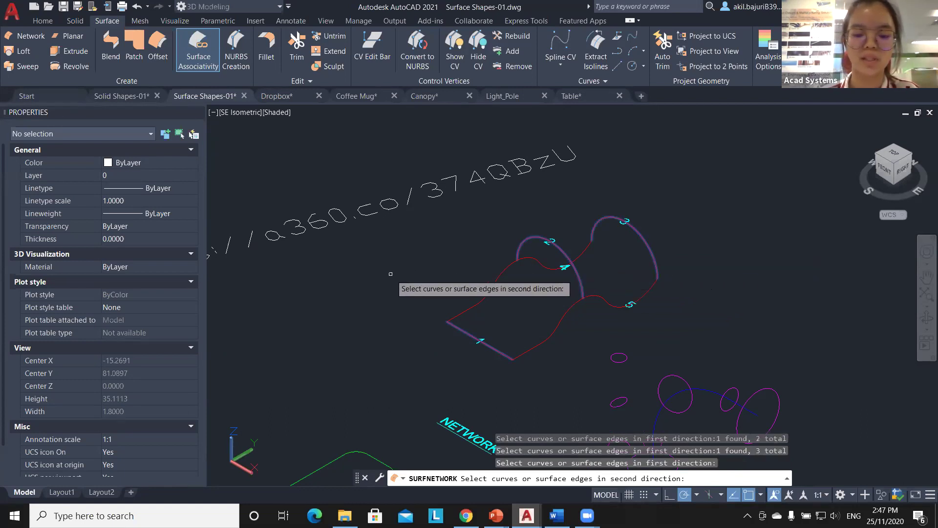
pyautogui.click(501, 272)
pyautogui.click(568, 307)
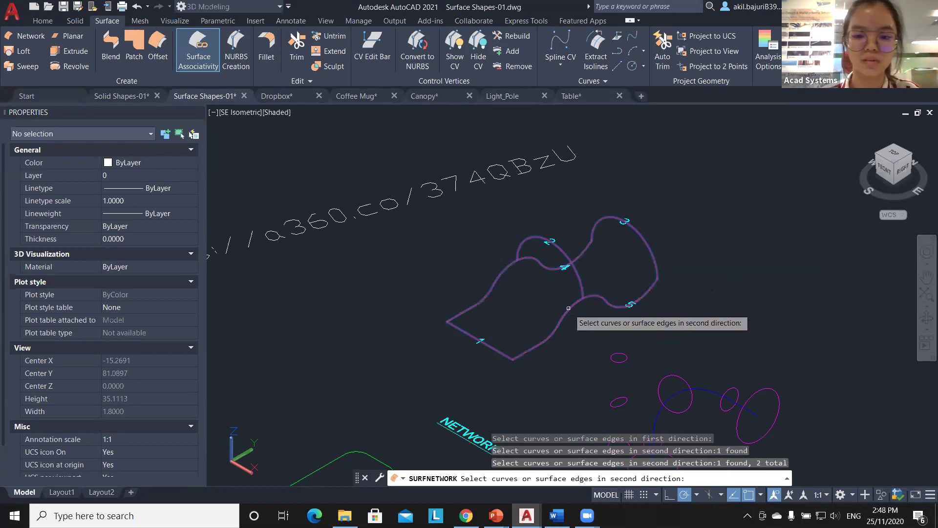
pyautogui.press('Return')
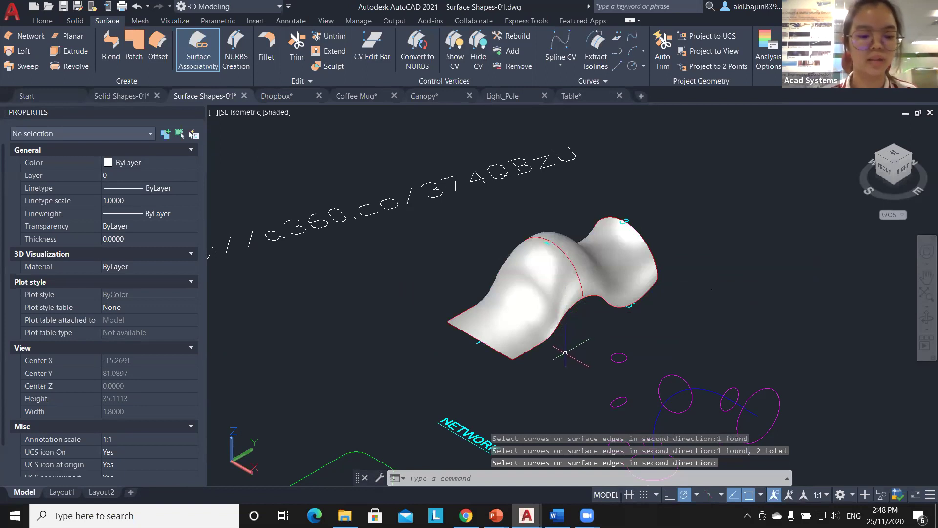
pyautogui.keyDown('shift'); pyautogui.moveTo(563, 352); pyautogui.dragTo(557, 300, button='middle'); pyautogui.keyUp('shift')
# Step: Sweep the small circle profile along the paperclip curve to form a round tube
pyautogui.scroll(-3, 550, 339)
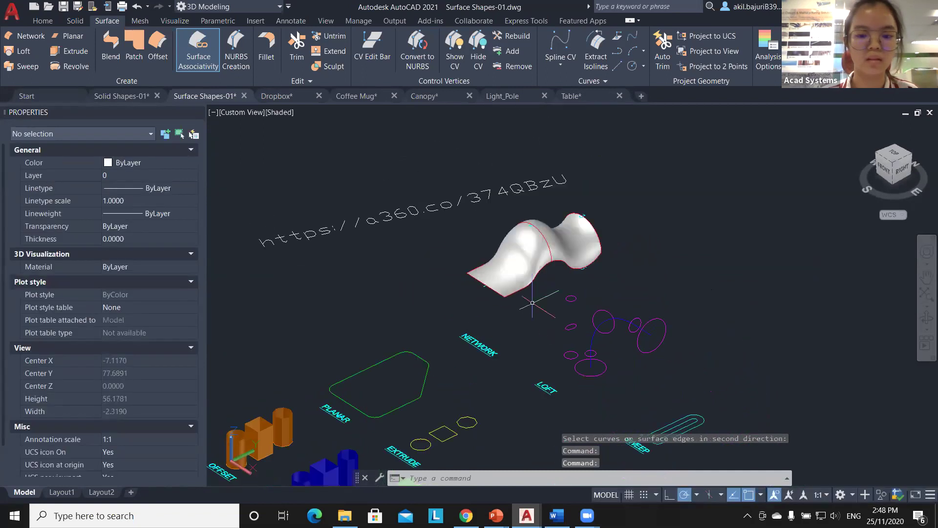
pyautogui.moveTo(550, 338); pyautogui.dragTo(497, 277, button='middle')
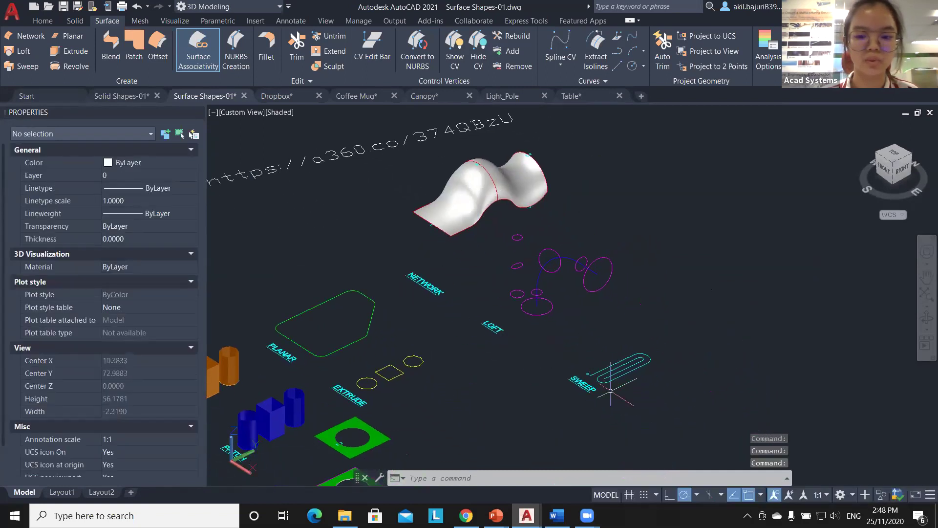
pyautogui.scroll(6, 610, 391)
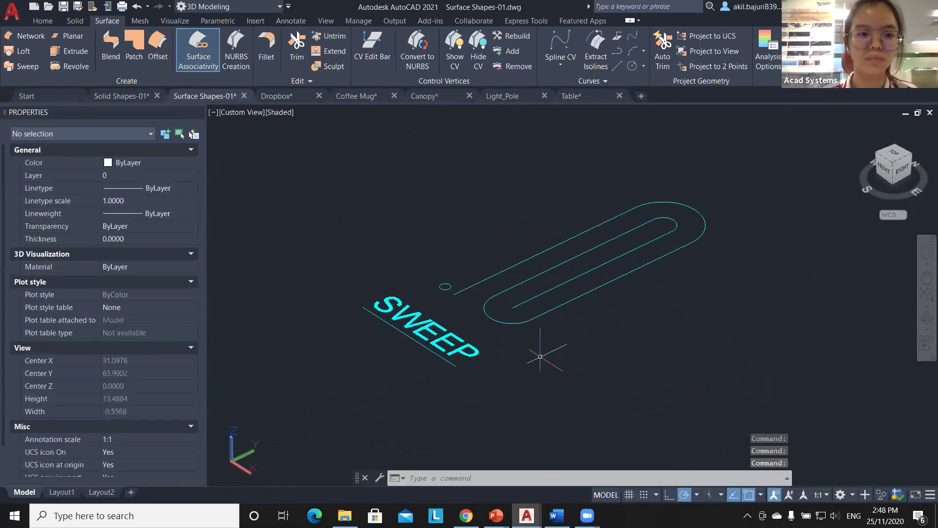
pyautogui.click(20, 68)
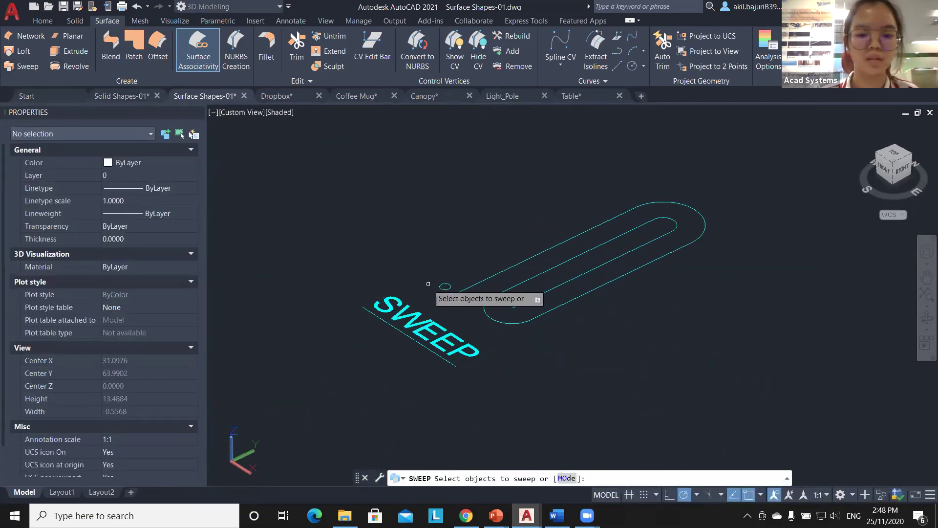
pyautogui.click(444, 287)
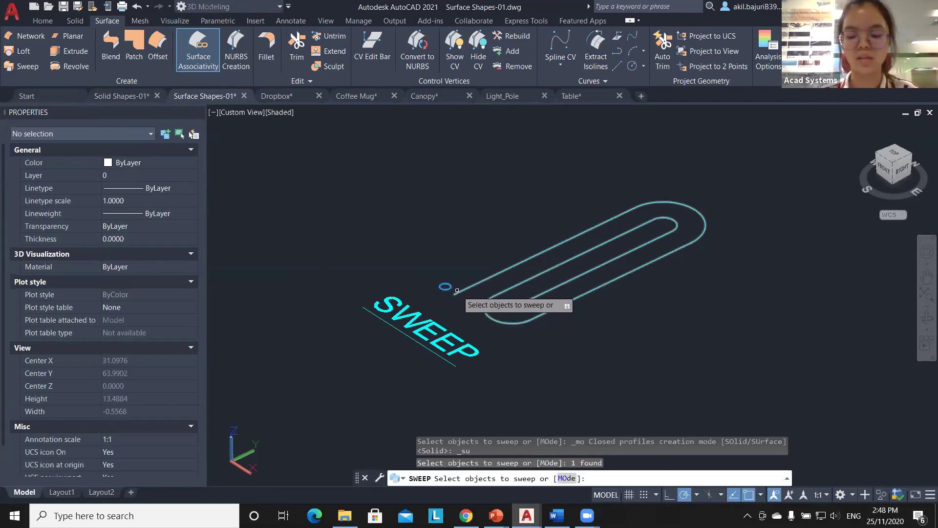
pyautogui.press('Return')
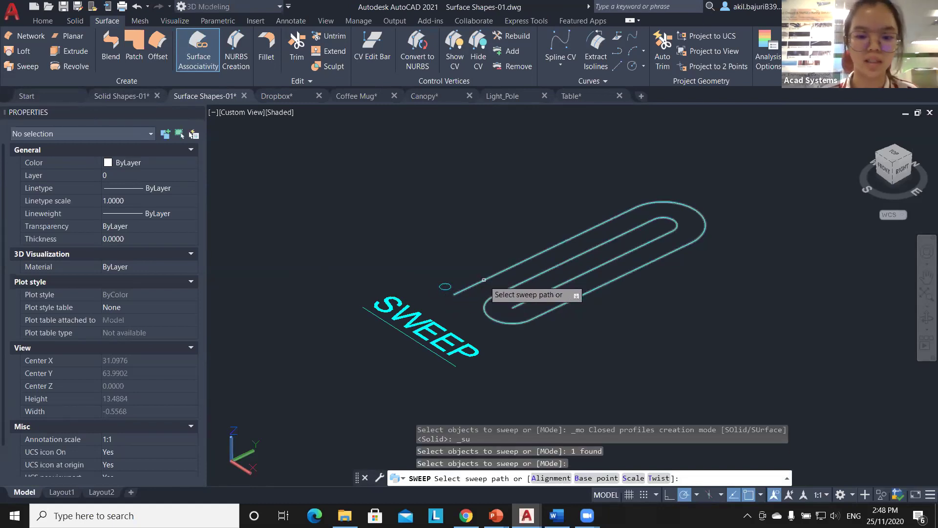
pyautogui.click(484, 279)
pyautogui.keyDown('shift'); pyautogui.moveTo(459, 322); pyautogui.dragTo(487, 310, button='middle'); pyautogui.keyUp('shift')
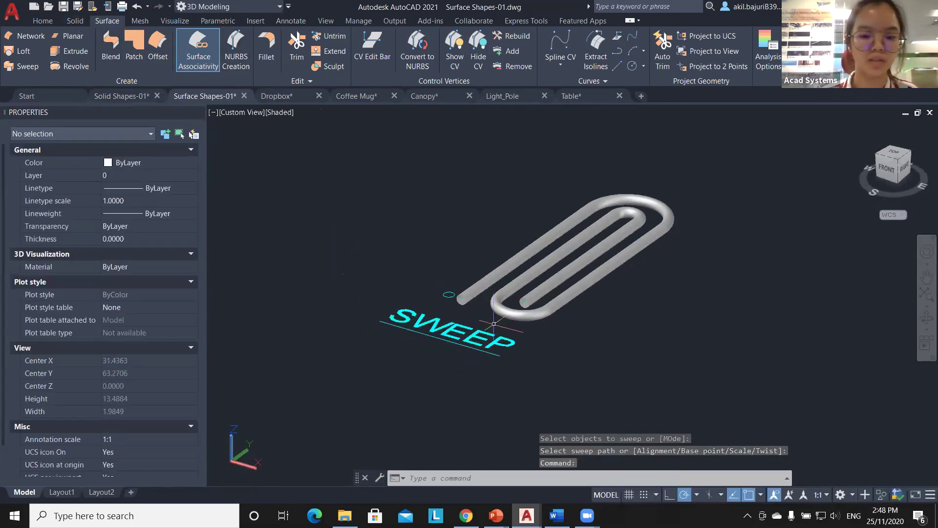
pyautogui.scroll(2, 483, 321)
pyautogui.keyDown('shift'); pyautogui.moveTo(483, 321); pyautogui.dragTo(436, 269, button='middle'); pyautogui.keyUp('shift')
pyautogui.scroll(2, 487, 289)
pyautogui.scroll(-3, 483, 301)
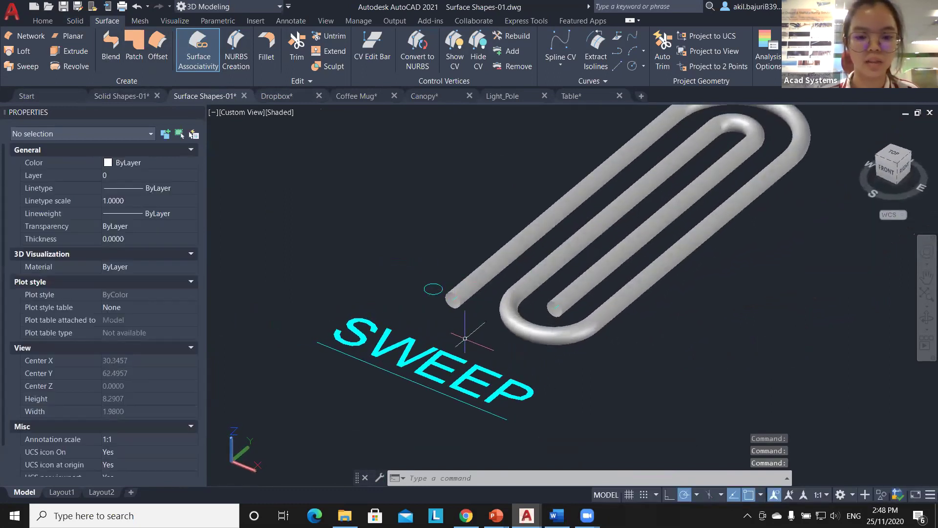
pyautogui.scroll(-3, 465, 338)
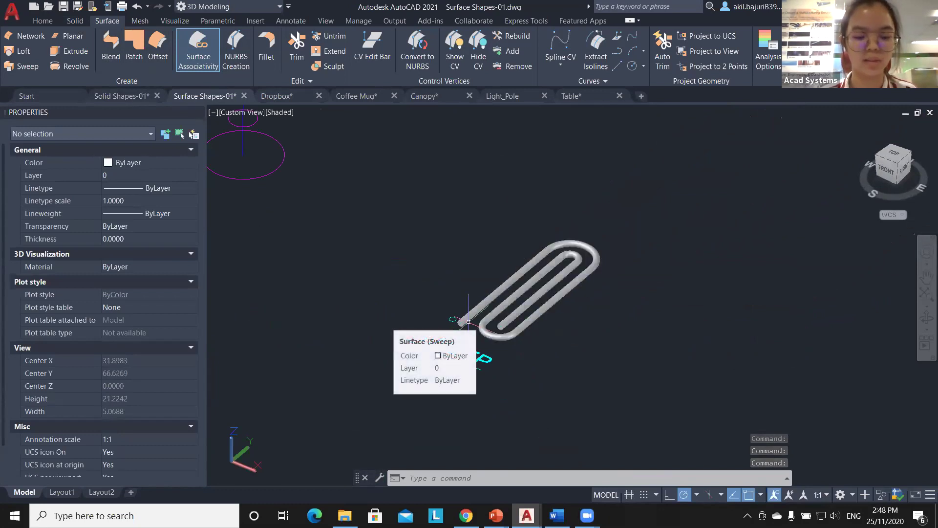
# Step: Undo the round tube sweep and draw a small rectangle beside the circle
pyautogui.hotkey('ctrl', 'z')
pyautogui.hotkey('ctrl', 'z')
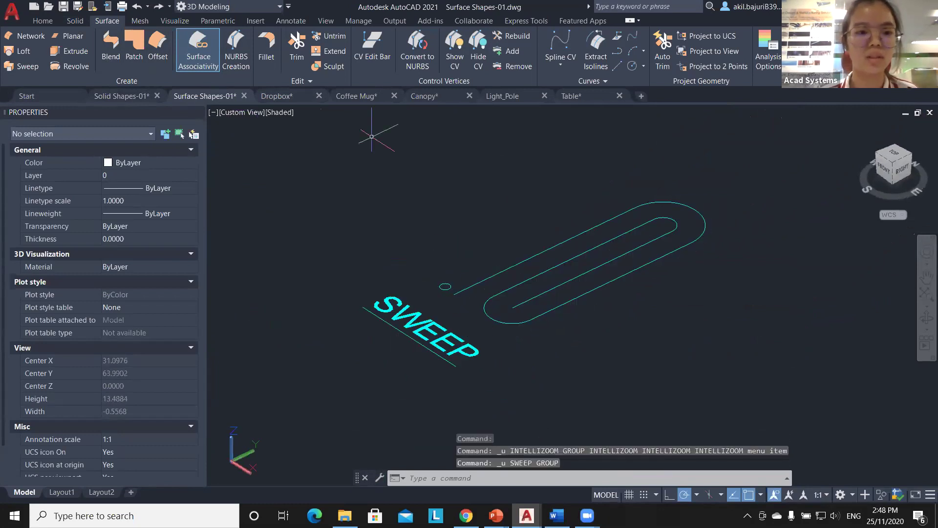
pyautogui.click(42, 20)
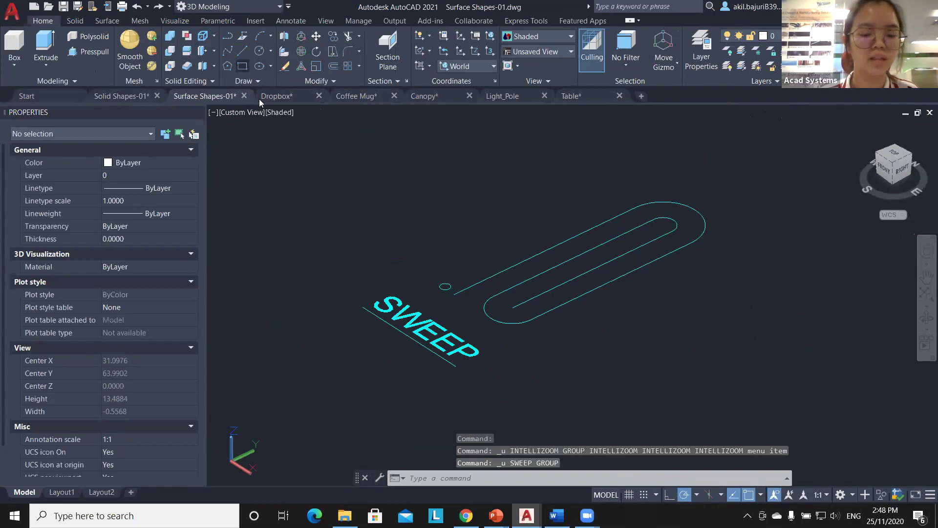
pyautogui.click(242, 66)
pyautogui.click(423, 262)
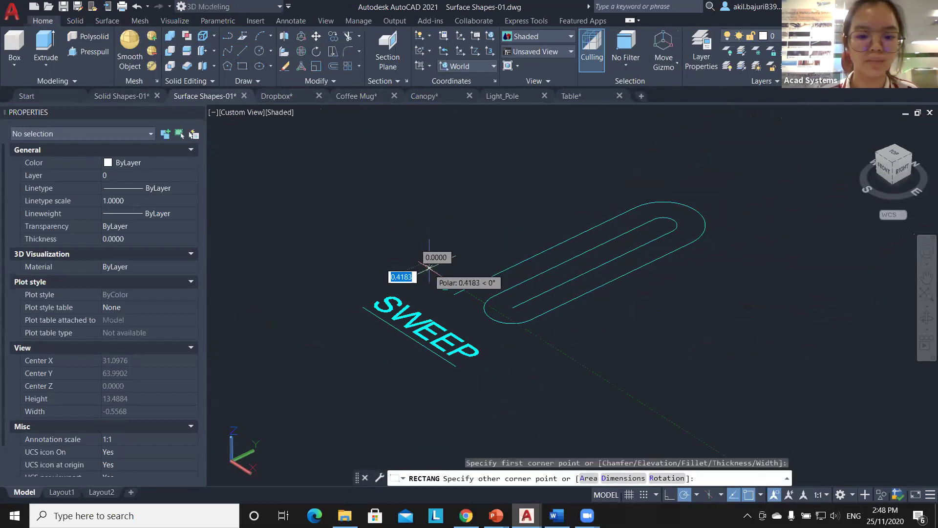
pyautogui.click(449, 253)
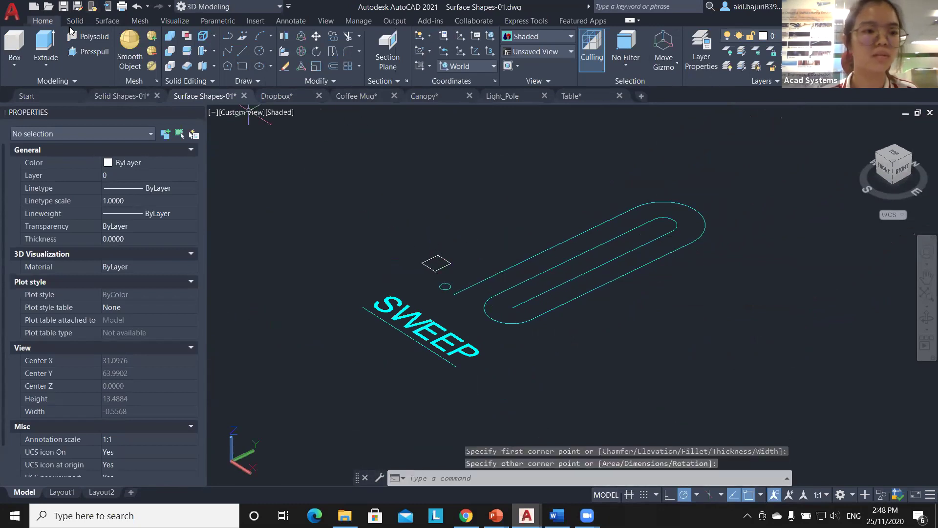
# Step: Sweep the small rectangle along the paperclip path into a flat-sided shape
pyautogui.click(98, 23)
pyautogui.click(22, 66)
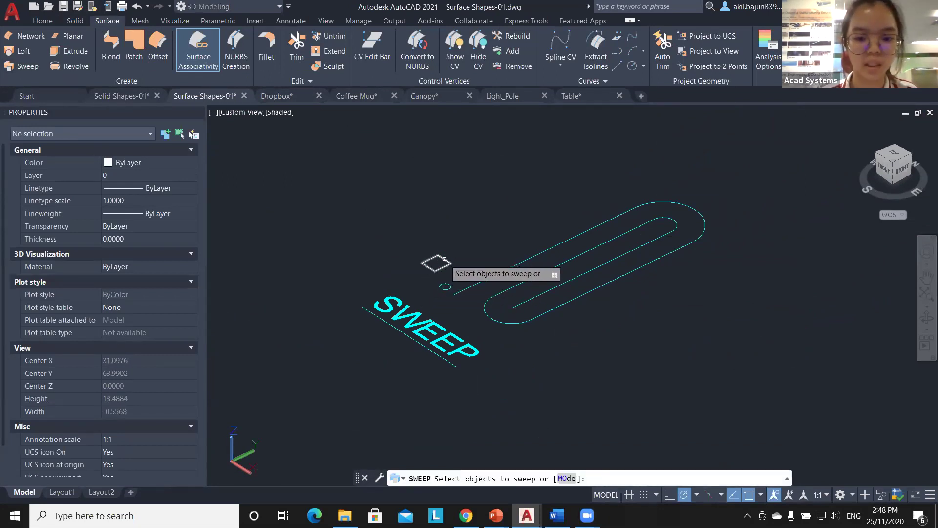
pyautogui.click(444, 259)
pyautogui.press('Return')
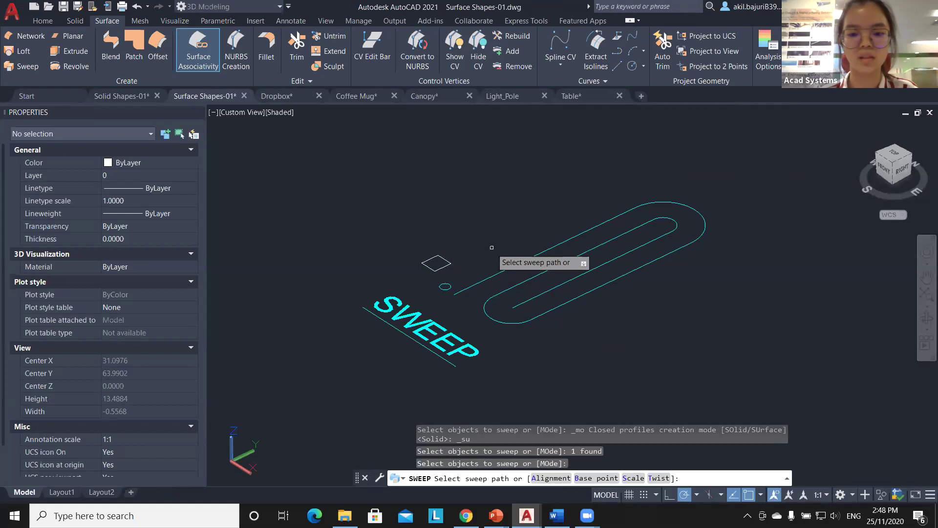
pyautogui.click(508, 268)
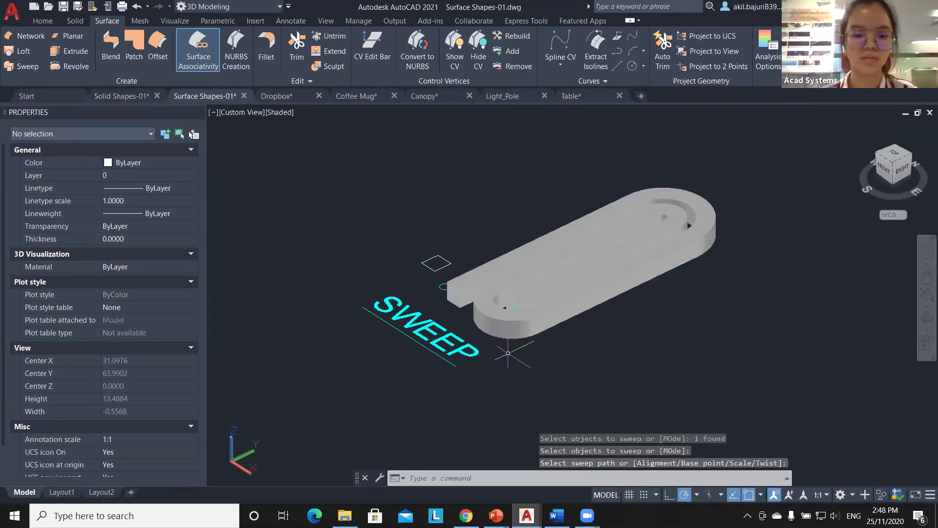
pyautogui.moveTo(507, 345)
pyautogui.keyDown('shift'); pyautogui.mouseDown(button='middle')
pyautogui.moveTo(608, 297)
pyautogui.moveTo(433, 333)
pyautogui.mouseUp(button='middle'); pyautogui.keyUp('shift')
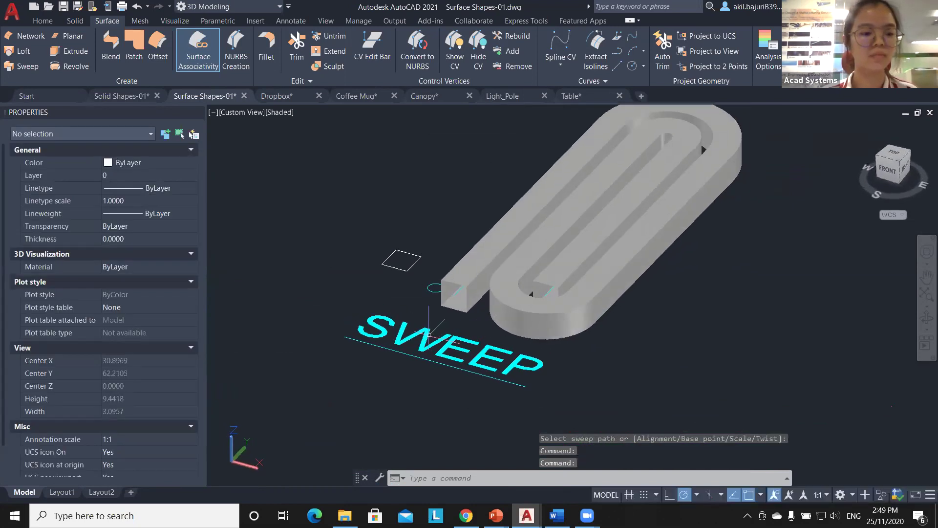
pyautogui.scroll(-6, 305, 320)
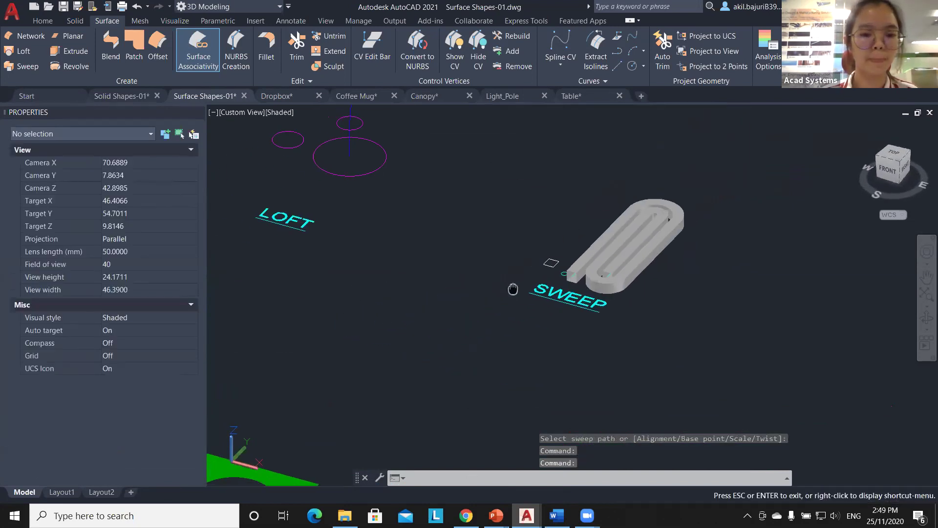
# Step: Create a planar surface from the closed outline above the PLANAR label using the Object option
pyautogui.moveTo(351, 352); pyautogui.dragTo(400, 303, button='middle')
pyautogui.moveTo(562, 293); pyautogui.dragTo(566, 293)
pyautogui.press('Escape')
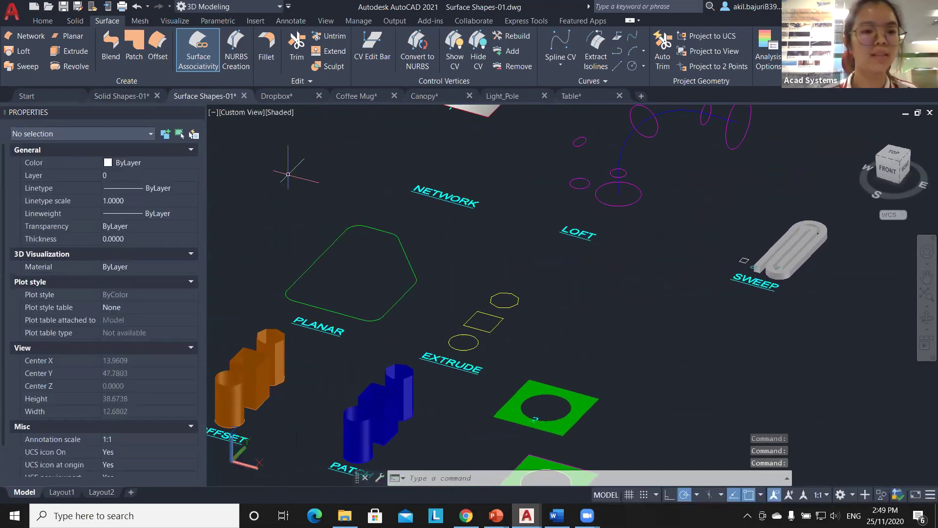
pyautogui.click(65, 36)
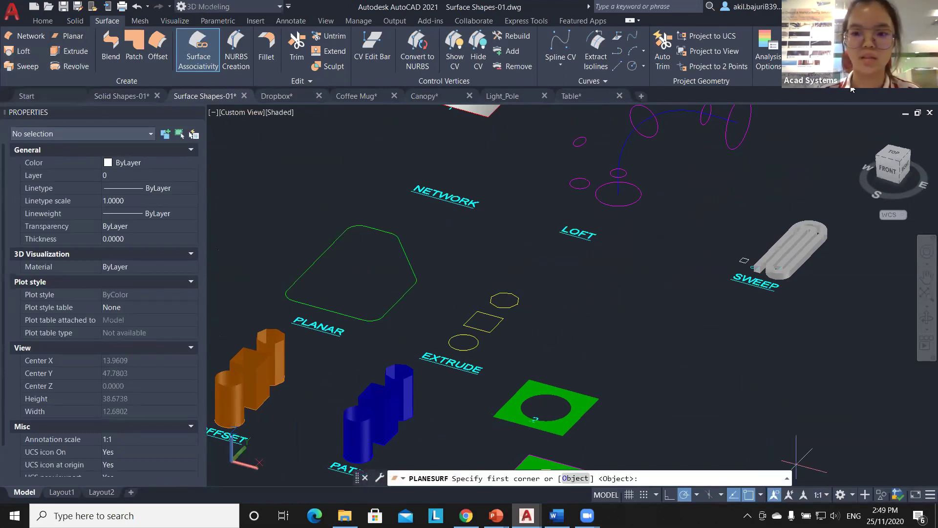
pyautogui.click(568, 478)
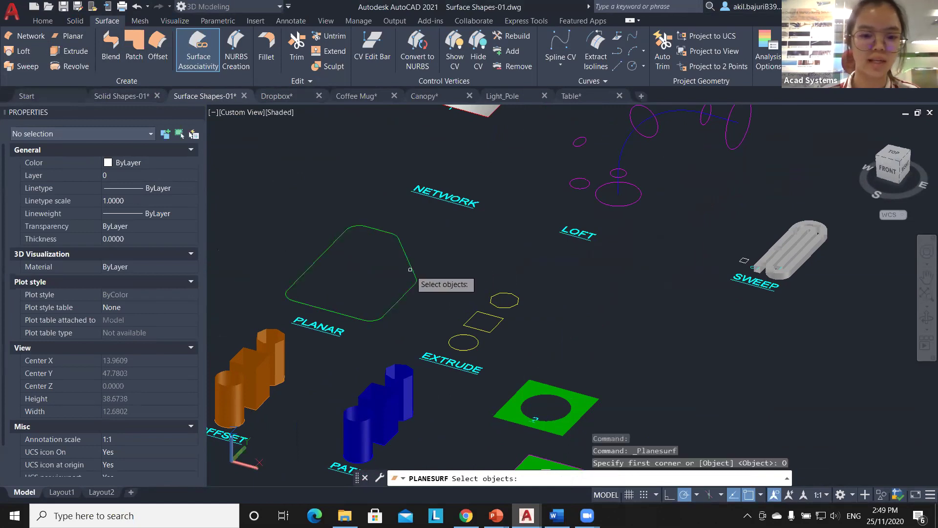
pyautogui.click(410, 268)
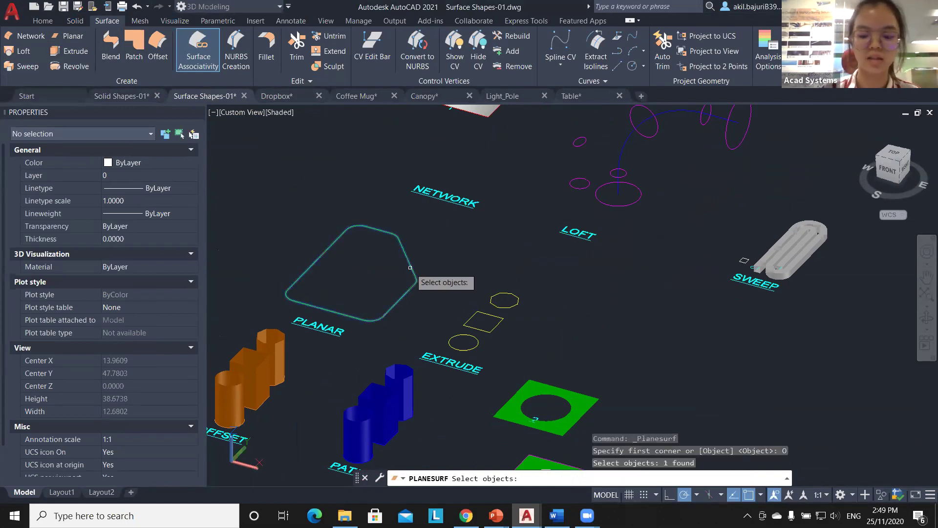
pyautogui.press('Return')
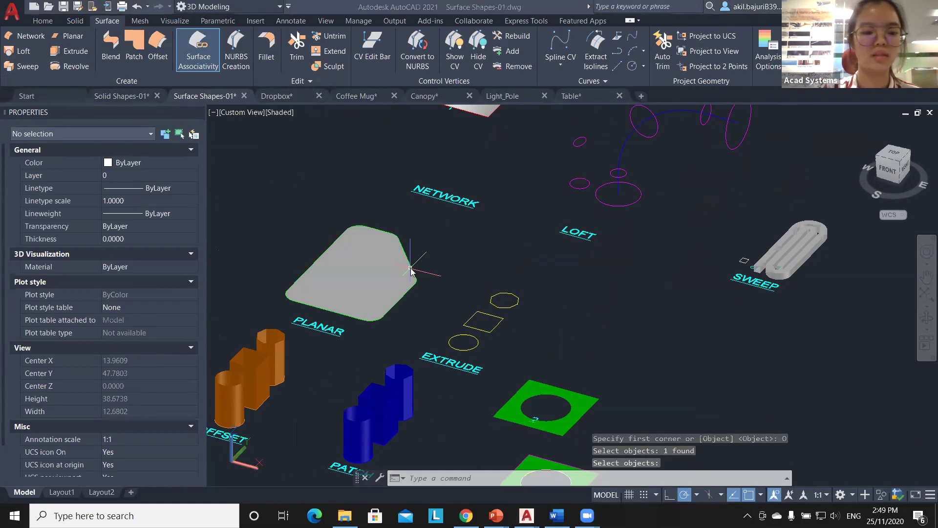
pyautogui.press('super+p')
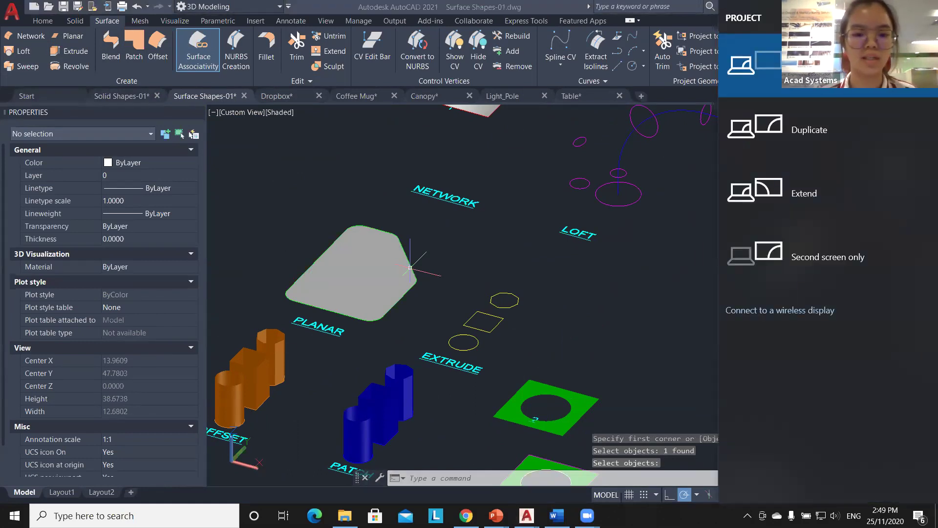
pyautogui.press('Escape')
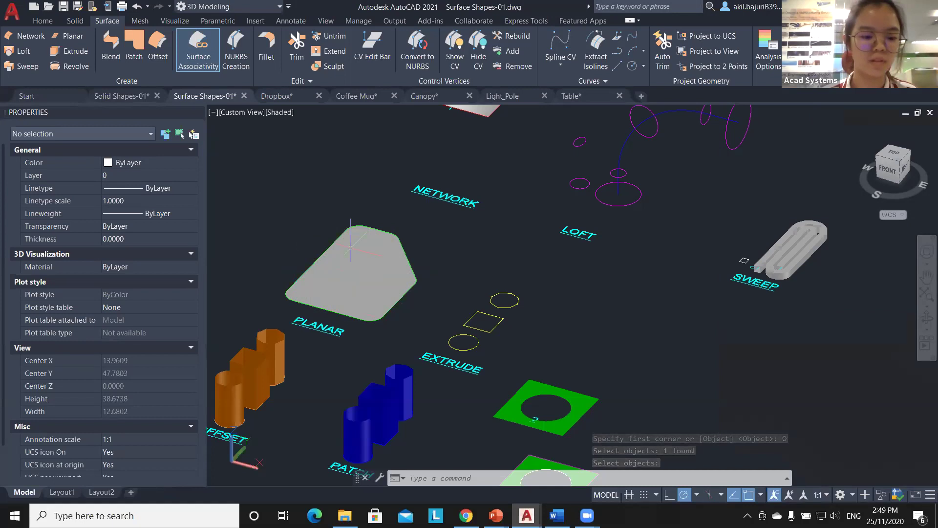
pyautogui.scroll(3, 365, 283)
pyautogui.scroll(-3, 365, 283)
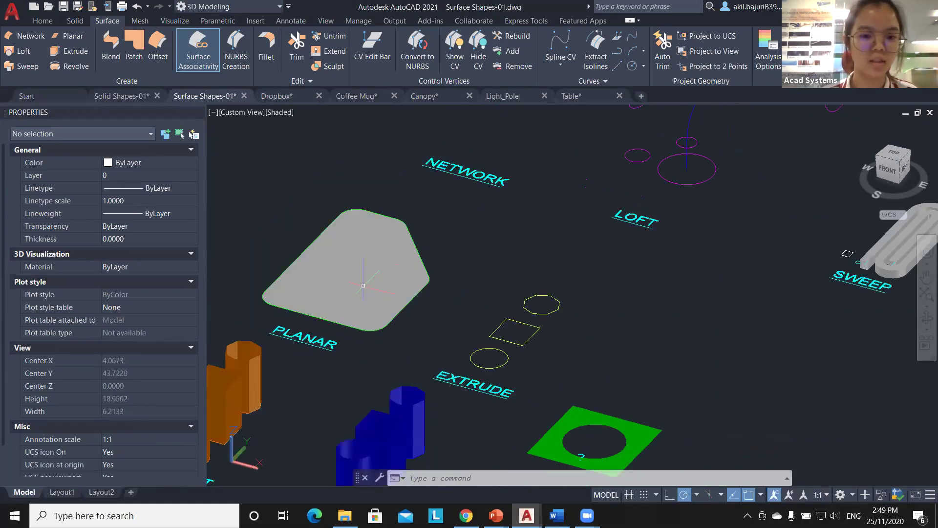
pyautogui.scroll(1, 412, 287)
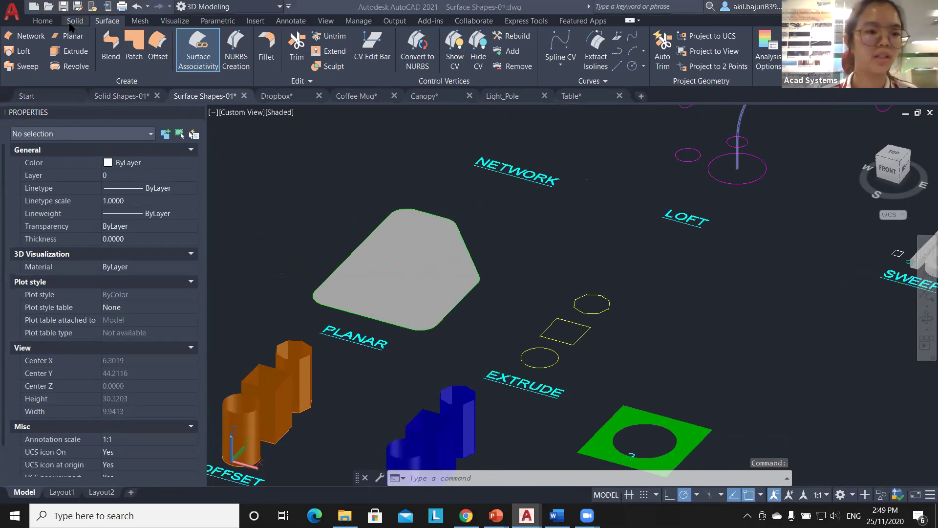
# Step: Thicken the PLANAR surface by 5 units into a solid slab
pyautogui.click(73, 21)
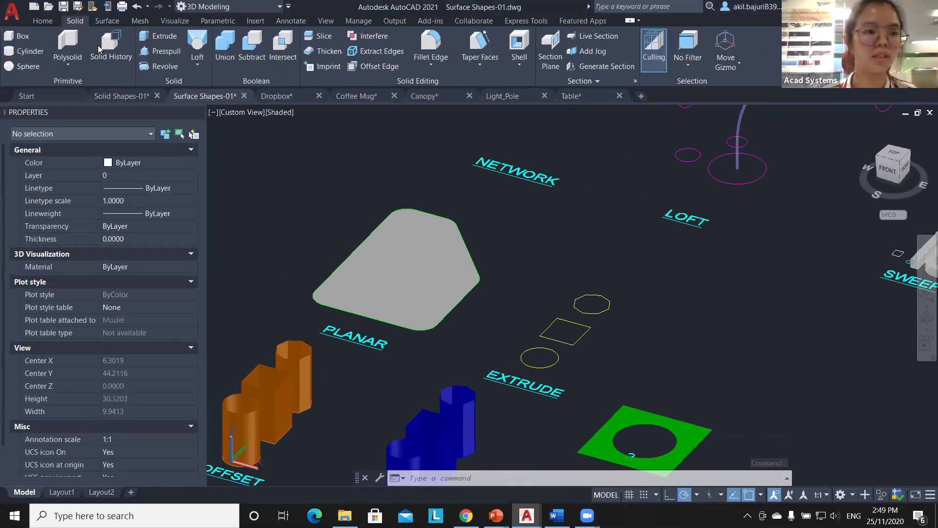
pyautogui.click(326, 52)
pyautogui.click(396, 265)
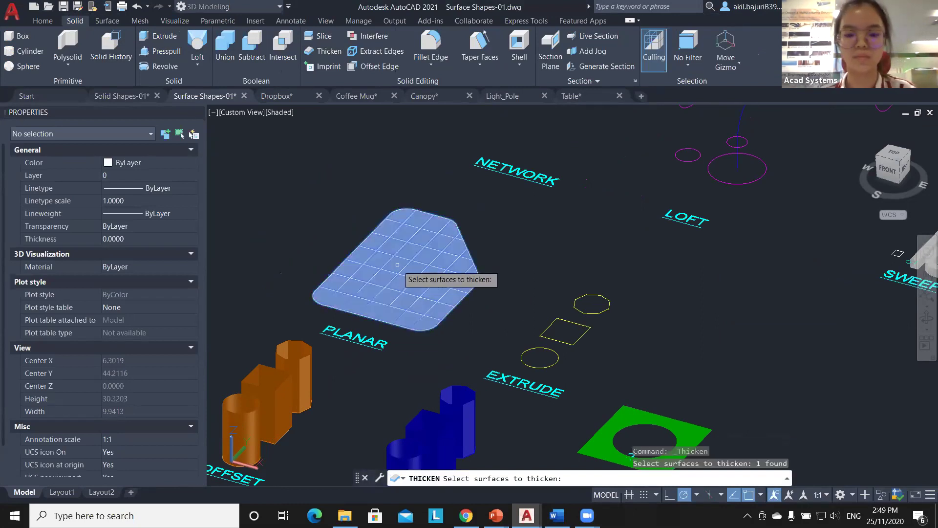
pyautogui.press('Return')
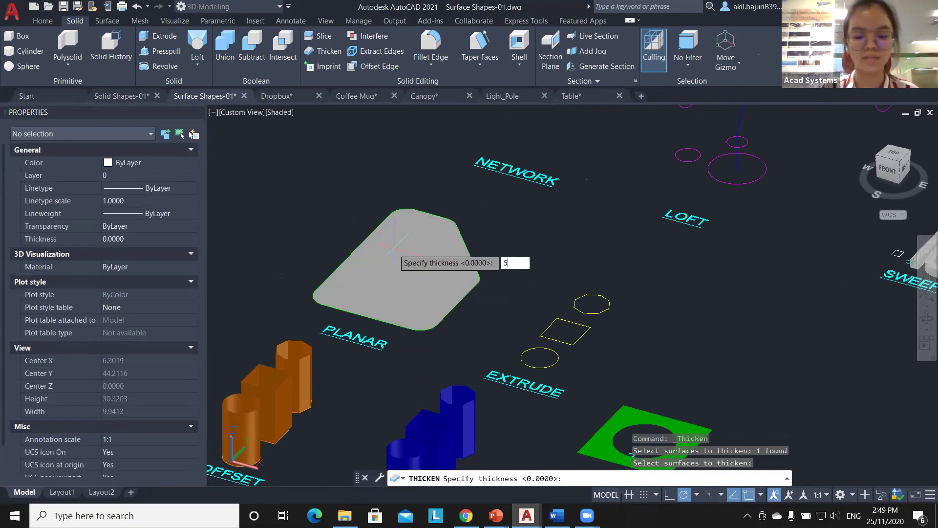
pyautogui.write('5')
pyautogui.press('Return')
pyautogui.keyDown('shift'); pyautogui.moveTo(495, 266); pyautogui.dragTo(401, 271, button='middle'); pyautogui.keyUp('shift')
pyautogui.keyDown('shift'); pyautogui.moveTo(563, 319); pyautogui.dragTo(553, 319, button='middle'); pyautogui.keyUp('shift')
pyautogui.click(107, 21)
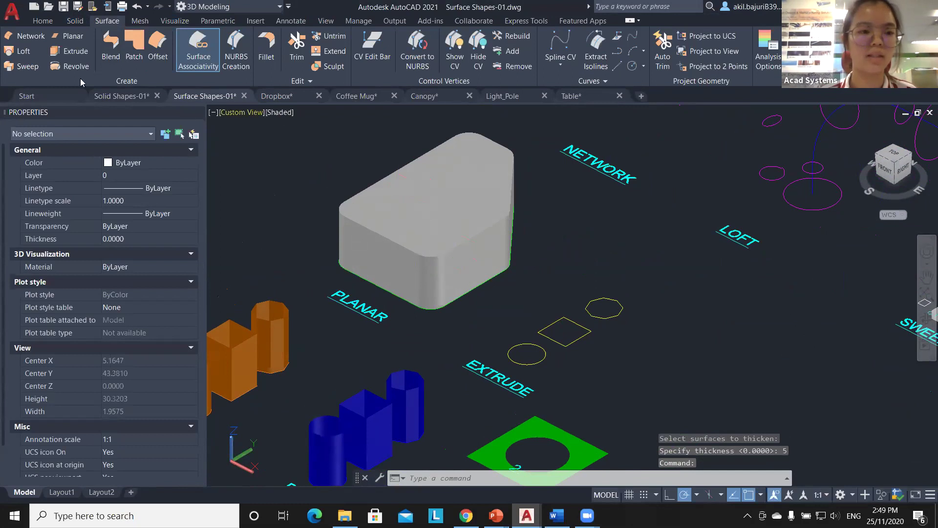
pyautogui.click(71, 22)
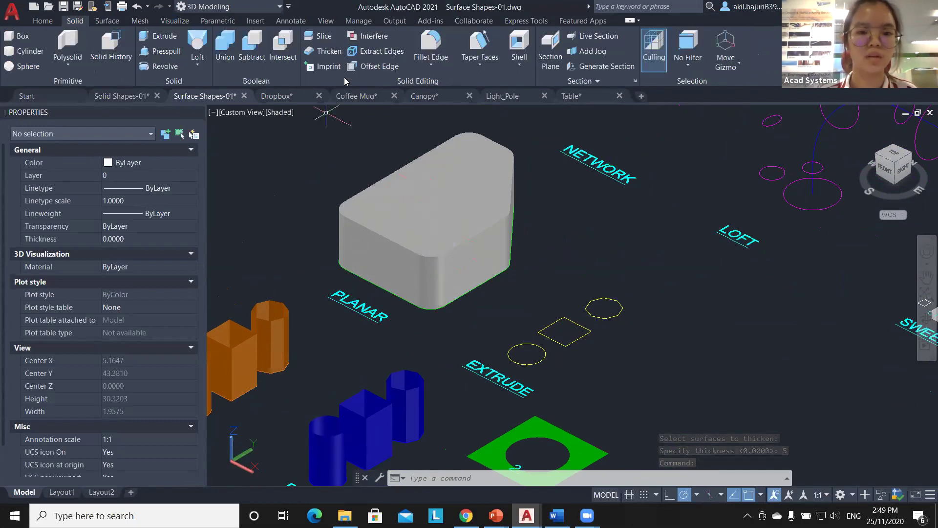
# Step: Extrude the circle, square and hexagon profiles into open surfaces, setting the height by clicking
pyautogui.scroll(-5, 508, 311)
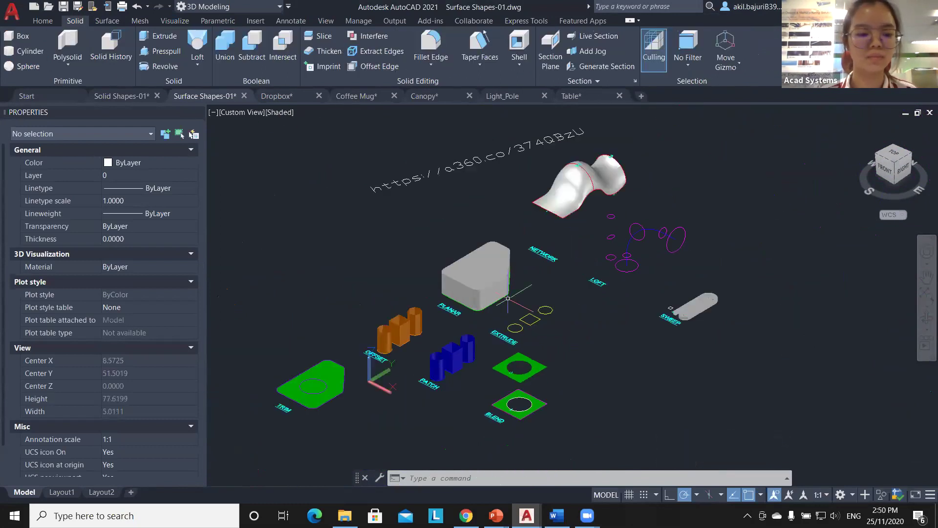
pyautogui.scroll(2, 534, 311)
pyautogui.scroll(3, 533, 311)
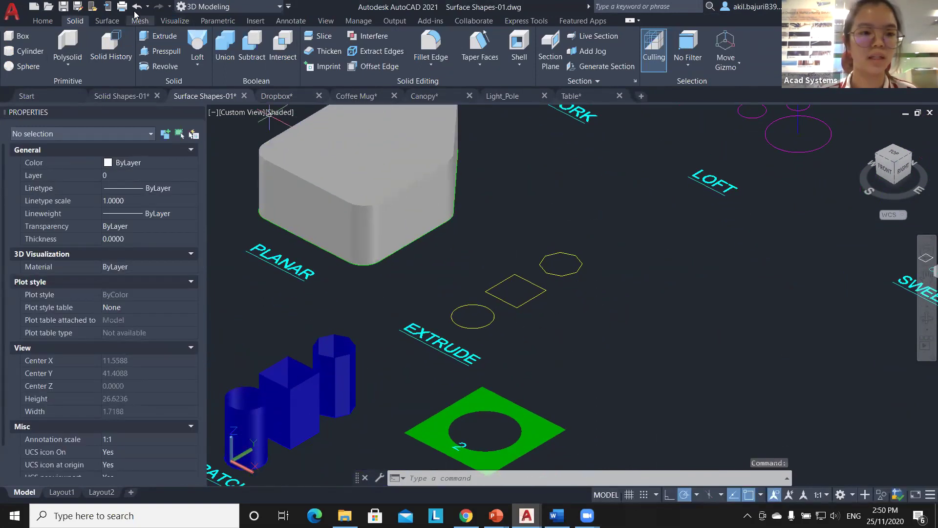
pyautogui.click(107, 20)
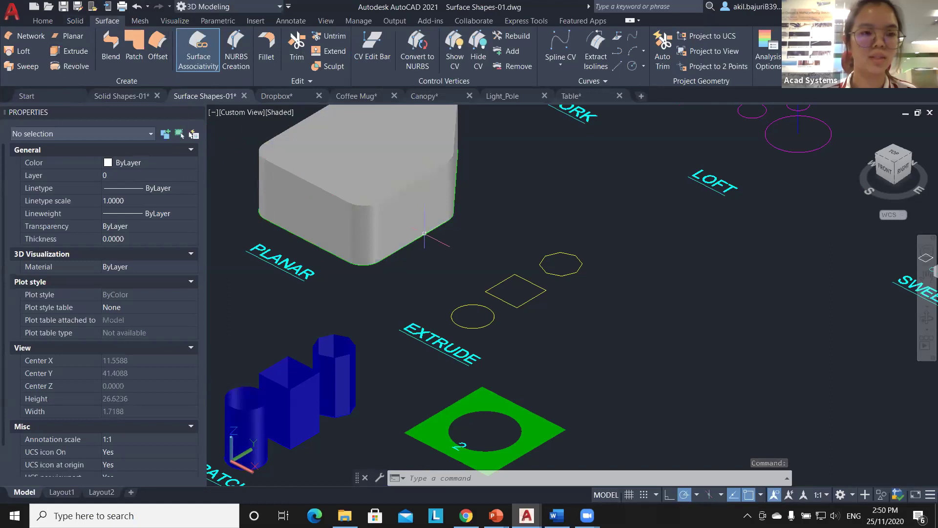
pyautogui.click(71, 51)
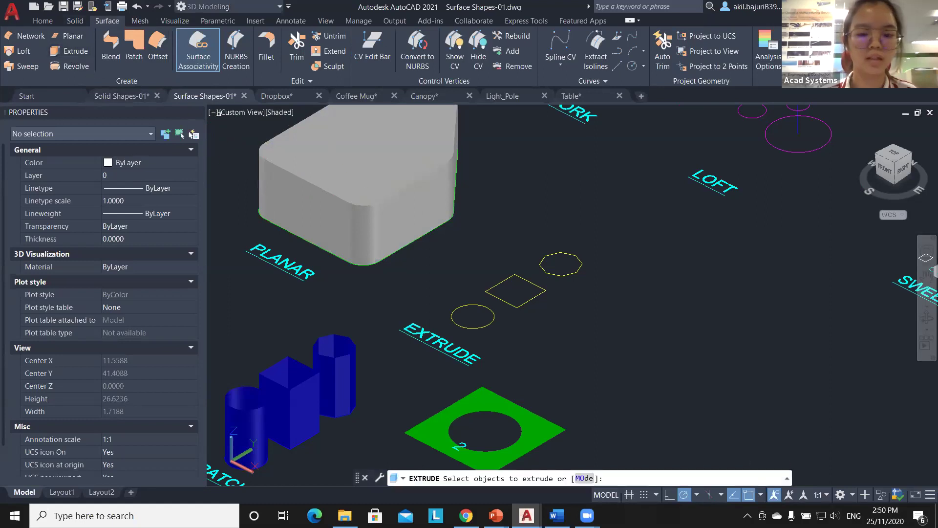
pyautogui.click(491, 324)
pyautogui.click(532, 283)
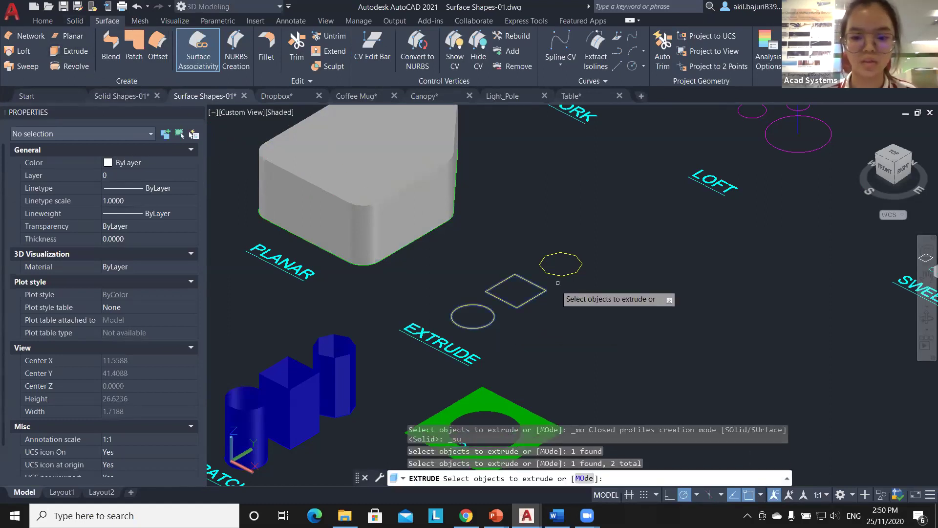
pyautogui.click(567, 273)
pyautogui.press('Return')
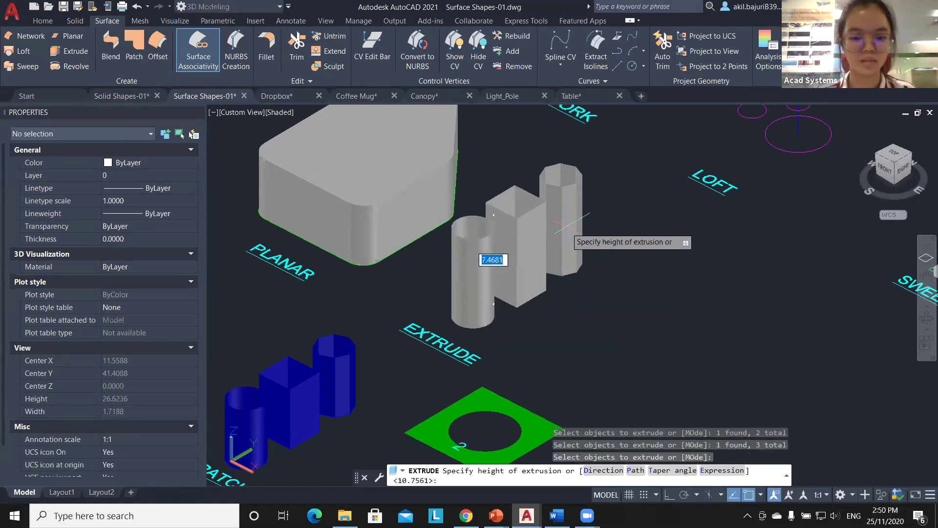
pyautogui.click(530, 271)
pyautogui.keyDown('shift'); pyautogui.moveTo(531, 271); pyautogui.dragTo(454, 193, button='middle'); pyautogui.keyUp('shift')
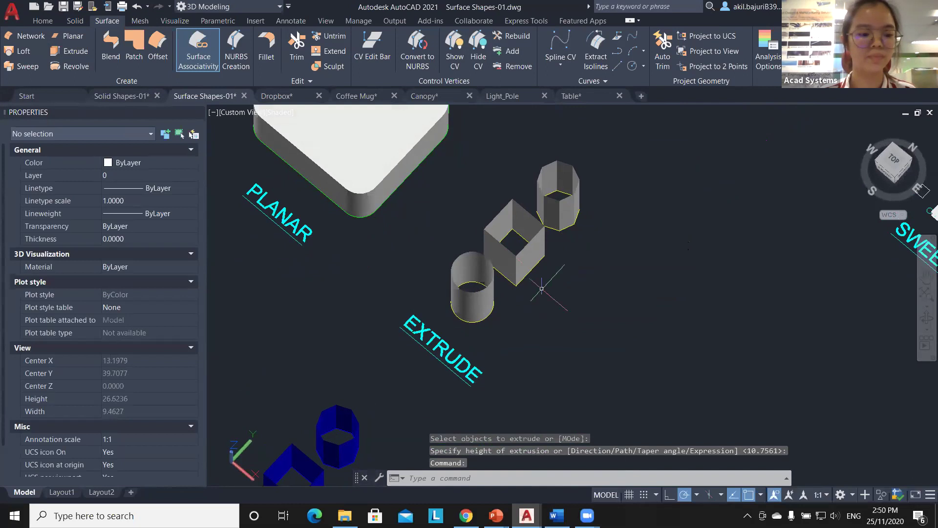
pyautogui.scroll(-4, 510, 281)
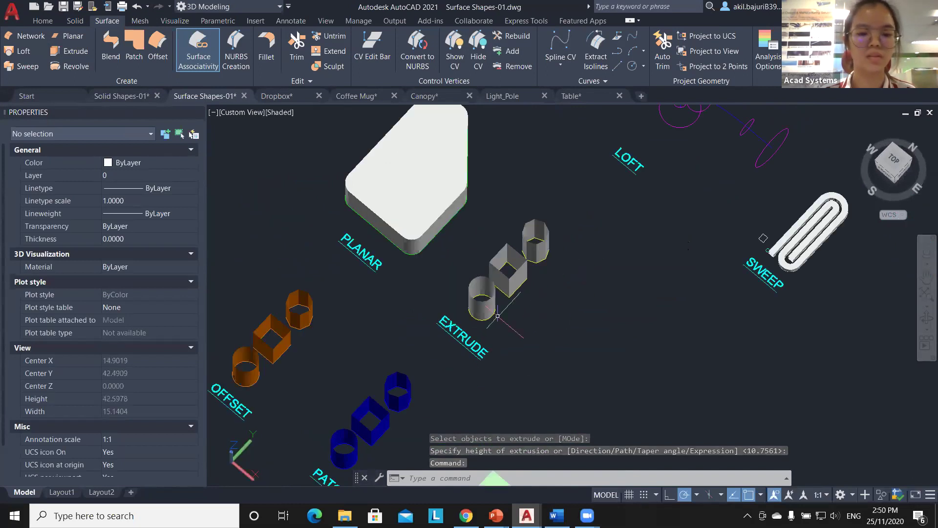
pyautogui.keyDown('shift'); pyautogui.moveTo(554, 310); pyautogui.dragTo(430, 269, button='middle'); pyautogui.keyUp('shift')
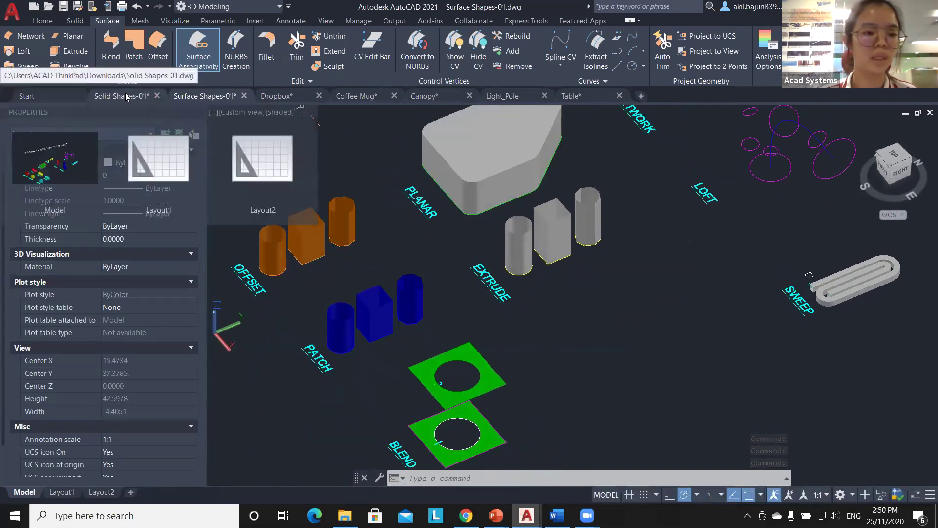
# Step: Switch to the Solid Shapes-01 drawing and pan to the UNION, SUBTRACT and INTERSECT spheres
pyautogui.click(126, 96)
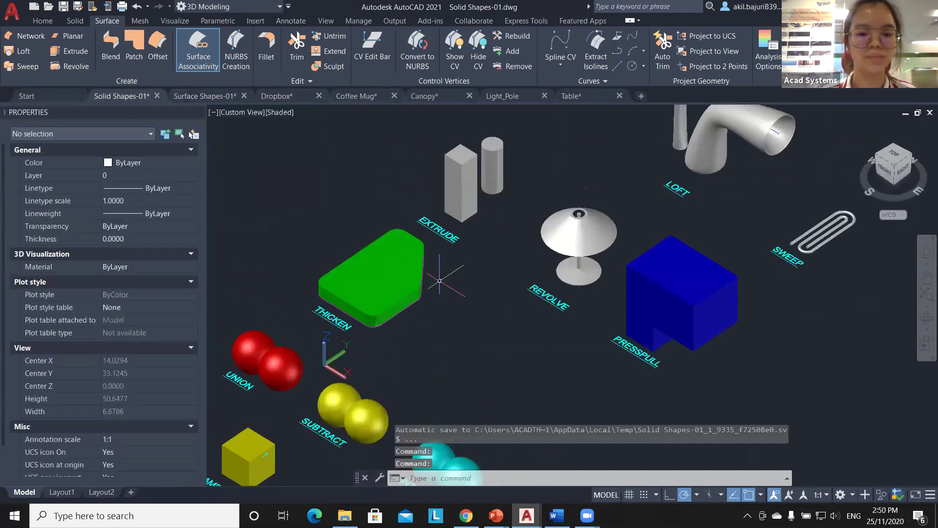
pyautogui.moveTo(552, 337); pyautogui.dragTo(702, 237, button='middle')
pyautogui.keyDown('shift'); pyautogui.moveTo(387, 304); pyautogui.dragTo(411, 293, button='middle'); pyautogui.keyUp('shift')
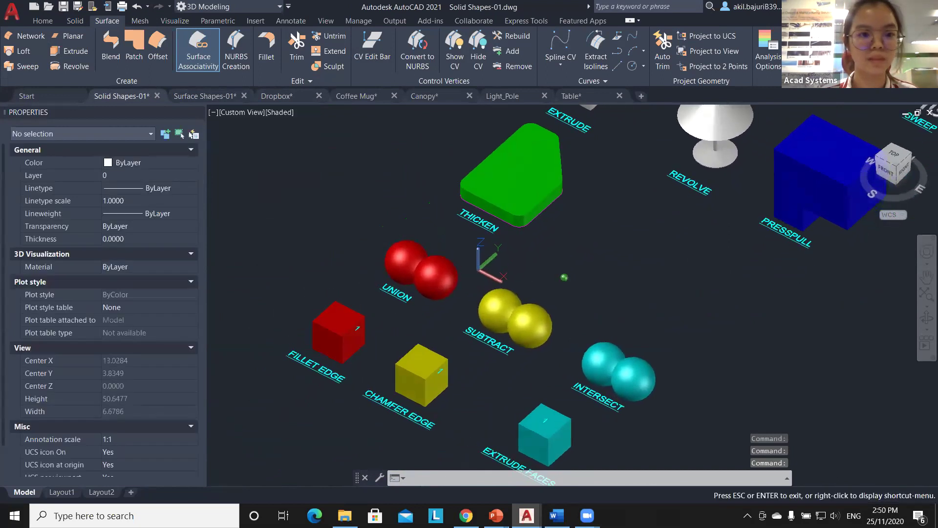
pyautogui.click(74, 20)
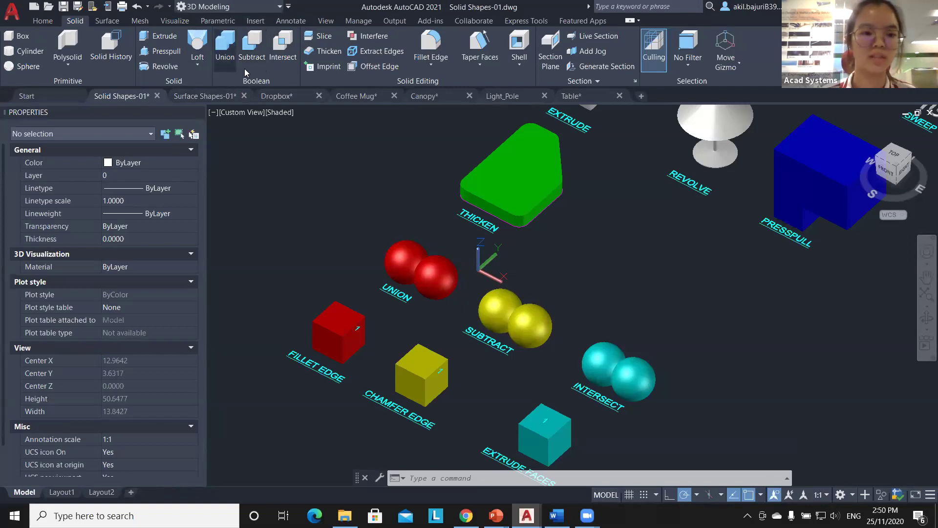
# Step: Union the left and right red spheres at the UNION label into one solid
pyautogui.click(225, 43)
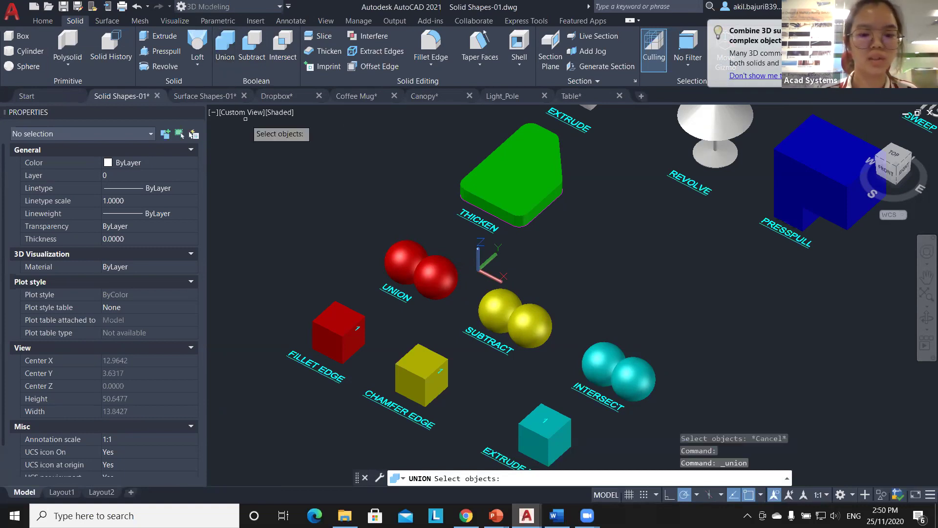
pyautogui.click(405, 262)
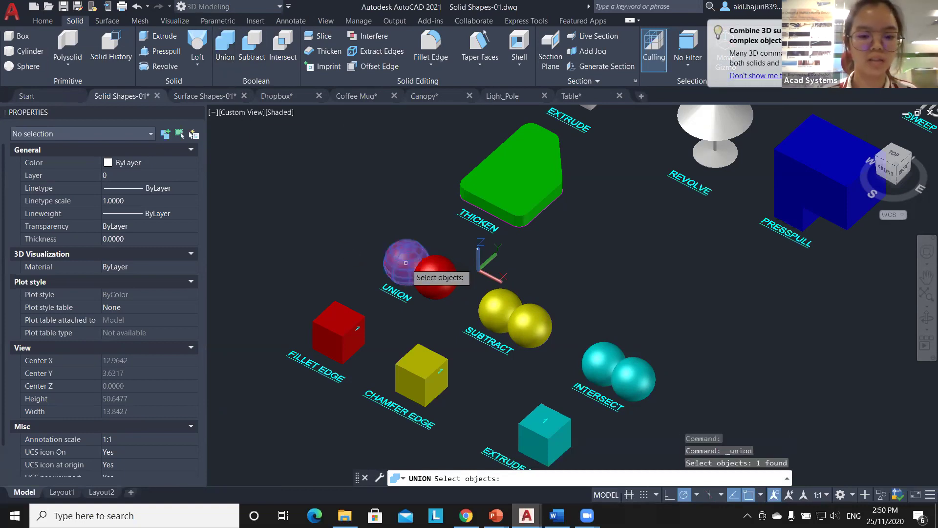
pyautogui.click(437, 287)
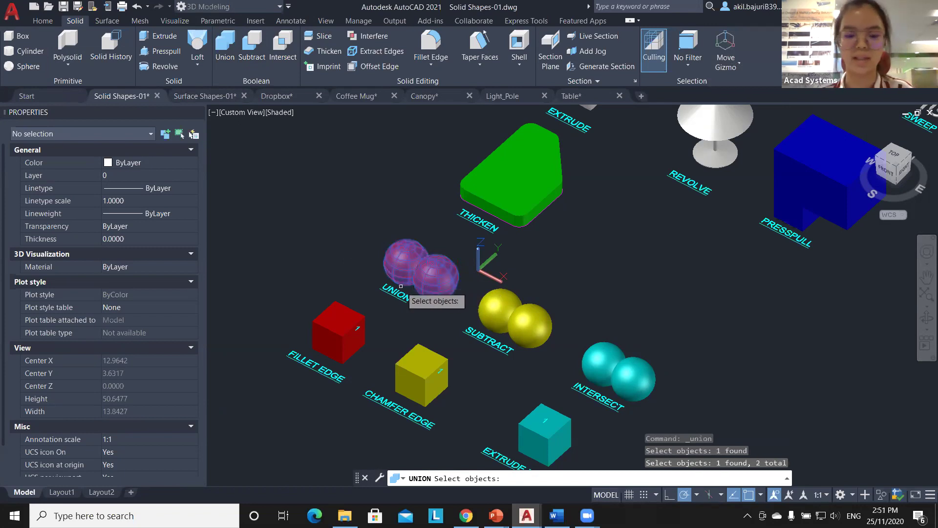
pyautogui.press('Return')
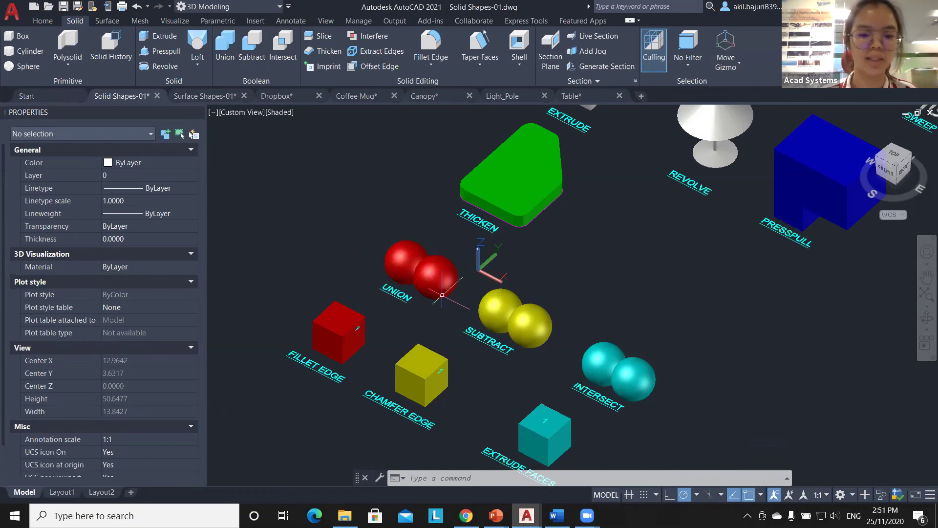
pyautogui.click(409, 291)
pyautogui.press('Escape')
pyautogui.moveTo(511, 360); pyautogui.dragTo(438, 294, button='middle')
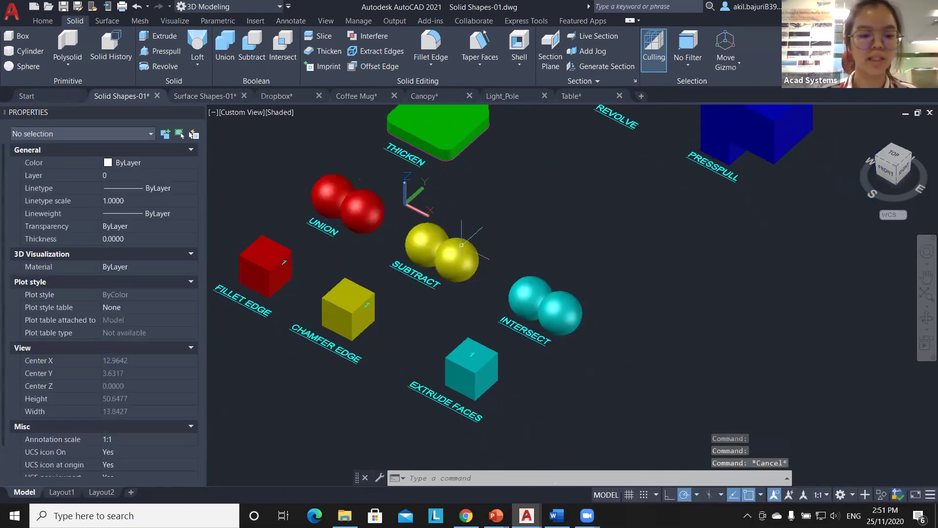
# Step: Subtract the right yellow sphere from the left yellow sphere at the SUBTRACT label
pyautogui.click(250, 49)
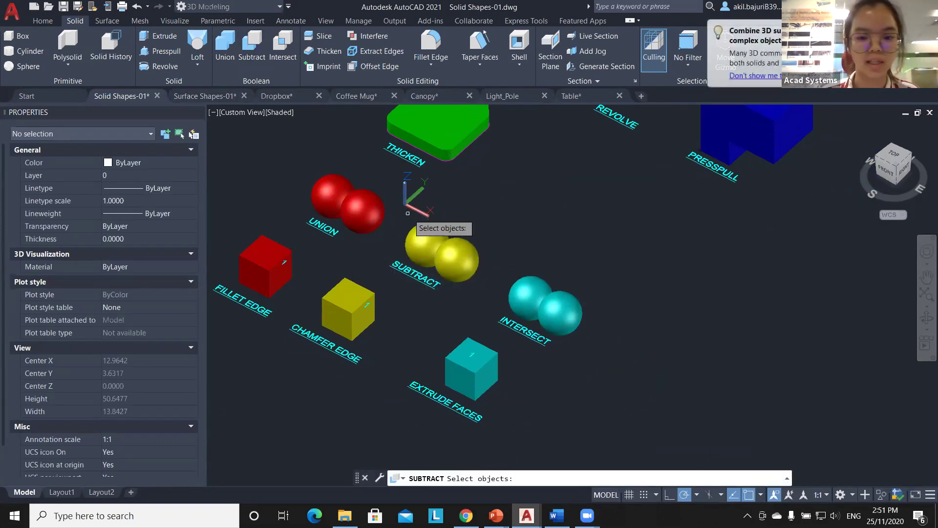
pyautogui.click(415, 243)
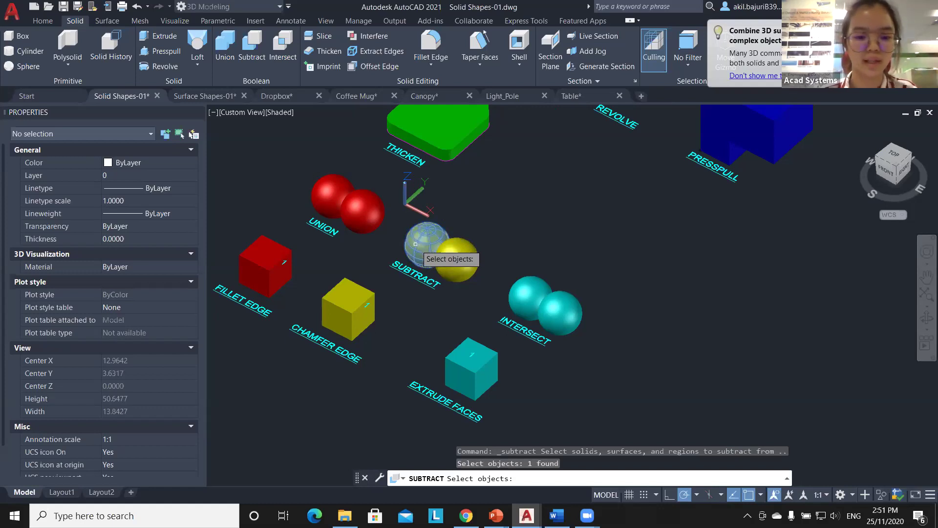
pyautogui.press('Return')
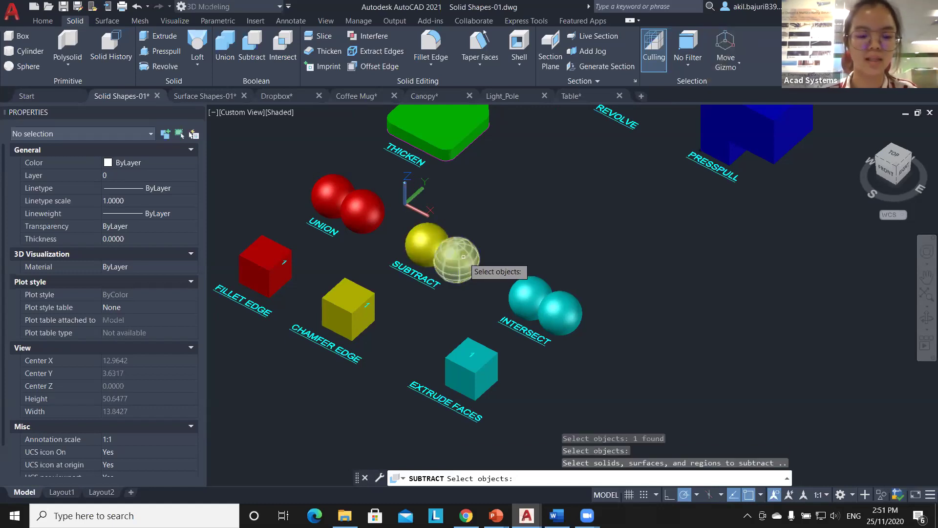
pyautogui.click(463, 256)
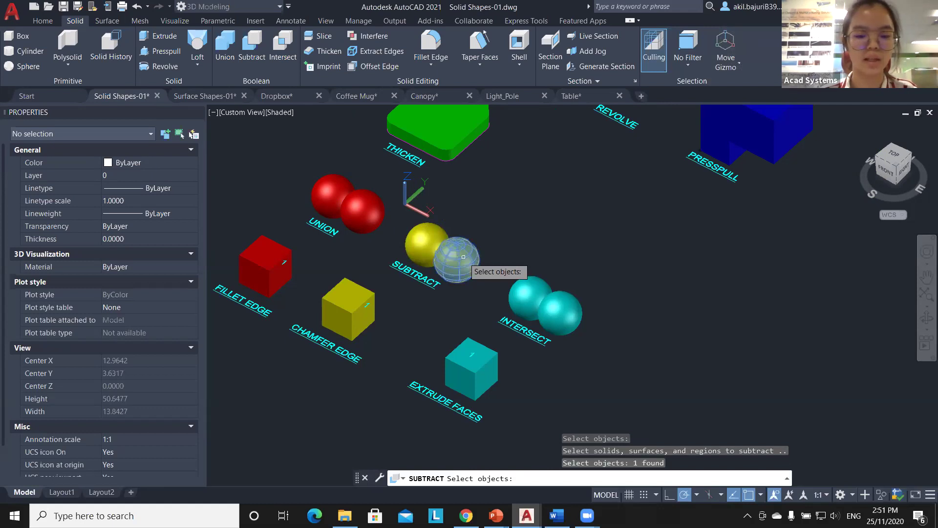
pyautogui.press('Return')
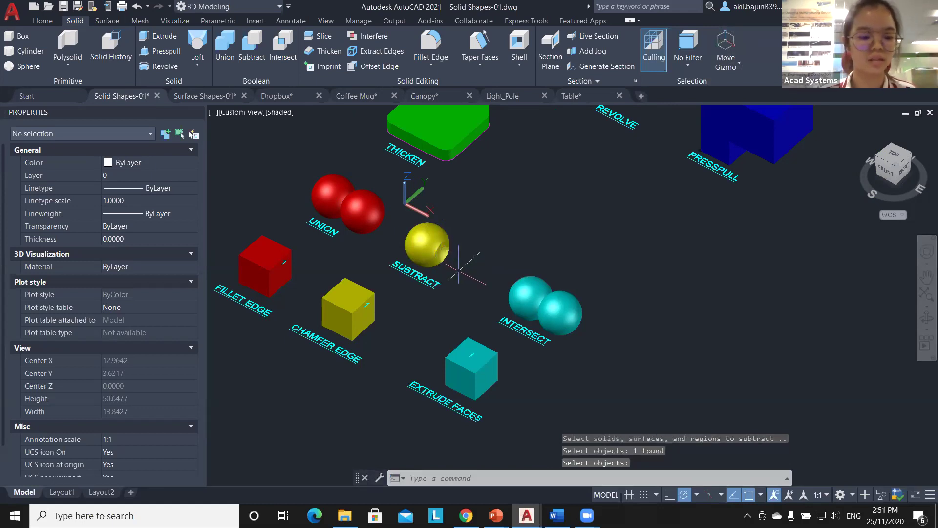
pyautogui.scroll(4, 421, 284)
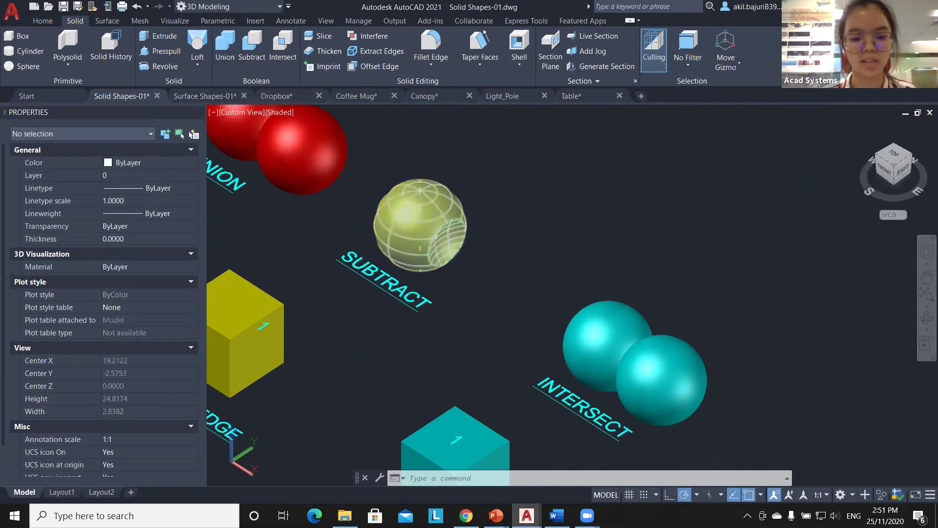
pyautogui.scroll(-3, 429, 266)
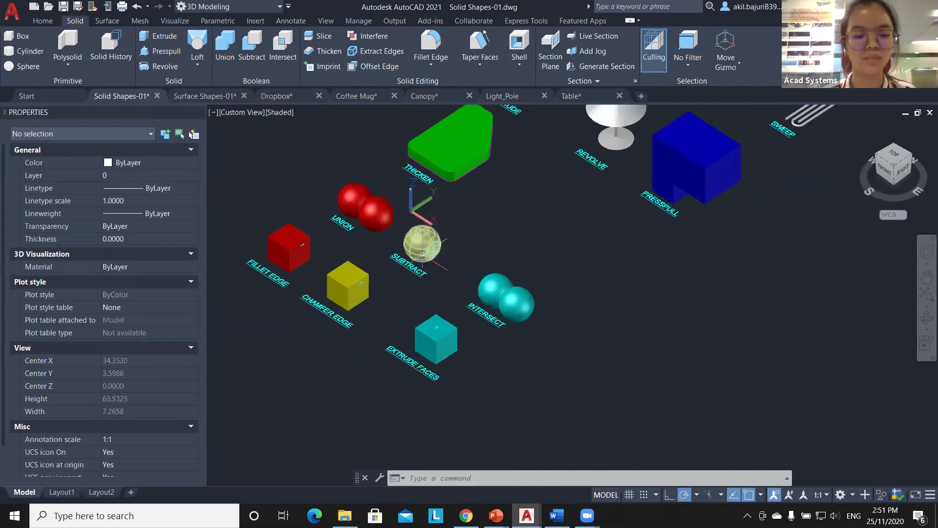
pyautogui.scroll(1, 430, 267)
pyautogui.keyDown('shift'); pyautogui.moveTo(498, 325); pyautogui.dragTo(486, 308, button='middle'); pyautogui.keyUp('shift')
pyautogui.scroll(2, 550, 323)
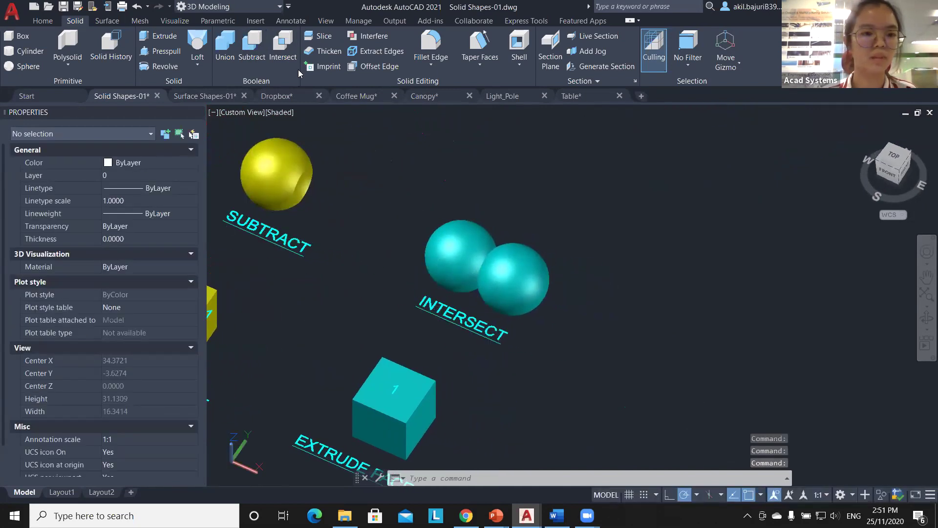
# Step: Intersect the two cyan spheres, leaving only their lens-shaped overlap
pyautogui.click(276, 45)
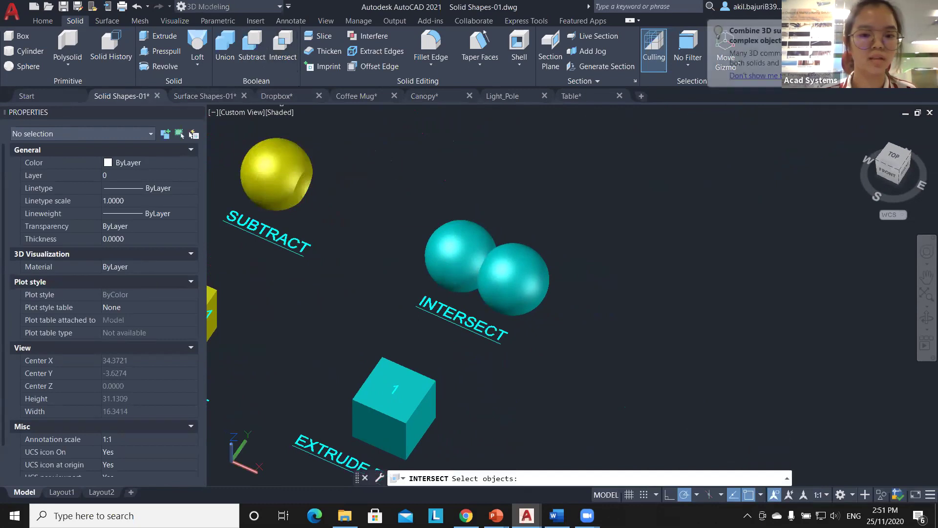
pyautogui.click(447, 244)
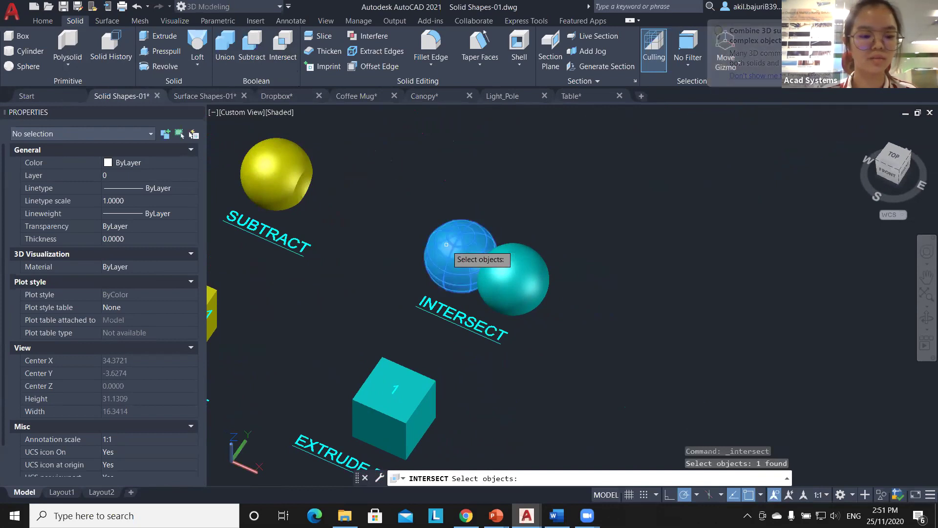
pyautogui.click(529, 279)
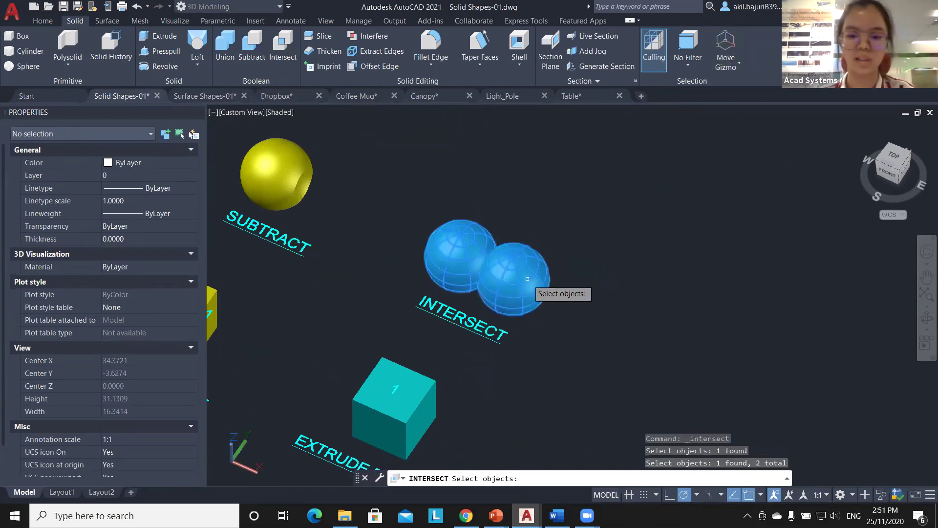
pyautogui.press('Return')
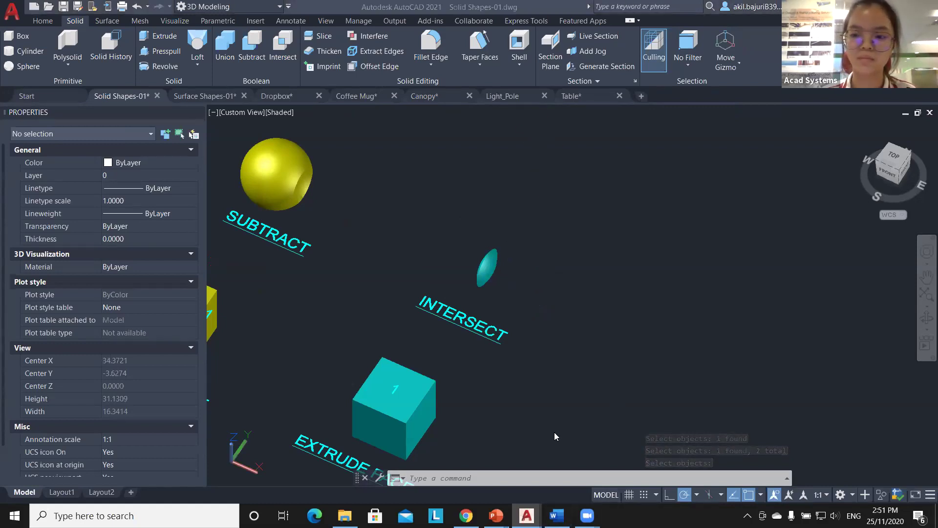
pyautogui.moveTo(494, 264)
pyautogui.keyDown('shift'); pyautogui.mouseDown(button='middle')
pyautogui.moveTo(546, 260)
pyautogui.moveTo(486, 279)
pyautogui.moveTo(411, 278)
pyautogui.moveTo(488, 261)
pyautogui.mouseUp(button='middle'); pyautogui.keyUp('shift')
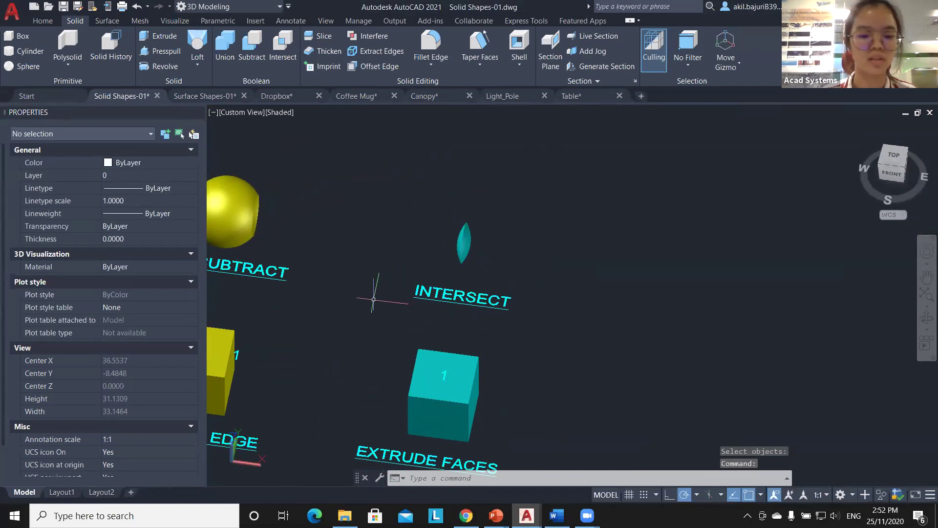
pyautogui.scroll(-6, 374, 299)
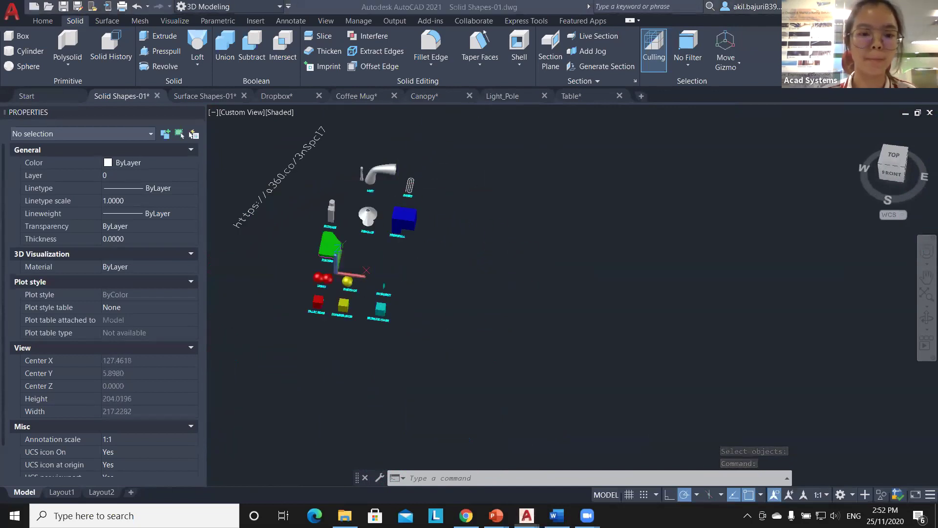
pyautogui.scroll(5, 379, 323)
pyautogui.moveTo(378, 323)
pyautogui.keyDown('shift'); pyautogui.mouseDown(button='middle')
pyautogui.moveTo(309, 312)
pyautogui.moveTo(370, 326)
pyautogui.mouseUp(button='middle'); pyautogui.keyUp('shift')
pyautogui.scroll(4, 352, 274)
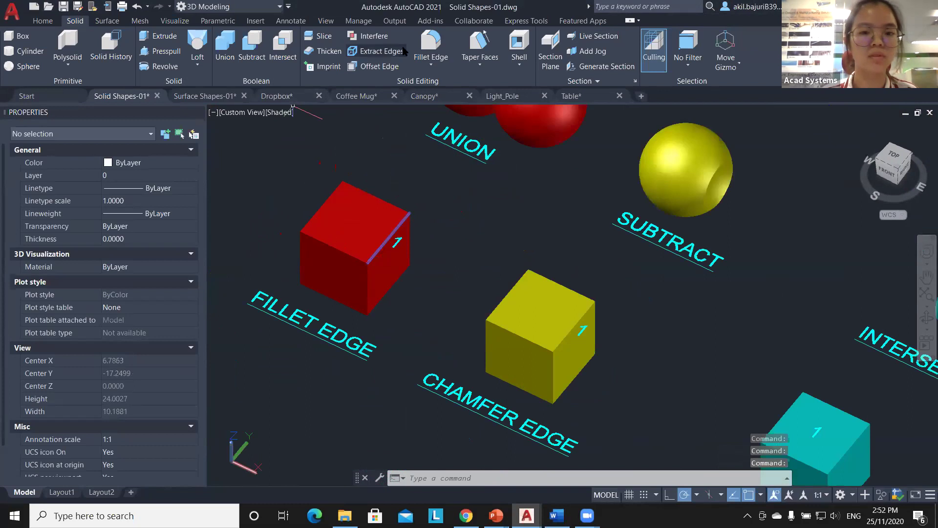
# Step: Fillet one top edge of the red Fillet Edge cube with radius 2
pyautogui.click(439, 41)
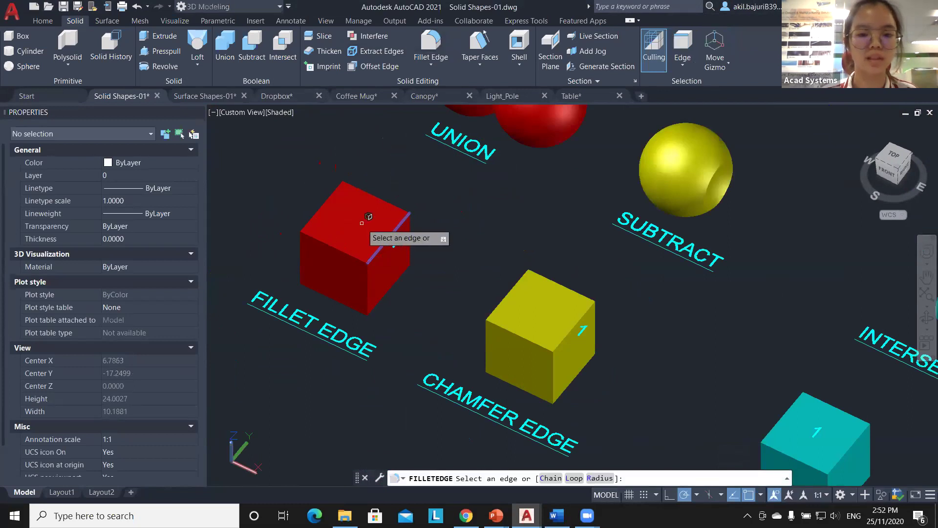
pyautogui.click(394, 230)
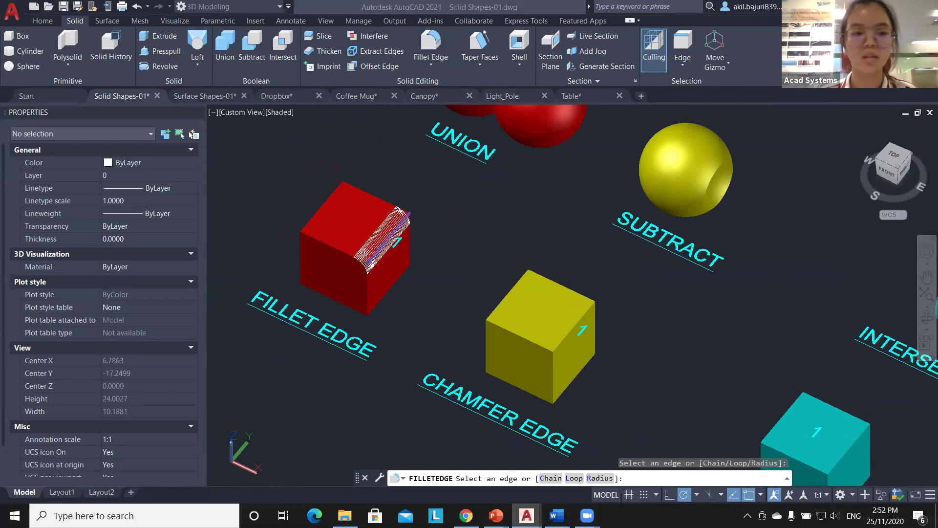
pyautogui.click(600, 478)
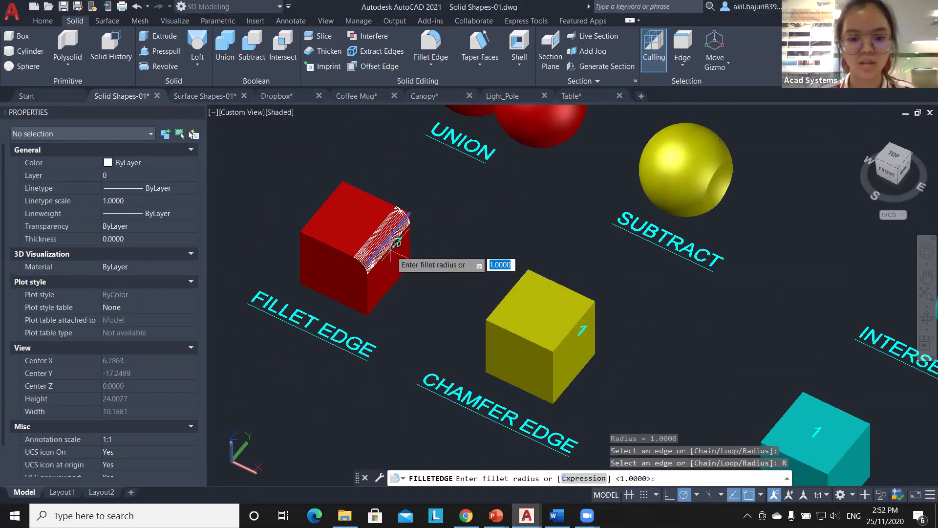
pyautogui.press('Down')
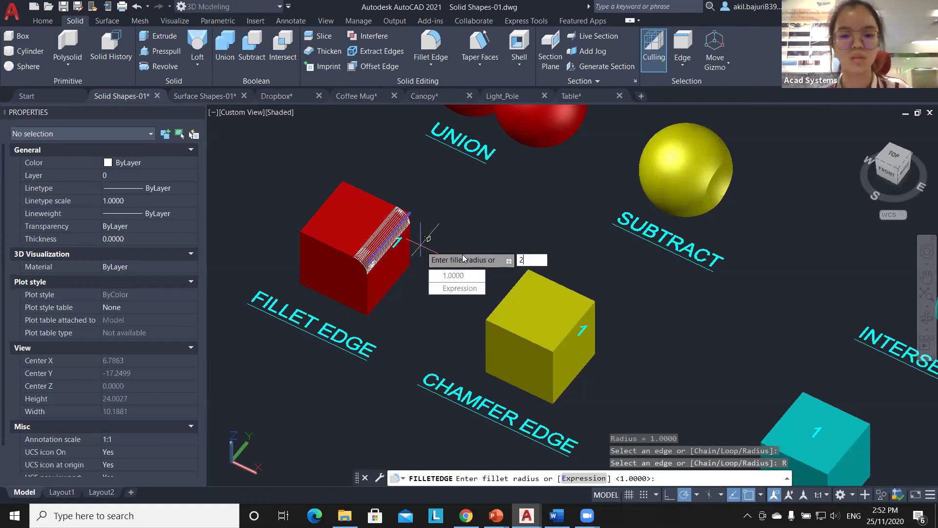
pyautogui.press('Return')
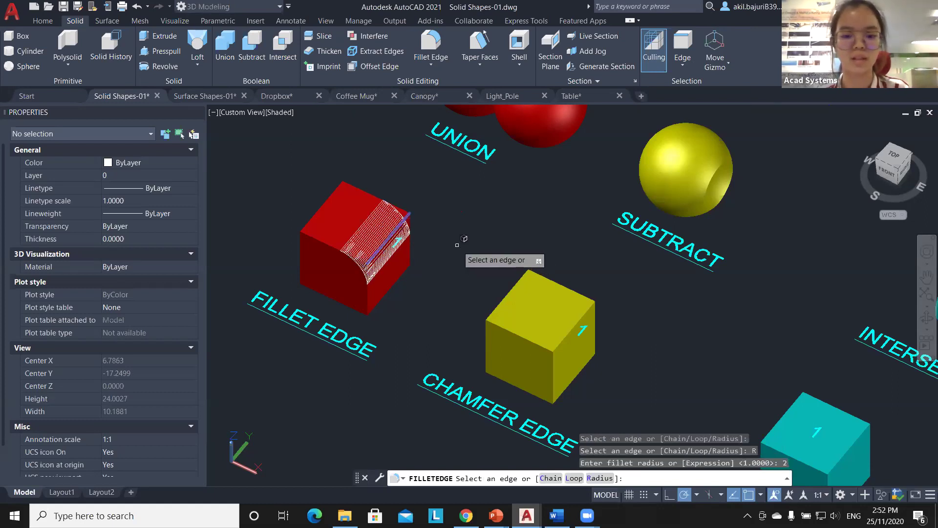
pyautogui.press('Return')
pyautogui.press('Return')
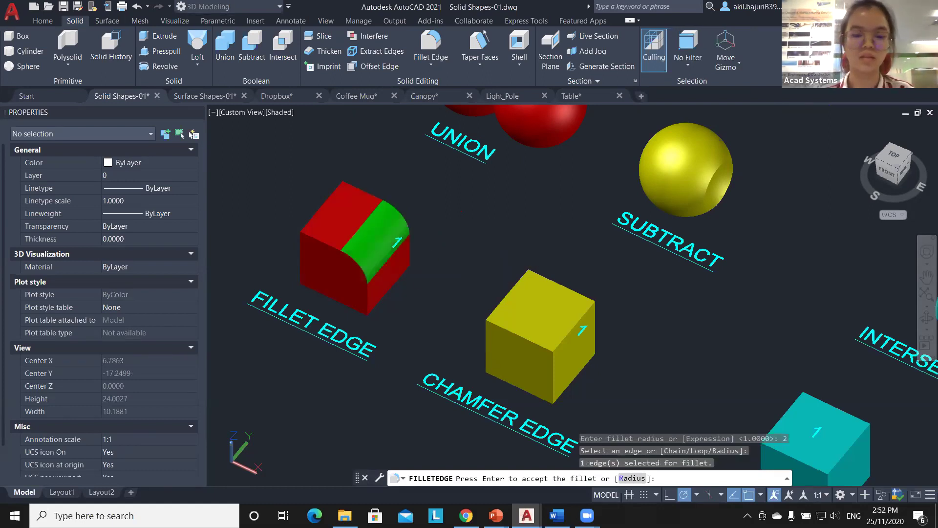
pyautogui.keyDown('shift'); pyautogui.moveTo(450, 249); pyautogui.dragTo(403, 247, button='middle'); pyautogui.keyUp('shift')
# Step: Chamfer one top edge of the yellow cube using Chamfer Edge, distances 4 and 1
pyautogui.click(433, 64)
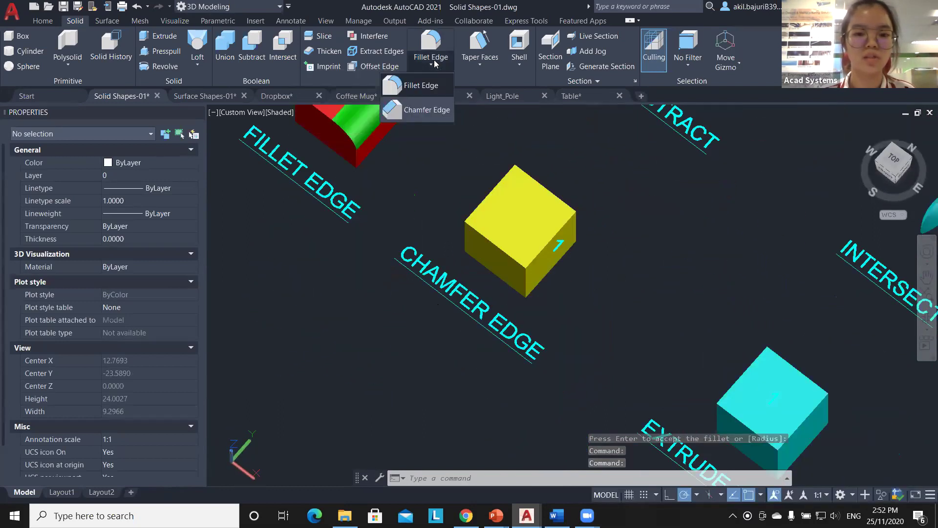
pyautogui.click(415, 111)
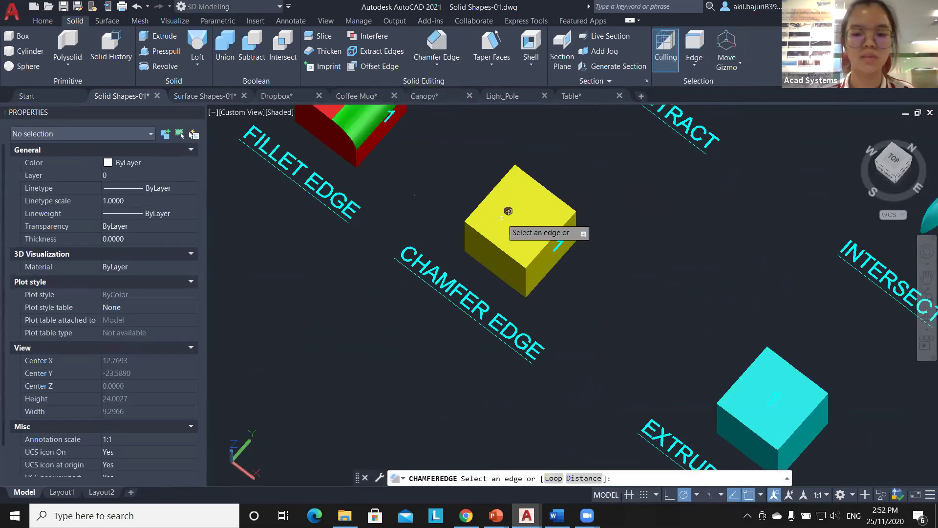
pyautogui.click(555, 237)
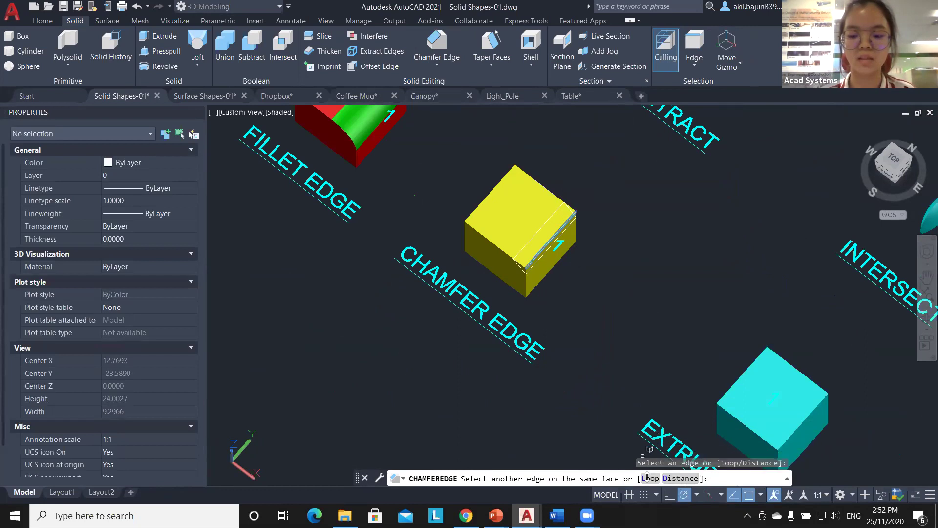
pyautogui.click(679, 478)
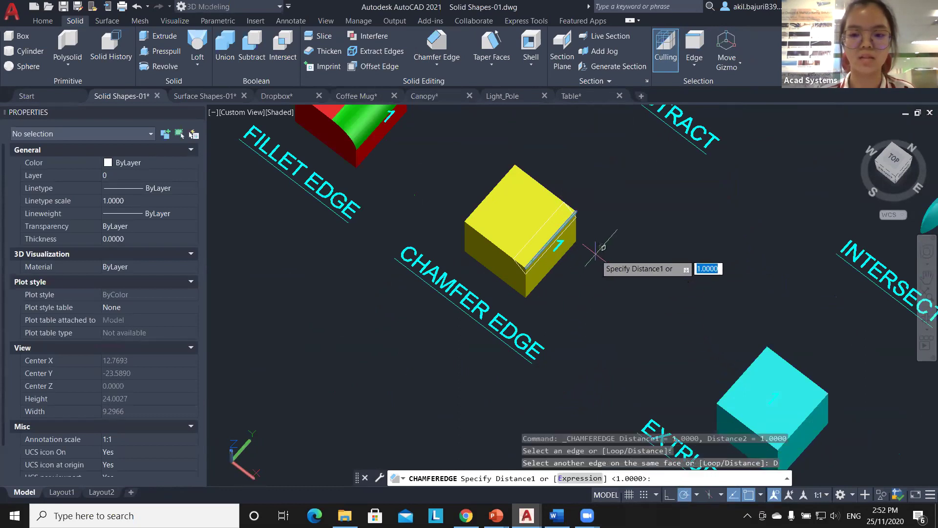
pyautogui.press('Return')
pyautogui.press('Return')
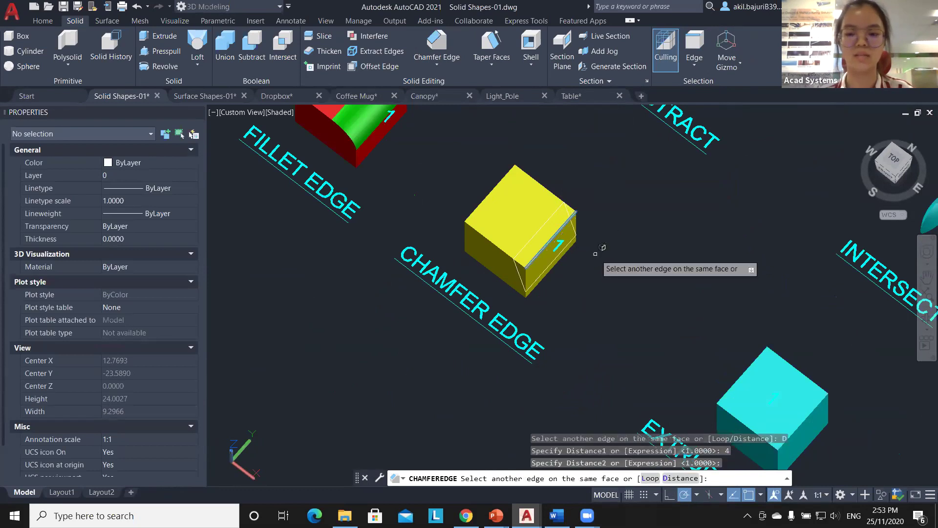
pyautogui.press('Return')
pyautogui.press('Return')
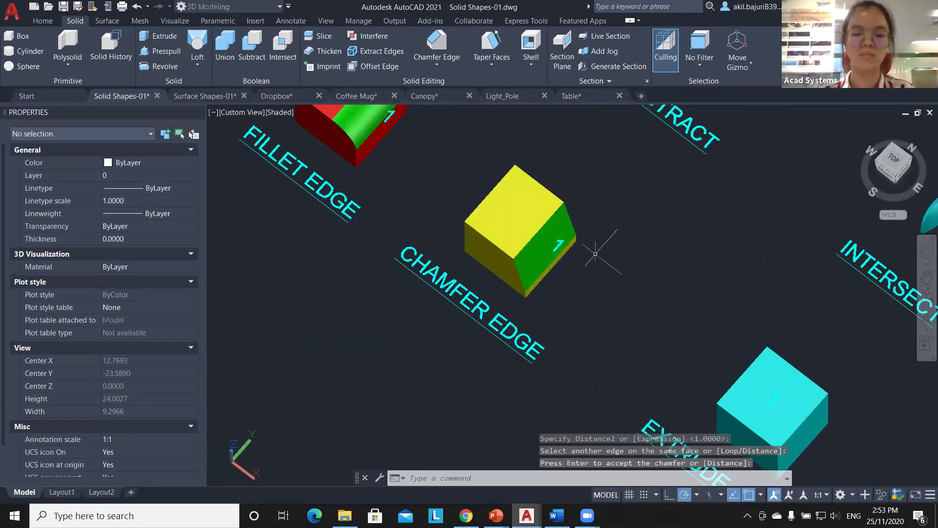
pyautogui.keyDown('shift'); pyautogui.moveTo(599, 283); pyautogui.dragTo(500, 319, button='middle'); pyautogui.keyUp('shift')
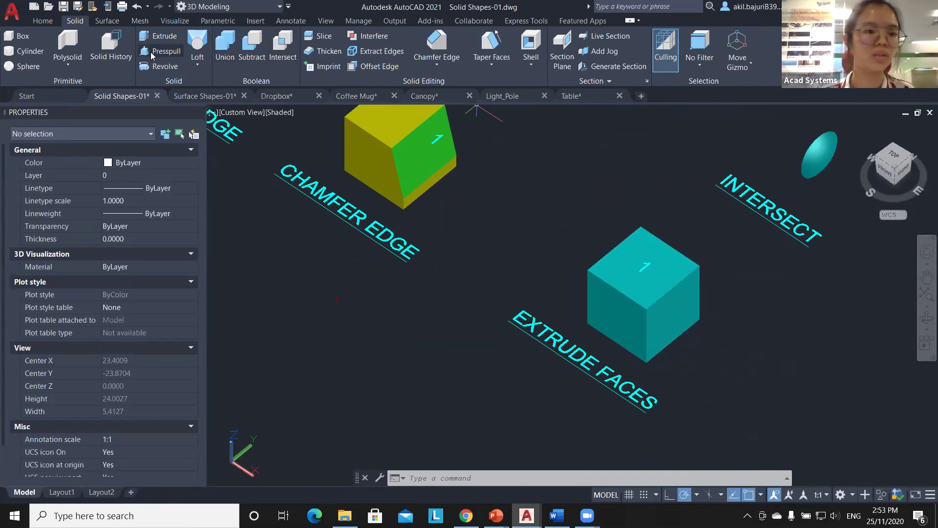
# Step: Extrude the cyan cube's top face upward into a tall grey block
pyautogui.click(157, 36)
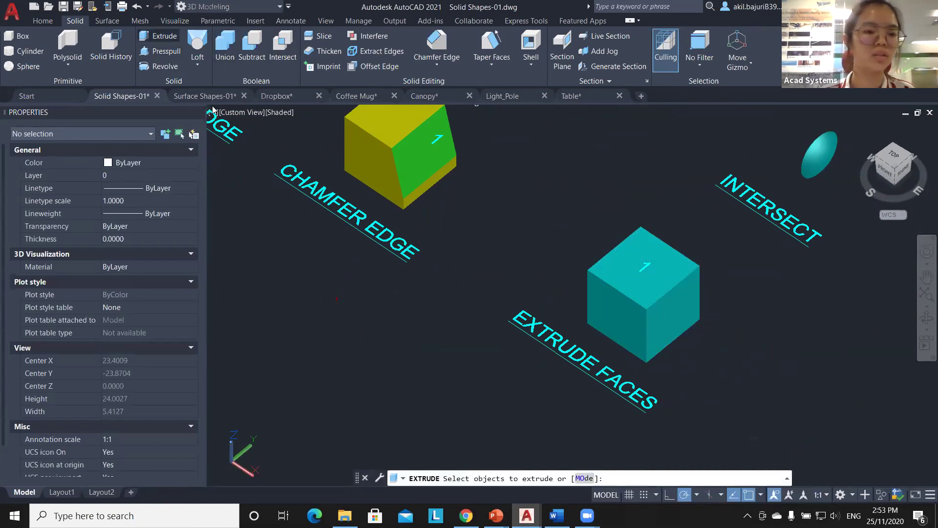
pyautogui.click(636, 298)
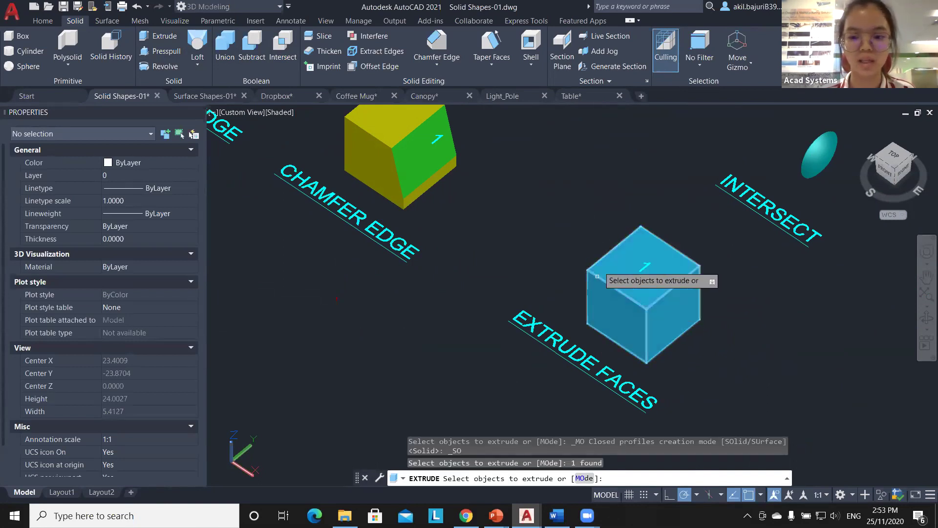
pyautogui.click(660, 268)
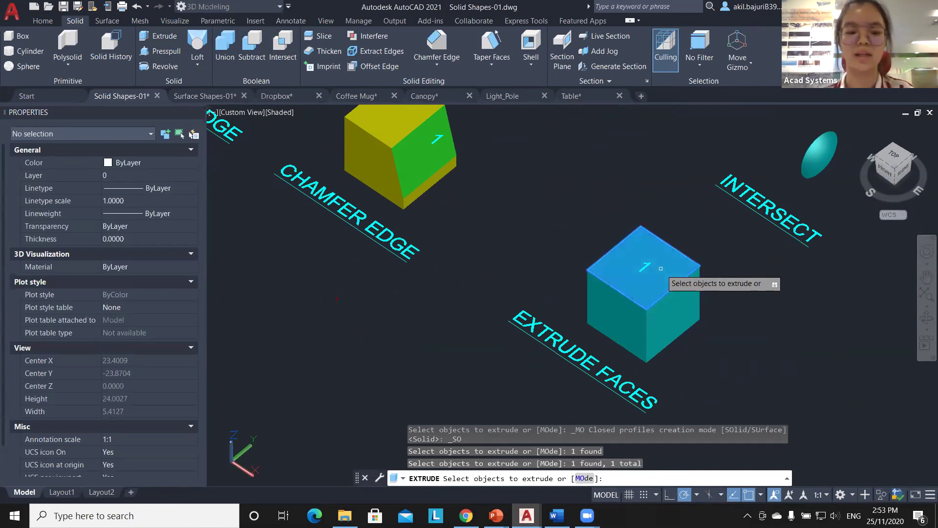
pyautogui.press('Return')
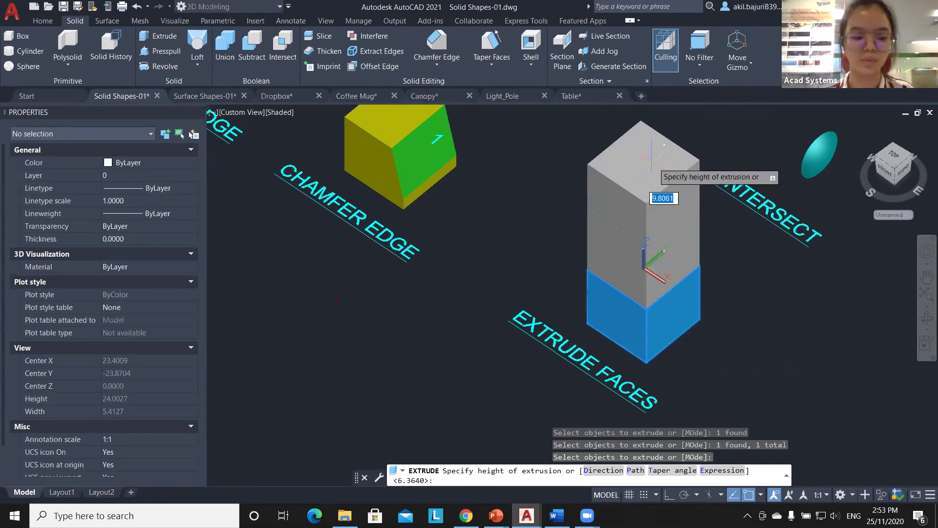
pyautogui.click(677, 155)
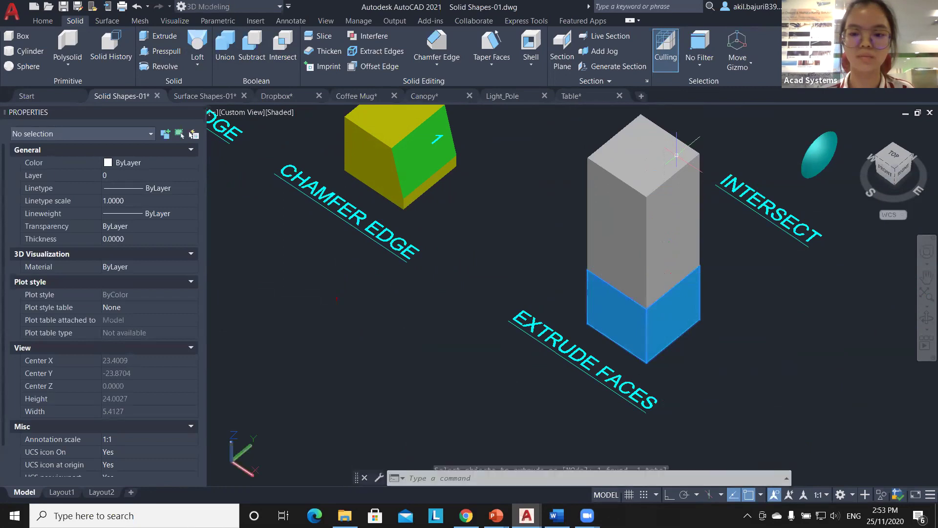
pyautogui.keyDown('shift'); pyautogui.moveTo(697, 328); pyautogui.dragTo(679, 319, button='middle'); pyautogui.keyUp('shift')
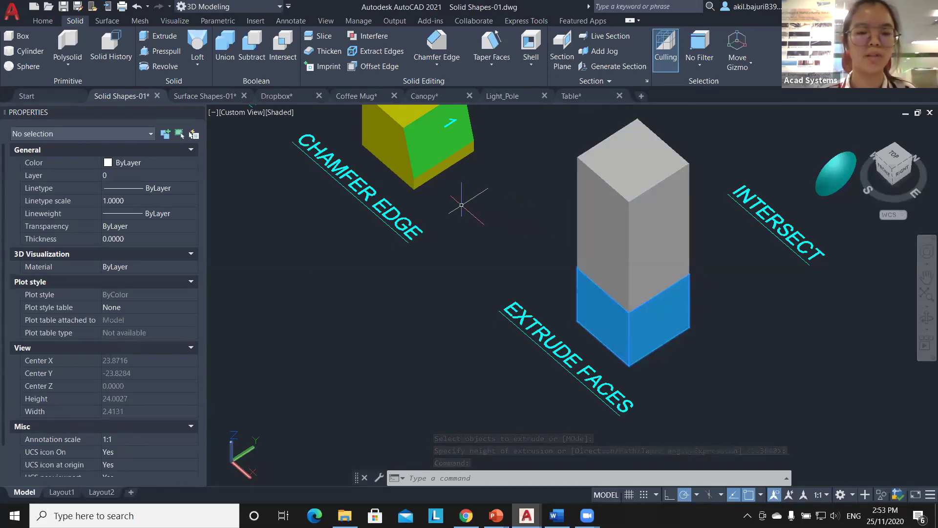
# Step: Switch to the Dropbox.dwg drawing, pan across the mailbox sketch, and show the Home ribbon
pyautogui.click(277, 98)
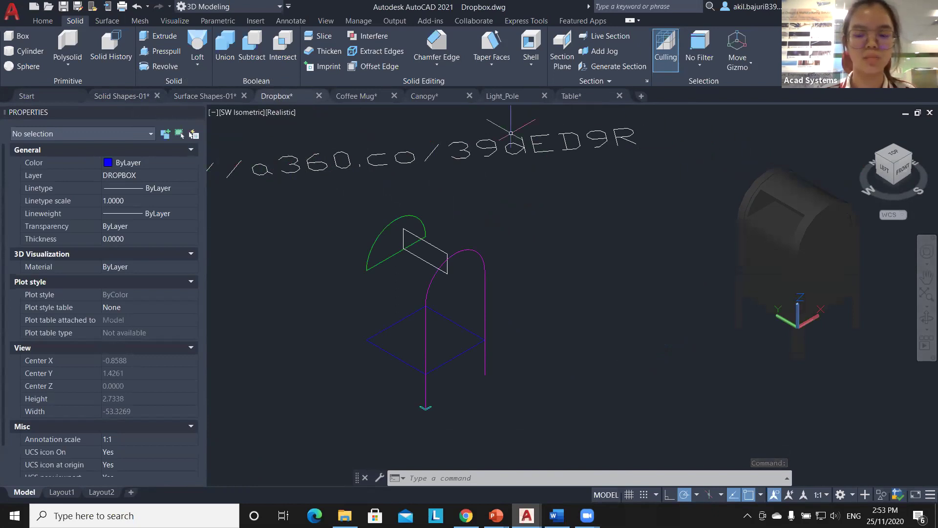
pyautogui.moveTo(316, 211); pyautogui.dragTo(369, 212, button='middle')
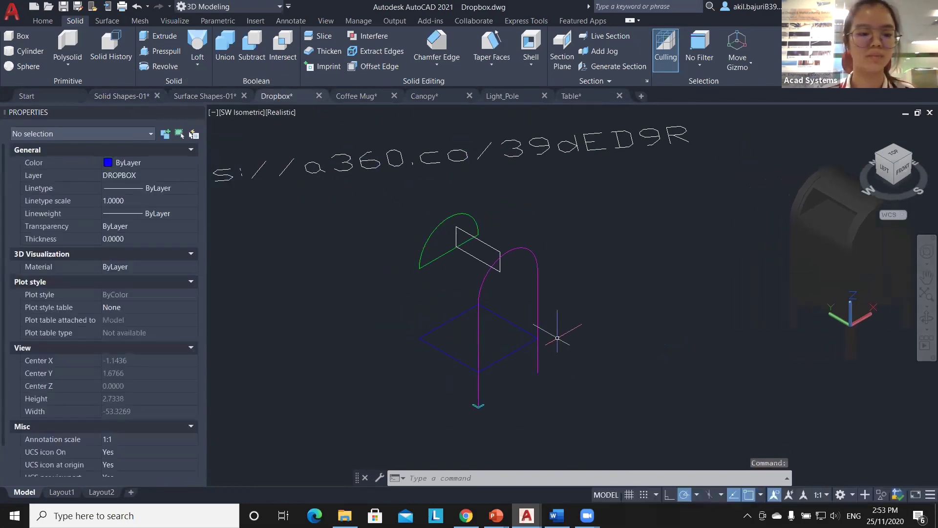
pyautogui.moveTo(746, 323); pyautogui.dragTo(730, 315, button='middle')
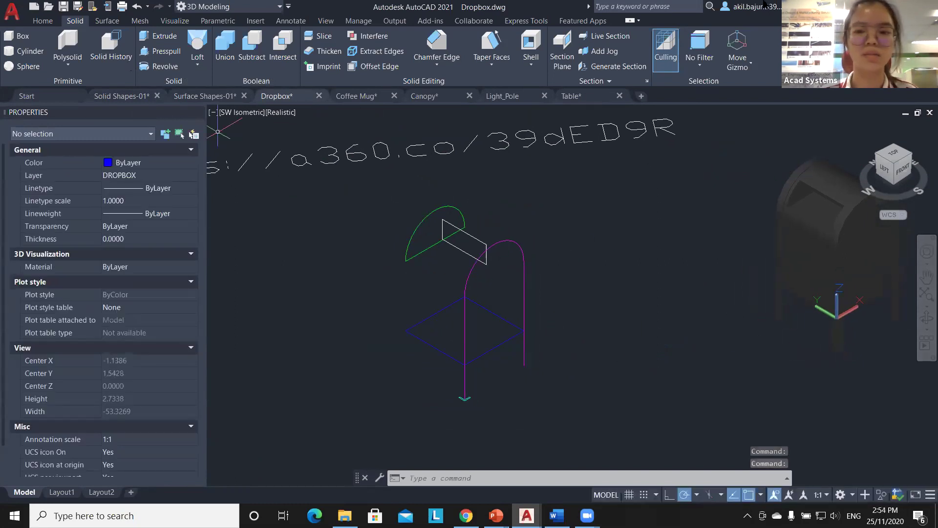
pyautogui.click(39, 21)
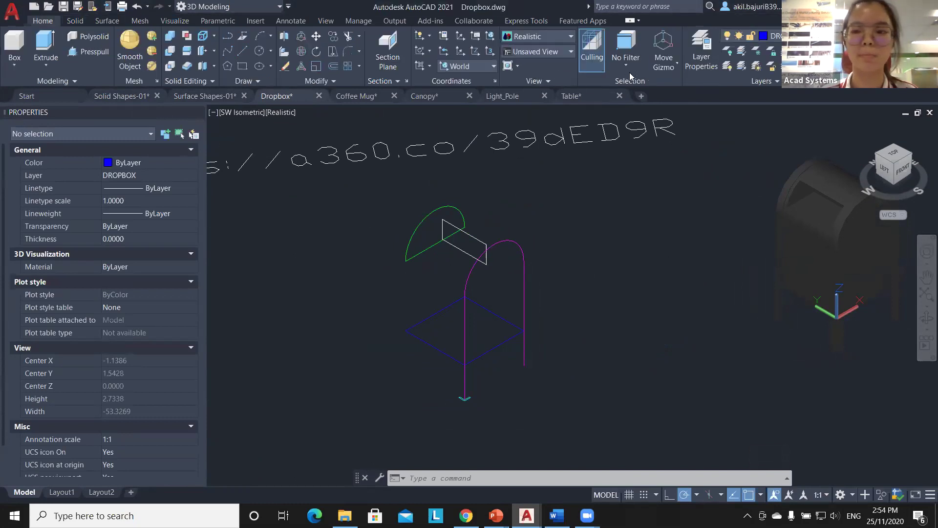
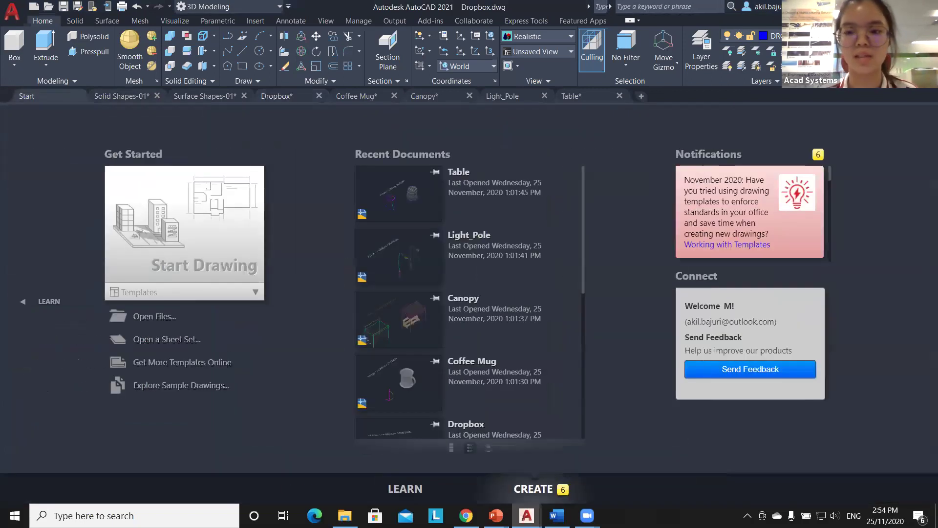
# Step: In the Solid Shapes-01 drawing, draw a small square nested inside a larger square
pyautogui.hotkey('ctrl', 'Tab')
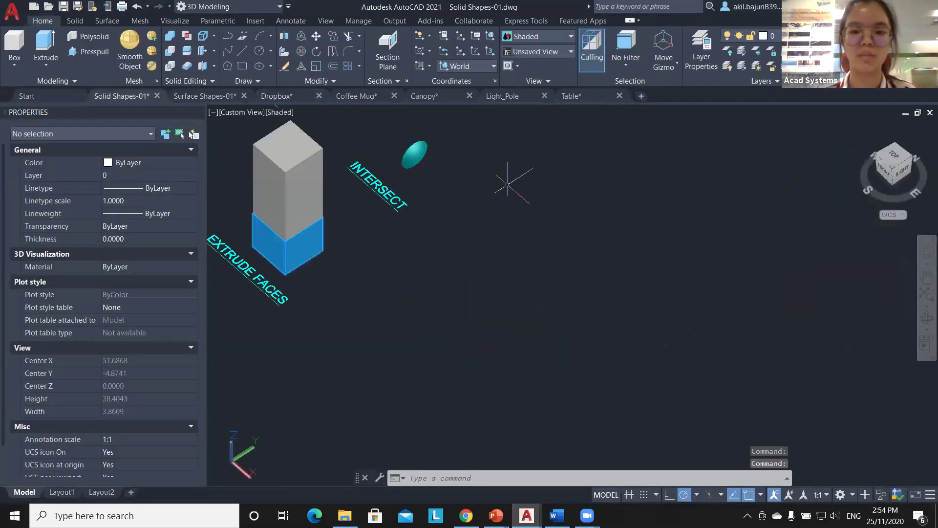
pyautogui.click(241, 66)
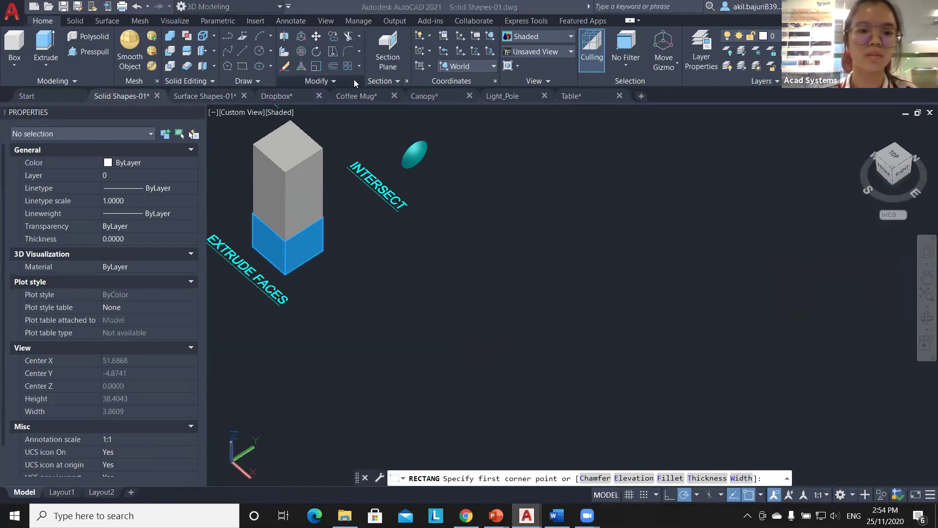
pyautogui.click(241, 69)
pyautogui.click(551, 227)
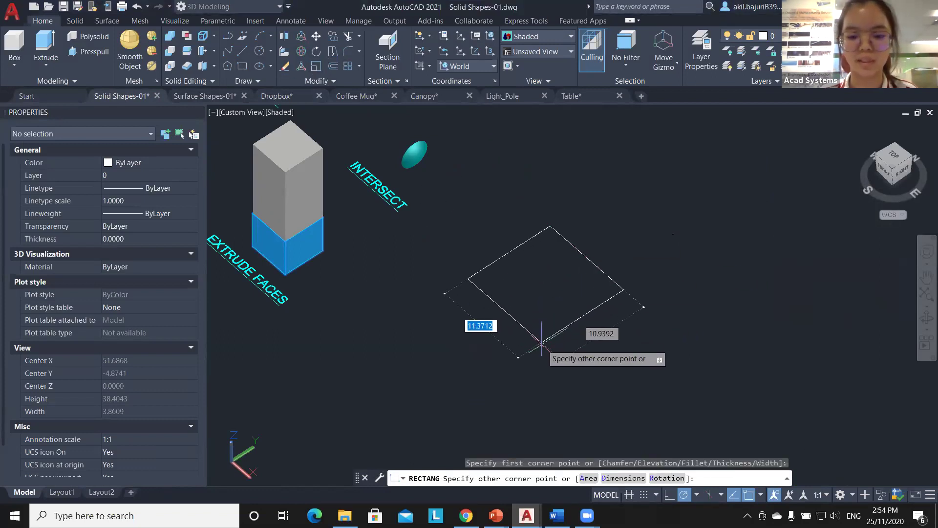
pyautogui.click(540, 338)
pyautogui.press('Return')
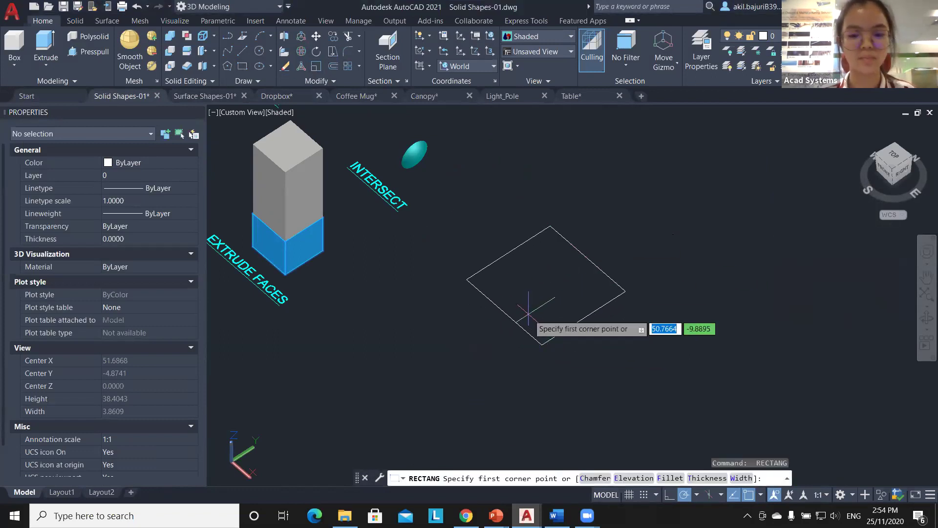
pyautogui.click(547, 260)
pyautogui.click(546, 316)
# Step: Select both squares and copy-paste the nested pair
pyautogui.moveTo(636, 373)
pyautogui.mouseDown(button='middle')
pyautogui.moveTo(572, 311)
pyautogui.moveTo(548, 310)
pyautogui.mouseUp(button='middle')
pyautogui.click(577, 288)
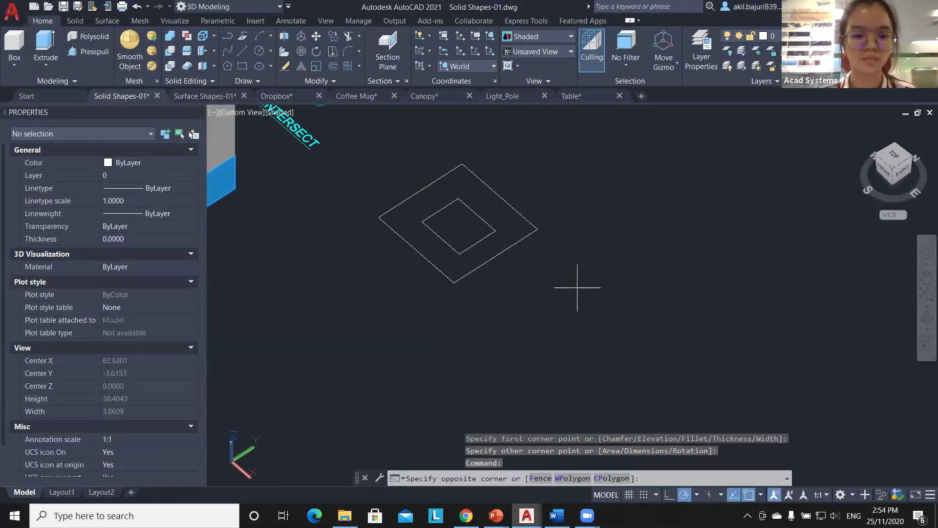
pyautogui.click(375, 167)
pyautogui.click(450, 295)
pyautogui.click(453, 289)
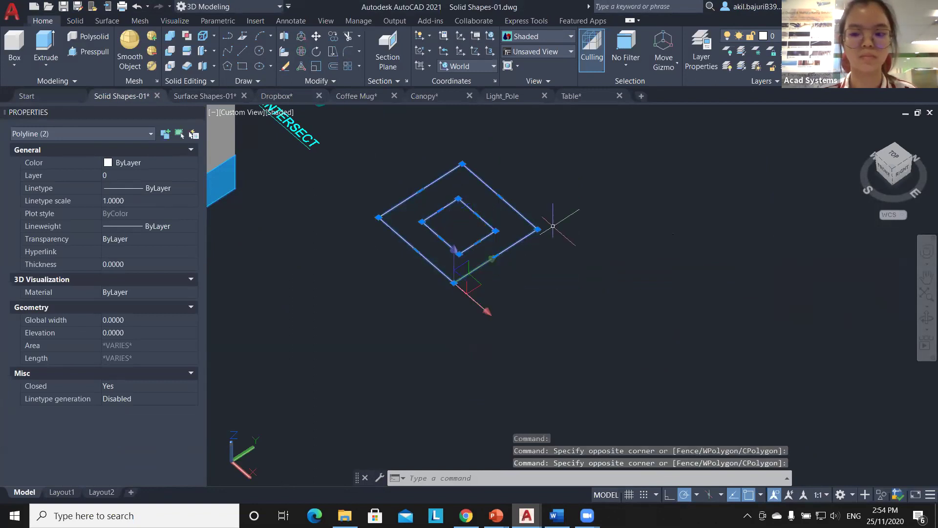
pyautogui.press('Escape')
pyautogui.press('Escape')
pyautogui.click(553, 238)
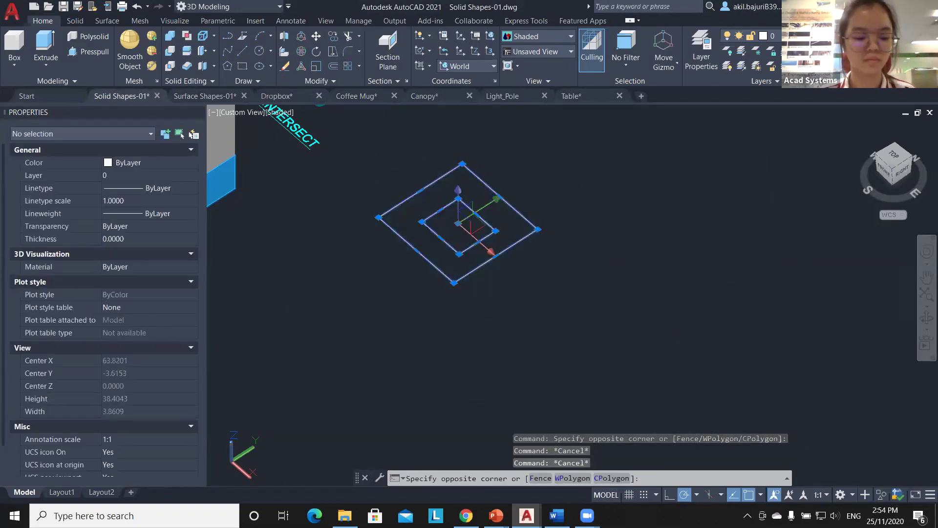
pyautogui.click(373, 167)
pyautogui.hotkey('ctrl', 'c')
pyautogui.hotkey('ctrl', 'v')
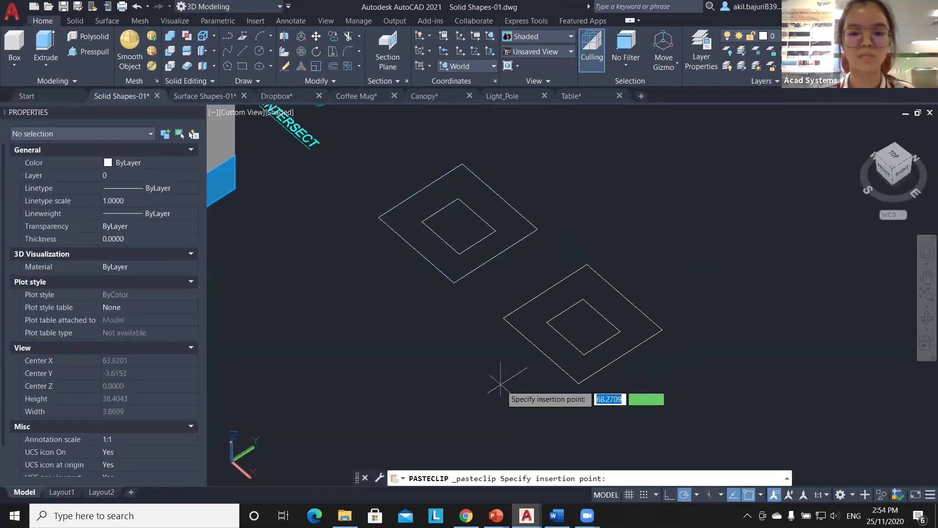
# Step: Place the pasted pair lower right and press-pull the ring between them into a hollow box
pyautogui.click(501, 320)
pyautogui.click(88, 51)
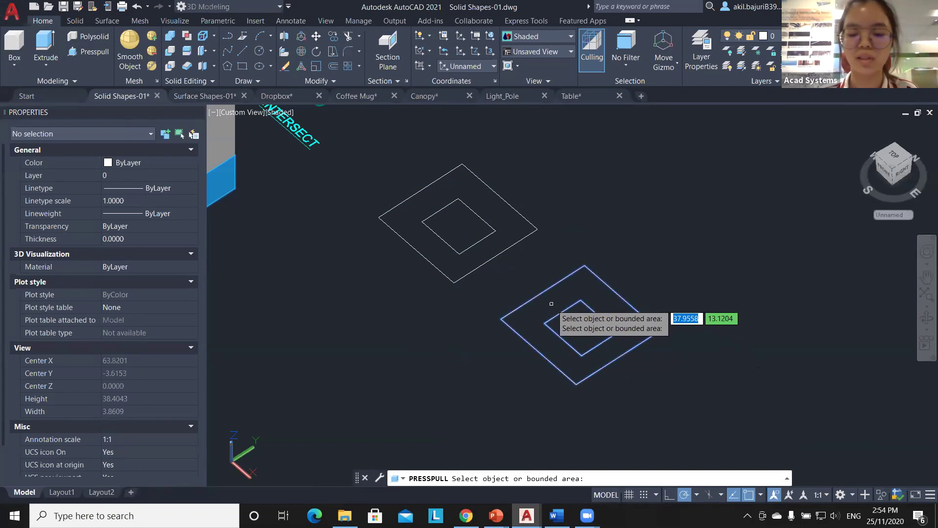
pyautogui.click(611, 305)
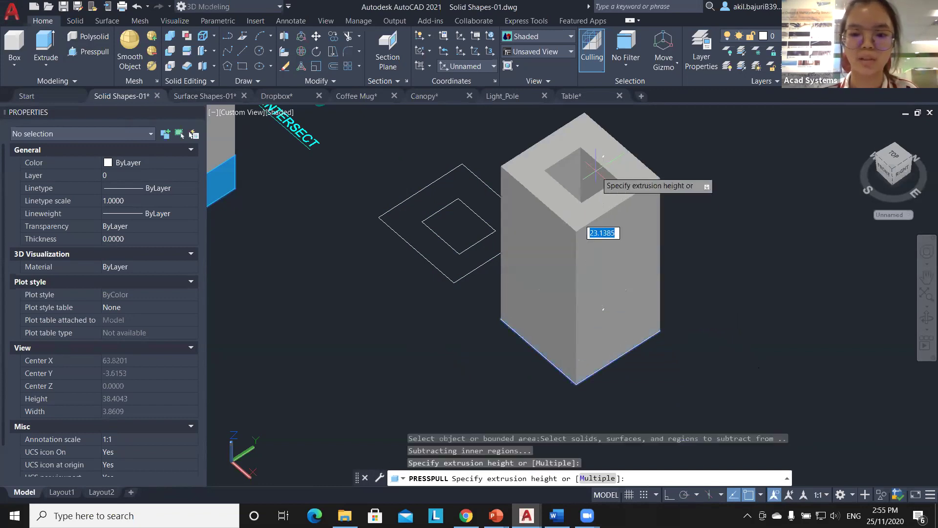
pyautogui.click(639, 242)
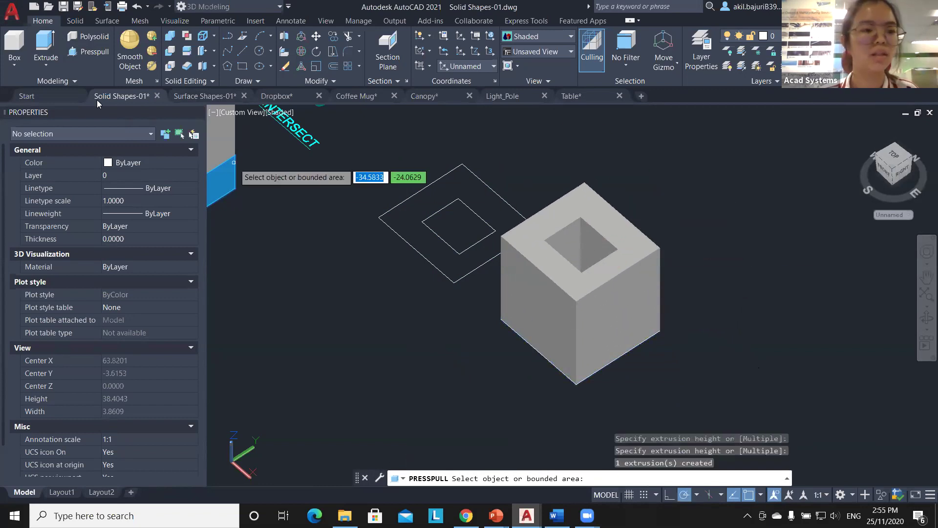
# Step: Extrude the original outer square into a solid box
pyautogui.click(47, 41)
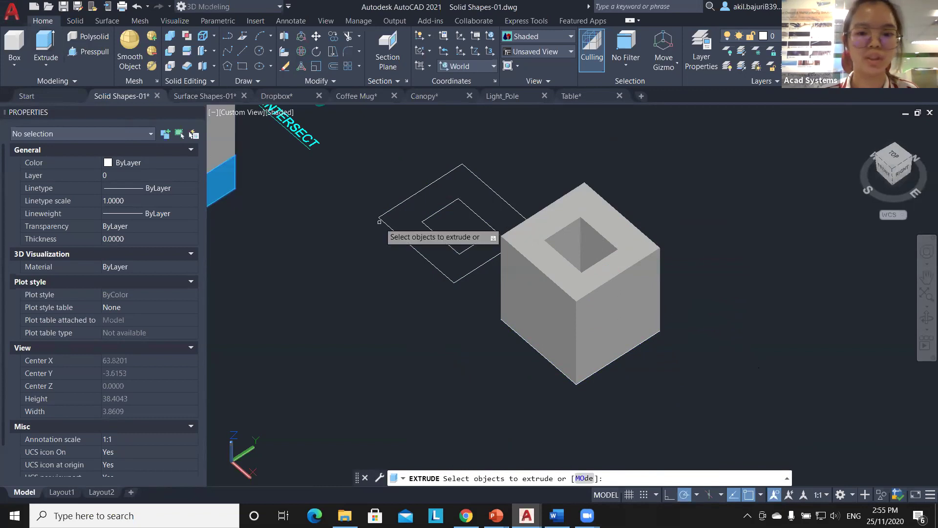
pyautogui.click(412, 195)
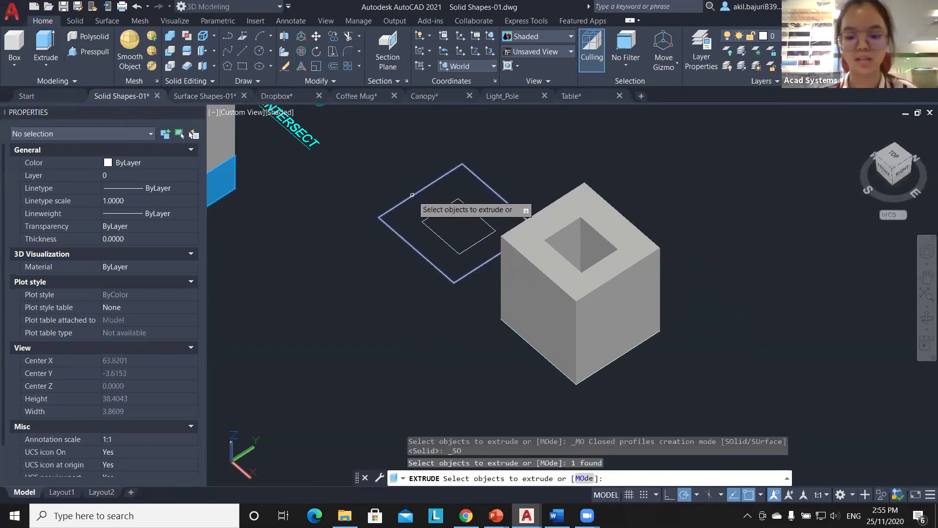
pyautogui.press('Return')
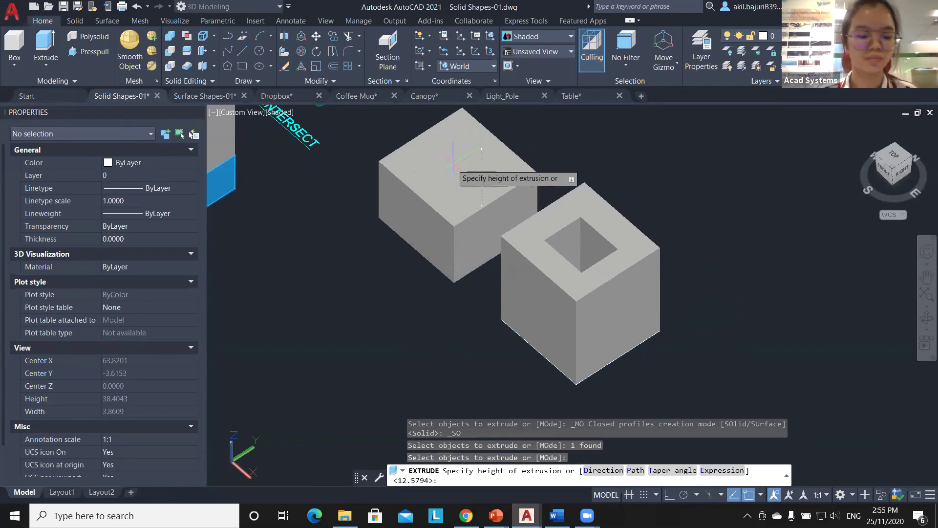
pyautogui.click(528, 134)
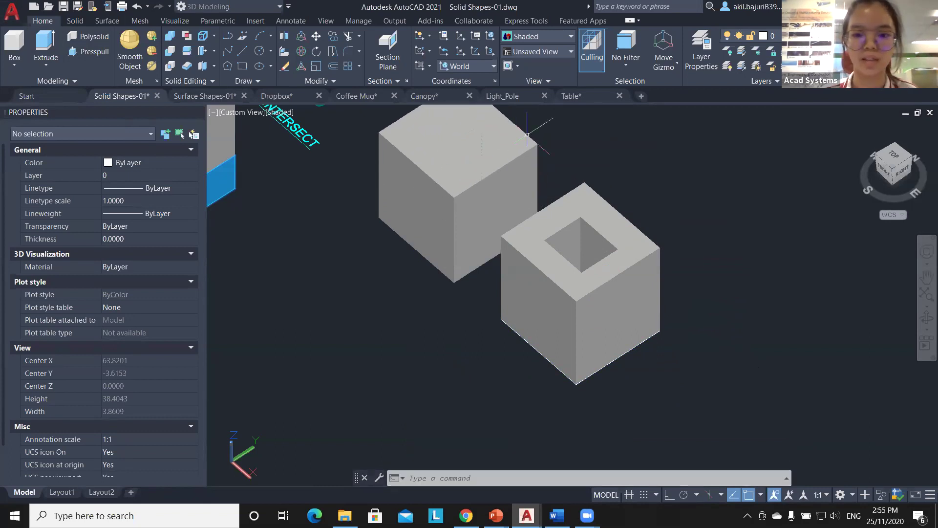
# Step: Orbit to compare the two boxes, then delete the boxes and leftover shapes
pyautogui.moveTo(486, 239)
pyautogui.keyDown('shift'); pyautogui.mouseDown(button='middle')
pyautogui.moveTo(509, 222)
pyautogui.moveTo(497, 258)
pyautogui.moveTo(508, 235)
pyautogui.mouseUp(button='middle'); pyautogui.keyUp('shift')
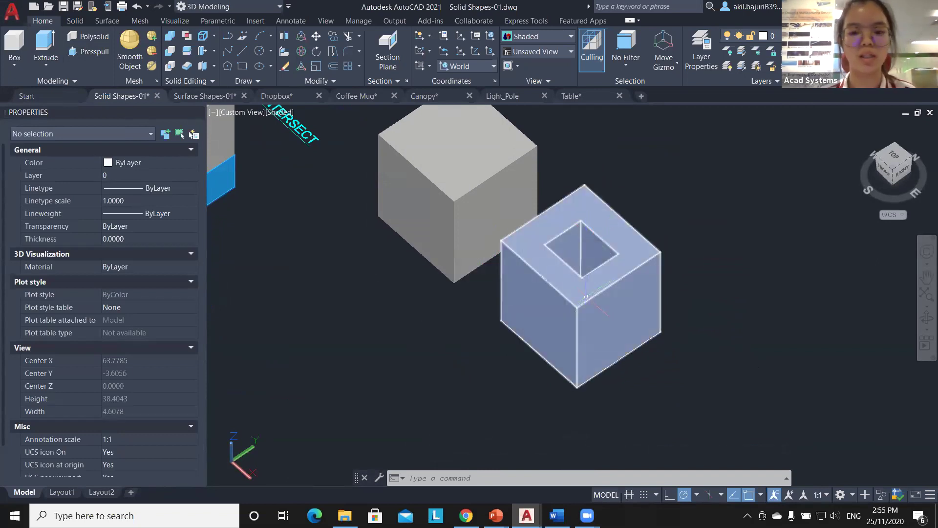
pyautogui.scroll(-2, 533, 277)
pyautogui.click(664, 380)
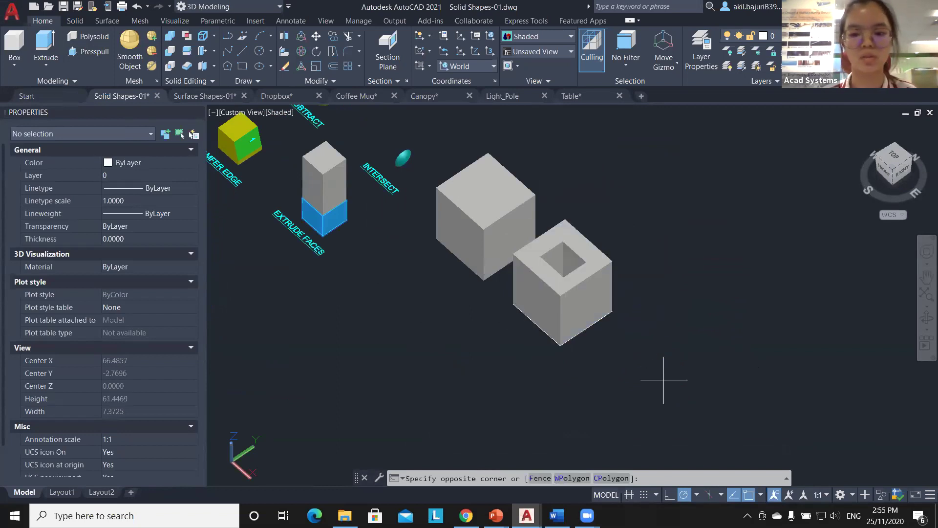
pyautogui.click(360, 119)
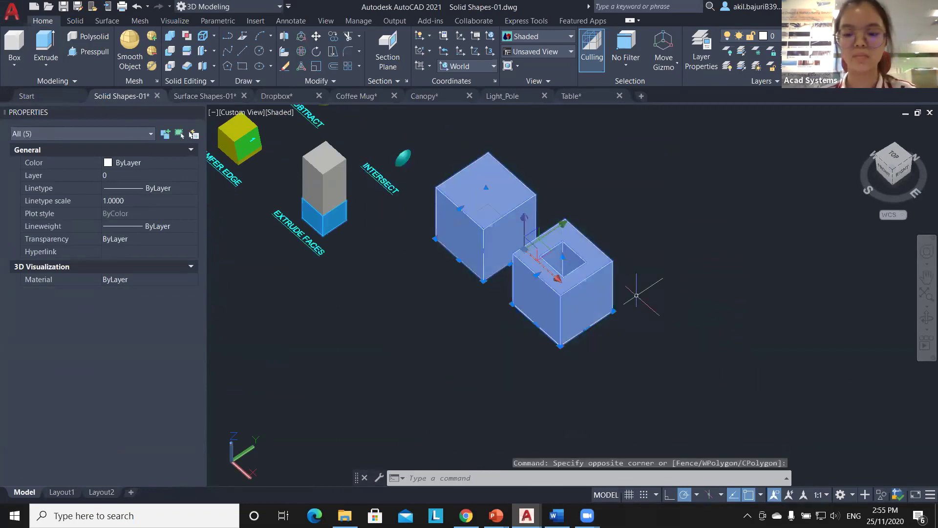
pyautogui.press('Delete')
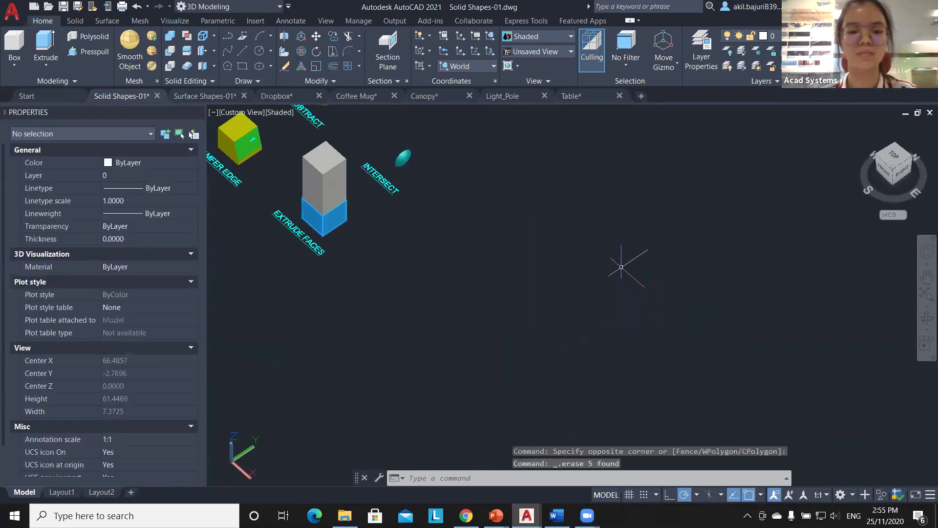
# Step: Open the Dropbox drawing, frame the bent path and base square, and show the Solid tab
pyautogui.click(277, 96)
pyautogui.moveTo(349, 306); pyautogui.dragTo(459, 335, button='middle')
pyautogui.scroll(2, 459, 335)
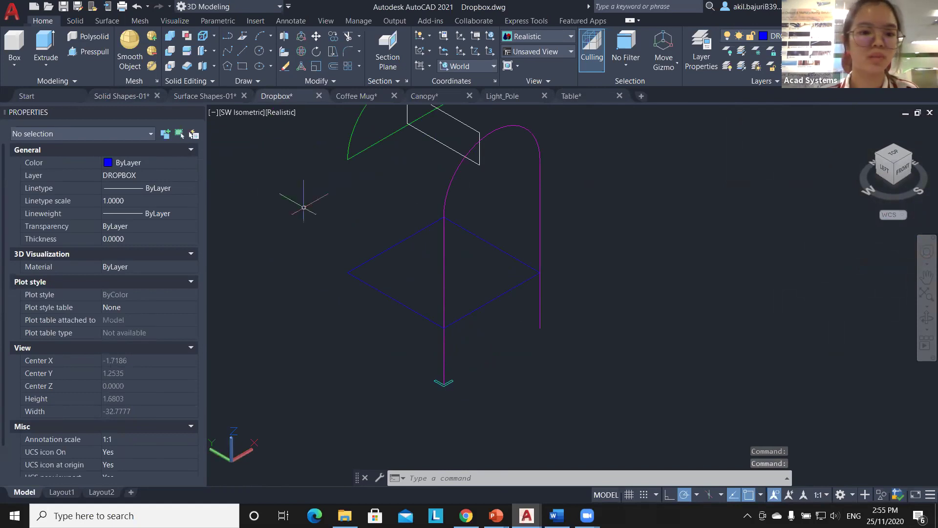
pyautogui.click(81, 21)
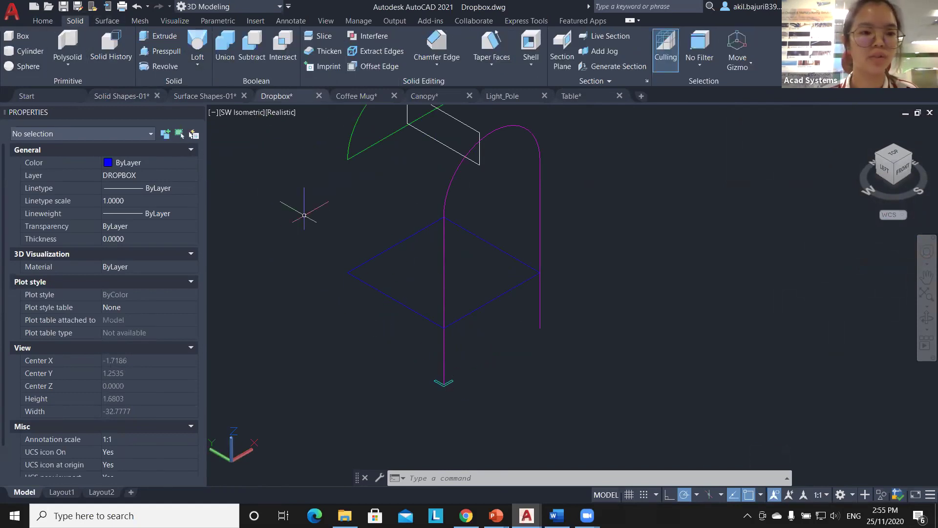
pyautogui.scroll(-4, 438, 255)
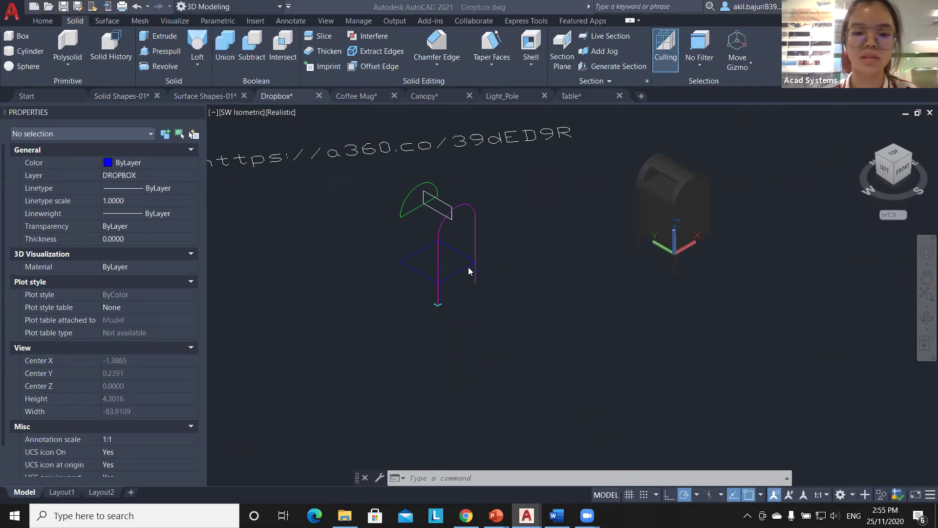
pyautogui.scroll(5, 469, 270)
pyautogui.keyDown('shift'); pyautogui.moveTo(307, 215); pyautogui.dragTo(381, 274, button='middle'); pyautogui.keyUp('shift')
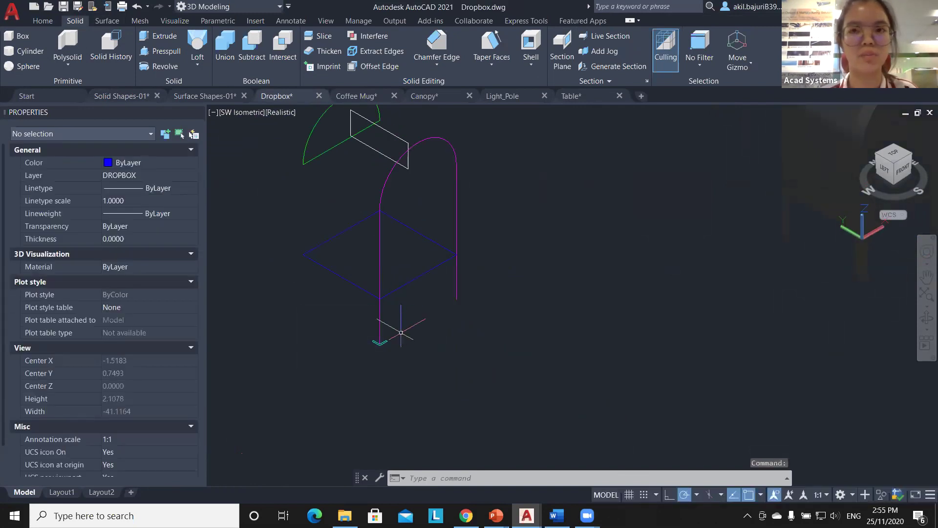
# Step: Extrude the small profile along the magenta bent path into a blue arched tube
pyautogui.click(157, 39)
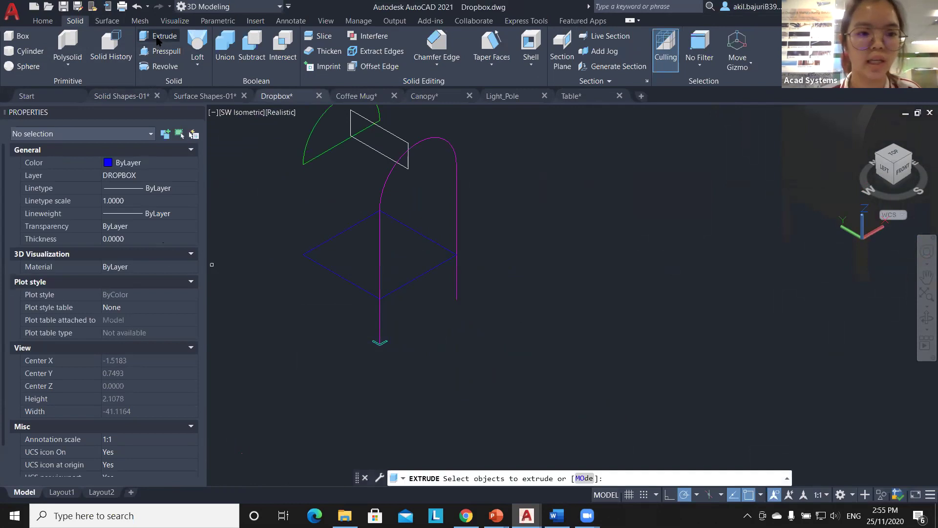
pyautogui.click(385, 342)
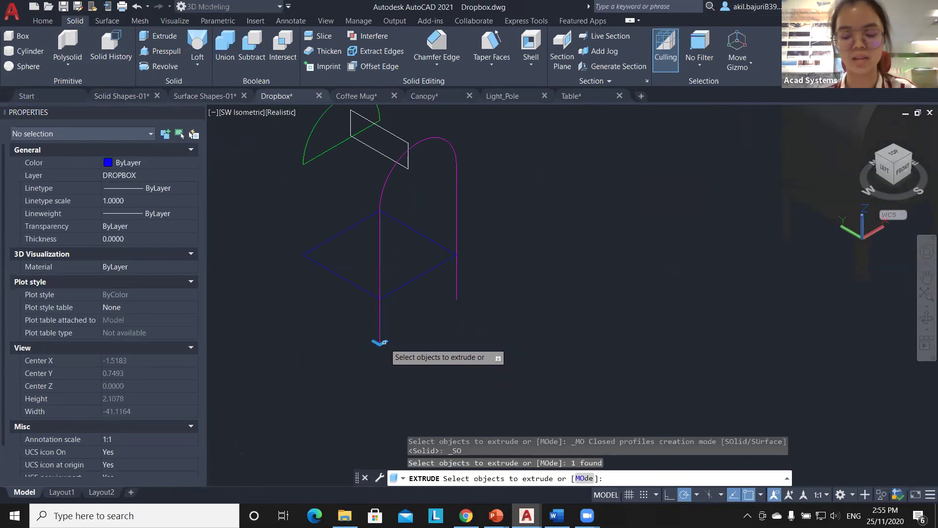
pyautogui.press('Return')
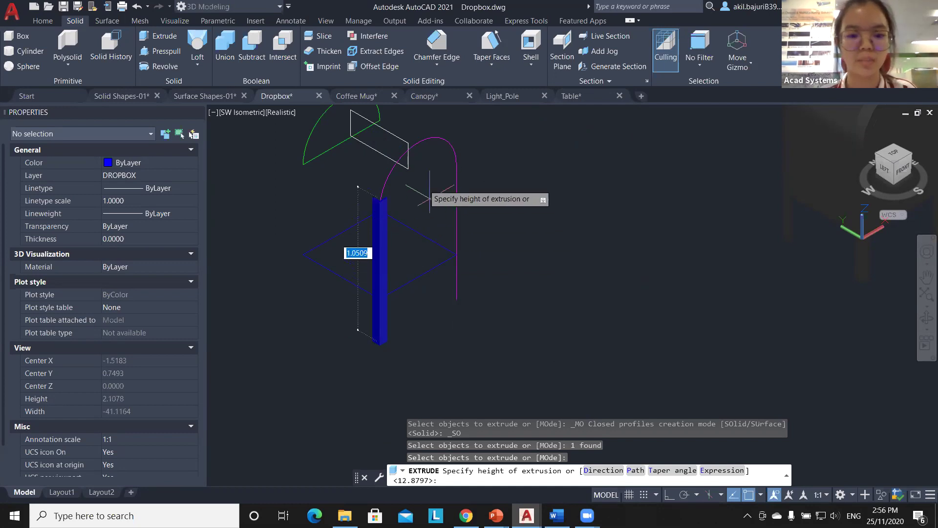
pyautogui.click(633, 470)
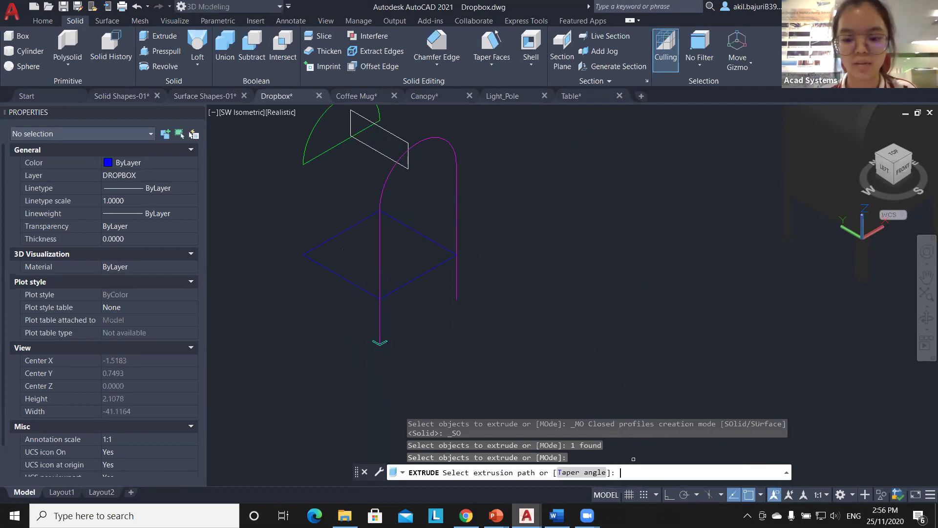
pyautogui.click(440, 139)
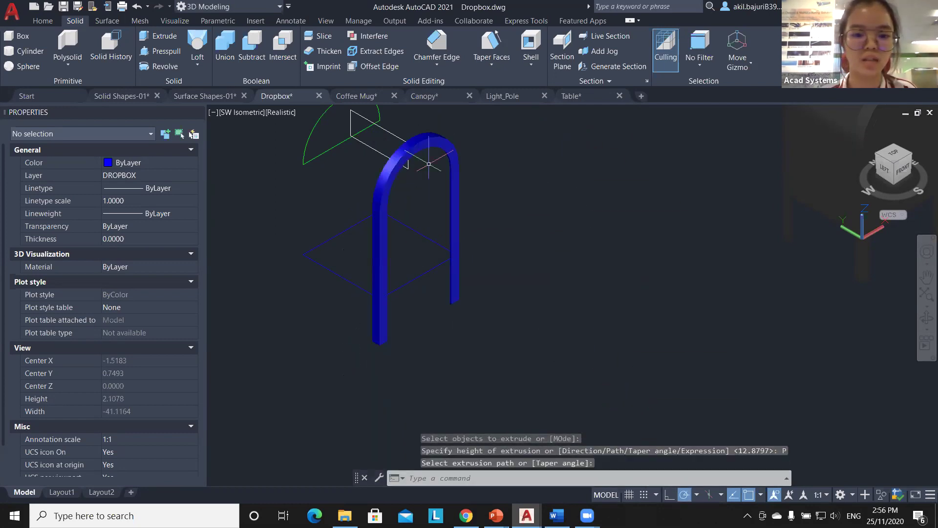
pyautogui.moveTo(413, 372)
pyautogui.keyDown('shift'); pyautogui.mouseDown(button='middle')
pyautogui.moveTo(425, 358)
pyautogui.moveTo(481, 350)
pyautogui.moveTo(408, 338)
pyautogui.moveTo(413, 359)
pyautogui.mouseUp(button='middle'); pyautogui.keyUp('shift')
pyautogui.moveTo(376, 212)
pyautogui.keyDown('shift'); pyautogui.mouseDown(button='middle')
pyautogui.moveTo(365, 224)
pyautogui.moveTo(469, 246)
pyautogui.mouseUp(button='middle'); pyautogui.keyUp('shift')
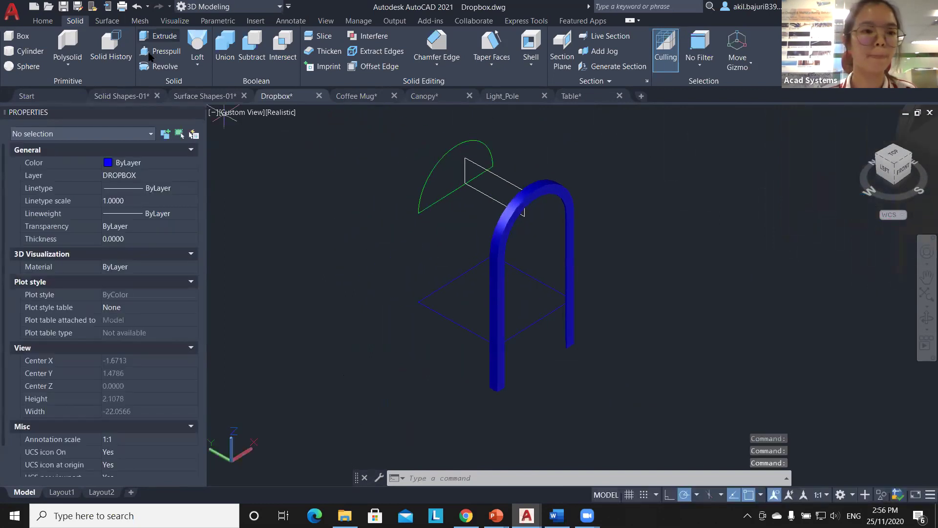
# Step: Extrude the rectangle into the dropbox's box body
pyautogui.click(158, 35)
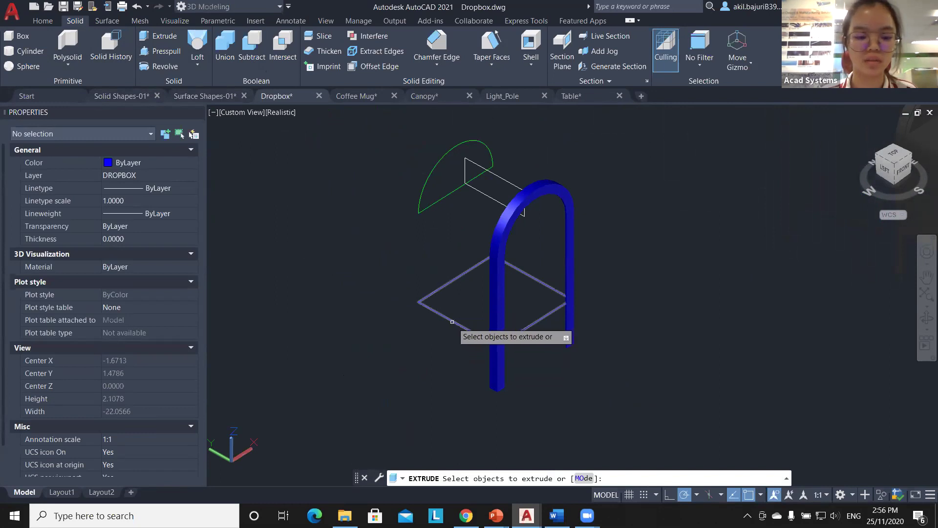
pyautogui.click(423, 302)
pyautogui.press('Return')
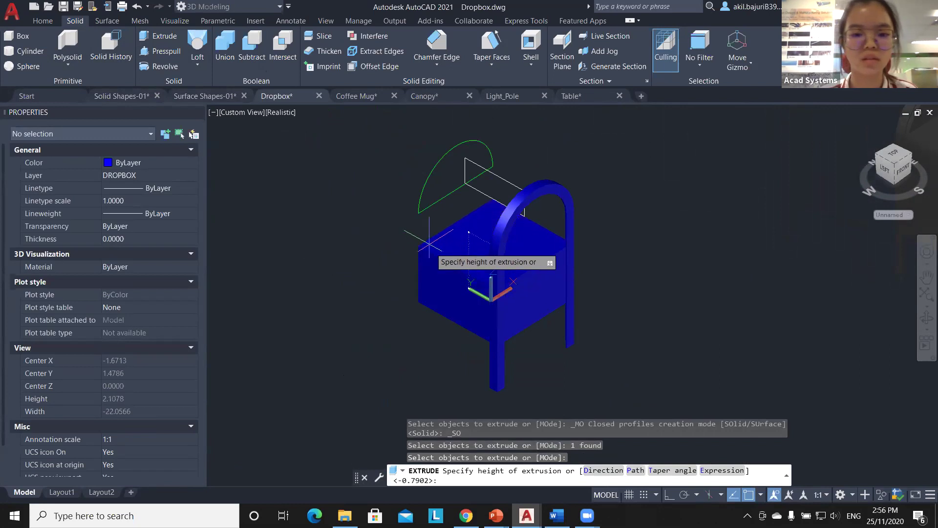
pyautogui.click(418, 213)
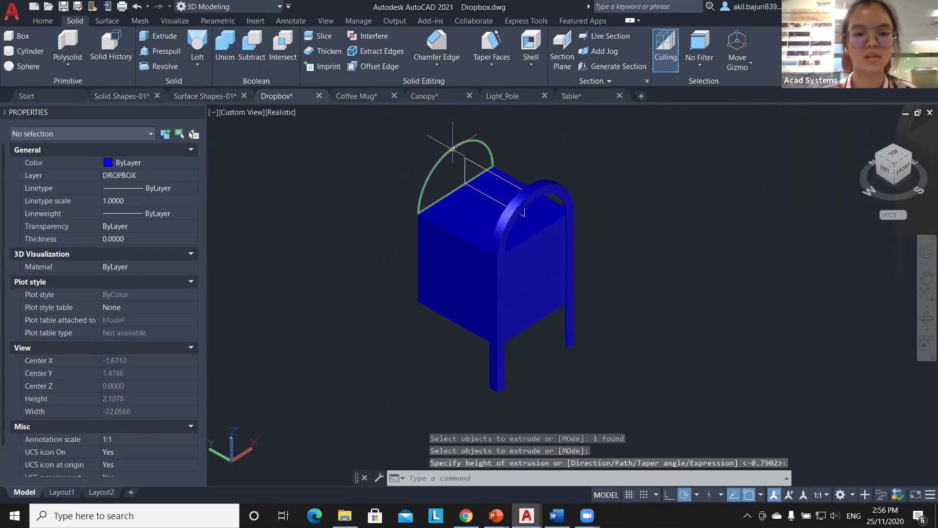
# Step: Extrude the green arc profile into the rounded roof and switch to 2D Wireframe
pyautogui.click(152, 36)
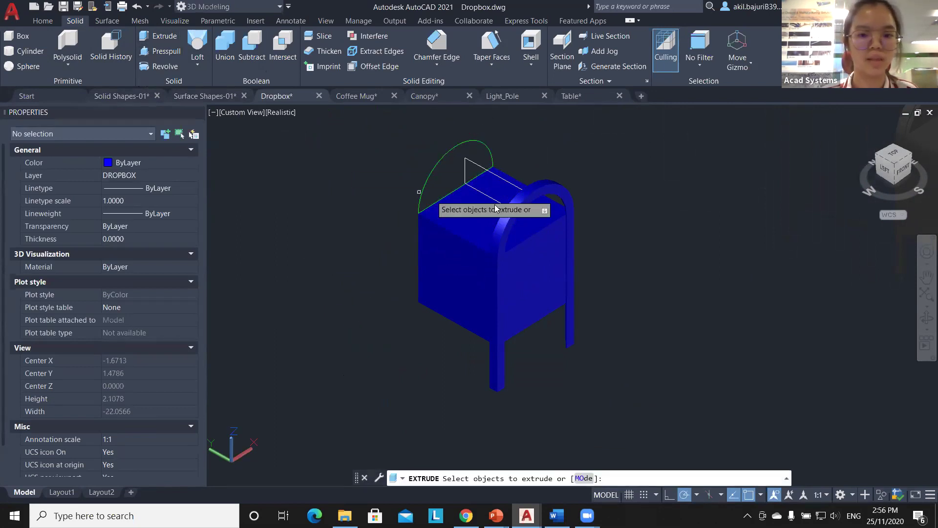
pyautogui.click(437, 163)
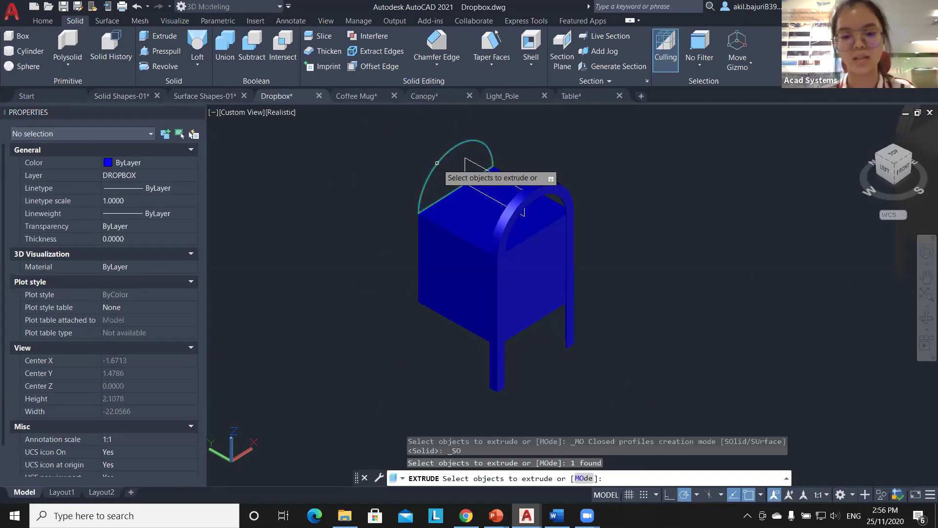
pyautogui.press('Return')
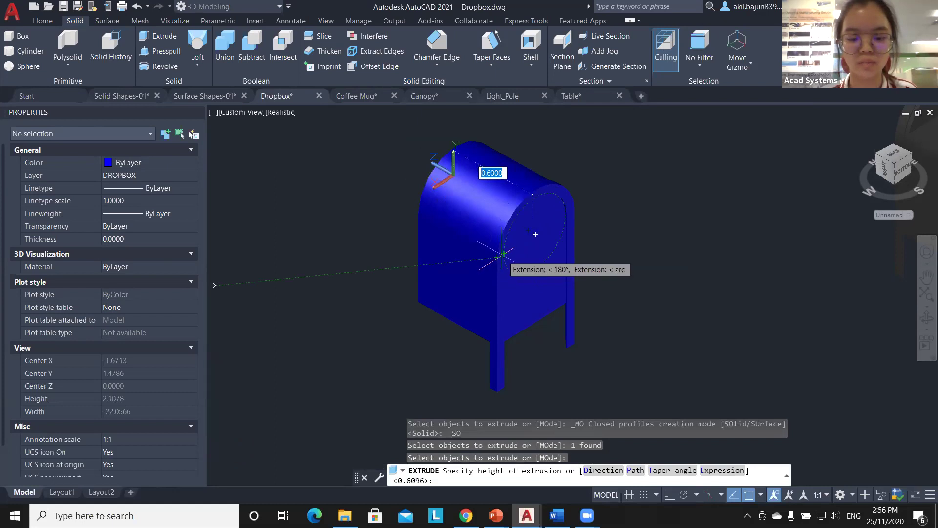
pyautogui.click(503, 254)
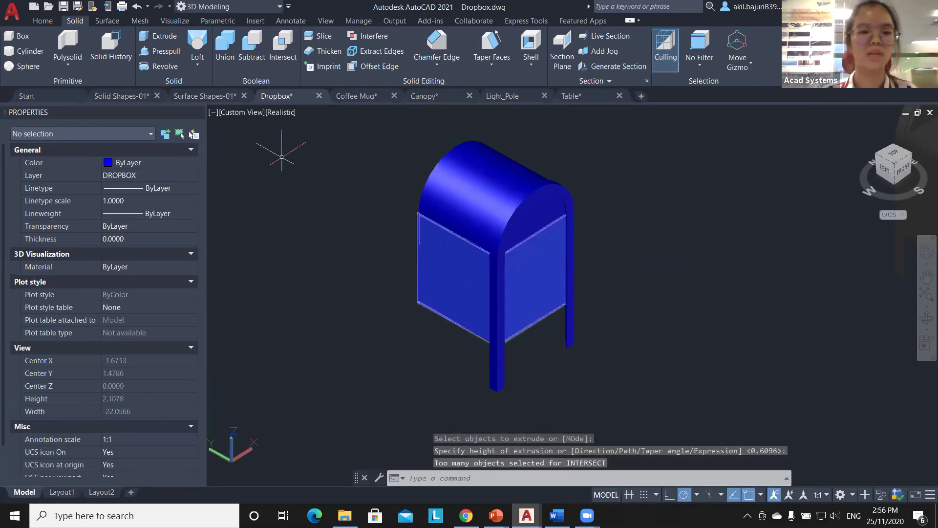
pyautogui.click(279, 114)
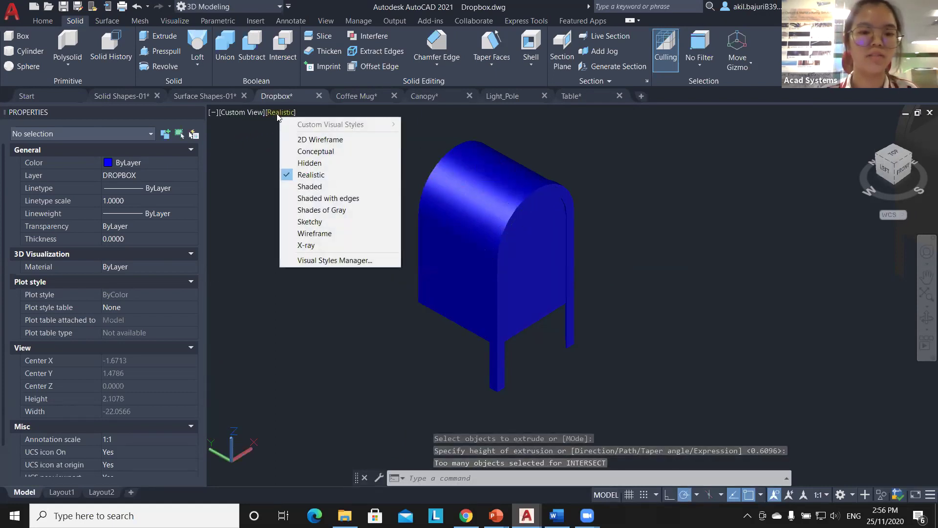
pyautogui.click(324, 140)
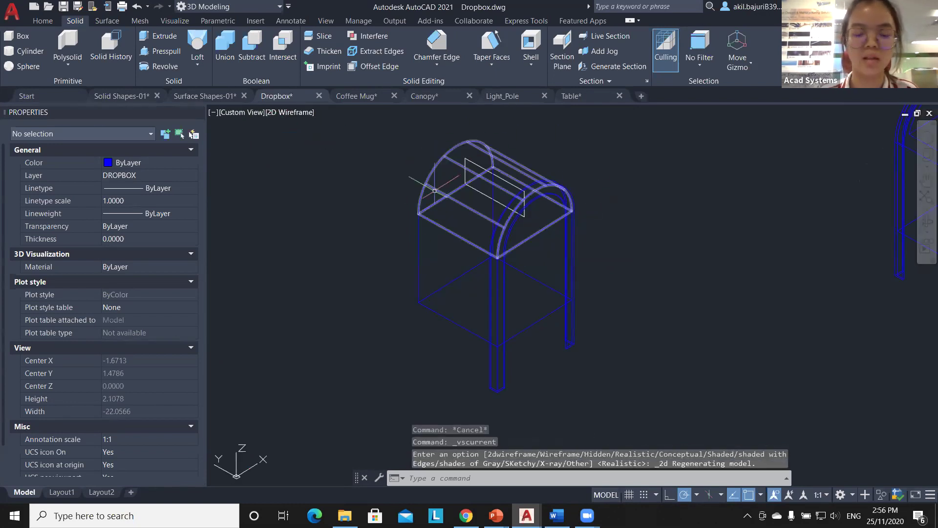
# Step: Extrude the white rectangle on the roof into the mail-slot box
pyautogui.scroll(4, 485, 193)
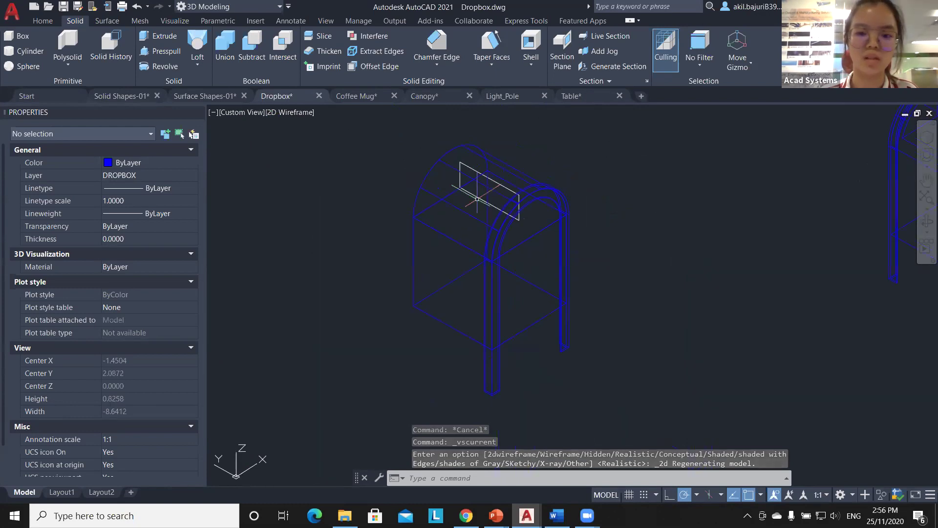
pyautogui.scroll(-2, 477, 197)
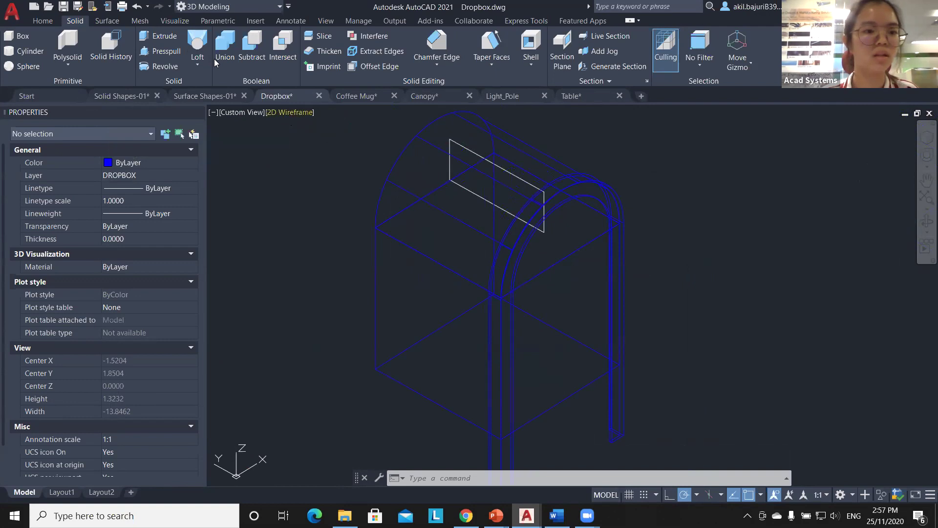
pyautogui.click(345, 167)
pyautogui.press('Escape')
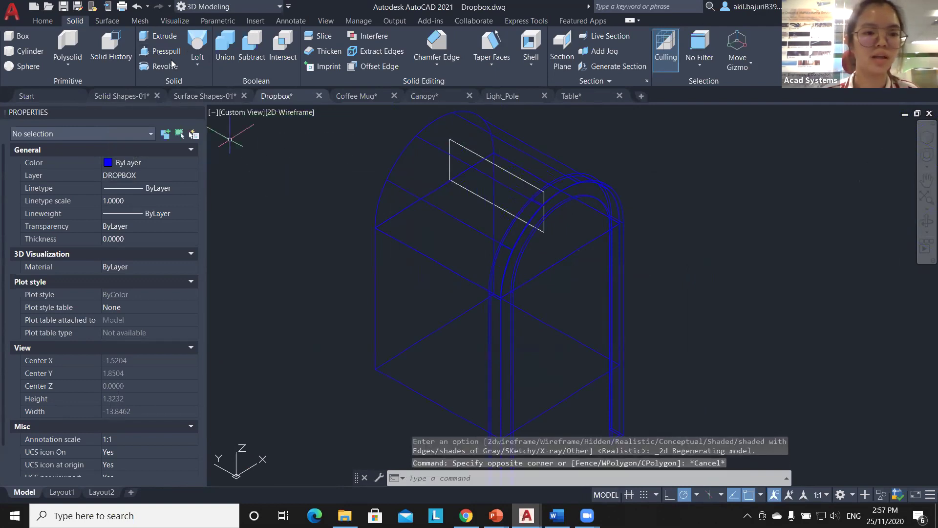
pyautogui.click(159, 36)
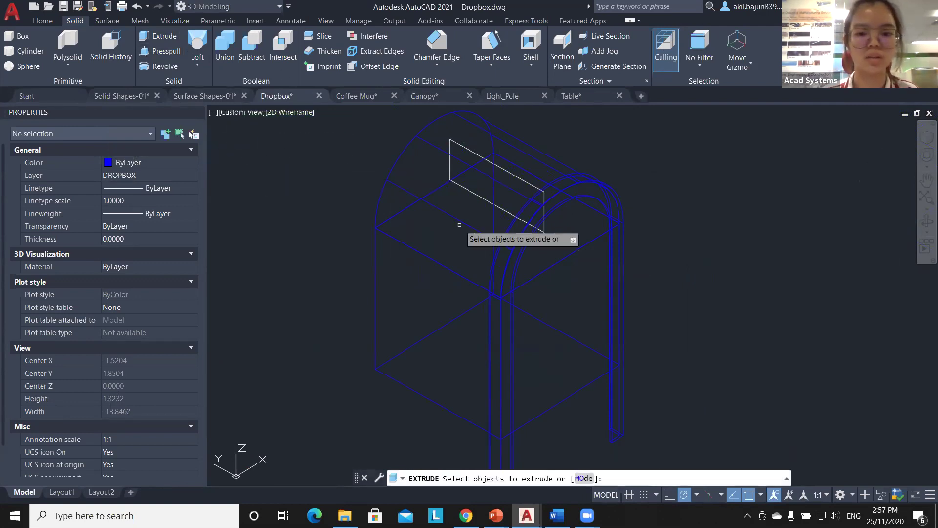
pyautogui.click(473, 194)
pyautogui.press('Return')
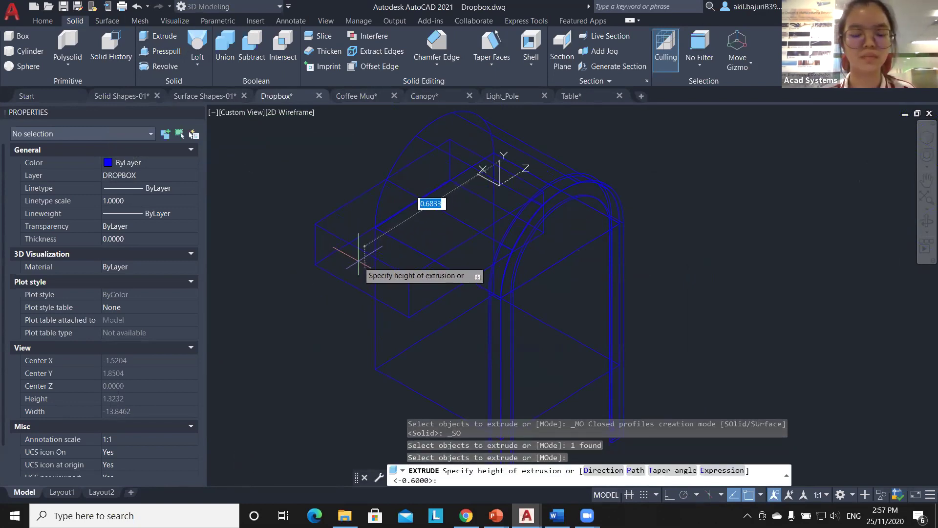
pyautogui.click(359, 258)
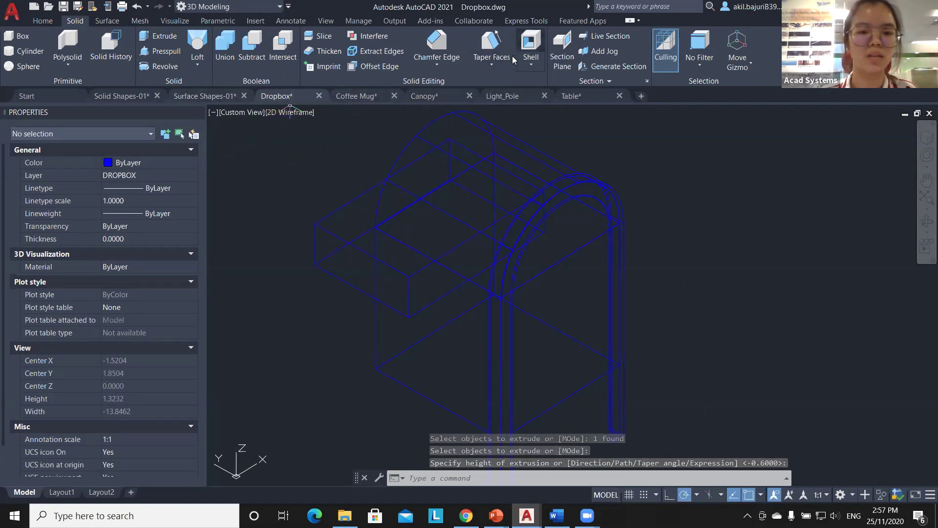
# Step: Subtract the slot box from the arched top solid
pyautogui.click(247, 57)
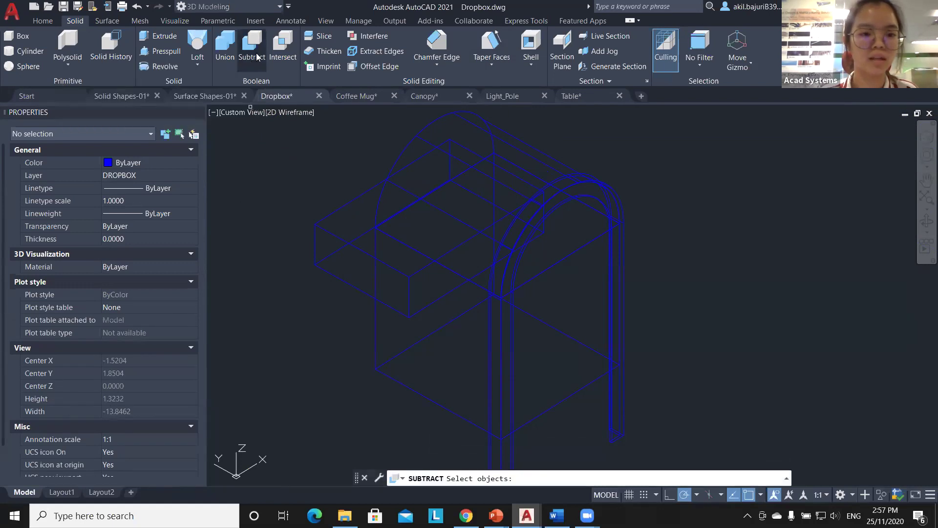
pyautogui.click(418, 131)
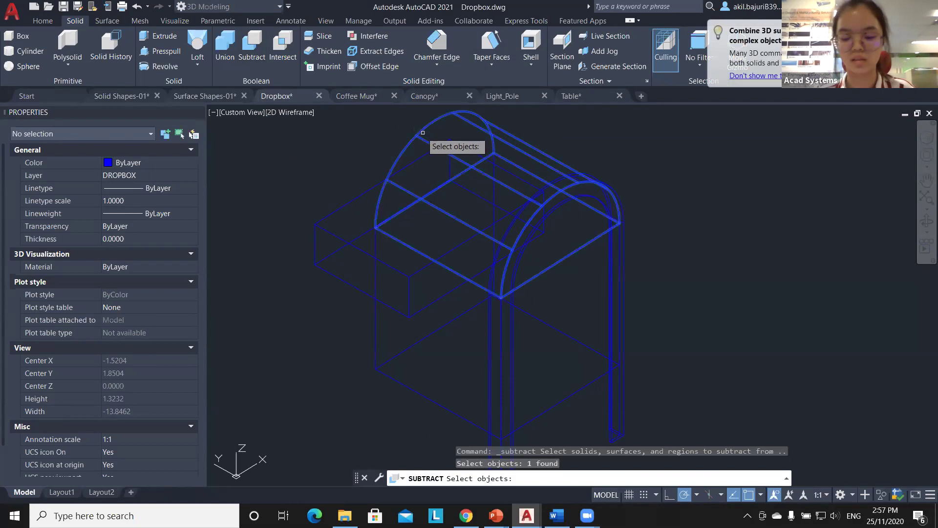
pyautogui.press('Return')
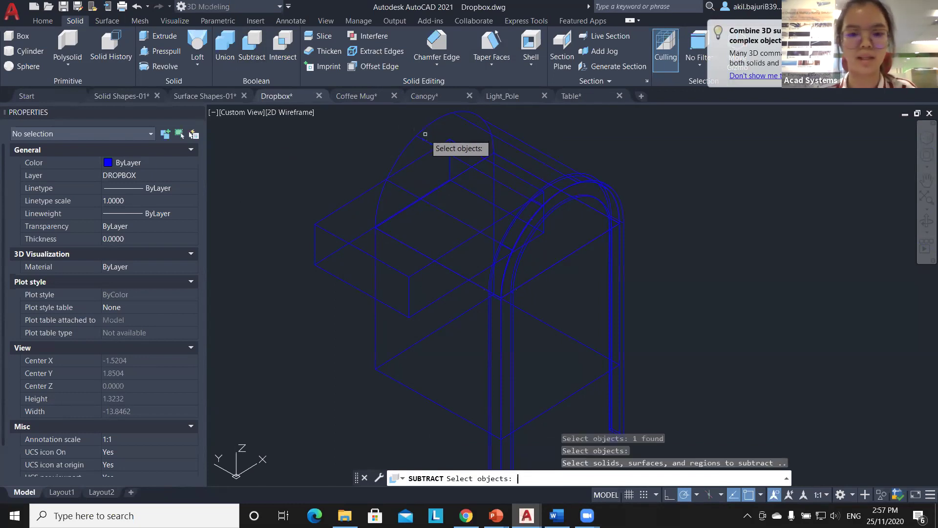
pyautogui.click(327, 214)
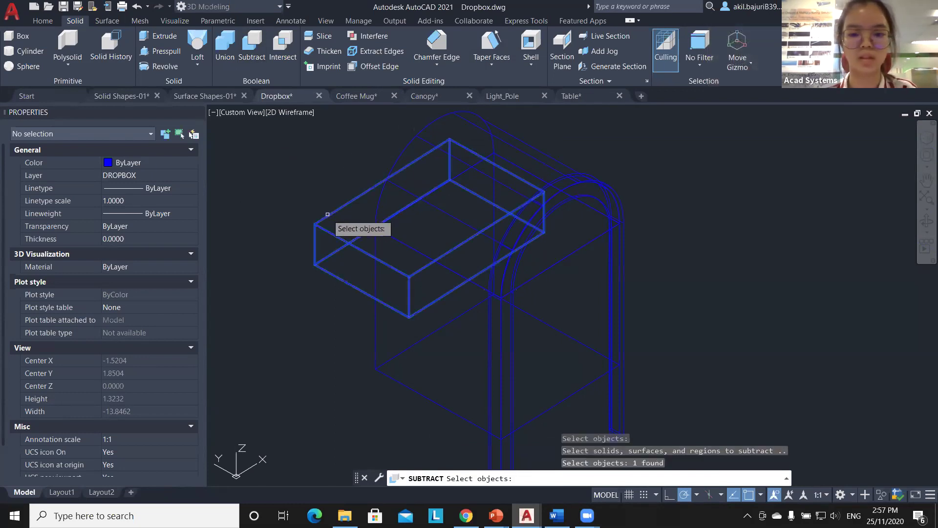
pyautogui.press('Return')
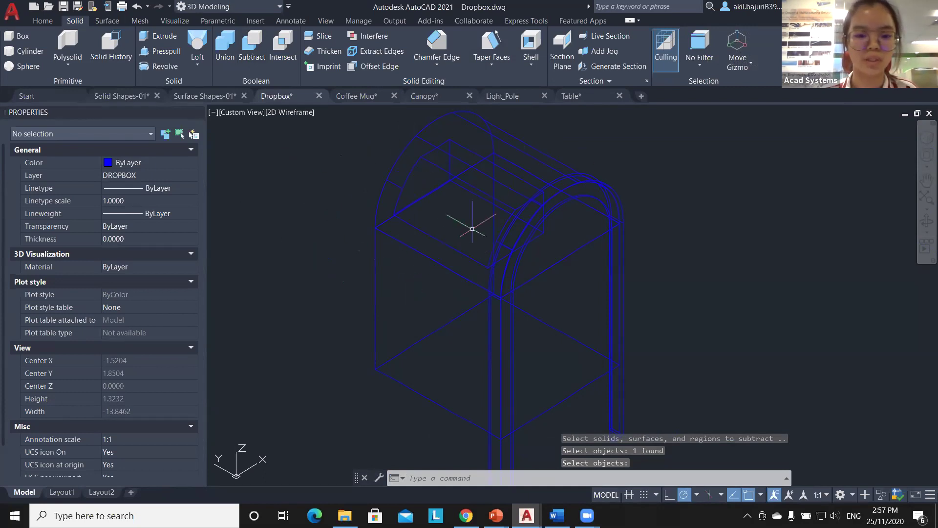
# Step: Set the viewport to Shaded and orbit and zoom to inspect the cut slot
pyautogui.click(287, 113)
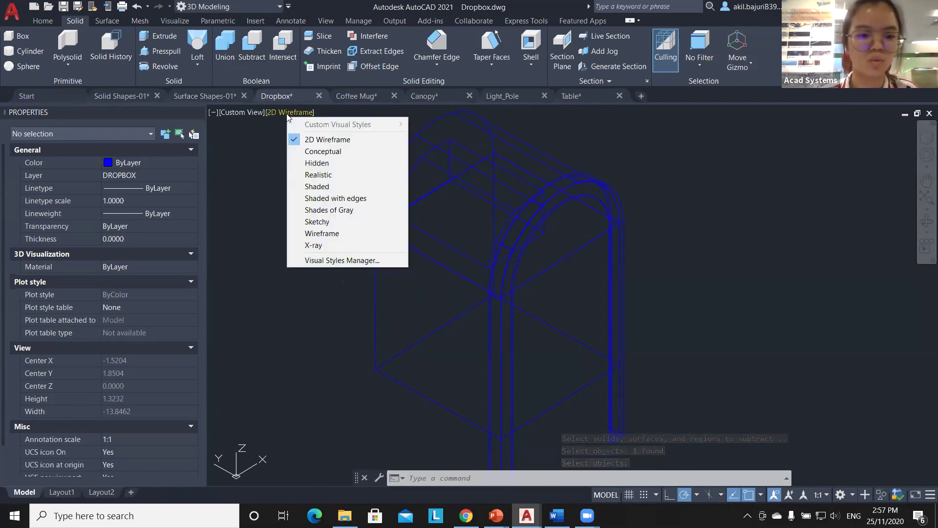
pyautogui.click(317, 187)
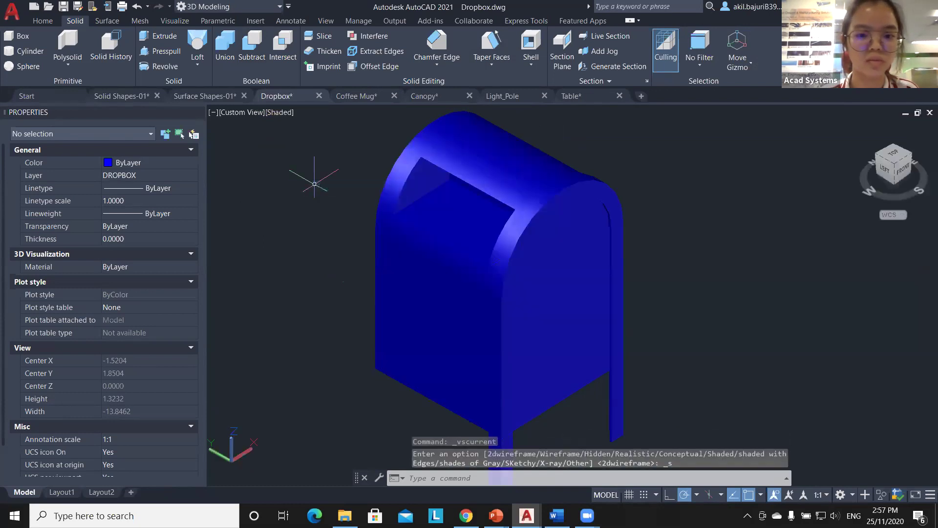
pyautogui.moveTo(430, 398)
pyautogui.keyDown('shift'); pyautogui.mouseDown(button='middle')
pyautogui.moveTo(541, 268)
pyautogui.moveTo(611, 254)
pyautogui.moveTo(584, 282)
pyautogui.moveTo(500, 332)
pyautogui.mouseUp(button='middle'); pyautogui.keyUp('shift')
pyautogui.scroll(-5, 624, 251)
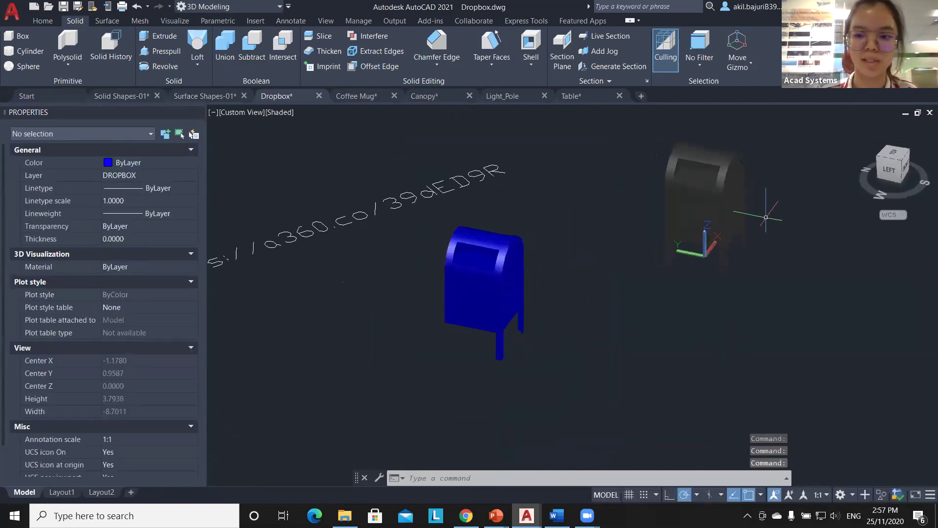
pyautogui.scroll(2, 684, 169)
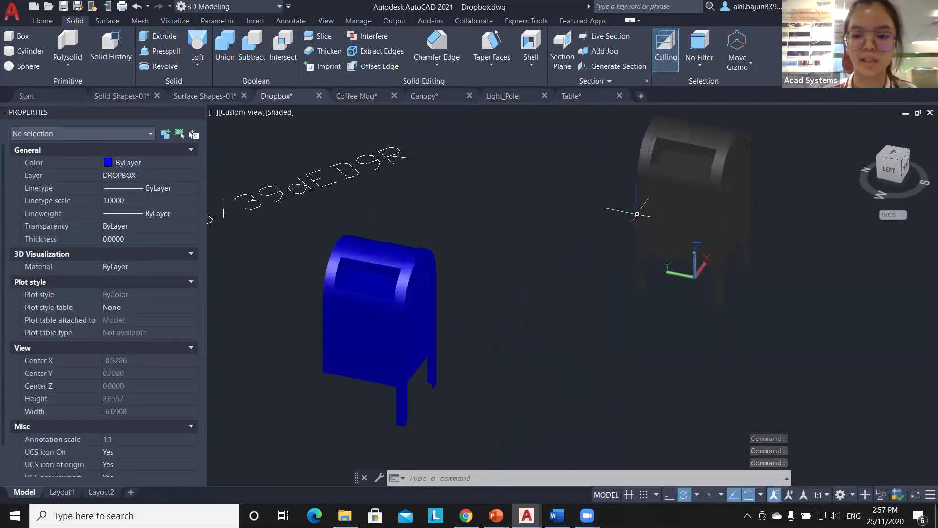
pyautogui.scroll(2, 397, 341)
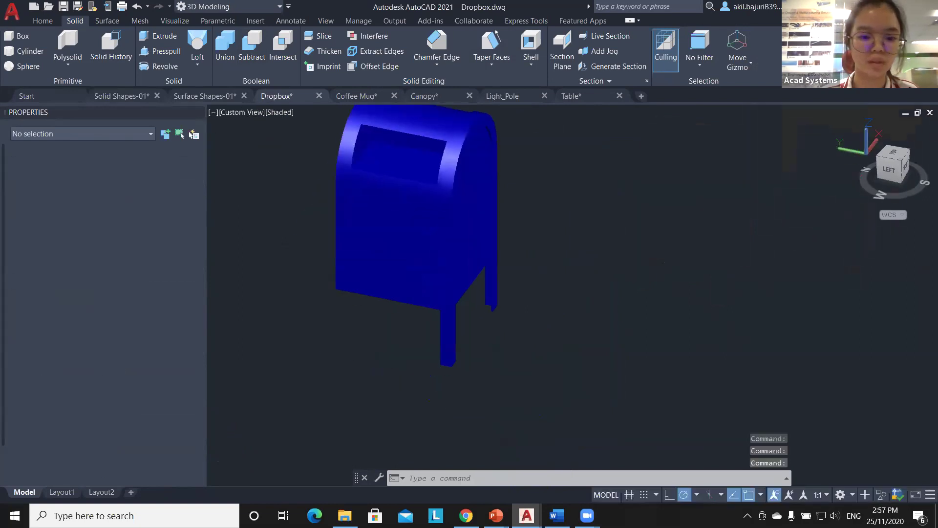
# Step: Copy the arched sweep solid with COP to the other side, then orbit to view it
pyautogui.click(449, 341)
pyautogui.write('c')
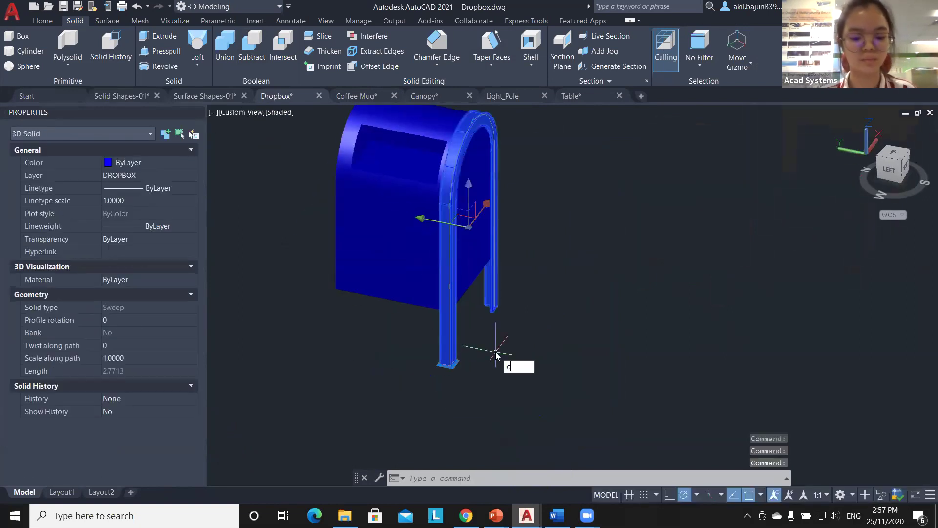
pyautogui.write('op')
pyautogui.press('Return')
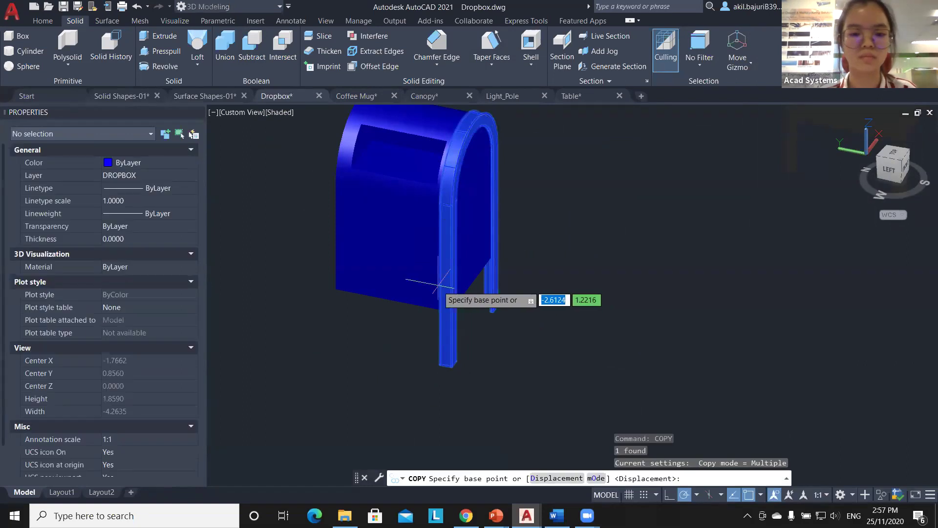
pyautogui.click(450, 311)
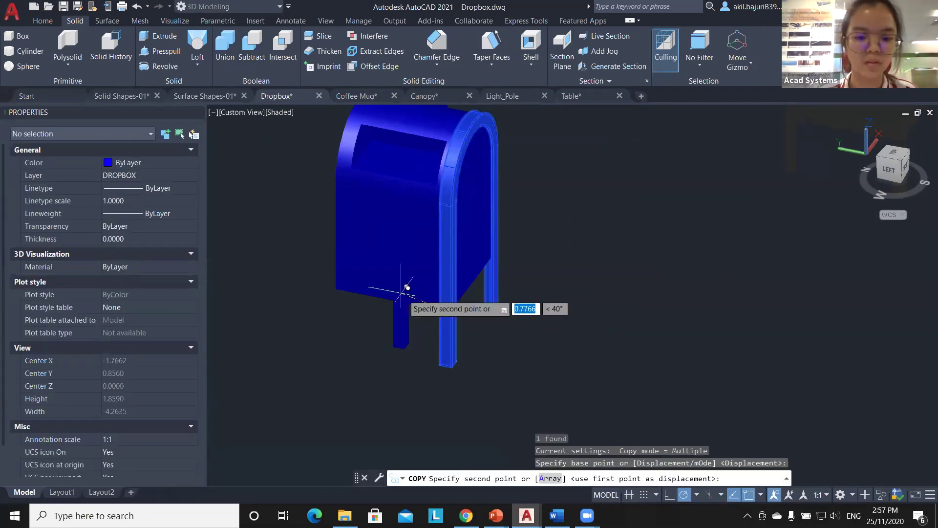
pyautogui.click(335, 289)
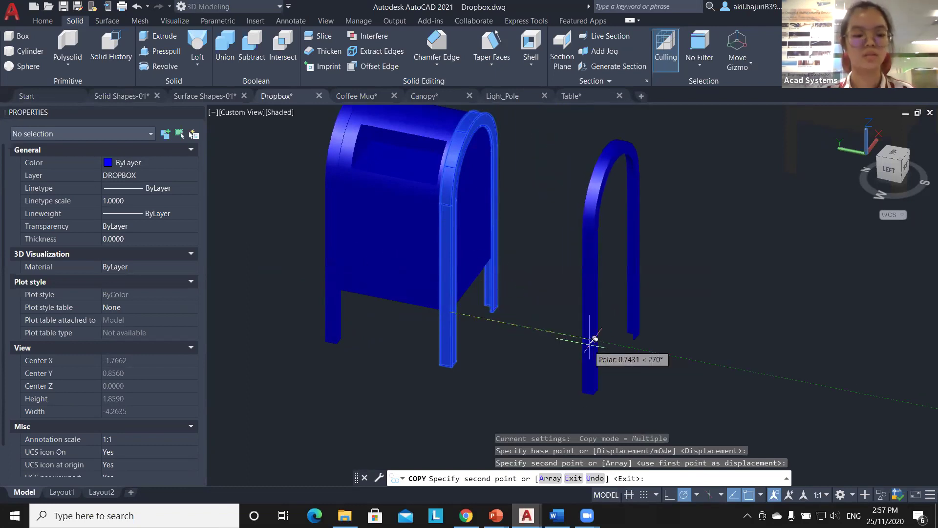
pyautogui.press('Escape')
pyautogui.moveTo(551, 325)
pyautogui.keyDown('shift'); pyautogui.mouseDown(button='middle')
pyautogui.moveTo(488, 318)
pyautogui.moveTo(559, 318)
pyautogui.mouseUp(button='middle'); pyautogui.keyUp('shift')
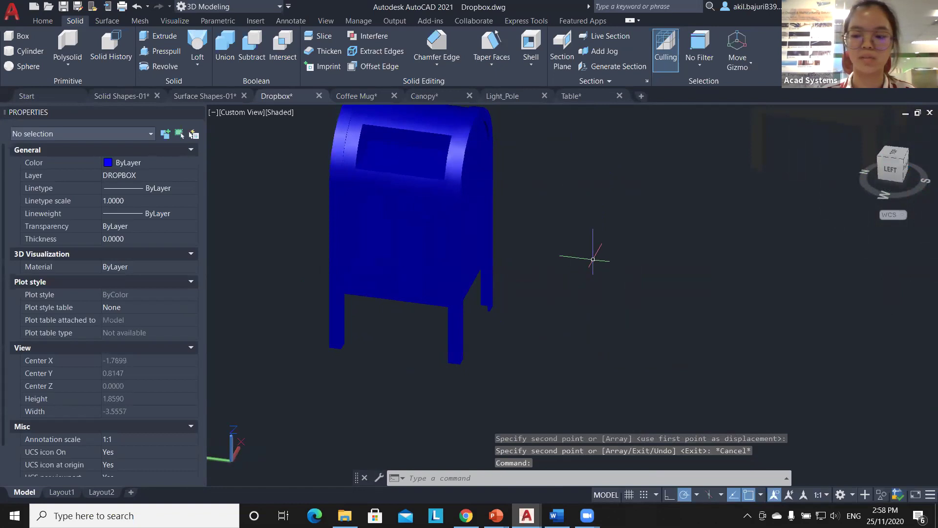
pyautogui.scroll(-5, 593, 259)
pyautogui.keyDown('shift'); pyautogui.moveTo(593, 259); pyautogui.dragTo(539, 338, button='middle'); pyautogui.keyUp('shift')
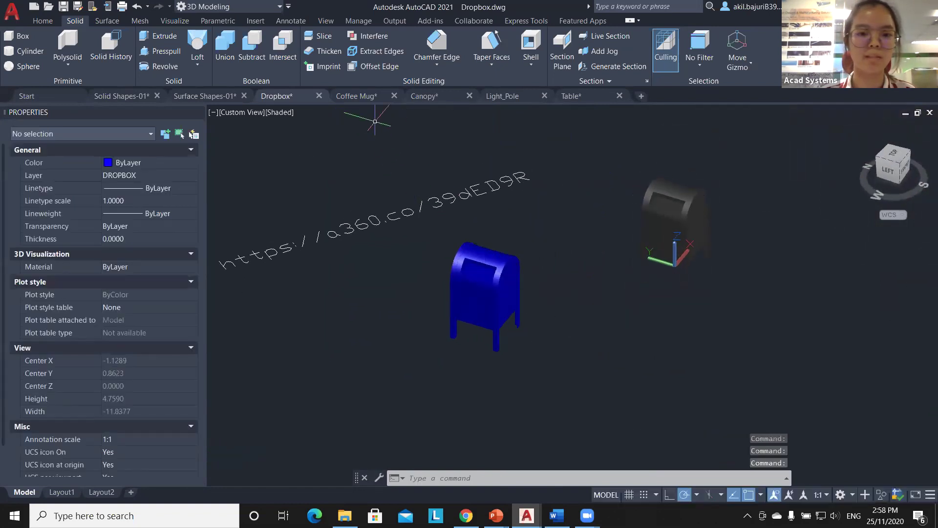
# Step: In the Coffee Mug drawing, revolve the magenta profile about a vertical axis; cancel after it fails
pyautogui.click(356, 96)
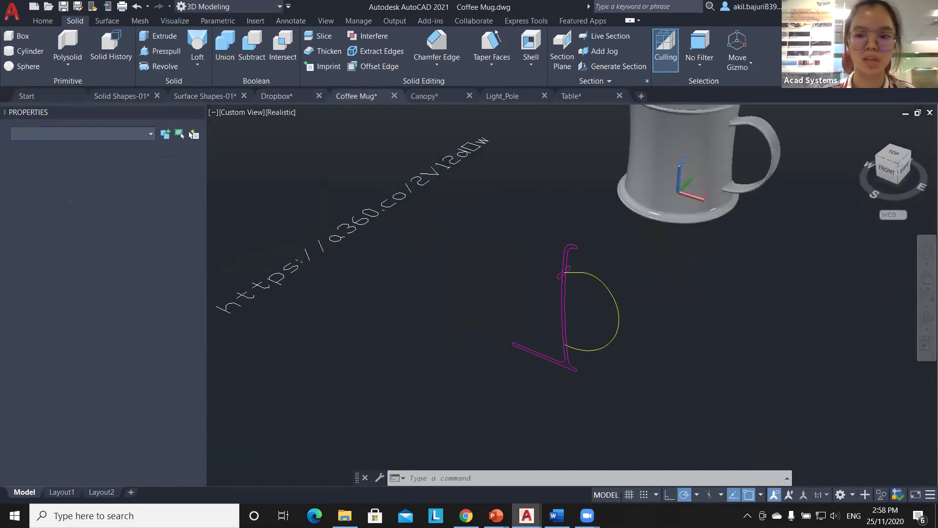
pyautogui.keyDown('shift'); pyautogui.moveTo(545, 190); pyautogui.dragTo(499, 226, button='middle'); pyautogui.keyUp('shift')
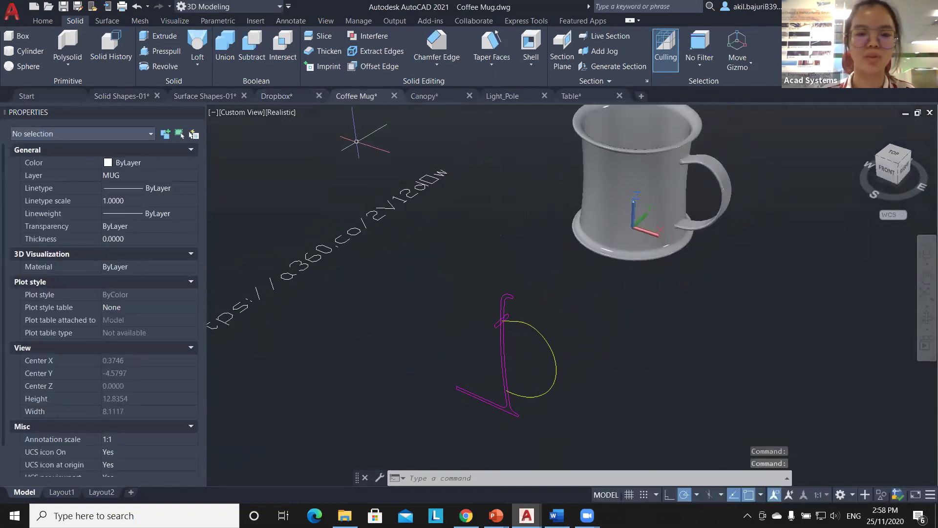
pyautogui.click(165, 67)
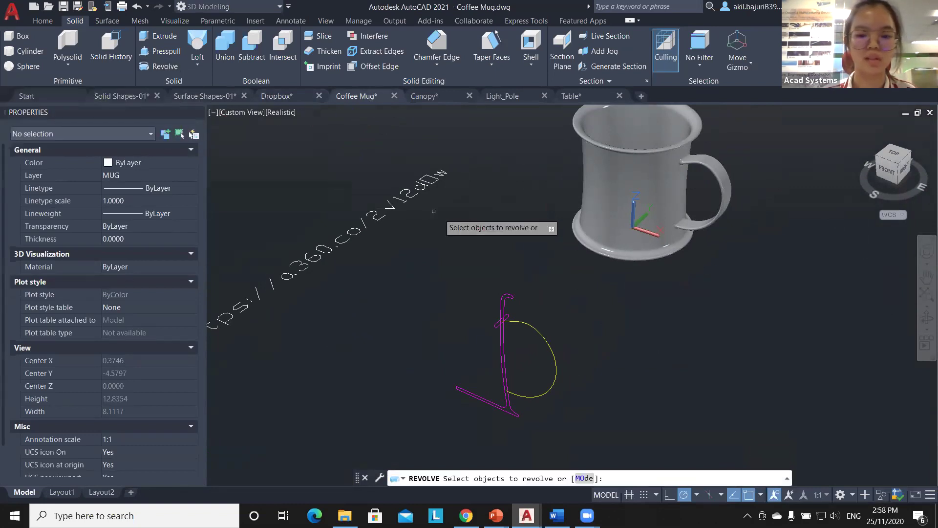
pyautogui.click(507, 295)
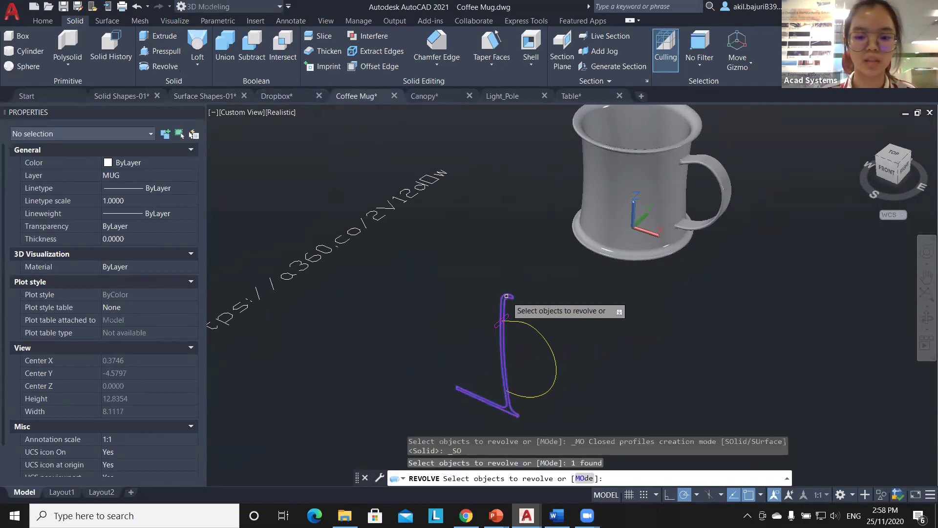
pyautogui.press('Return')
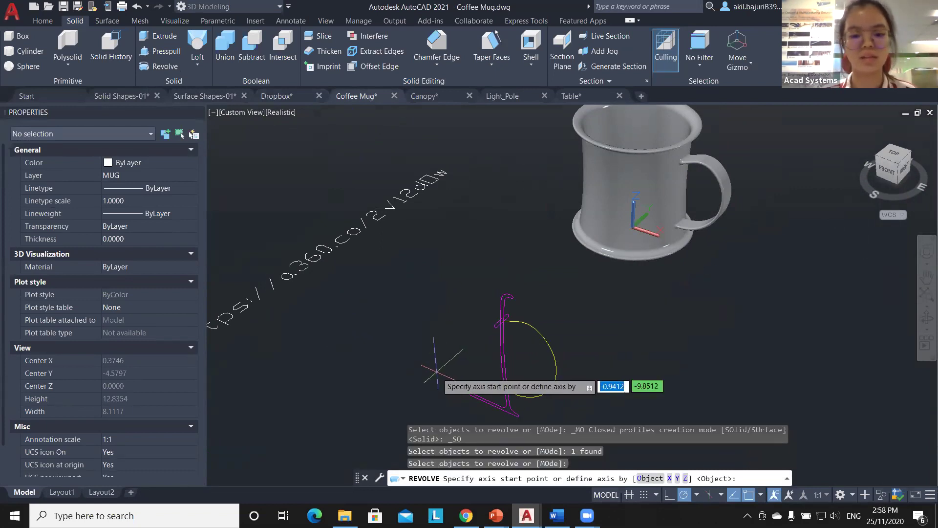
pyautogui.scroll(3, 489, 381)
pyautogui.moveTo(410, 416); pyautogui.dragTo(513, 209, button='middle')
pyautogui.scroll(-2, 494, 245)
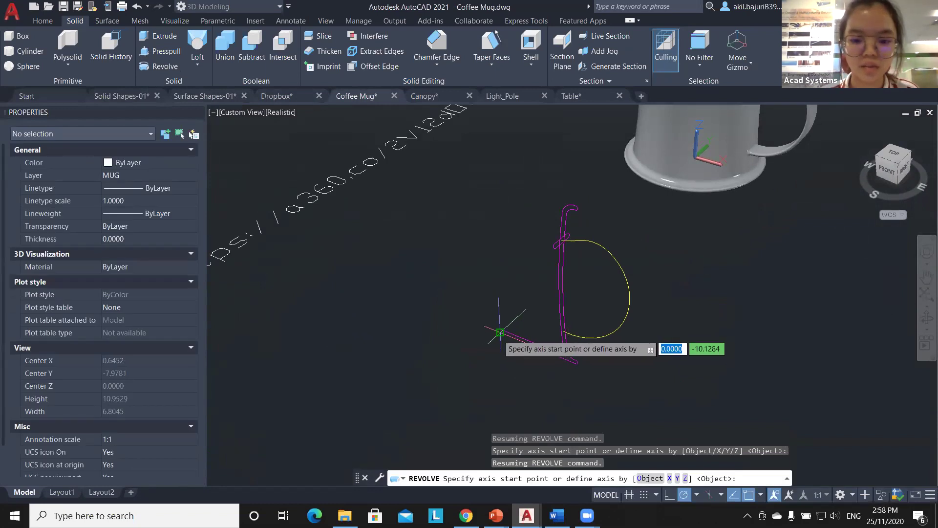
pyautogui.click(500, 334)
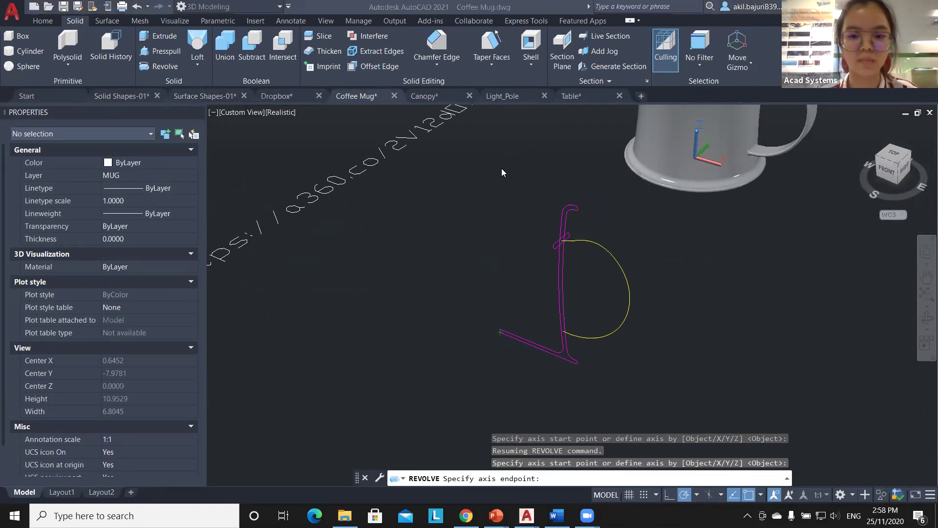
pyautogui.click(501, 184)
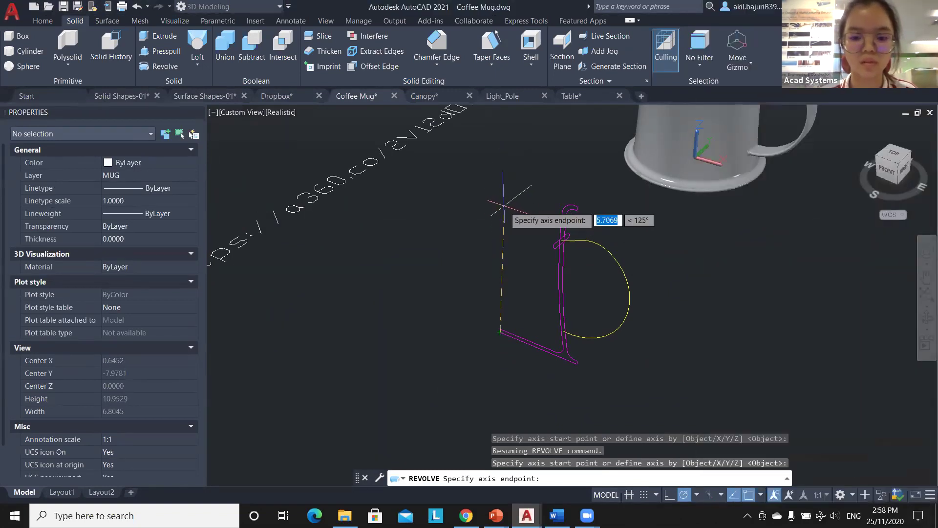
pyautogui.click(494, 204)
pyautogui.click(477, 192)
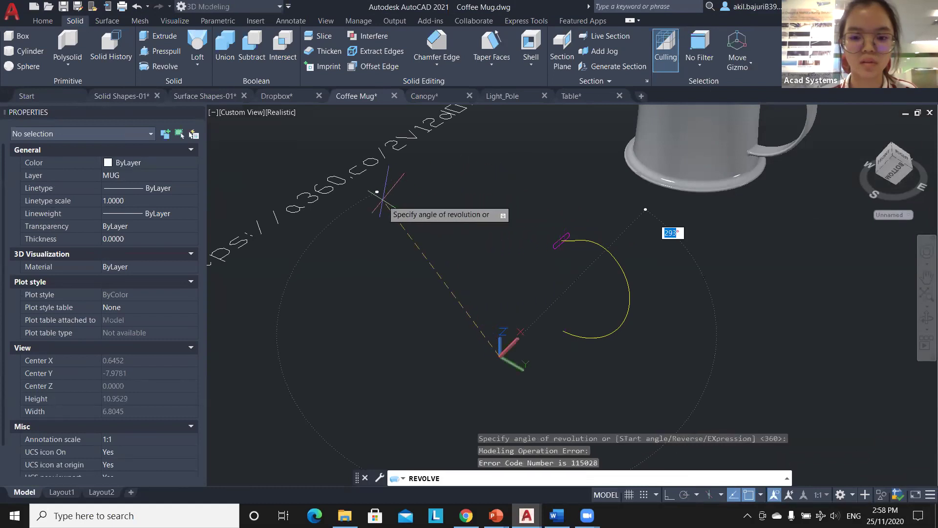
pyautogui.press('Escape')
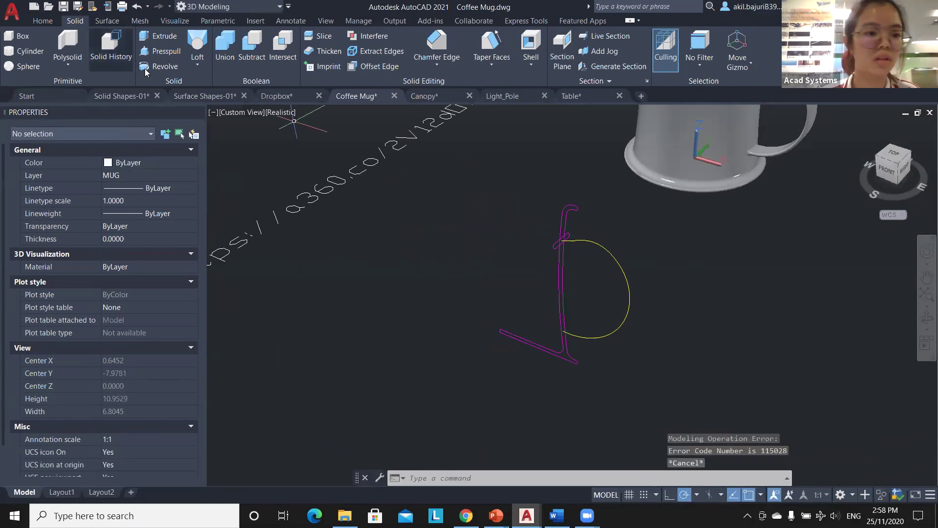
# Step: Retry revolving the magenta profile, check its properties, and cancel again
pyautogui.click(146, 65)
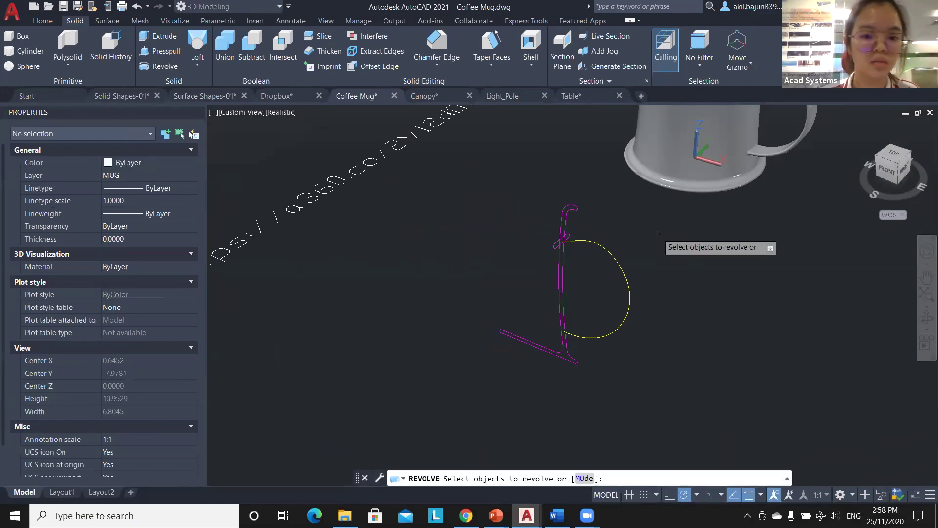
pyautogui.click(567, 206)
pyautogui.press('Return')
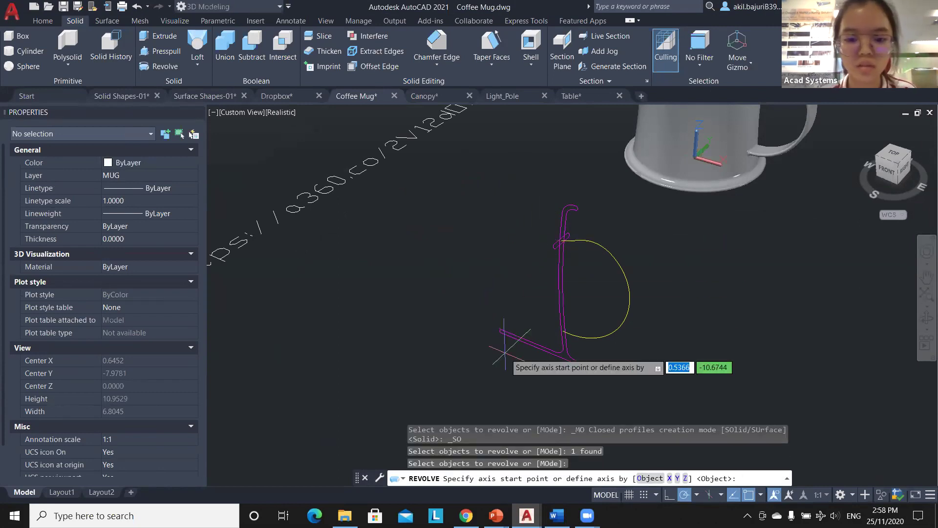
pyautogui.click(501, 331)
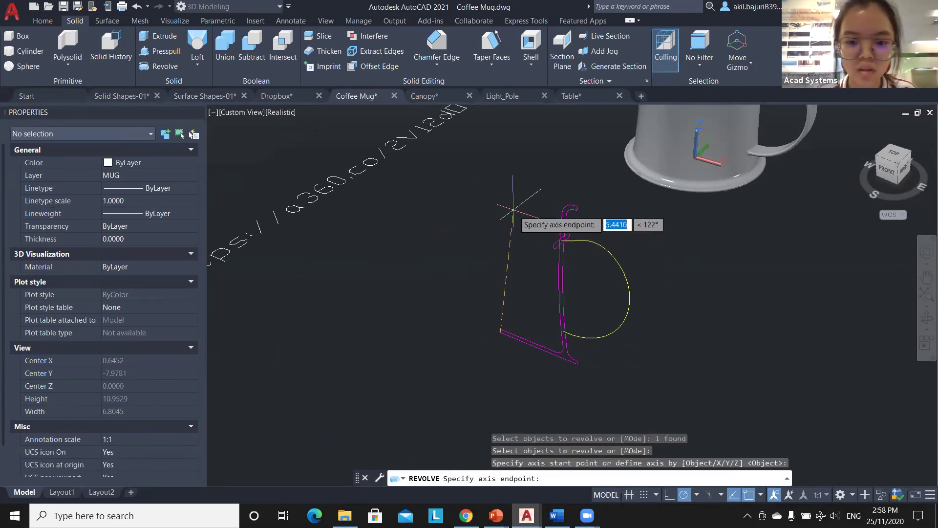
pyautogui.click(489, 168)
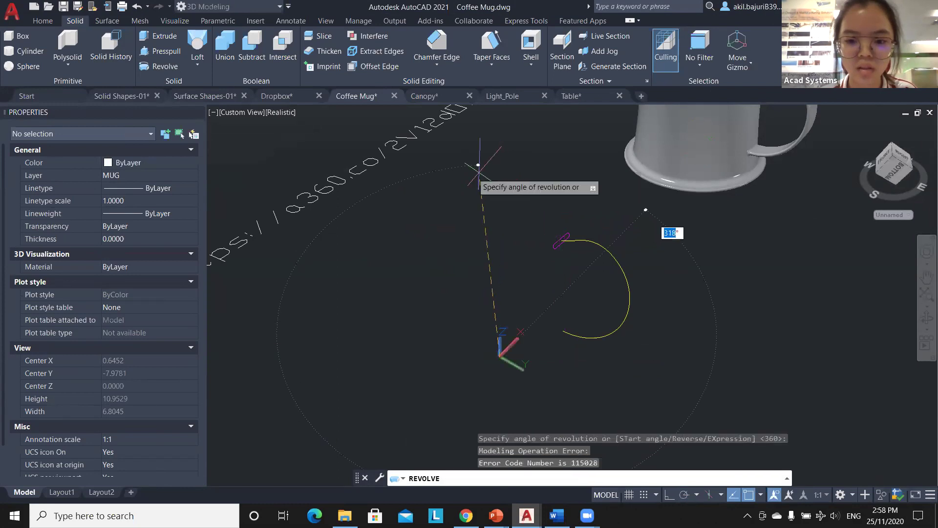
pyautogui.click(617, 221)
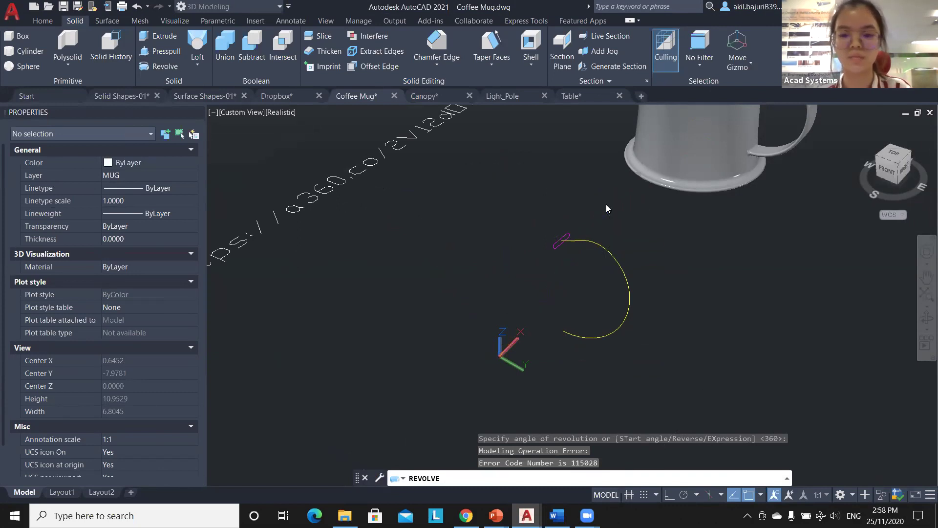
pyautogui.click(562, 273)
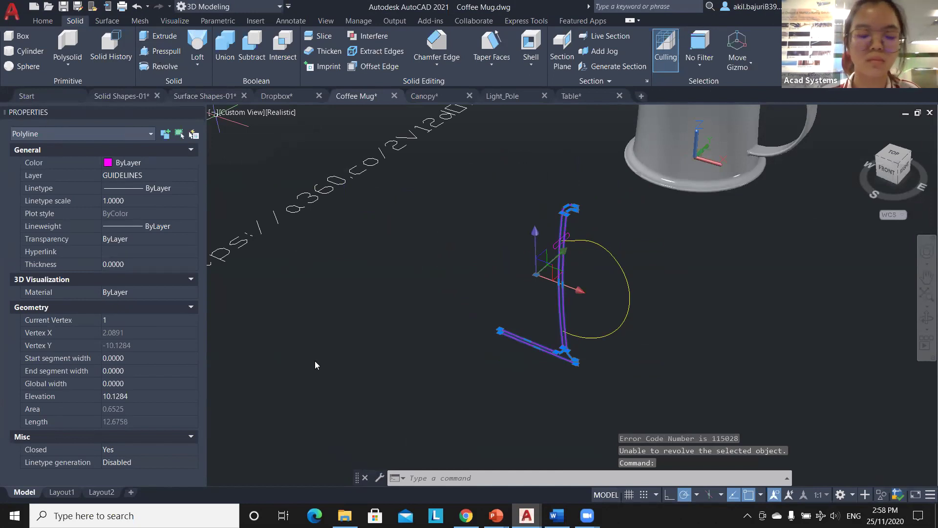
pyautogui.click(100, 22)
pyautogui.click(76, 20)
pyautogui.click(167, 63)
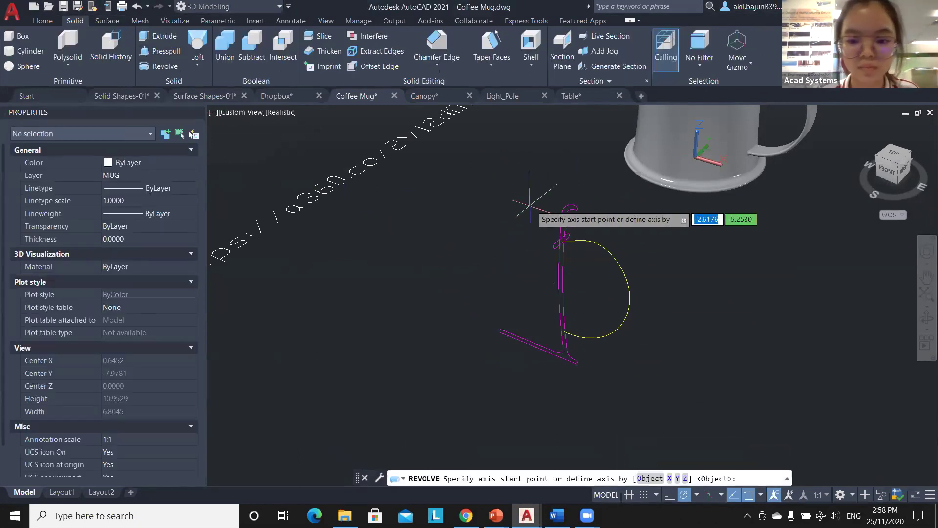
pyautogui.press('Escape')
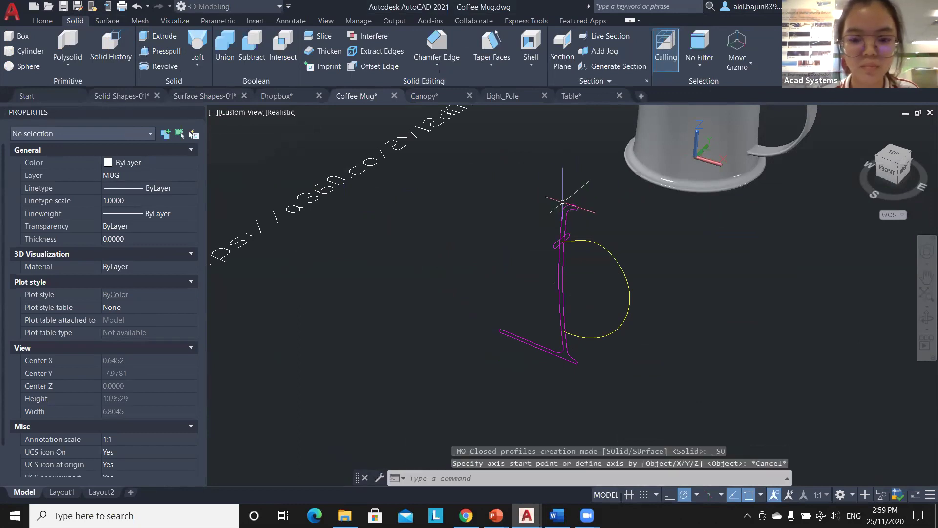
# Step: Attempt the revolve a third time with a vertical axis from the bottom endpoint, then cancel
pyautogui.click(165, 64)
pyautogui.click(566, 211)
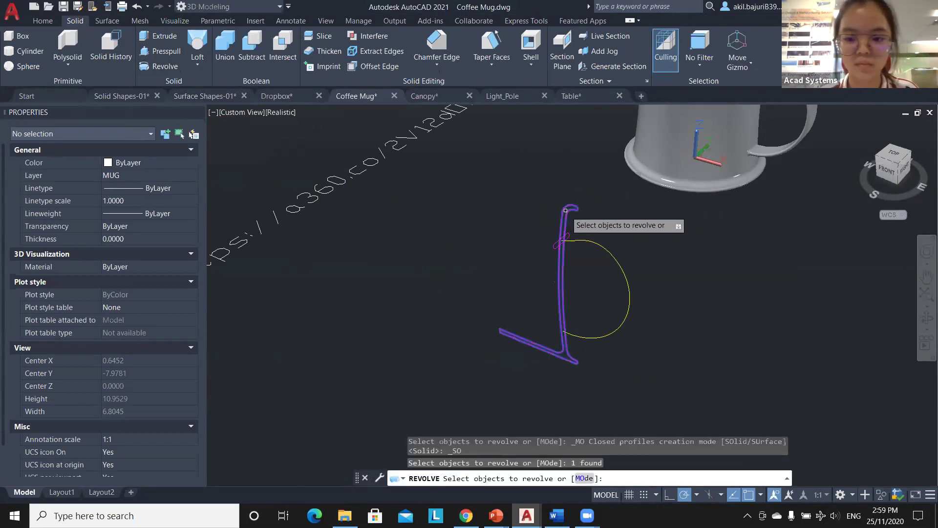
pyautogui.press('Return')
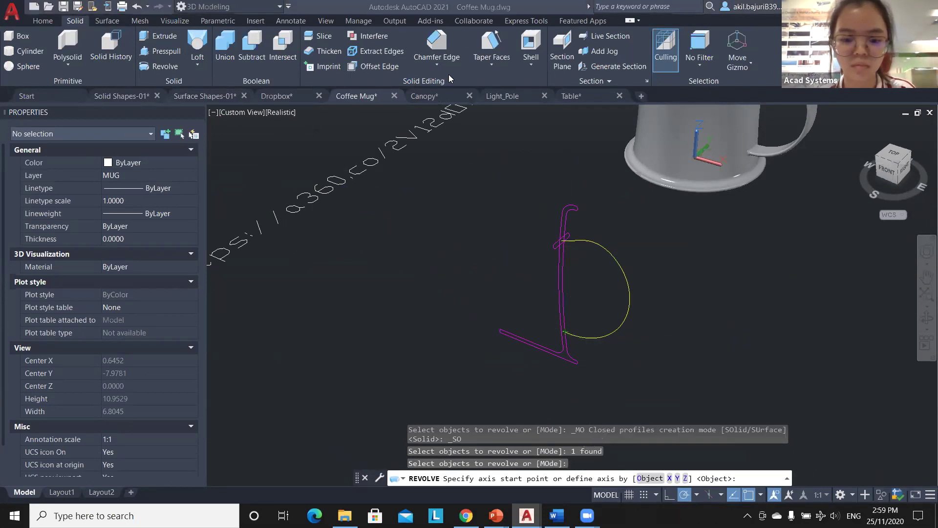
pyautogui.scroll(2, 477, 348)
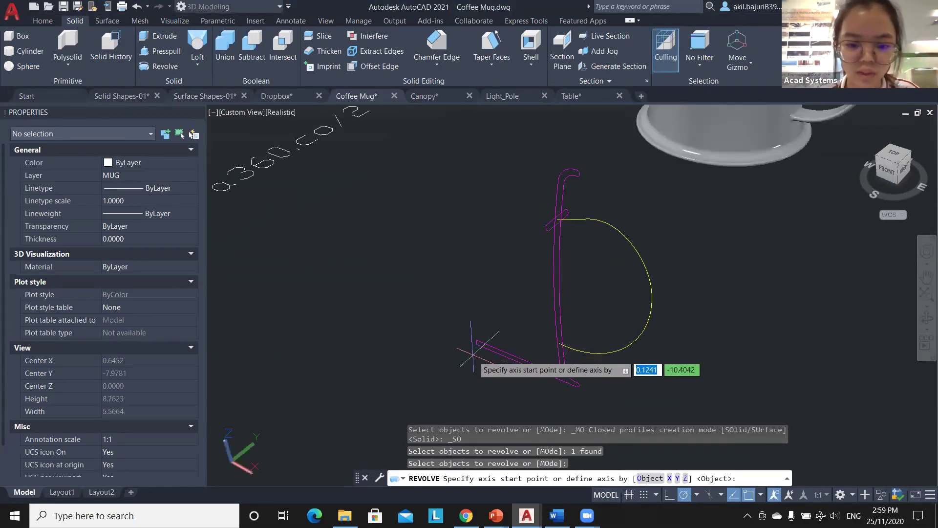
pyautogui.click(476, 343)
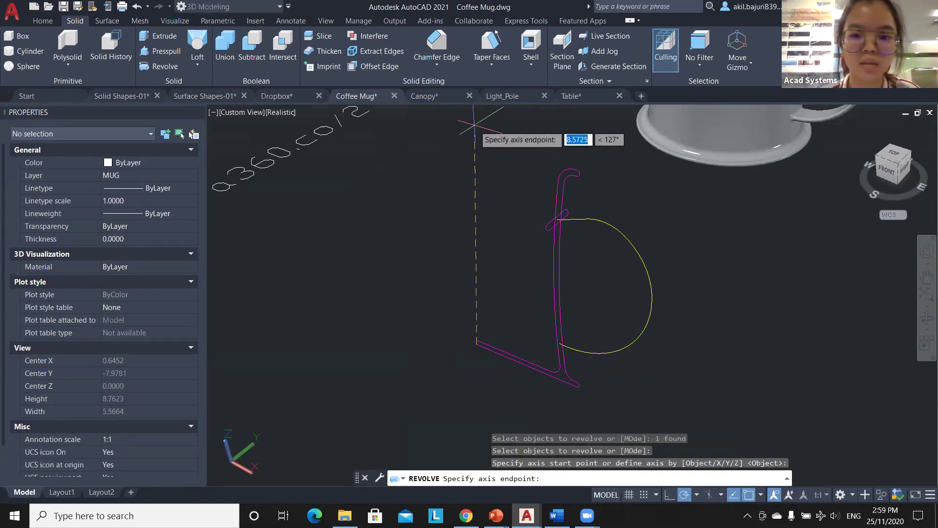
pyautogui.click(474, 126)
pyautogui.keyDown('shift'); pyautogui.moveTo(596, 215); pyautogui.dragTo(589, 233, button='middle'); pyautogui.keyUp('shift')
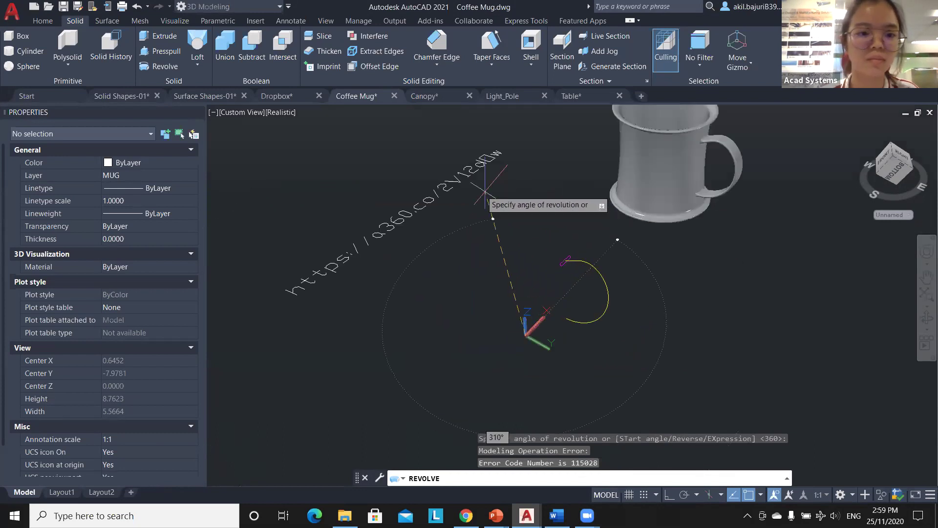
pyautogui.press('Escape')
# Step: Cycle through the Solid Shapes-01 and Canopy drawings and return to Coffee Mug
pyautogui.click(107, 96)
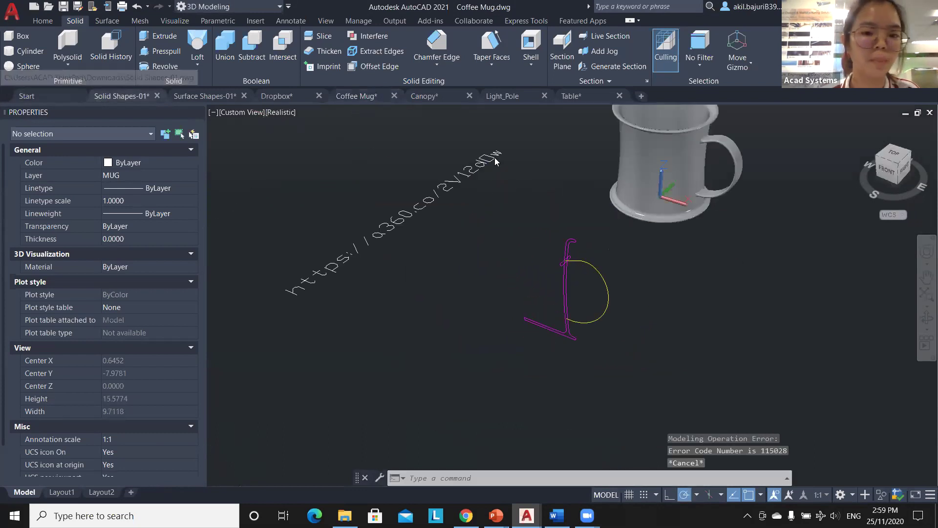
pyautogui.click(357, 96)
pyautogui.click(439, 99)
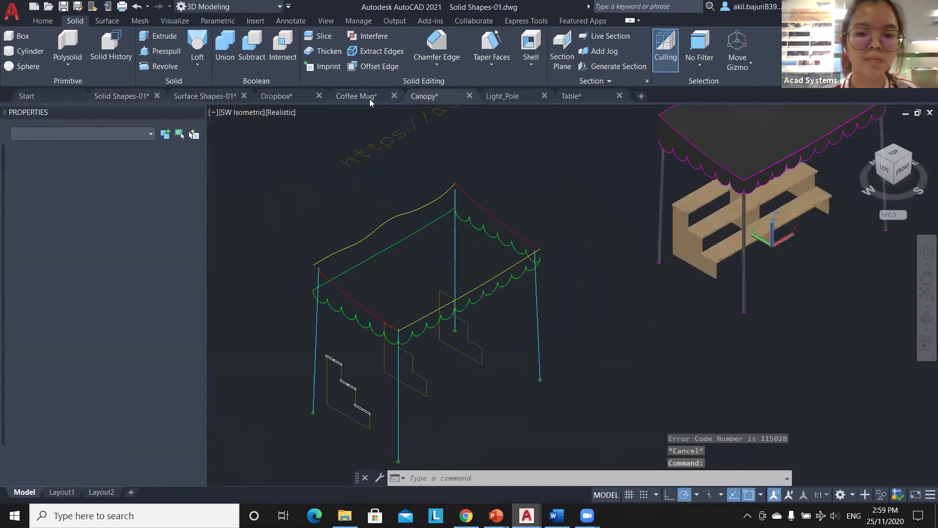
pyautogui.click(362, 97)
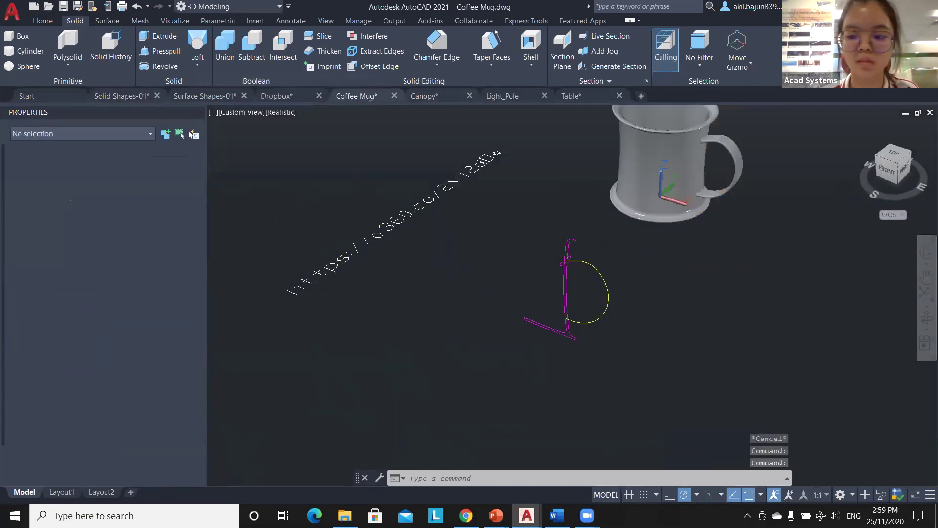
pyautogui.scroll(3, 572, 298)
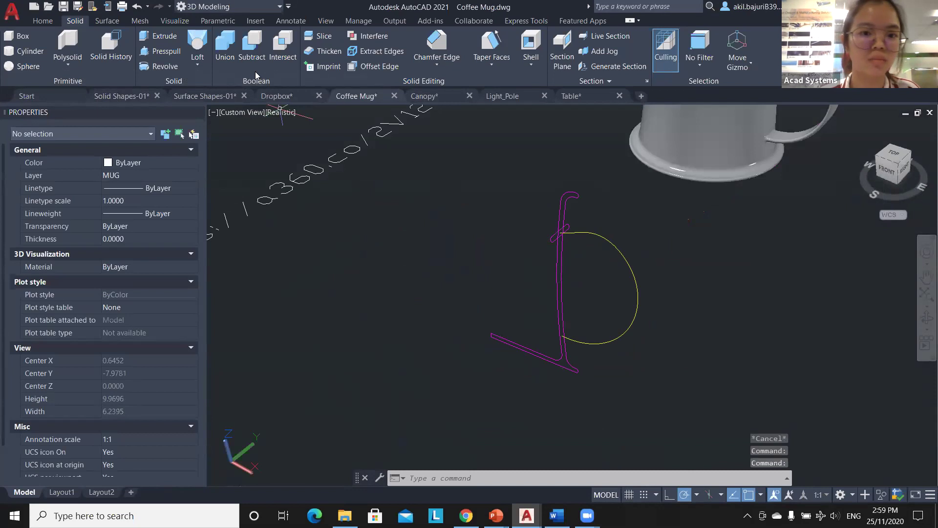
# Step: Revolve the magenta profile a full 360° around a vertical axis from its lower end, with Ortho on
pyautogui.click(108, 21)
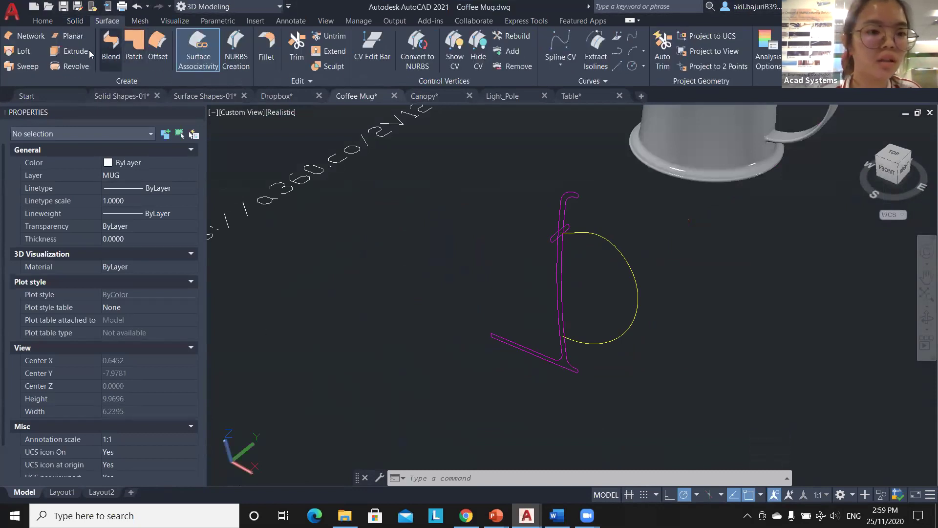
pyautogui.click(70, 66)
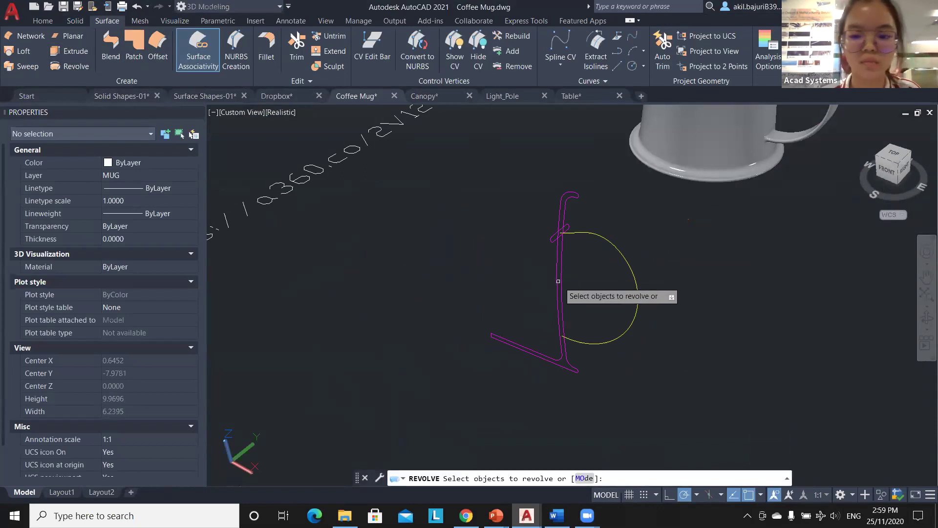
pyautogui.click(554, 284)
pyautogui.press('Return')
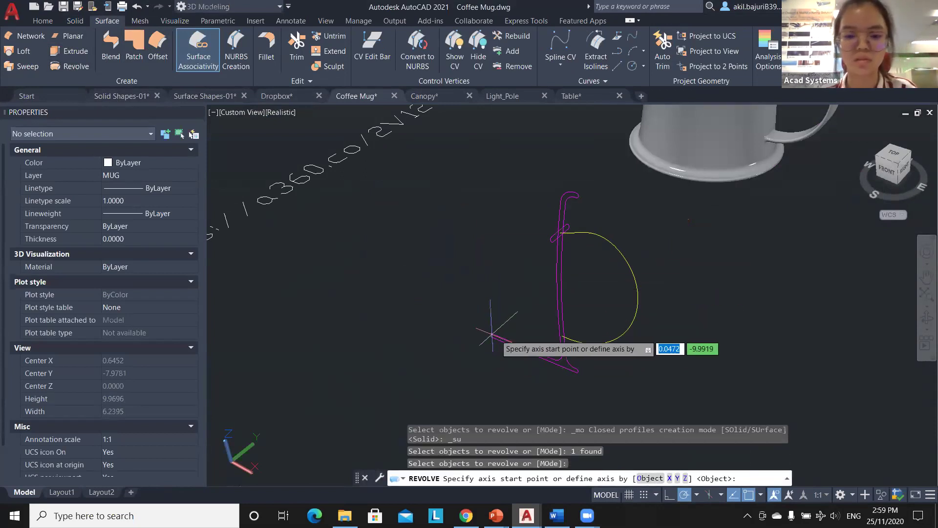
pyautogui.click(491, 335)
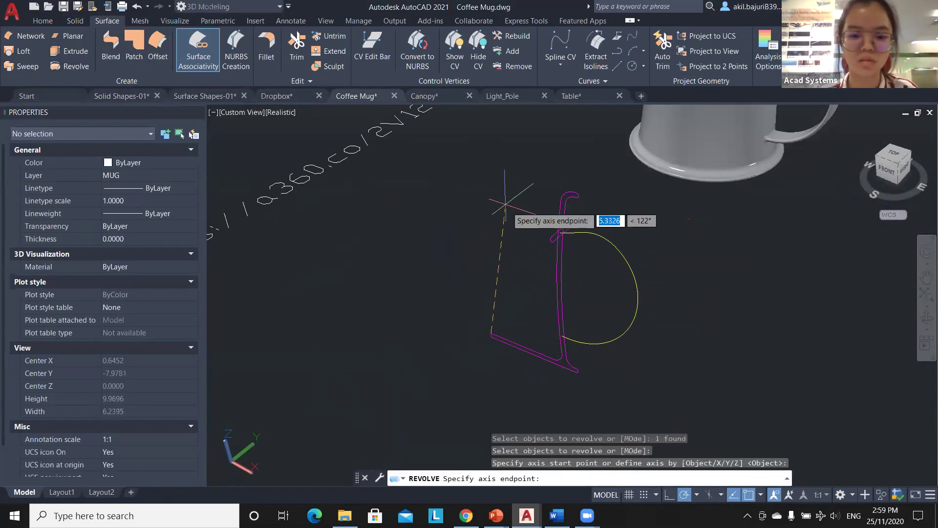
pyautogui.click(761, 495)
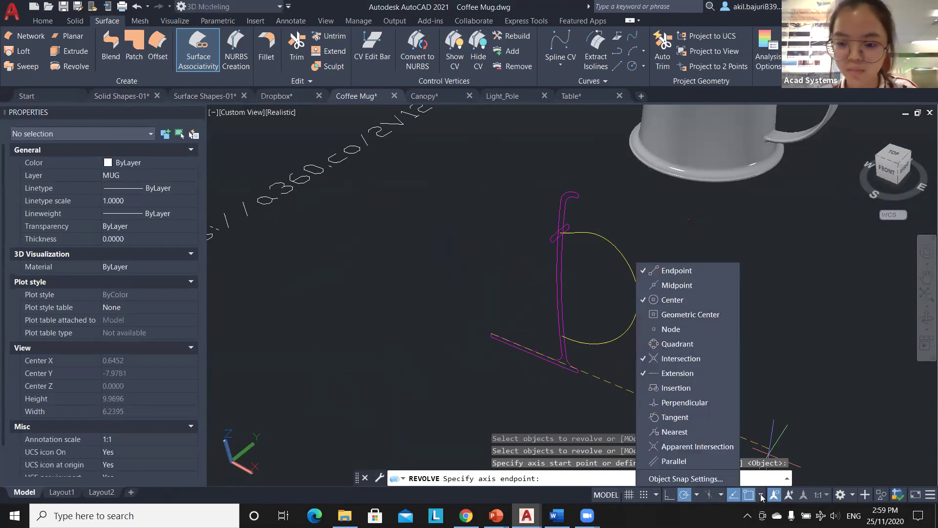
pyautogui.click(669, 495)
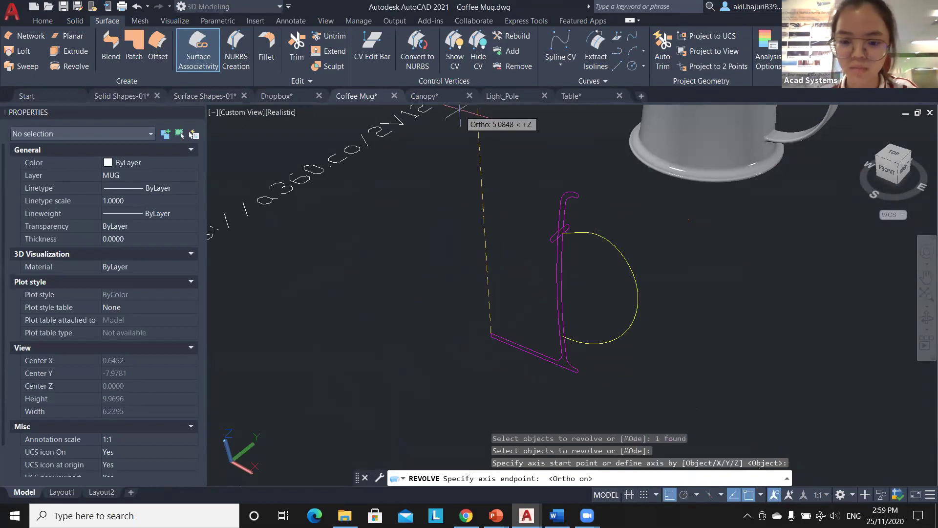
pyautogui.click(513, 159)
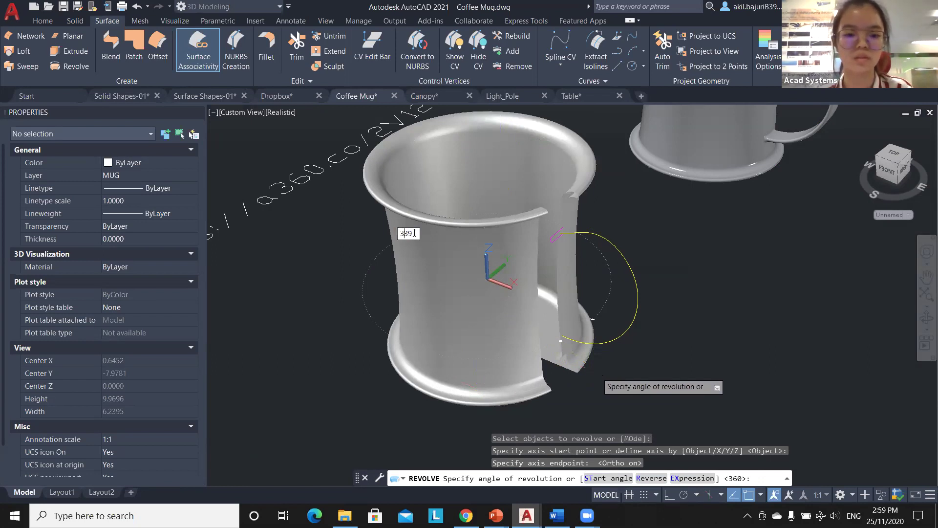
pyautogui.write('36')
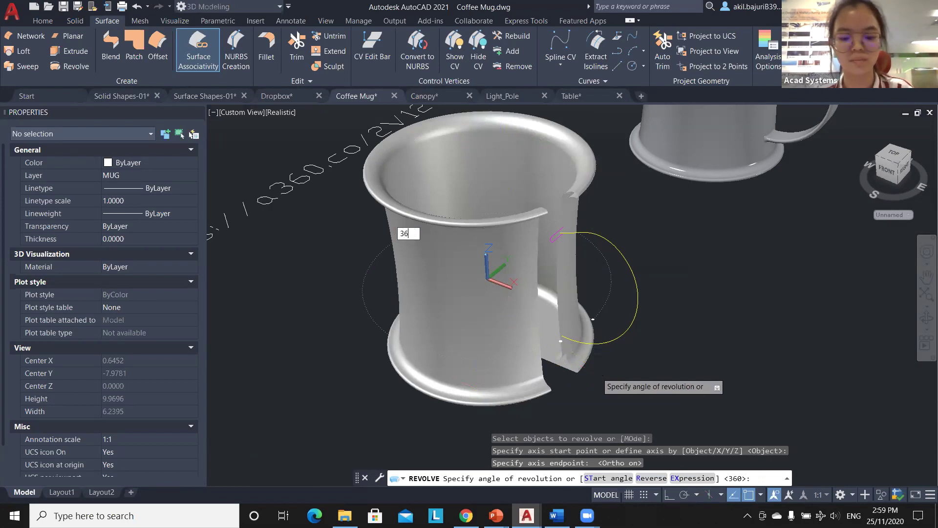
pyautogui.write('0')
pyautogui.press('Return')
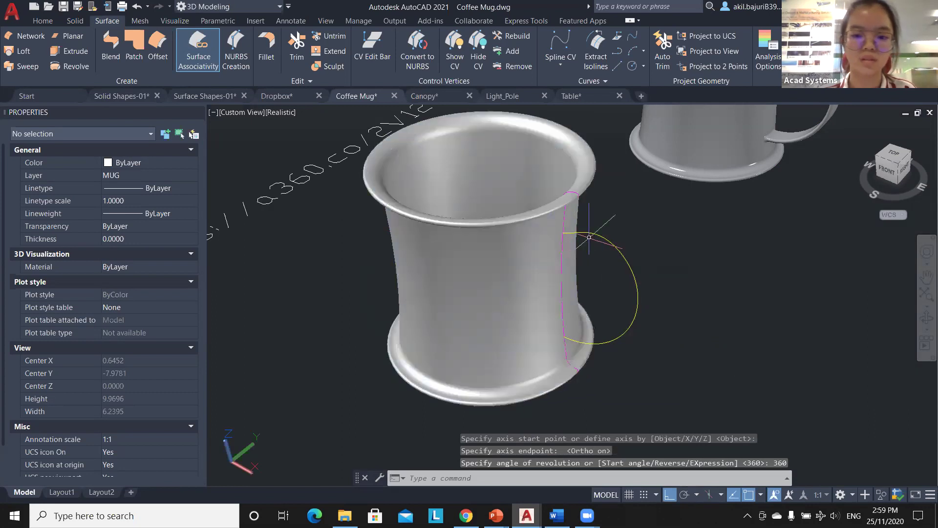
# Step: In 2D Wireframe, sweep the small purple profile along the yellow curve to form the handle
pyautogui.click(283, 114)
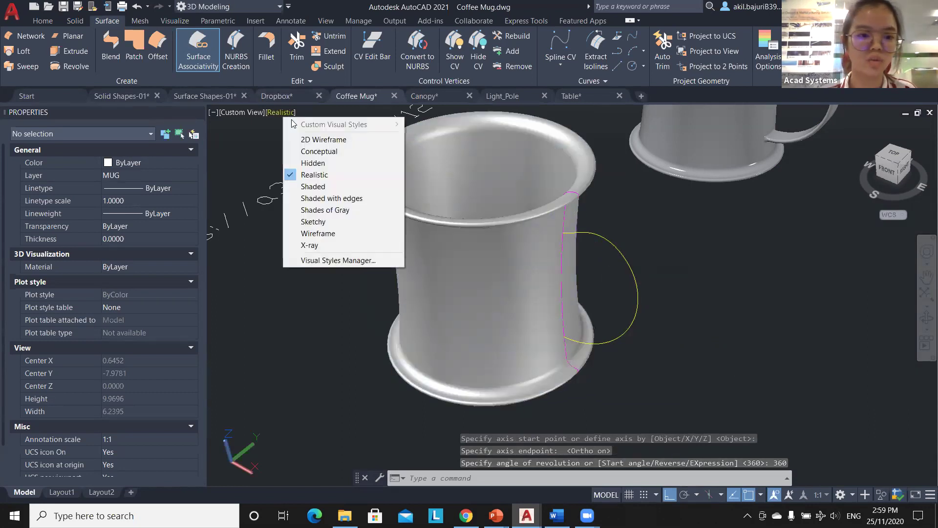
pyautogui.click(314, 140)
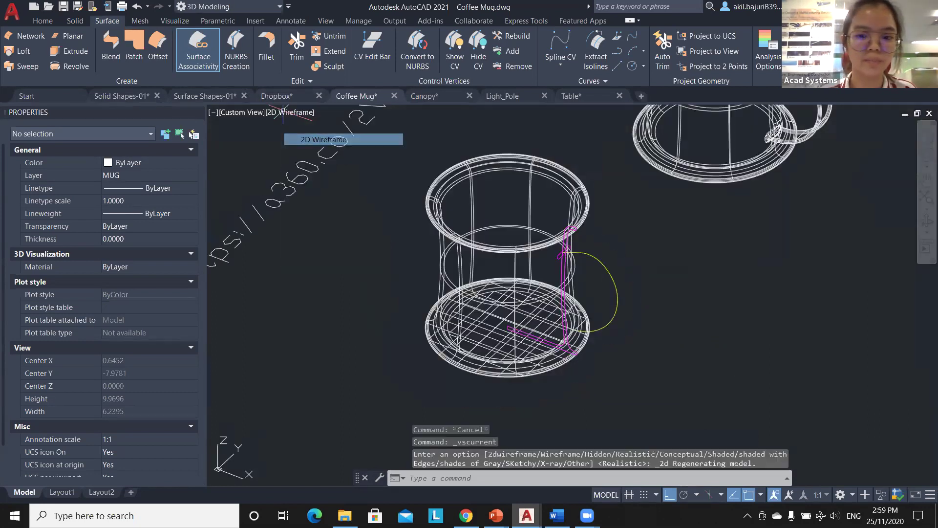
pyautogui.scroll(3, 583, 267)
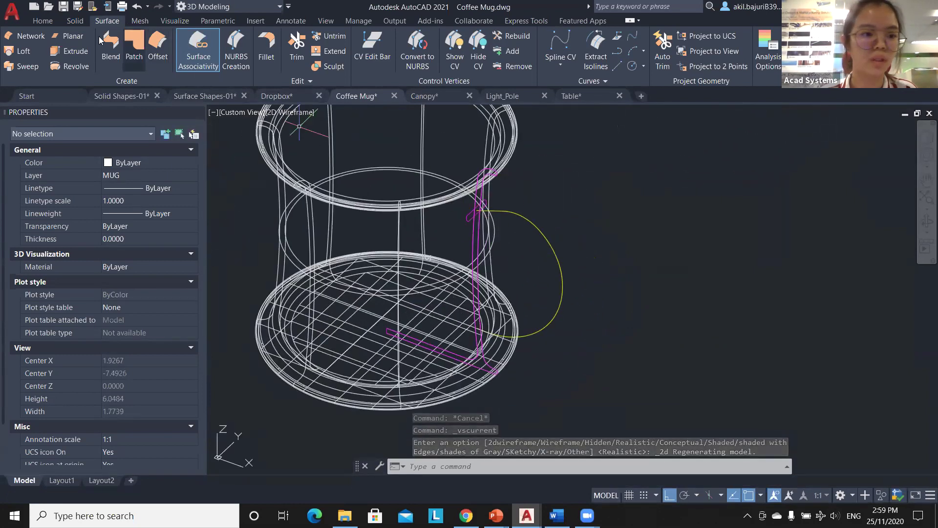
pyautogui.click(22, 66)
pyautogui.scroll(3, 441, 235)
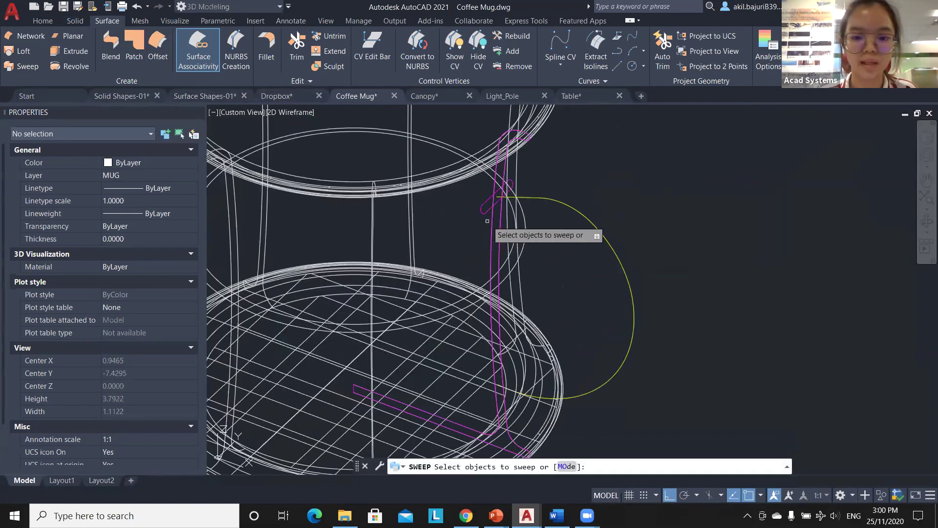
pyautogui.click(485, 203)
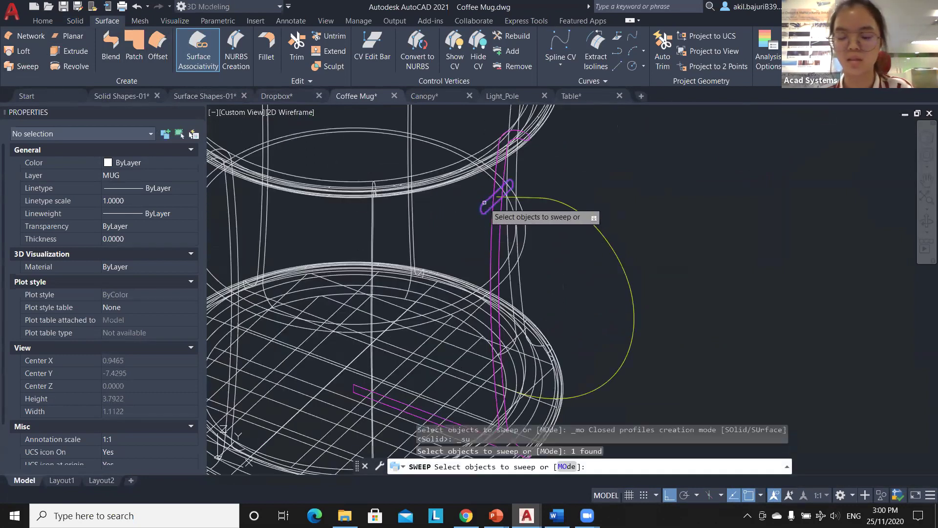
pyautogui.press('Return')
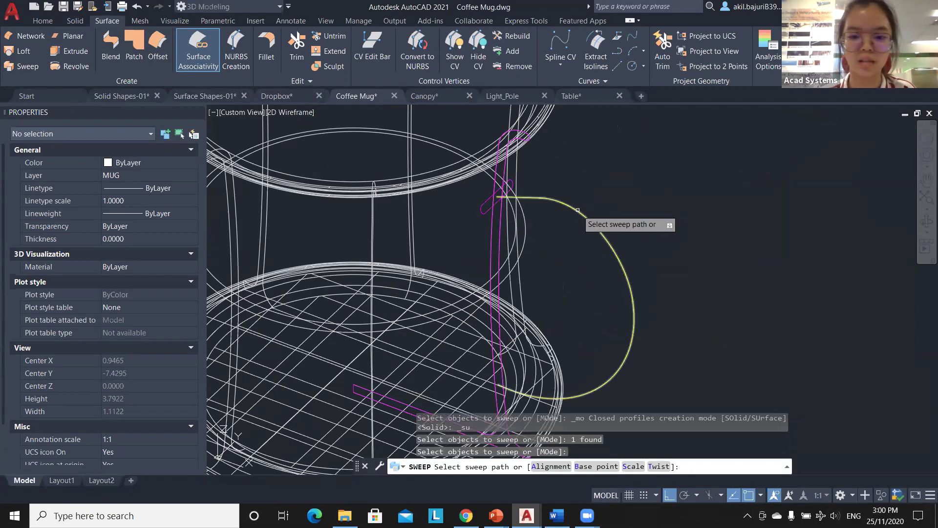
pyautogui.click(578, 210)
pyautogui.scroll(-4, 517, 303)
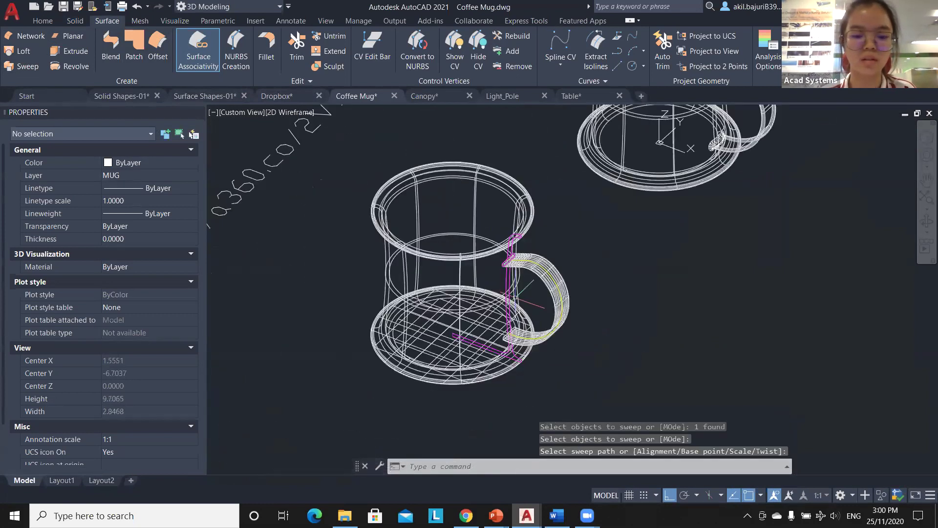
# Step: Switch the visual style to Shaded and orbit to view the mugs from another angle
pyautogui.click(295, 114)
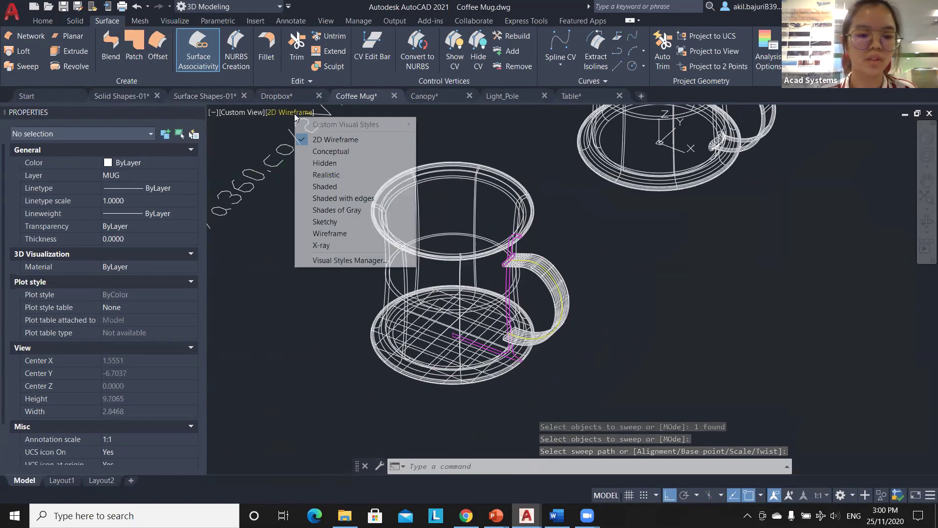
pyautogui.click(316, 186)
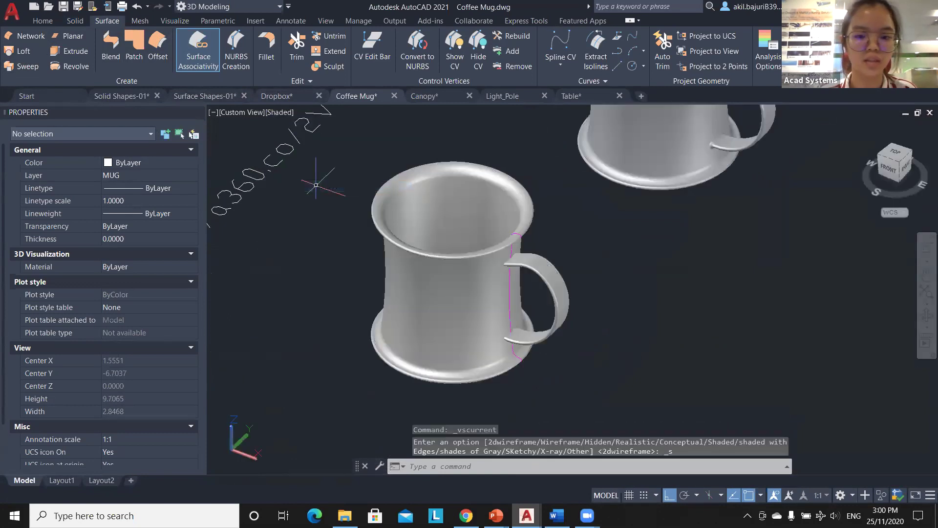
pyautogui.scroll(-2, 605, 265)
pyautogui.keyDown('shift'); pyautogui.moveTo(600, 282); pyautogui.dragTo(606, 245, button='middle'); pyautogui.keyUp('shift')
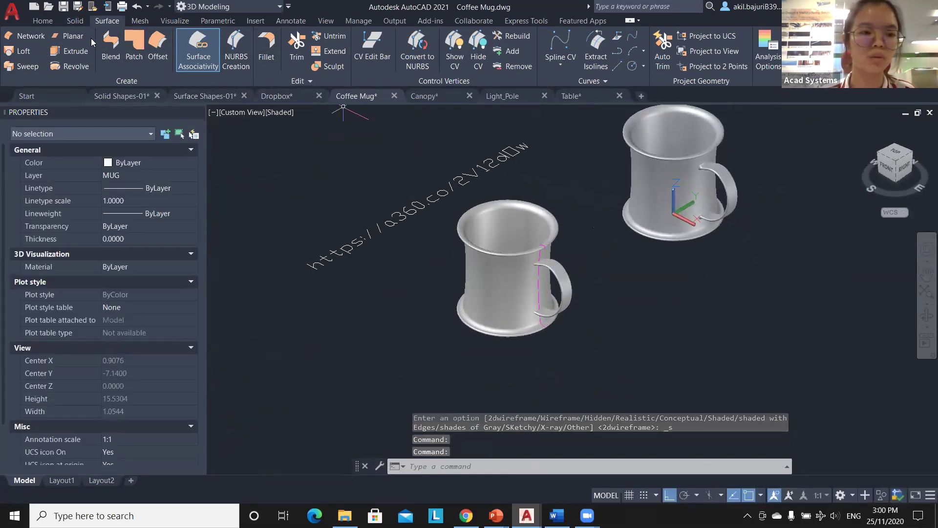
pyautogui.keyDown('shift'); pyautogui.moveTo(569, 227); pyautogui.dragTo(650, 244, button='middle'); pyautogui.keyUp('shift')
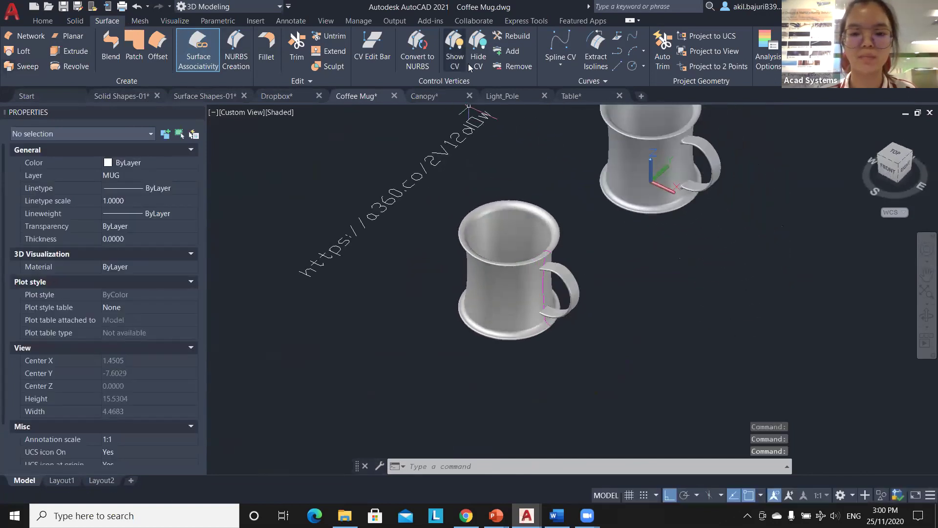
# Step: Switch to the Light_Pole drawing and frame the base circles
pyautogui.click(436, 96)
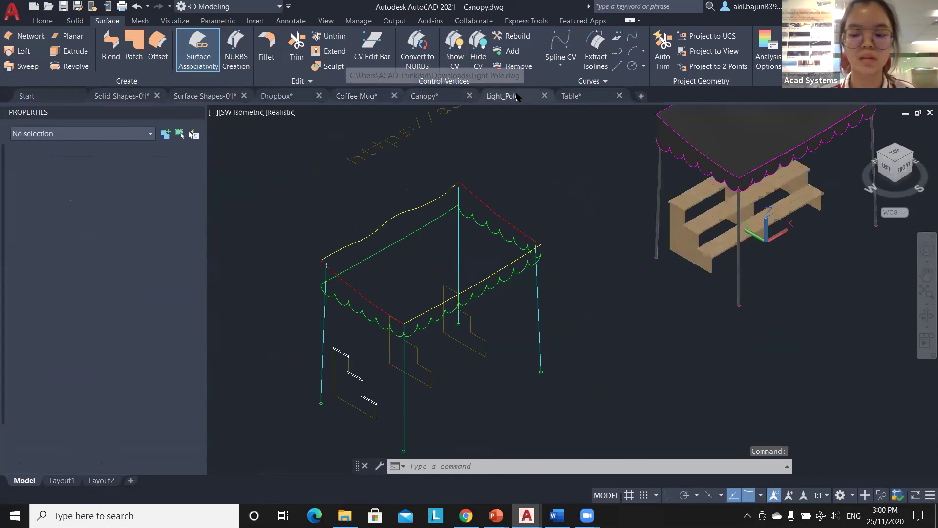
pyautogui.click(511, 97)
pyautogui.moveTo(398, 252); pyautogui.dragTo(460, 239, button='middle')
pyautogui.scroll(2, 460, 239)
pyautogui.moveTo(509, 354); pyautogui.dragTo(493, 320, button='middle')
pyautogui.scroll(-3, 467, 254)
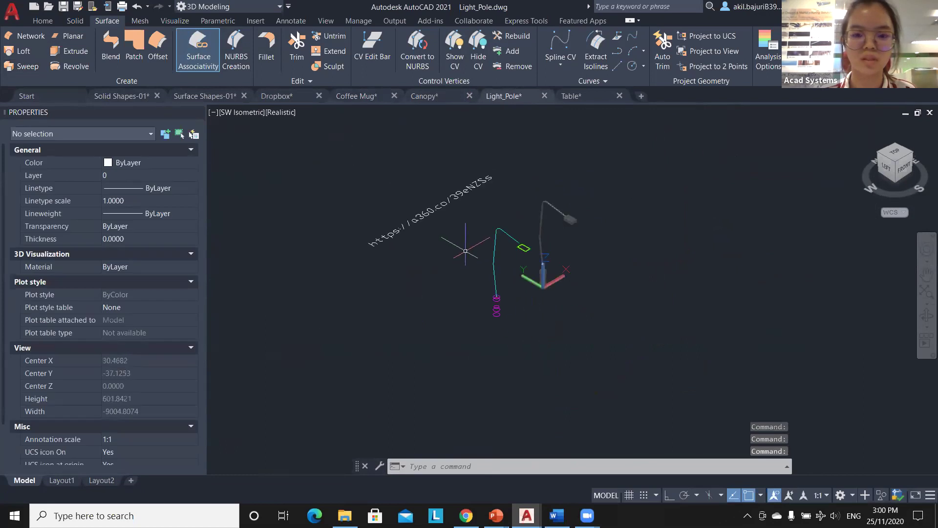
pyautogui.scroll(3, 466, 251)
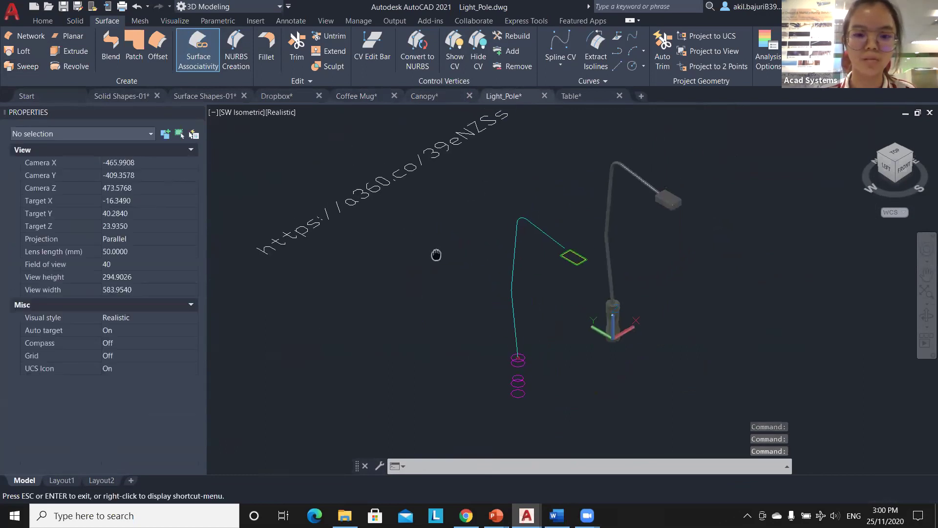
pyautogui.moveTo(531, 355); pyautogui.dragTo(483, 335, button='middle')
pyautogui.scroll(-1, 491, 337)
pyautogui.scroll(3, 523, 323)
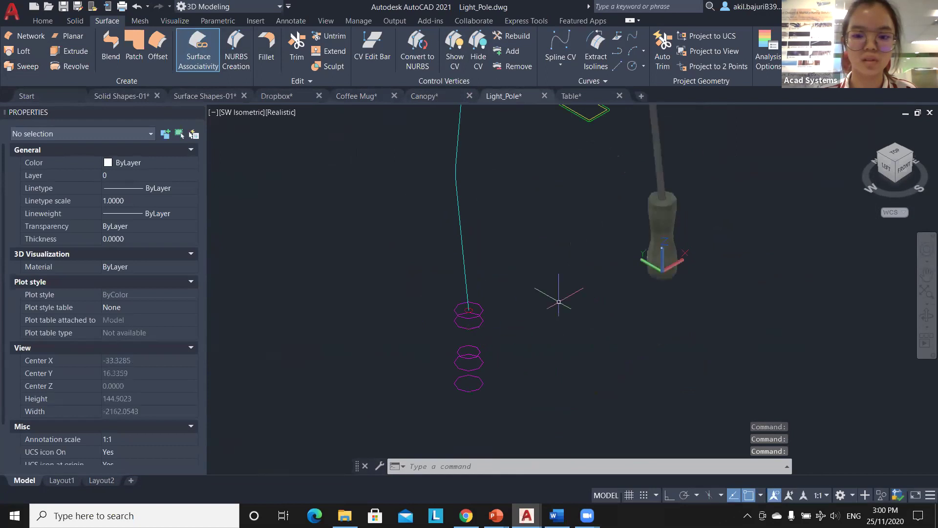
pyautogui.moveTo(555, 310); pyautogui.dragTo(561, 303, button='middle')
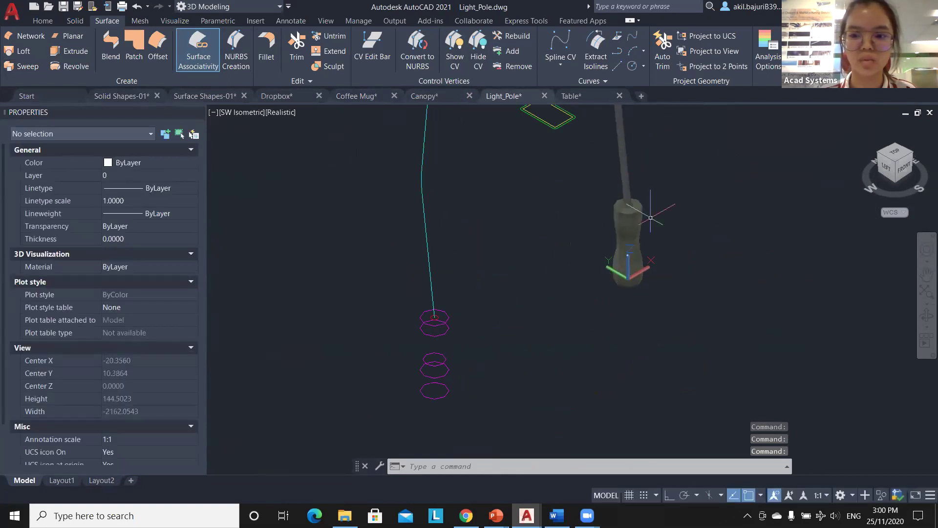
# Step: Loft the four base circles, bottom to top, into a solid pole base using cross sections only
pyautogui.click(28, 53)
pyautogui.click(39, 21)
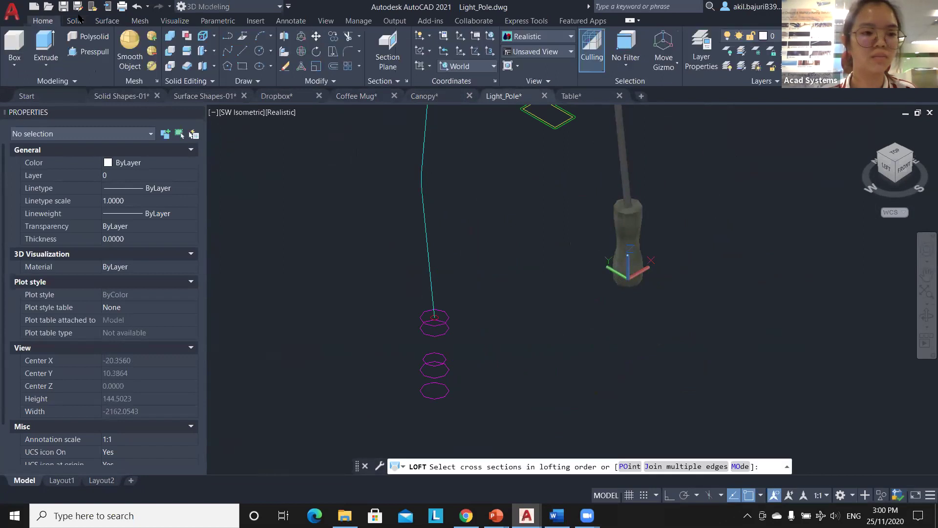
pyautogui.click(76, 21)
pyautogui.click(197, 51)
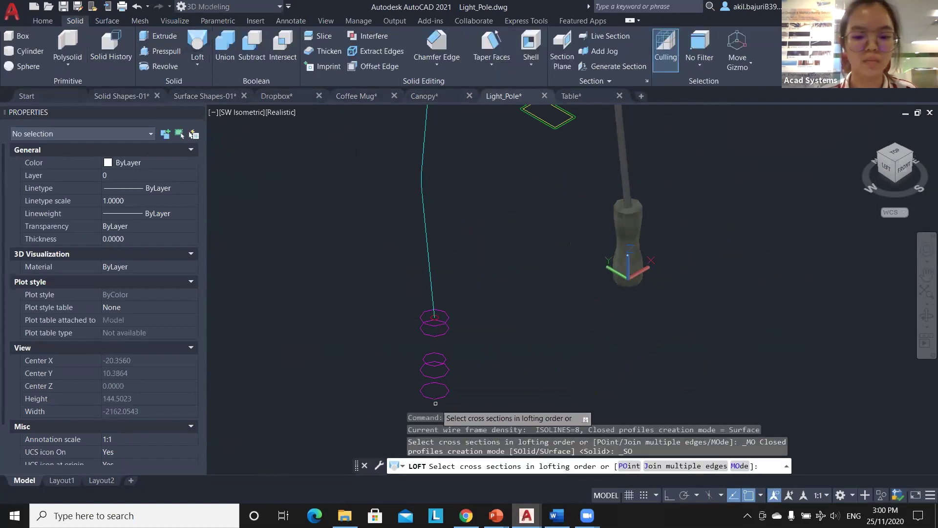
pyautogui.click(447, 391)
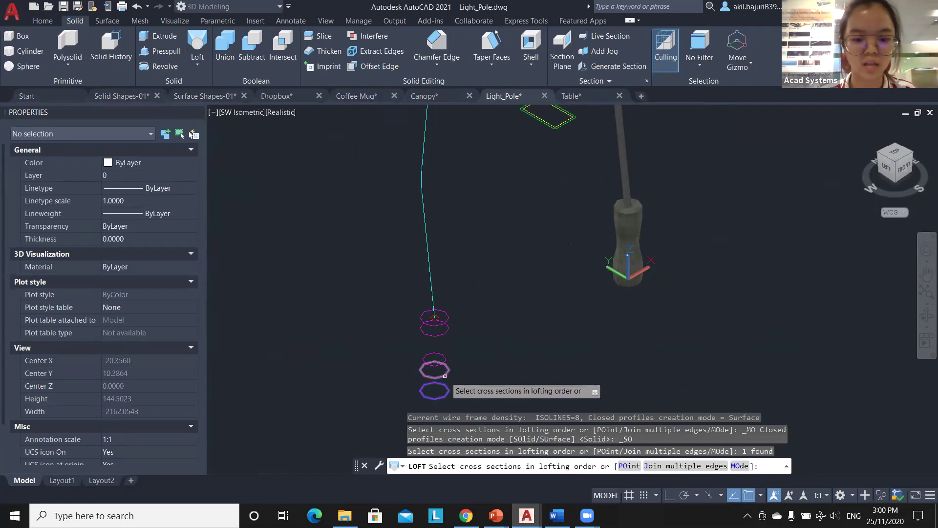
pyautogui.click(444, 376)
pyautogui.click(444, 361)
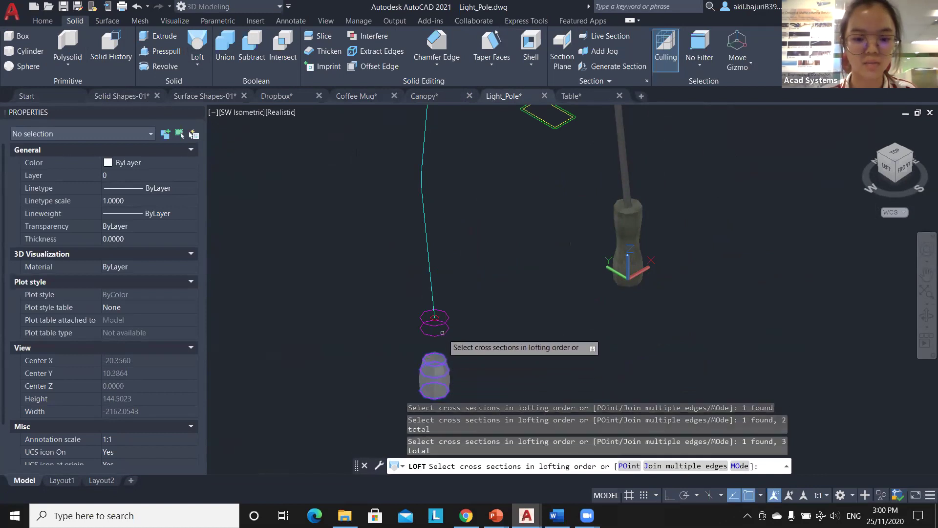
pyautogui.click(442, 333)
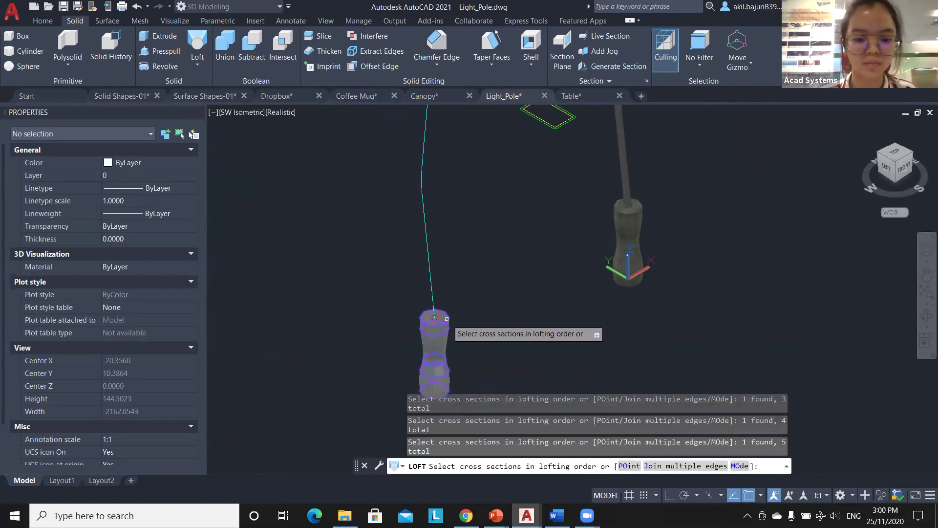
pyautogui.press('Return')
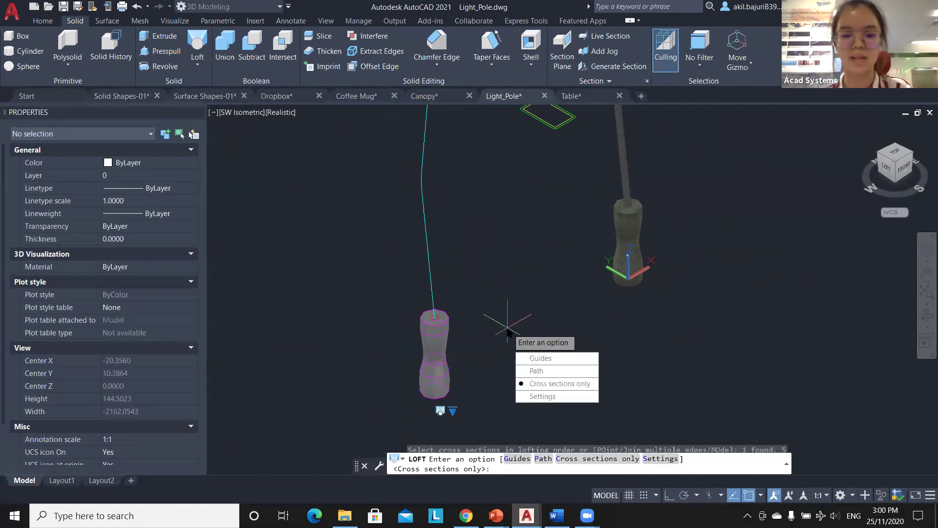
pyautogui.press('Return')
# Step: Orbit and pan to inspect the lofted base and frame both poles
pyautogui.keyDown('shift'); pyautogui.moveTo(483, 350); pyautogui.dragTo(541, 259, button='middle'); pyautogui.keyUp('shift')
pyautogui.scroll(-8, 470, 294)
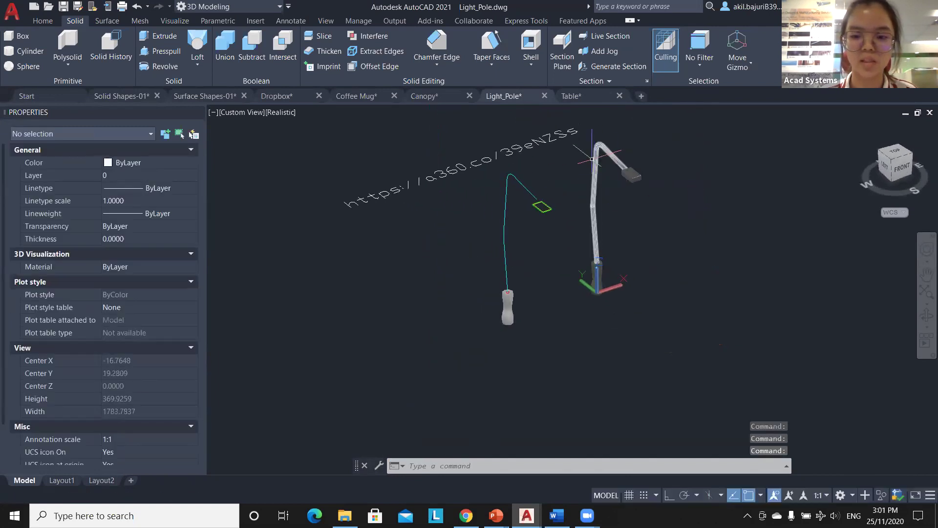
pyautogui.scroll(2, 514, 285)
pyautogui.moveTo(515, 285); pyautogui.dragTo(471, 280, button='middle')
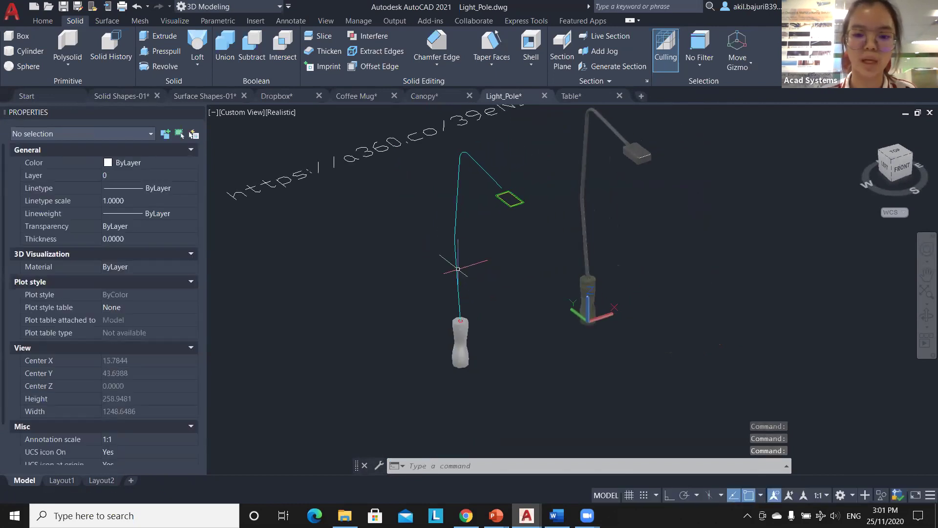
pyautogui.scroll(3, 458, 269)
pyautogui.scroll(-4, 458, 274)
pyautogui.scroll(2, 456, 281)
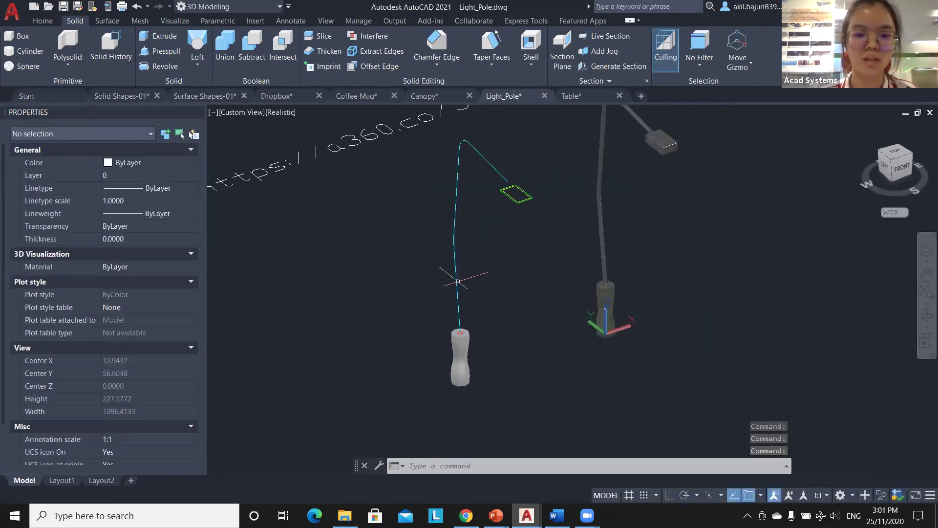
# Step: Extrude the small circle atop the base along the bent cyan curve into a tubular arm
pyautogui.click(158, 36)
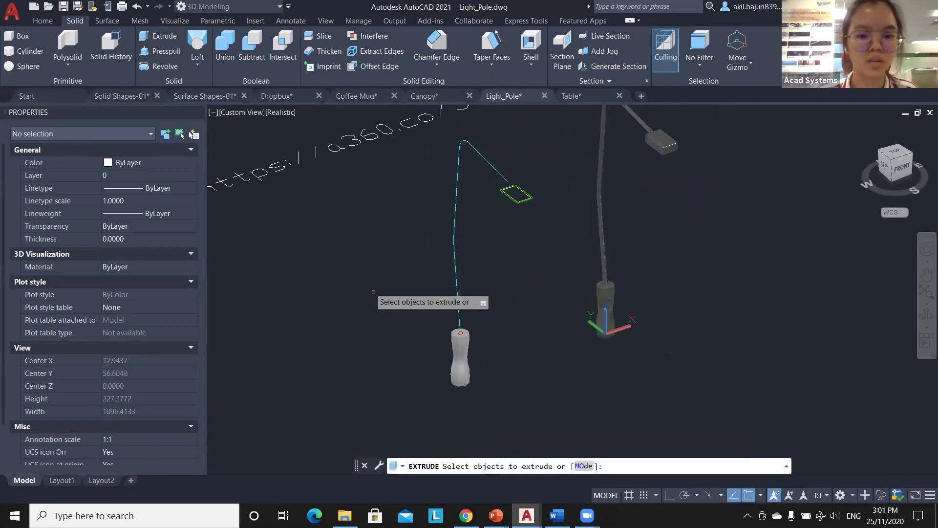
pyautogui.scroll(2, 408, 320)
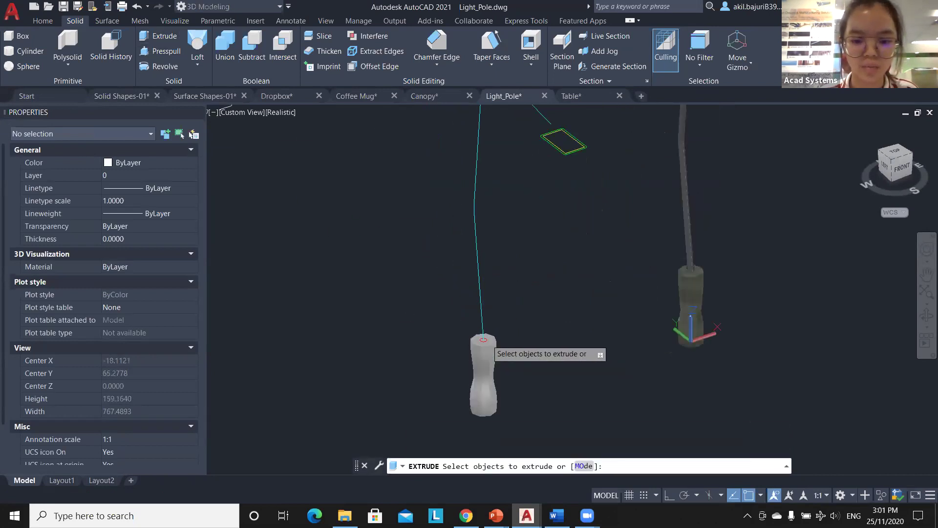
pyautogui.click(483, 339)
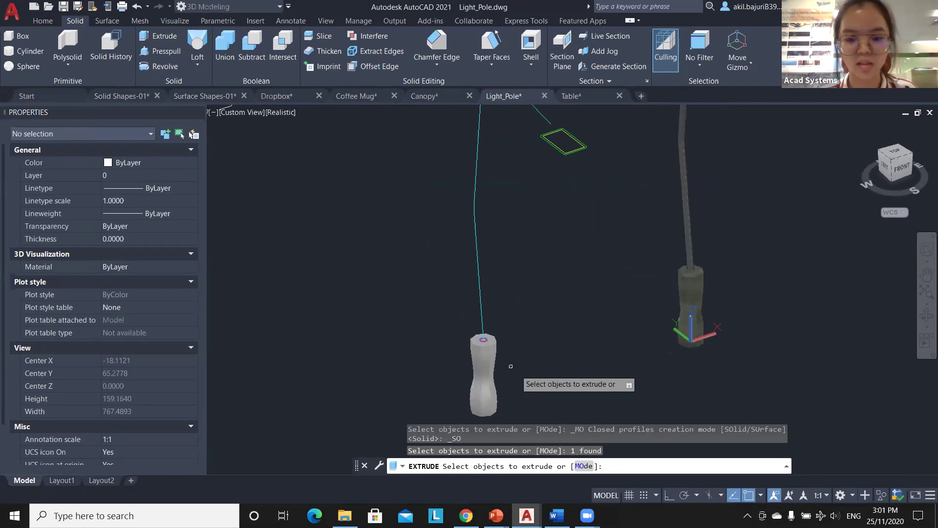
pyautogui.press('Return')
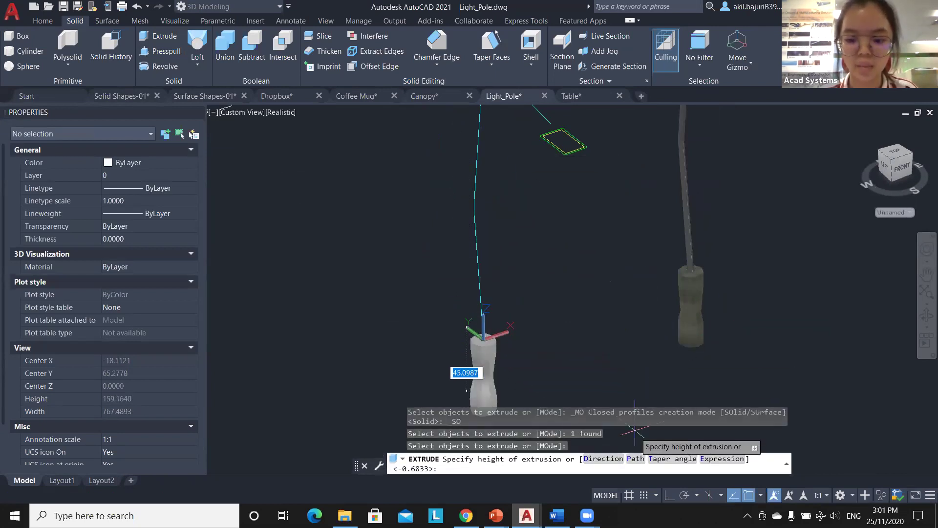
pyautogui.click(634, 460)
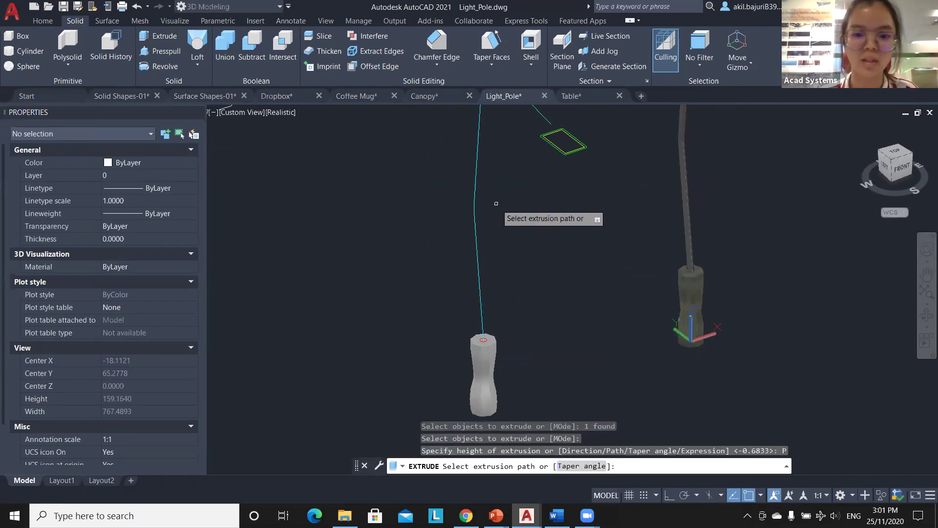
pyautogui.click(475, 182)
pyautogui.keyDown('shift'); pyautogui.moveTo(476, 181); pyautogui.dragTo(526, 274, button='middle'); pyautogui.keyUp('shift')
pyautogui.moveTo(537, 316); pyautogui.dragTo(481, 302, button='middle')
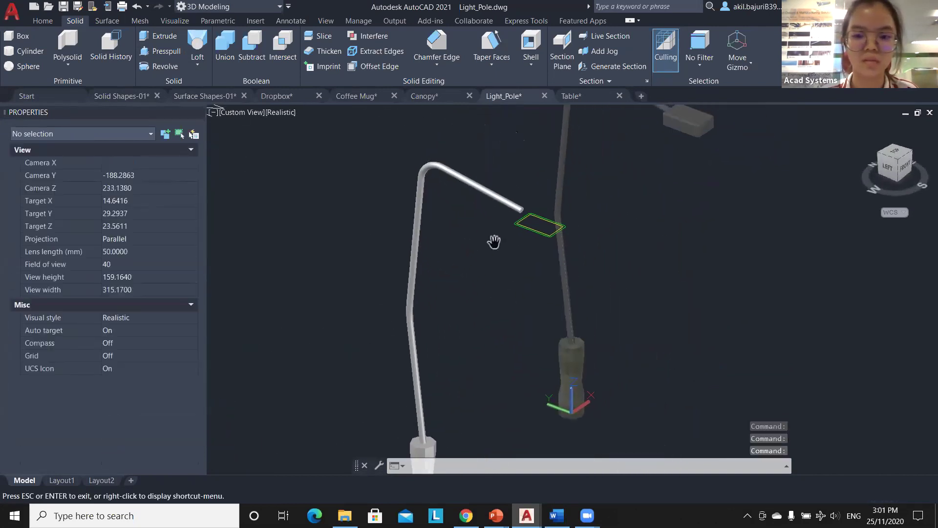
pyautogui.scroll(5, 503, 226)
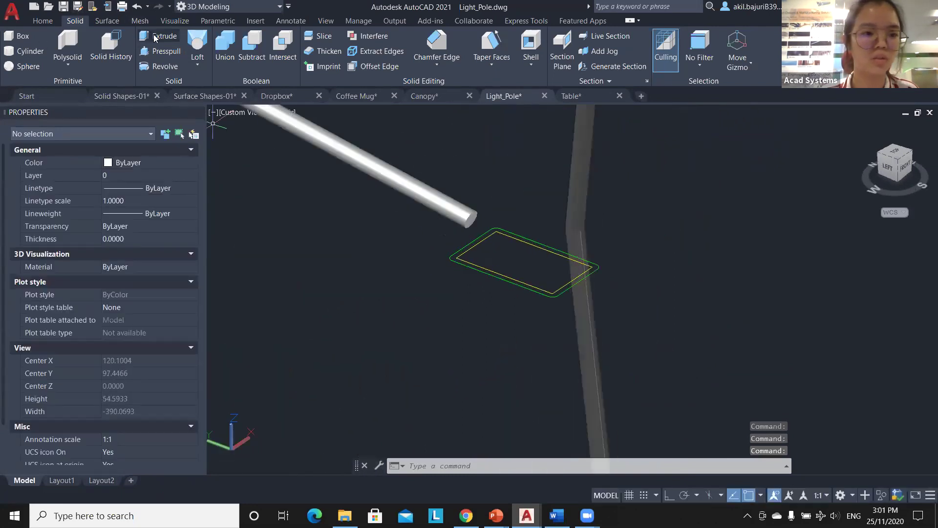
# Step: Press-pull the area inside the green rectangle into a box 4 high
pyautogui.click(166, 51)
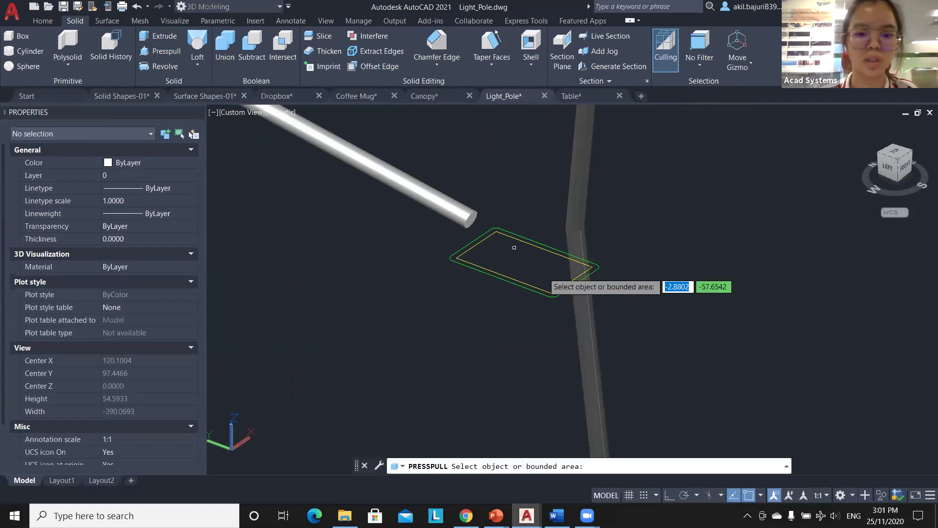
pyautogui.click(519, 241)
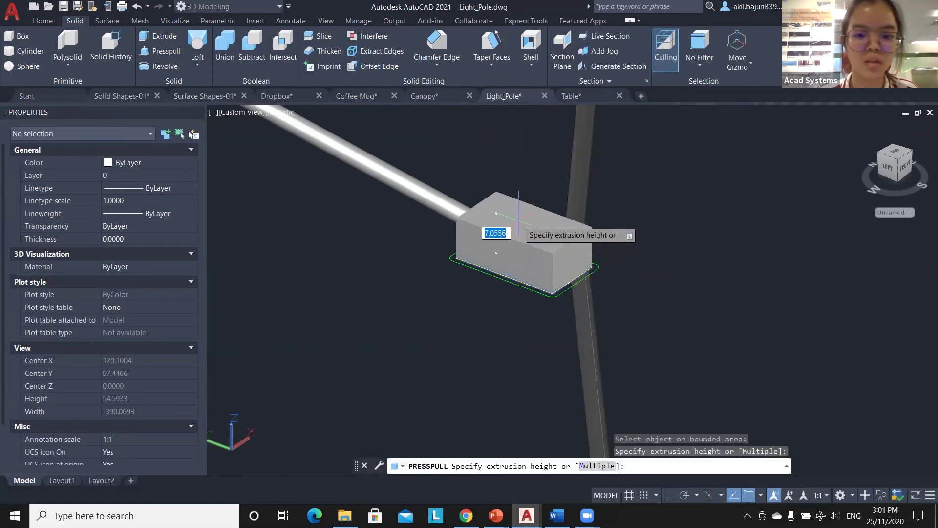
pyautogui.keyDown('shift'); pyautogui.moveTo(519, 227); pyautogui.dragTo(582, 235, button='middle'); pyautogui.keyUp('shift')
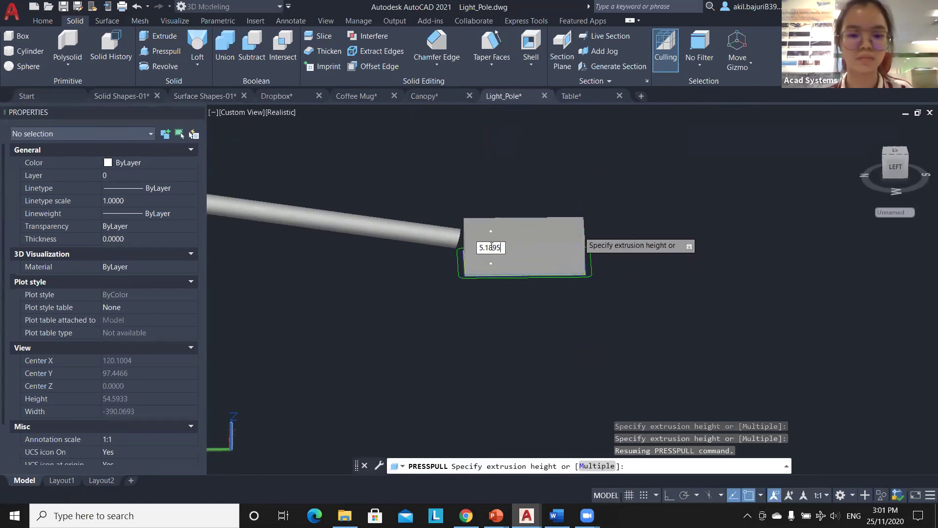
pyautogui.press('Return')
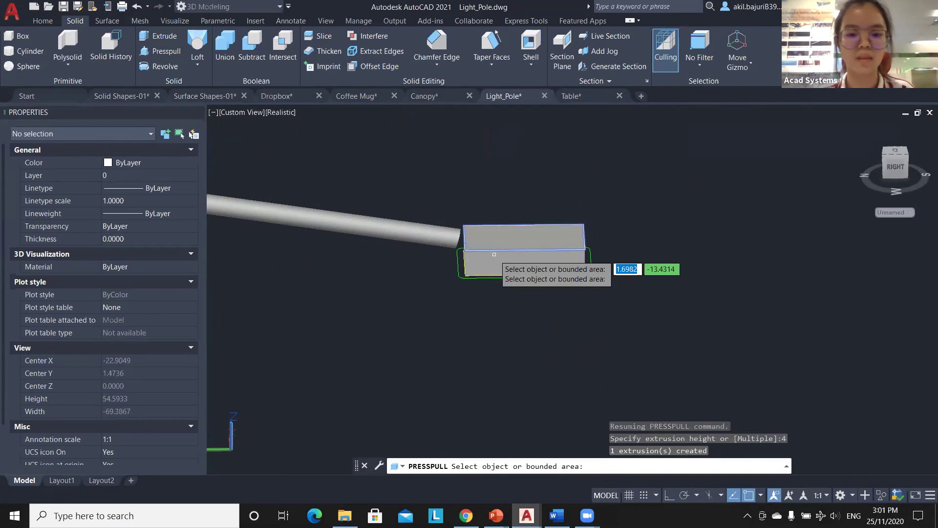
# Step: Pull the box's end face out by 5 to complete the lamp head
pyautogui.click(456, 264)
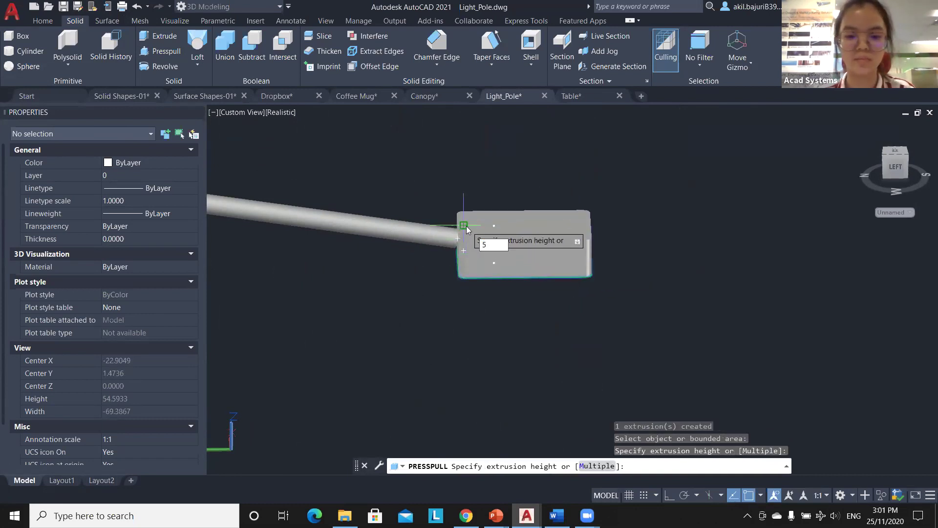
pyautogui.press('Return')
pyautogui.press('Return')
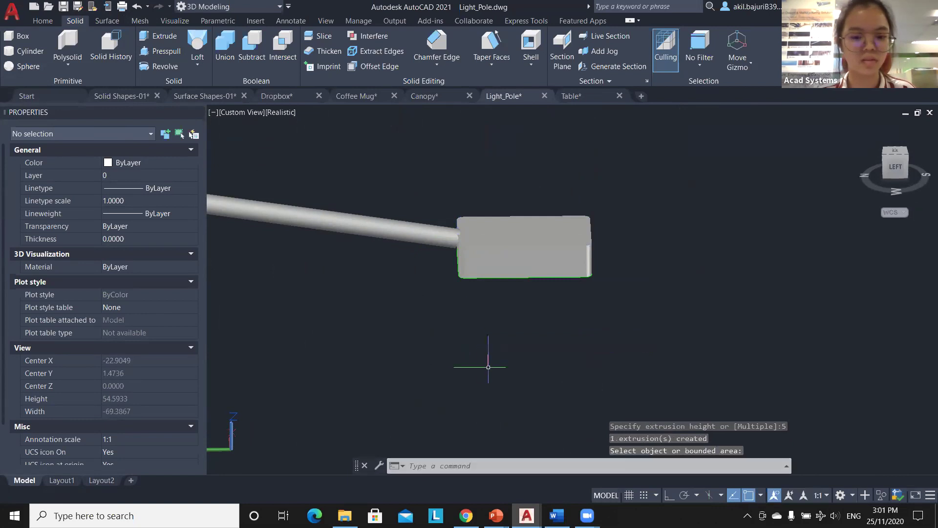
pyautogui.scroll(-5, 465, 329)
pyautogui.keyDown('shift'); pyautogui.moveTo(465, 331); pyautogui.dragTo(432, 312, button='middle'); pyautogui.keyUp('shift')
# Step: Zoom to show the finished pole beside the reference pole, then switch to Chrome
pyautogui.scroll(-4, 432, 318)
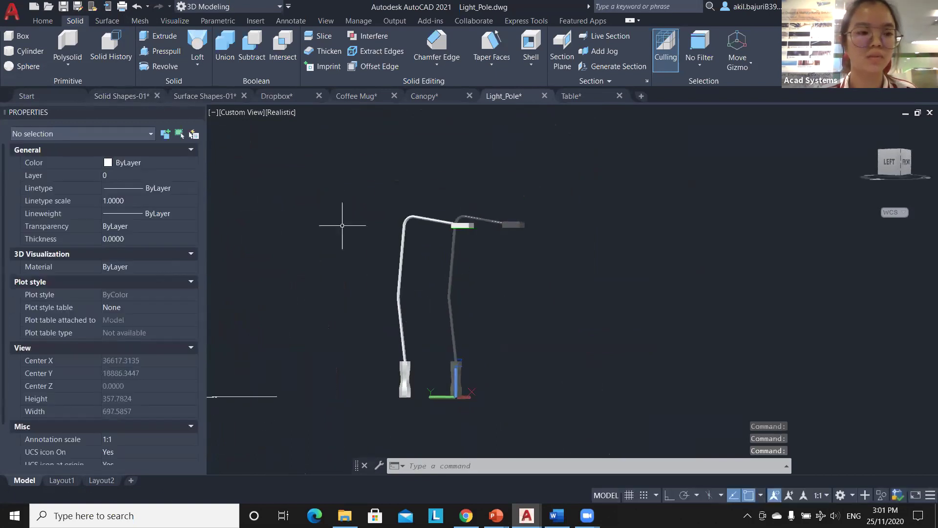
pyautogui.scroll(2, 423, 273)
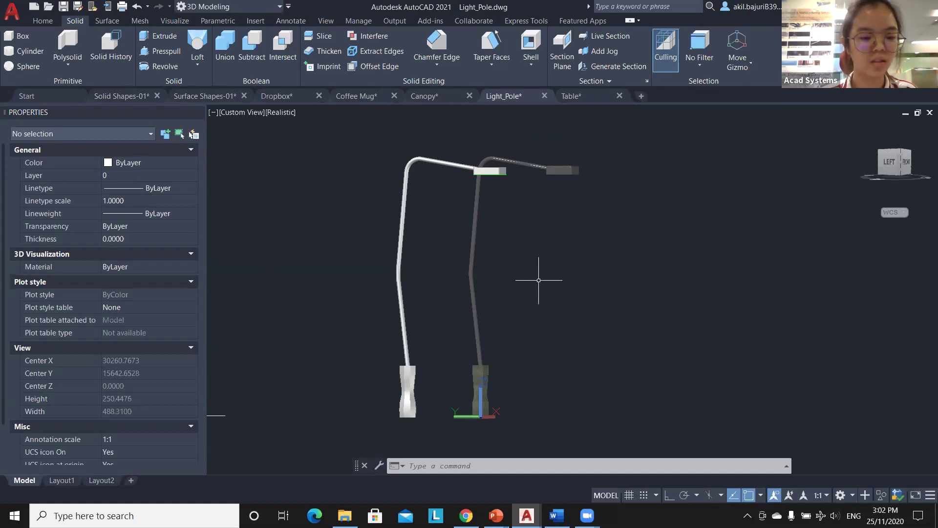
pyautogui.hotkey('alt', 'Tab')
# Step: Go to the company homepage and open its Facebook page from the footer
pyautogui.click(606, 259)
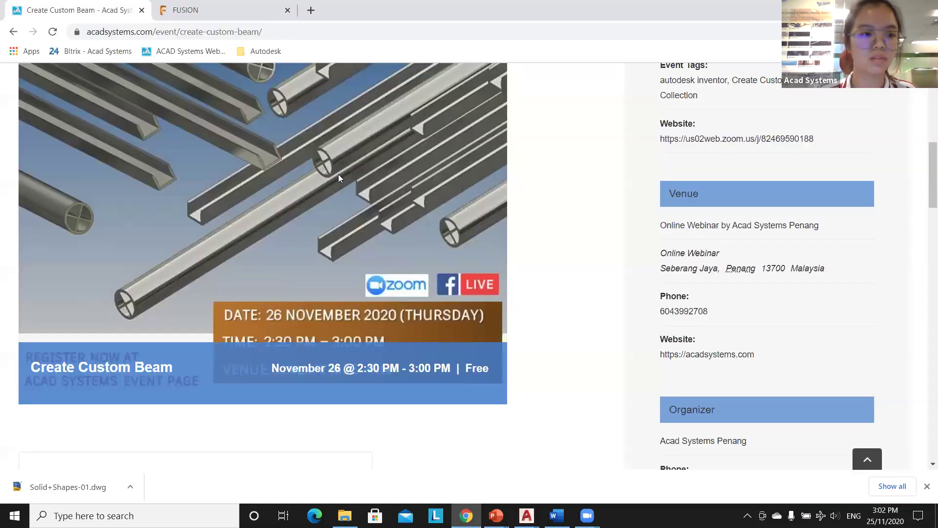
pyautogui.scroll(9, 338, 174)
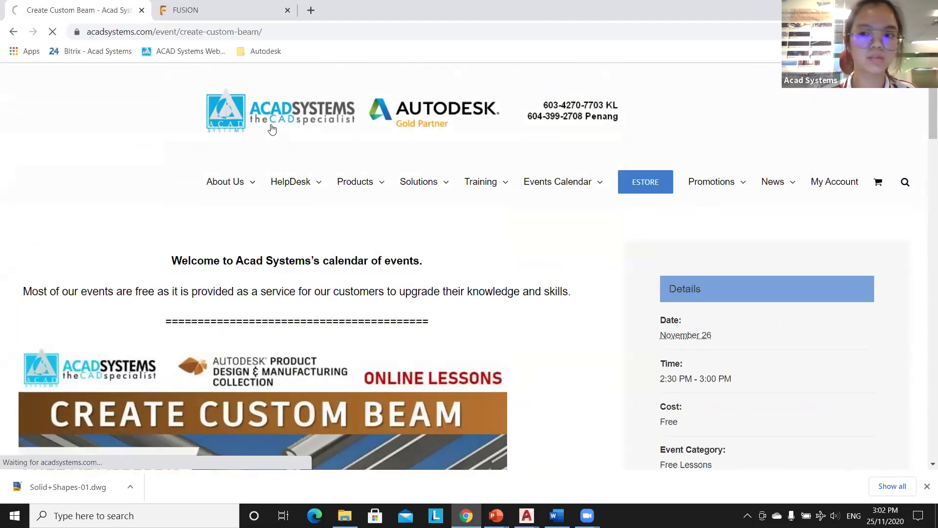
pyautogui.click(356, 183)
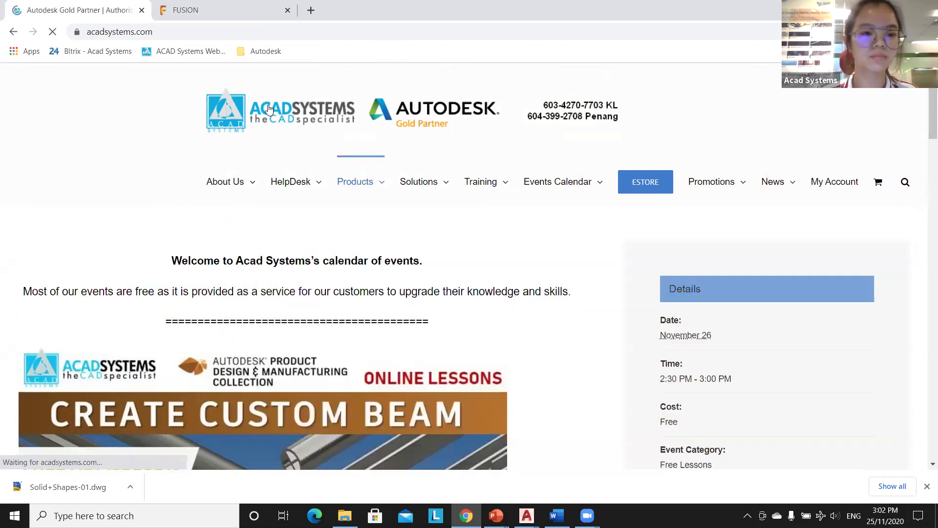
pyautogui.scroll(-15, 331, 182)
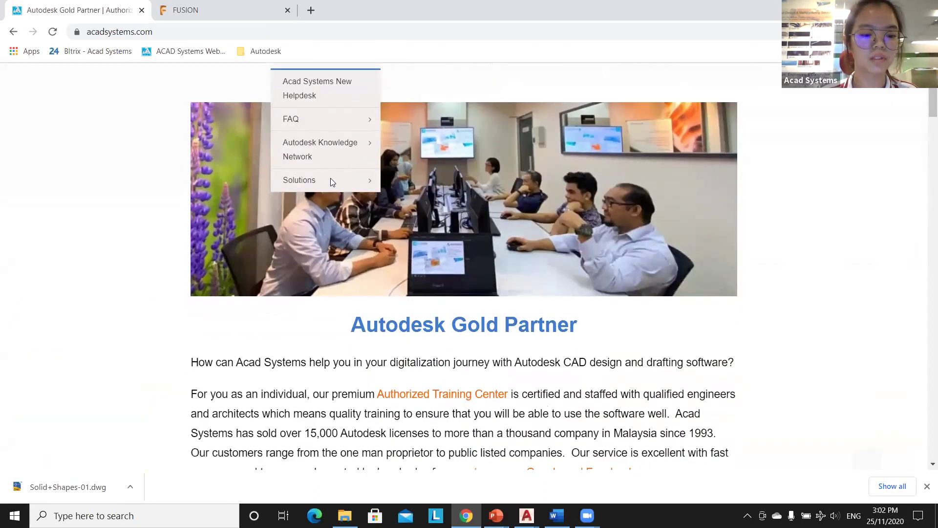
pyautogui.scroll(-20, 469, 220)
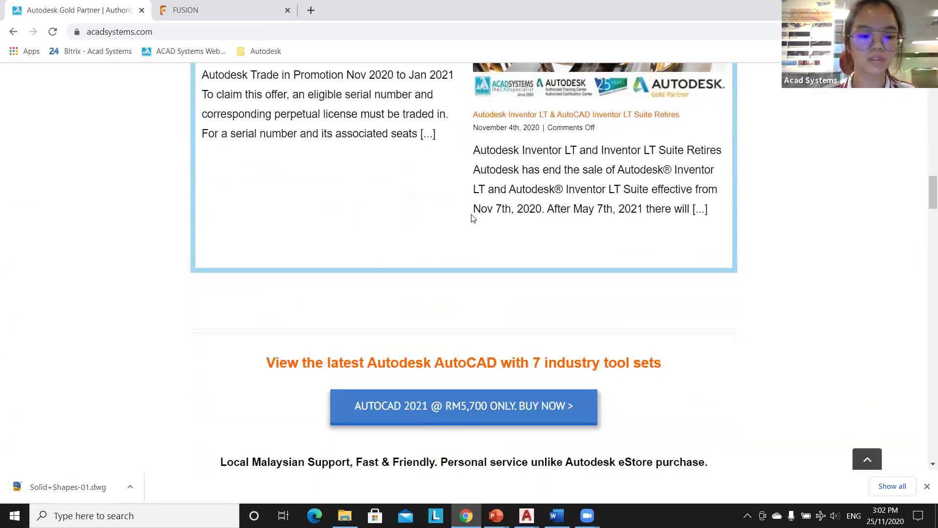
pyautogui.scroll(-20, 538, 223)
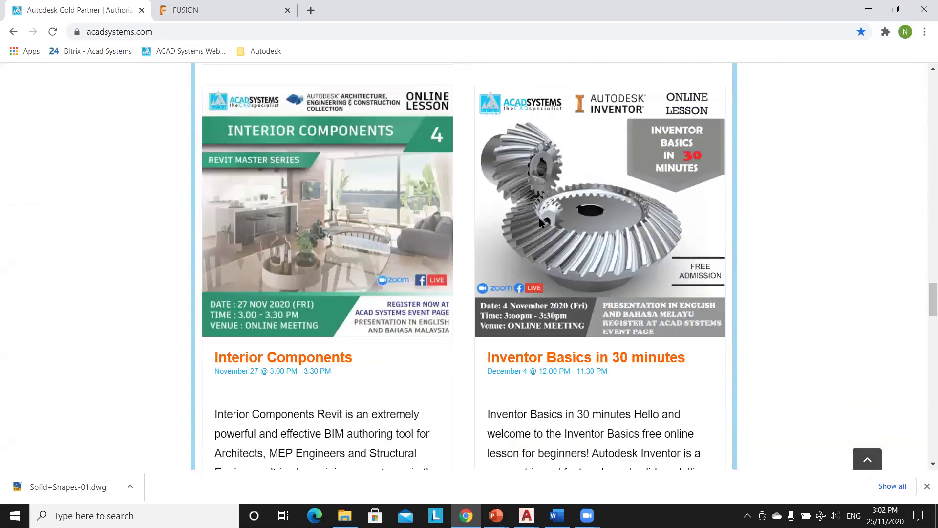
pyautogui.scroll(-15, 630, 300)
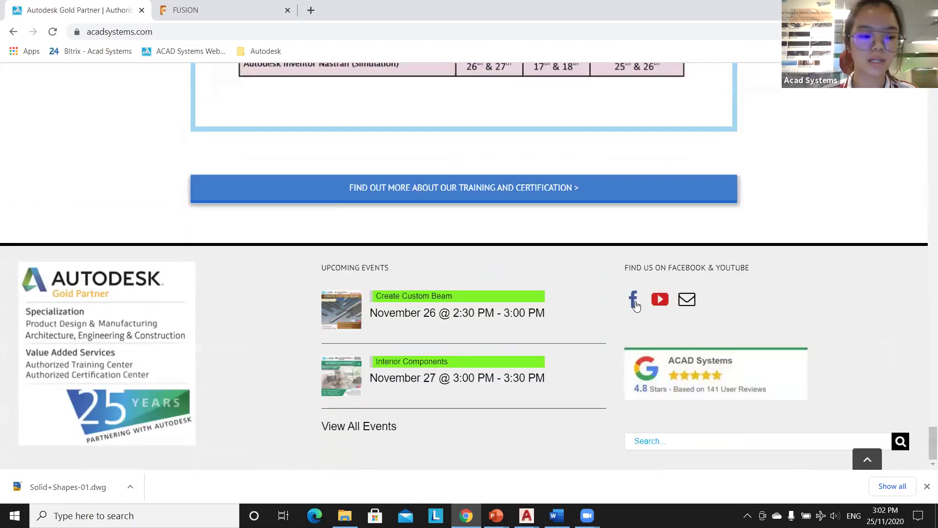
pyautogui.click(635, 304)
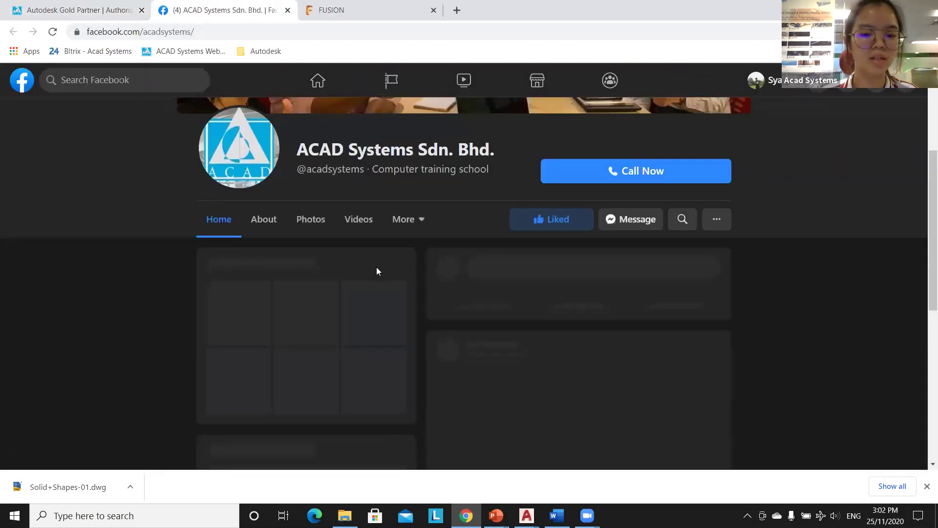
# Step: Return to the company website tab and open its YouTube channel from the footer icon
pyautogui.scroll(-10, 376, 267)
pyautogui.scroll(-7, 652, 292)
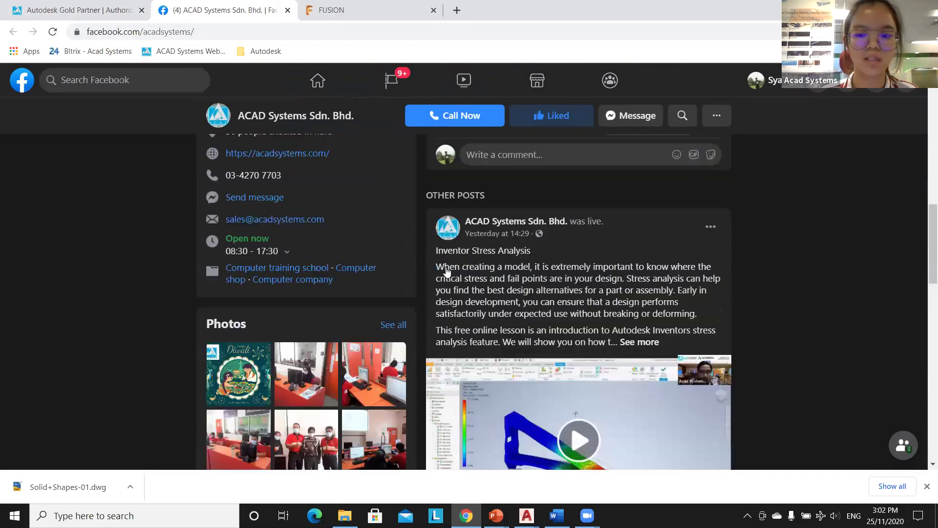
pyautogui.scroll(10, 483, 293)
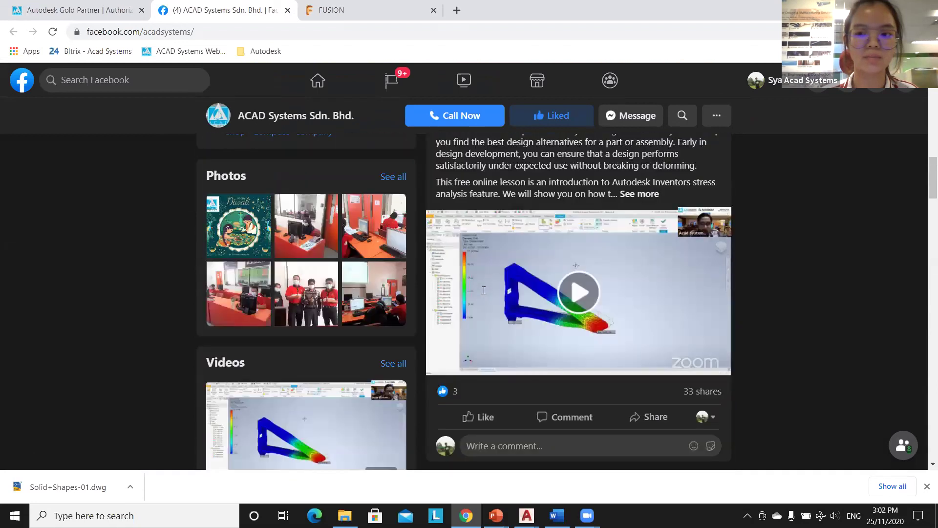
pyautogui.scroll(6, 350, 257)
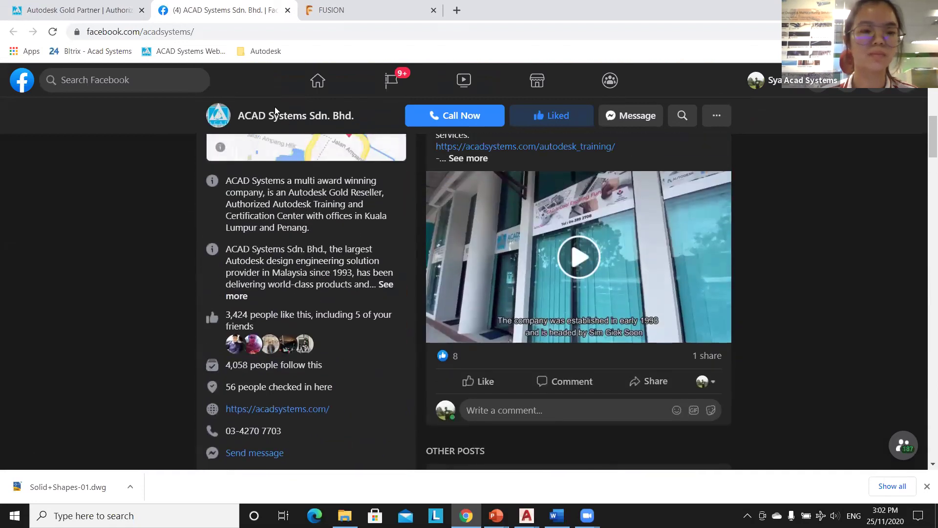
pyautogui.hotkey('ctrl', 'shift', 'Tab')
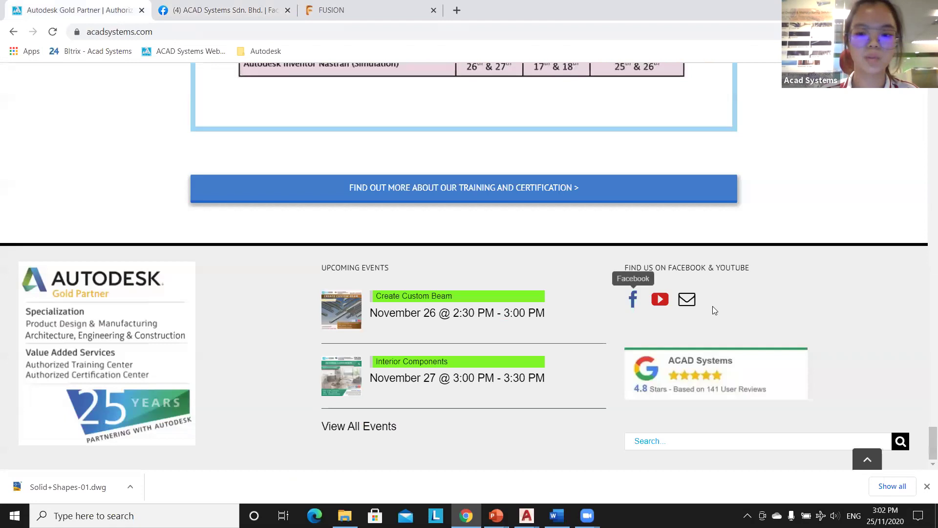
pyautogui.click(660, 299)
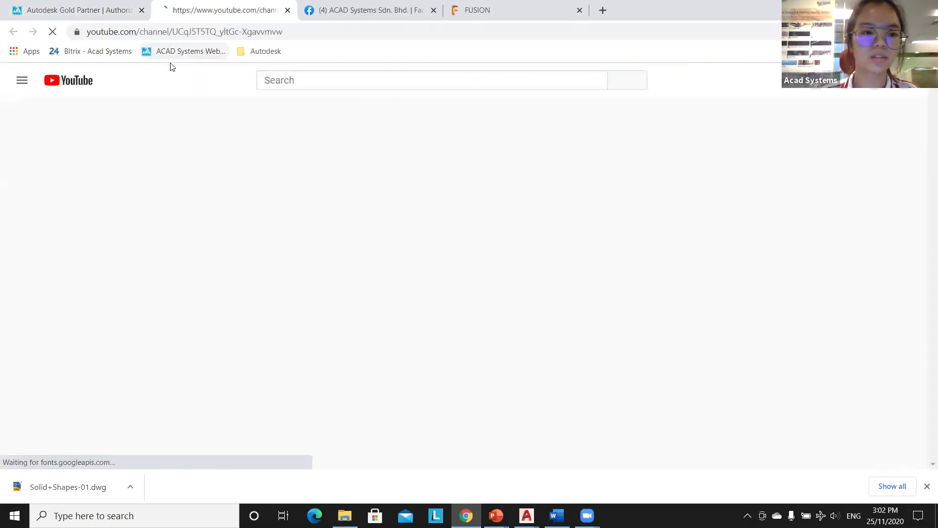